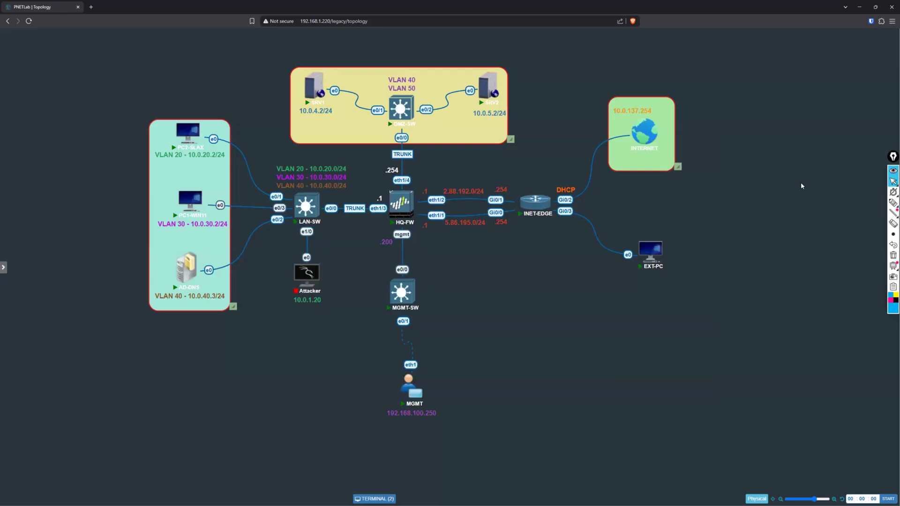
Step: Write the blue pen labels SNAT below INET-EDGE and DNAT beside EXT-PC on the topology
click(893, 204)
mouse_move(504, 278)
mouse_down()
mouse_move(499, 288)
mouse_move(522, 287)
mouse_move(540, 270)
mouse_up()
drag(599, 270, 629, 277)
drag(628, 271, 638, 269)
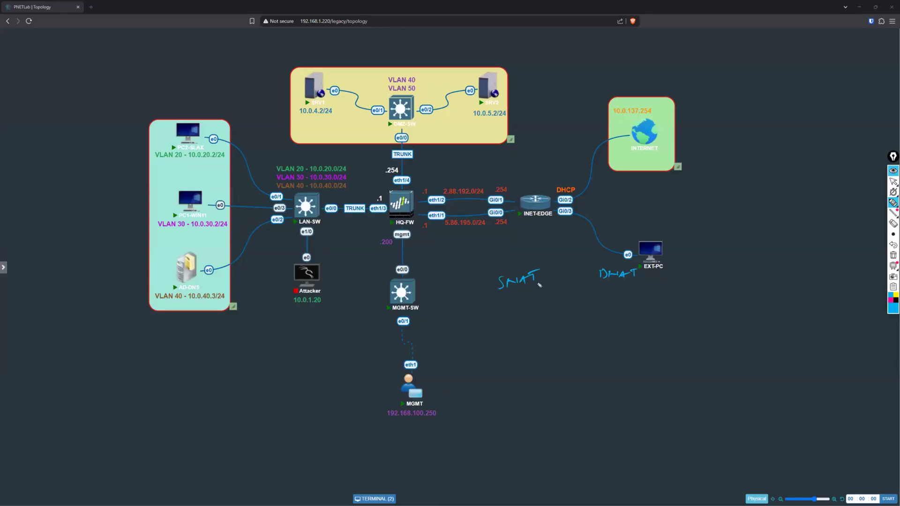
Step: Circle the LAN and DMZ zones in blue and trace the outbound paths through HQ-FW toward the internet
mouse_move(194, 114)
mouse_down()
mouse_move(184, 303)
mouse_move(221, 136)
mouse_up()
mouse_move(333, 67)
mouse_down()
mouse_move(511, 86)
mouse_move(379, 78)
mouse_up()
mouse_move(334, 140)
mouse_down()
mouse_move(345, 188)
mouse_move(633, 168)
mouse_move(648, 158)
mouse_up()
mouse_move(322, 260)
mouse_down()
mouse_move(485, 242)
mouse_move(658, 206)
mouse_move(665, 196)
mouse_up()
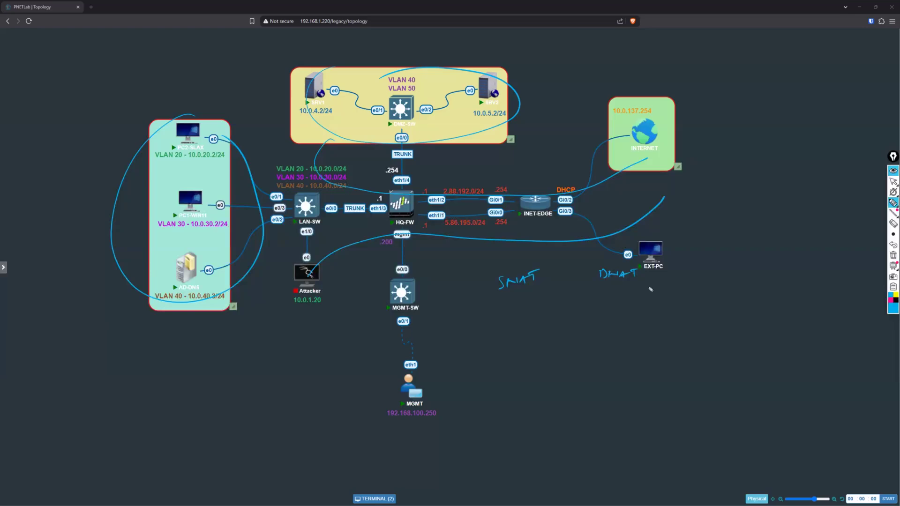
Step: Underline the SNAT label and erase the zone circles and outbound path lines
drag(502, 289, 529, 283)
drag(498, 298, 533, 289)
click(890, 301)
click(893, 223)
mouse_move(482, 209)
mouse_down()
mouse_move(414, 135)
mouse_move(421, 94)
mouse_move(276, 188)
mouse_move(254, 192)
mouse_up()
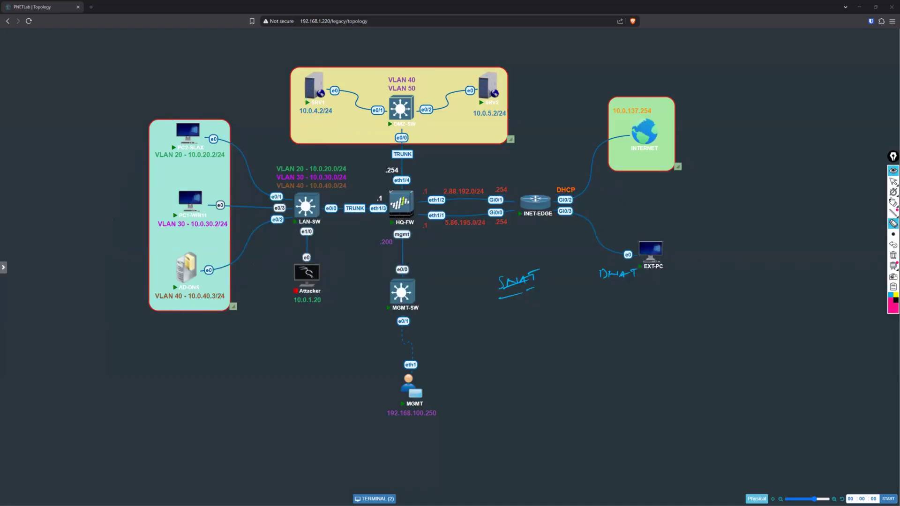
Step: Circle the DNAT label in magenta and trace the inbound path from INTERNET through HQ-FW to both DMZ servers
click(893, 203)
drag(600, 287, 626, 292)
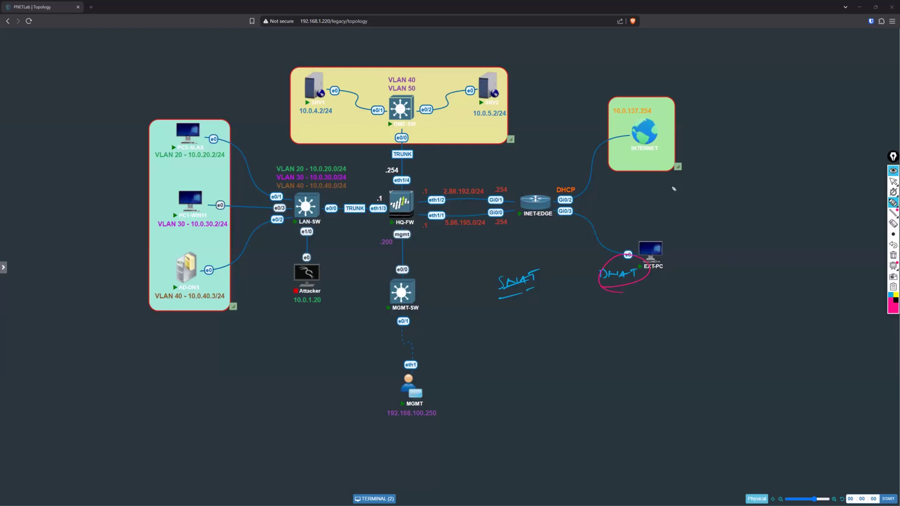
mouse_move(661, 107)
mouse_down()
mouse_move(667, 115)
mouse_move(618, 140)
mouse_move(623, 160)
mouse_move(472, 211)
mouse_up()
drag(421, 161, 339, 90)
drag(414, 142, 468, 94)
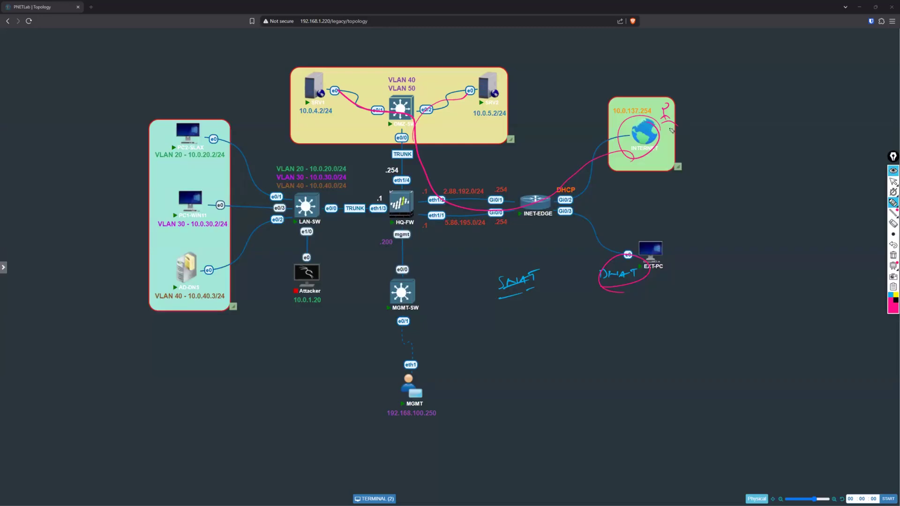
Step: Finish the user figure at INTERNET and trace inbound paths to the three LAN hosts, crossing them out at LAN-SW
mouse_move(662, 125)
mouse_down()
mouse_move(688, 116)
mouse_move(673, 132)
mouse_up()
mouse_move(560, 189)
mouse_down()
mouse_move(303, 202)
mouse_move(216, 143)
mouse_up()
drag(300, 216, 213, 211)
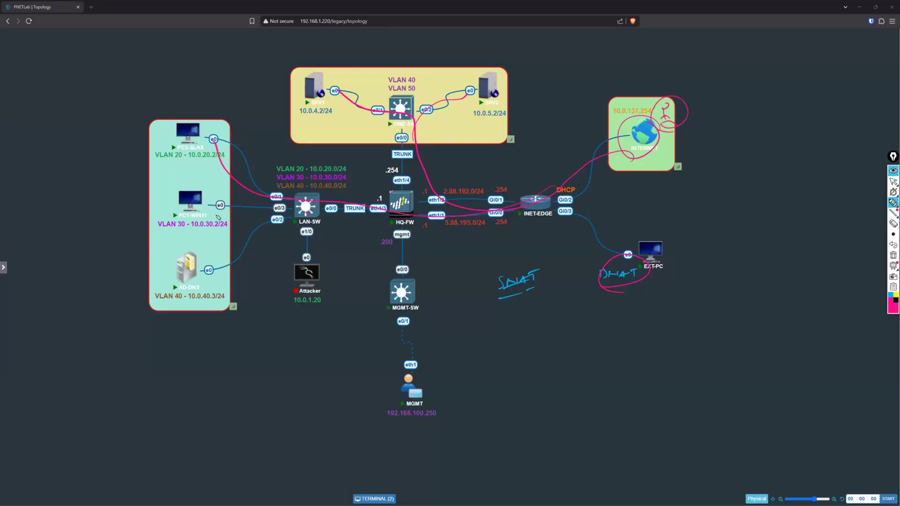
drag(303, 216, 190, 287)
mouse_move(318, 193)
mouse_down()
mouse_move(281, 238)
mouse_move(338, 238)
mouse_up()
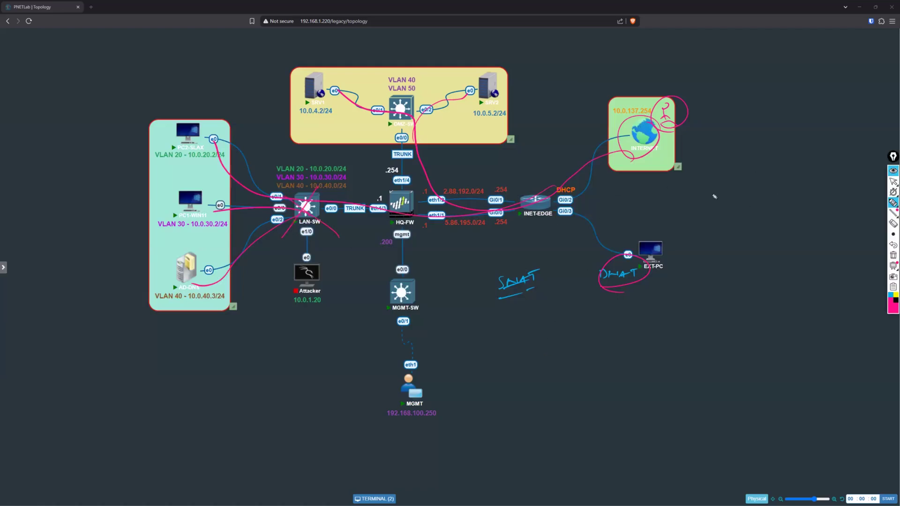
Step: Trace the path from INTERNET to the DMZ servers in yellow and circle the DNAT label
click(890, 294)
click(896, 294)
drag(609, 136, 593, 148)
mouse_move(488, 203)
mouse_down()
mouse_move(429, 155)
mouse_move(408, 116)
mouse_move(494, 85)
mouse_up()
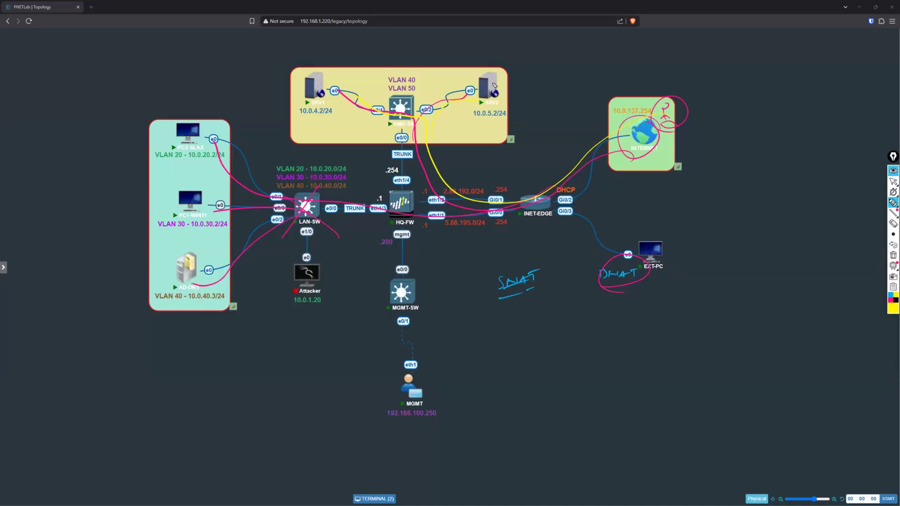
mouse_move(627, 253)
mouse_down()
mouse_move(603, 288)
mouse_move(631, 254)
mouse_up()
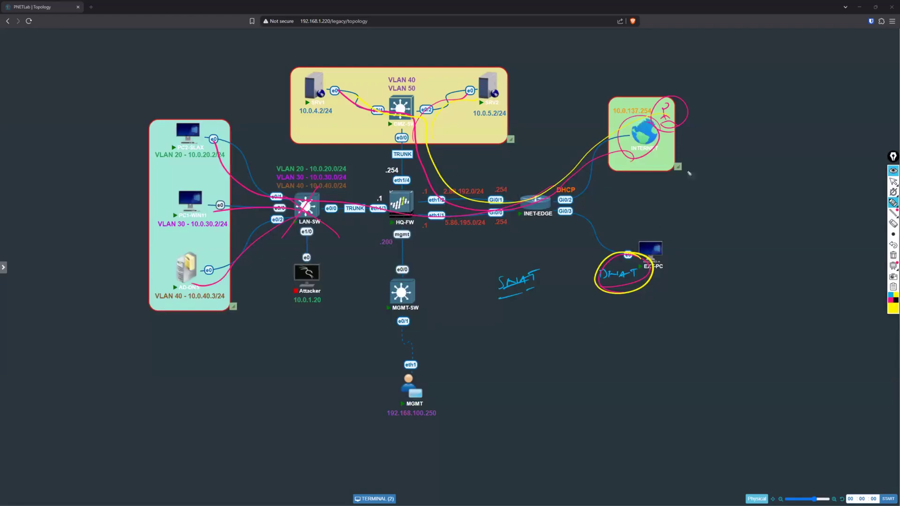
Step: Sketch internet traffic on port 443 being redirected at HQ-FW to 8443 toward SRV1, and clear all annotations
mouse_move(603, 125)
mouse_down()
mouse_move(549, 163)
mouse_move(464, 177)
mouse_move(535, 168)
mouse_up()
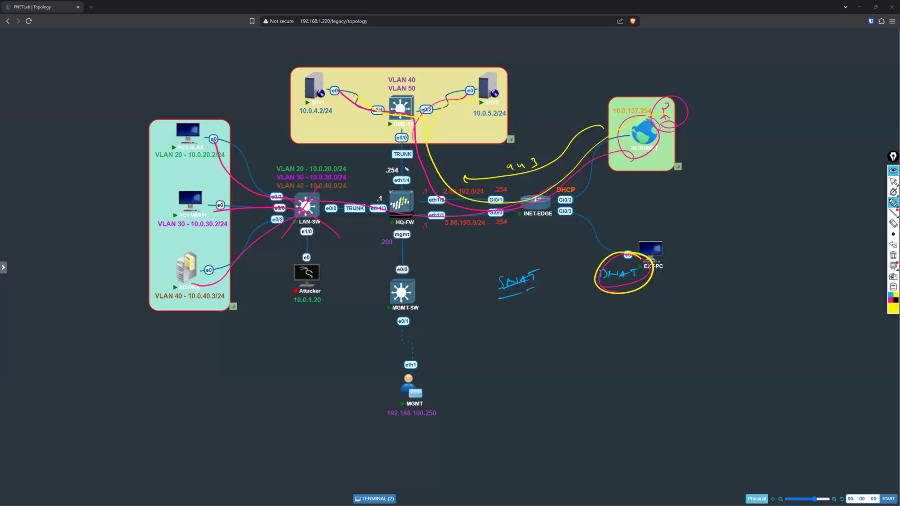
mouse_move(383, 186)
mouse_down()
mouse_move(383, 124)
mouse_move(322, 109)
mouse_up()
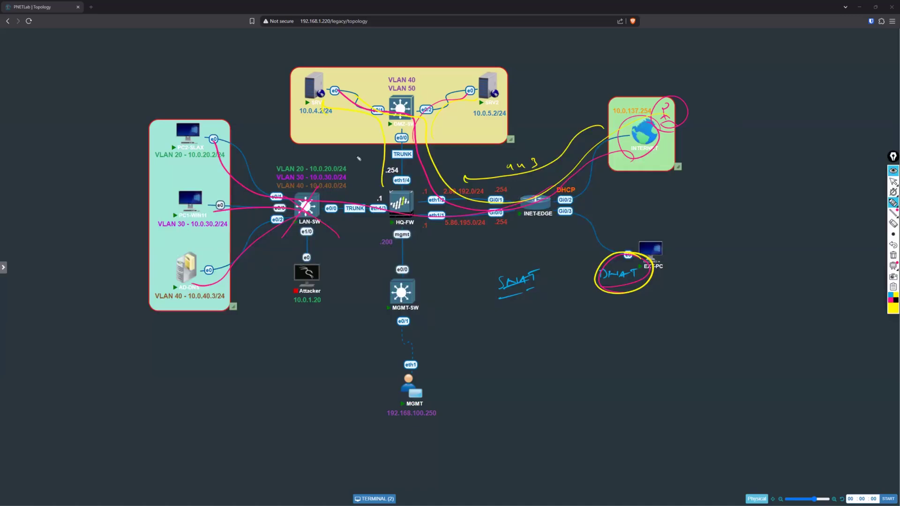
drag(351, 153, 350, 155)
drag(354, 151, 370, 157)
mouse_move(506, 177)
mouse_down()
mouse_move(546, 157)
mouse_move(495, 179)
mouse_move(470, 165)
mouse_move(368, 190)
mouse_move(358, 165)
mouse_up()
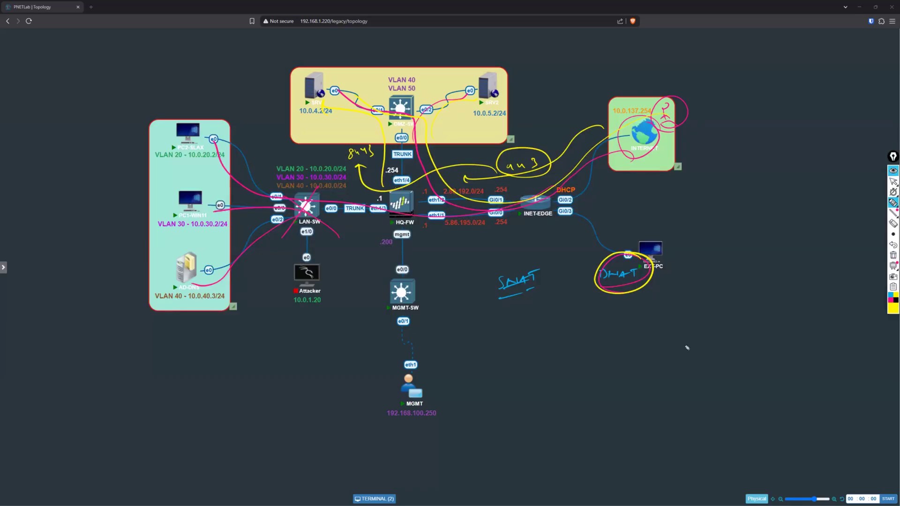
click(892, 255)
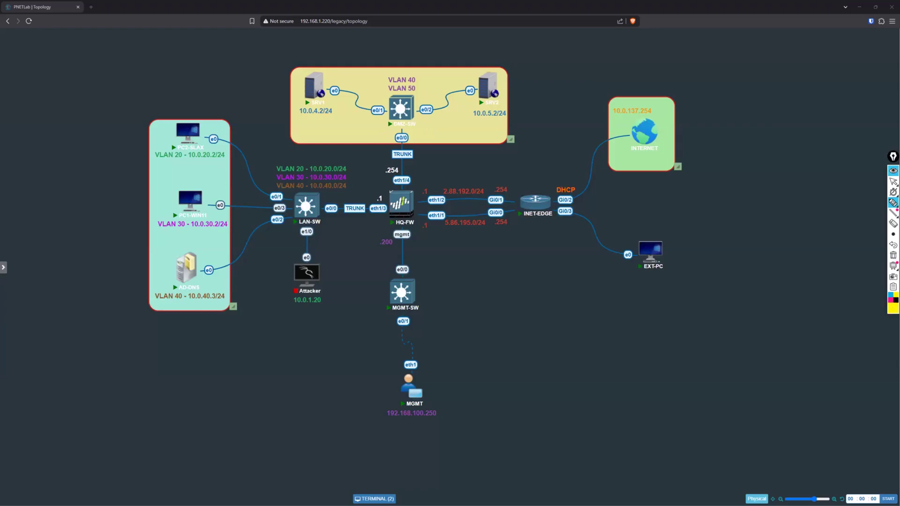
Step: Circle SRV1 in red and note above it a web server with 8443 (open) and 443 (closed)
click(890, 300)
mouse_move(289, 110)
mouse_down()
mouse_move(288, 86)
mouse_move(328, 50)
mouse_move(305, 118)
mouse_up()
drag(348, 45, 390, 36)
drag(362, 54, 383, 58)
mouse_move(399, 40)
mouse_down()
mouse_move(396, 53)
mouse_move(412, 52)
mouse_move(419, 40)
mouse_move(425, 48)
mouse_up()
drag(364, 68, 390, 73)
drag(404, 58, 437, 62)
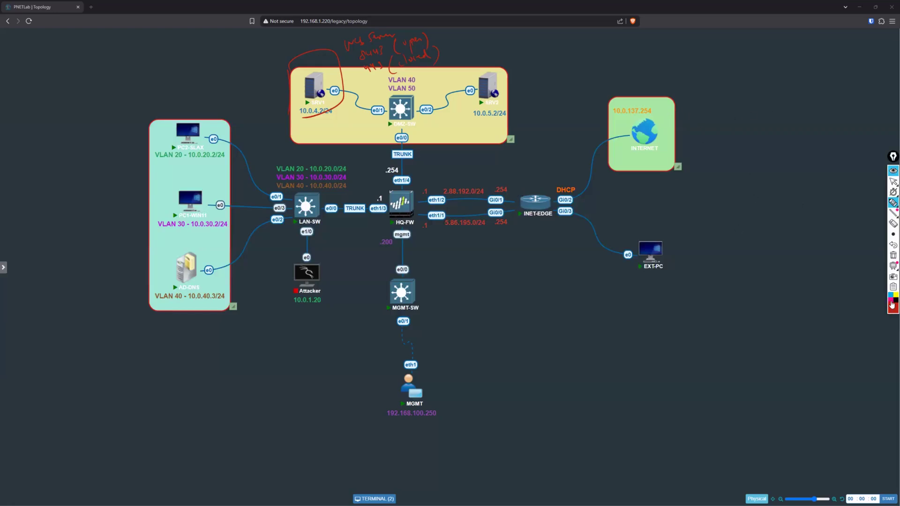
Step: Draw a magenta user figure at INTERNET labelled 443 and trace its request to HQ-FW
click(891, 299)
drag(661, 105, 667, 117)
drag(662, 123, 673, 128)
drag(685, 99, 703, 104)
drag(627, 129, 582, 139)
drag(554, 180, 423, 191)
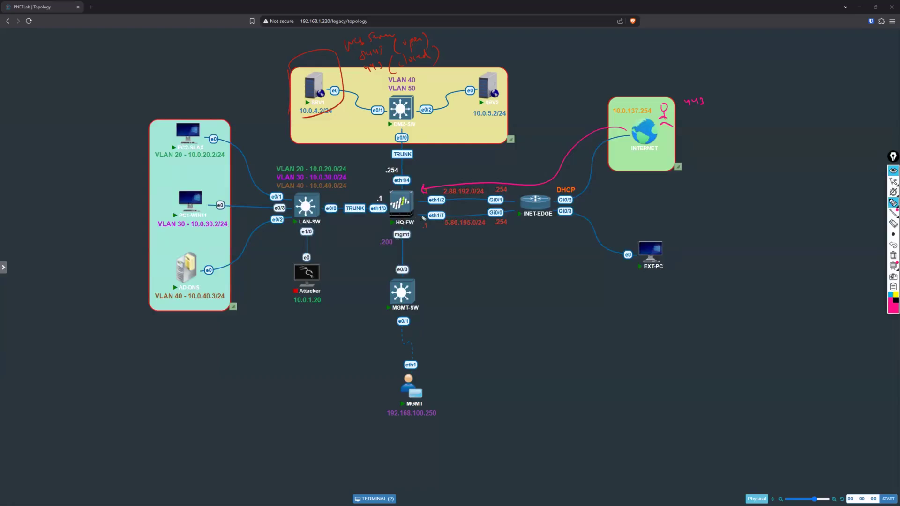
Step: Trace the forwarded request from HQ-FW to SRV1 and annotate the 443 to 8443 destination port translation, circling 8443
drag(327, 117, 307, 119)
drag(442, 165, 445, 172)
mouse_move(448, 167)
mouse_down()
mouse_move(457, 173)
mouse_move(515, 162)
mouse_up()
mouse_move(380, 199)
mouse_down()
mouse_move(374, 128)
mouse_move(342, 122)
mouse_up()
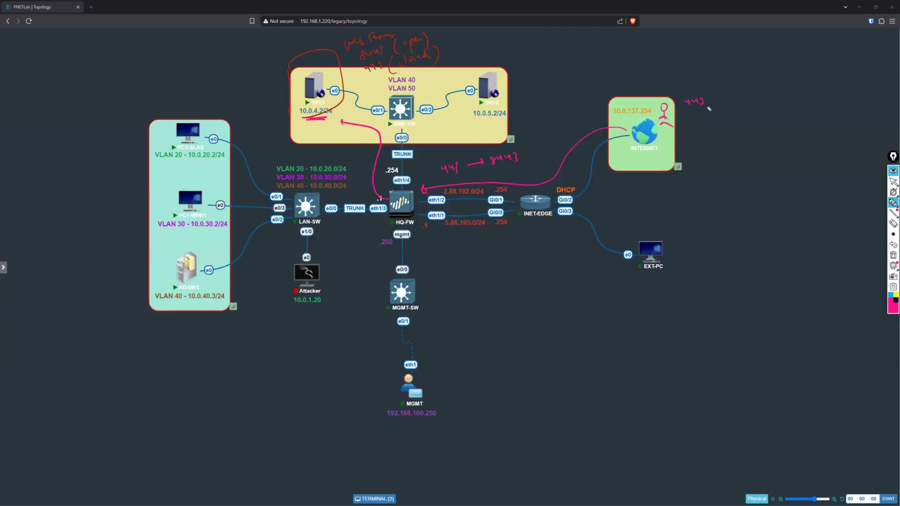
mouse_move(731, 101)
mouse_down()
mouse_move(774, 91)
mouse_move(744, 117)
mouse_move(754, 107)
mouse_up()
mouse_move(500, 169)
mouse_down()
mouse_move(528, 151)
mouse_move(492, 166)
mouse_up()
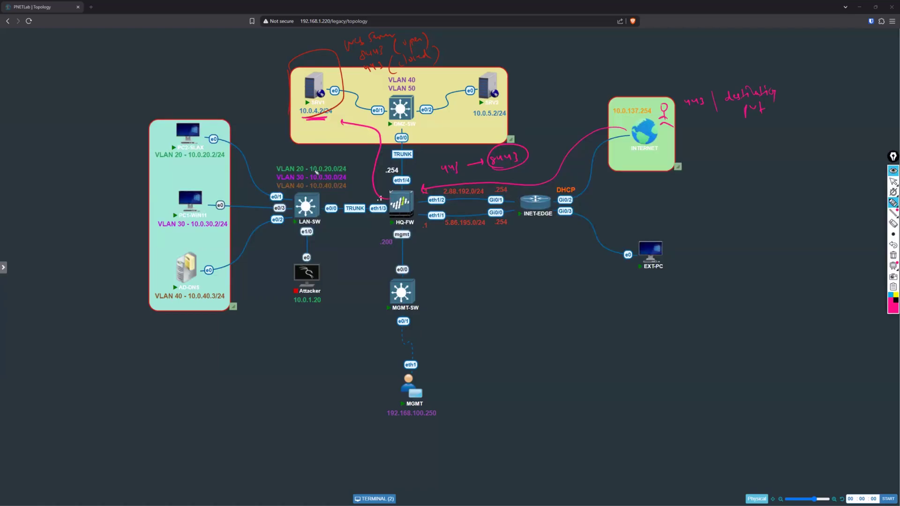
Step: Write "Port Forwarding" and "Port Redirection" in braces below the destination port note, and clear all annotations
mouse_move(729, 178)
mouse_down()
mouse_move(730, 186)
mouse_move(786, 177)
mouse_move(812, 165)
mouse_move(817, 187)
mouse_up()
mouse_move(733, 203)
mouse_down()
mouse_move(730, 210)
mouse_move(744, 204)
mouse_move(748, 216)
mouse_move(821, 191)
mouse_up()
drag(823, 157, 830, 197)
mouse_move(722, 171)
mouse_down()
mouse_move(714, 191)
mouse_move(731, 213)
mouse_up()
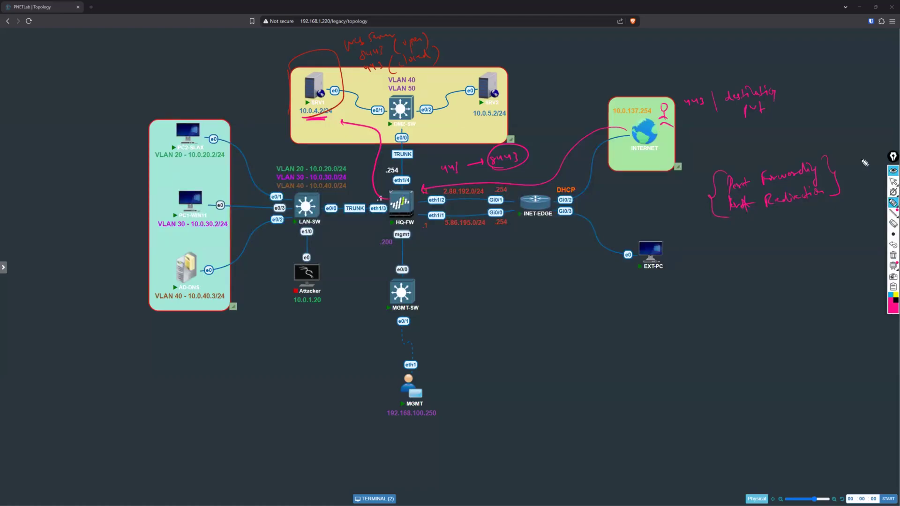
click(893, 181)
click(884, 260)
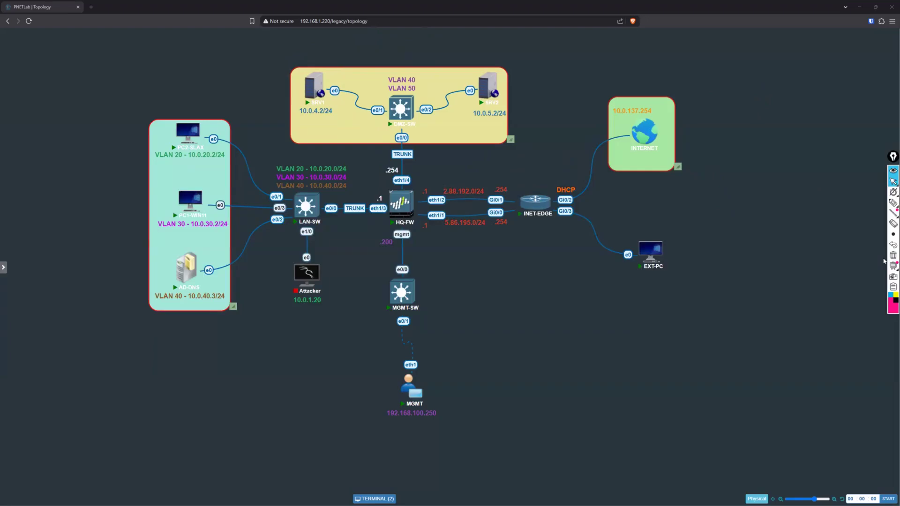
Step: Circle the three LAN hosts in magenta and trace their outbound paths through HQ-FW toward the internet
click(893, 203)
mouse_move(183, 190)
mouse_down()
mouse_move(157, 223)
mouse_move(171, 178)
mouse_up()
drag(187, 104, 229, 125)
mouse_move(186, 254)
mouse_down()
mouse_move(173, 265)
mouse_move(180, 258)
mouse_up()
mouse_move(239, 135)
mouse_down()
mouse_move(432, 173)
mouse_move(569, 145)
mouse_up()
drag(245, 195, 545, 170)
drag(242, 274, 627, 200)
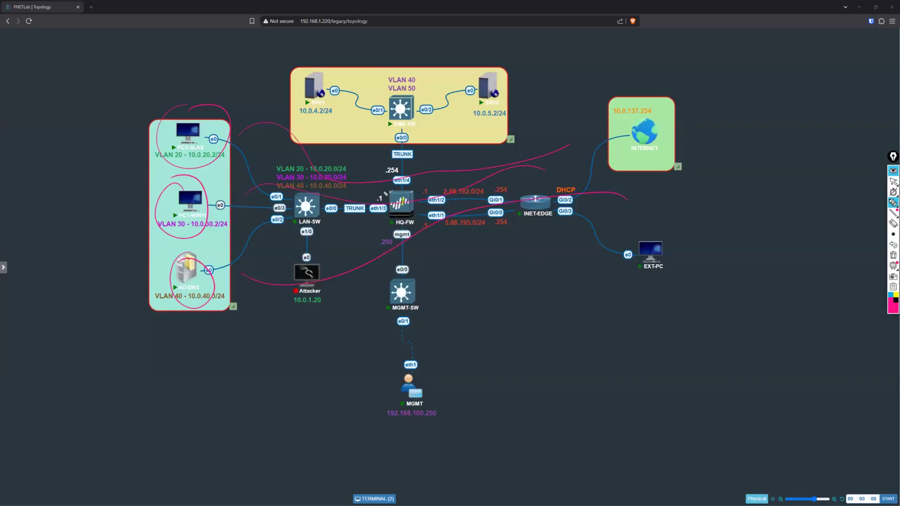
Step: Circle HQ-FW and write "SNAT or Outbound NAT" below INET-EDGE, underlining Outbound
mouse_move(377, 235)
mouse_down()
mouse_move(378, 187)
mouse_move(372, 248)
mouse_up()
mouse_move(500, 266)
mouse_down()
mouse_move(510, 255)
mouse_move(522, 264)
mouse_up()
drag(515, 261, 533, 252)
drag(528, 253, 528, 264)
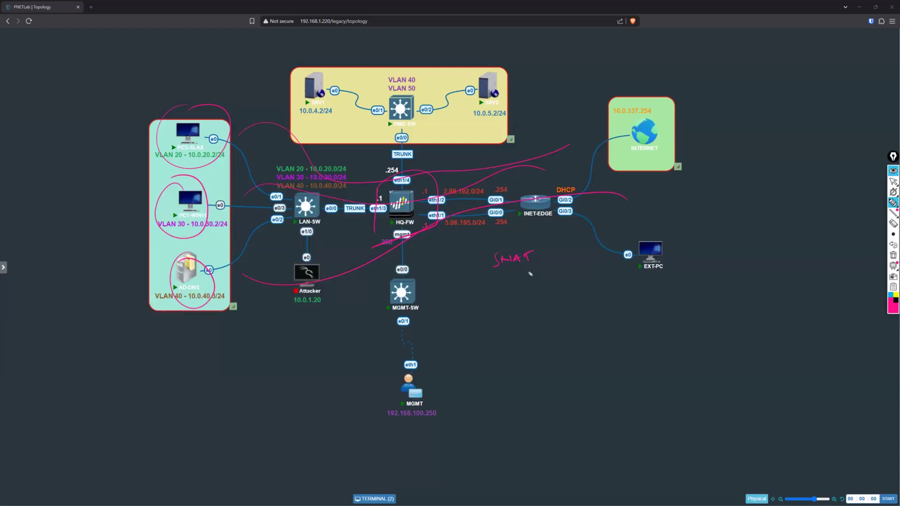
mouse_move(509, 278)
mouse_down()
mouse_move(517, 278)
mouse_move(493, 307)
mouse_move(506, 297)
mouse_move(573, 292)
mouse_up()
drag(491, 308, 528, 308)
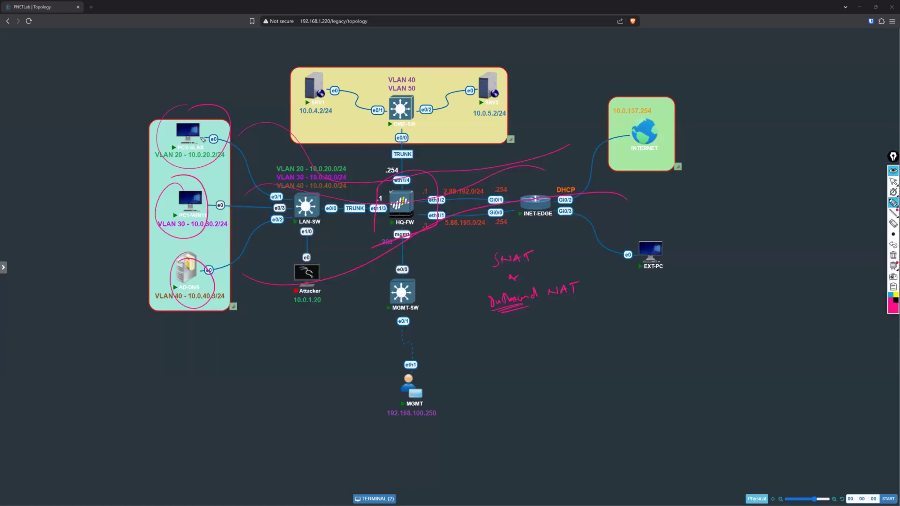
Step: Circle the names of the three LAN hosts and the DMZ switch as the inside traffic sources
mouse_move(182, 152)
mouse_down()
mouse_move(188, 138)
mouse_move(171, 149)
mouse_up()
drag(219, 221, 218, 206)
mouse_move(199, 281)
mouse_down()
mouse_move(210, 299)
mouse_move(176, 284)
mouse_up()
drag(386, 123, 415, 127)
drag(381, 102, 396, 86)
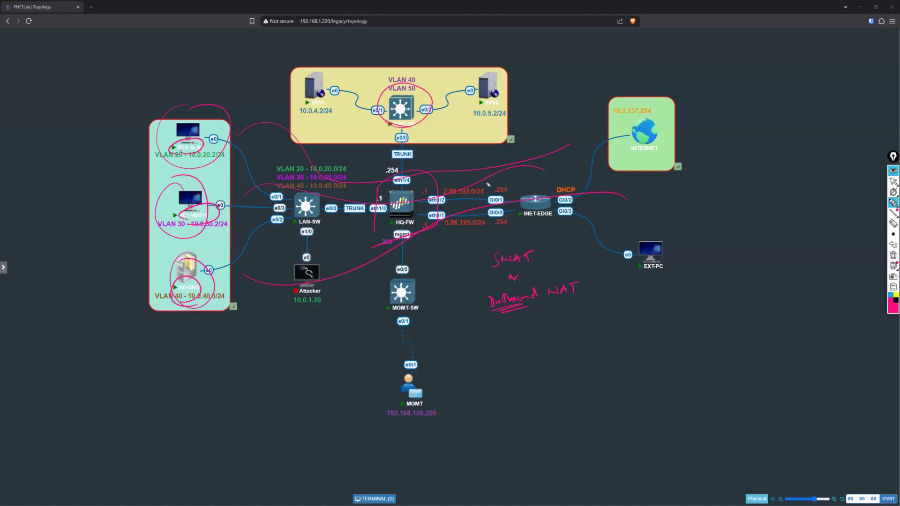
Step: Mark HQ-FW's eth1/2 interface and its WAN subnet, draw a boundary around the inside networks, and clear all annotations
mouse_move(489, 187)
mouse_down()
mouse_move(451, 180)
mouse_move(496, 178)
mouse_move(475, 175)
mouse_up()
mouse_move(489, 189)
mouse_down()
mouse_move(438, 186)
mouse_move(449, 202)
mouse_up()
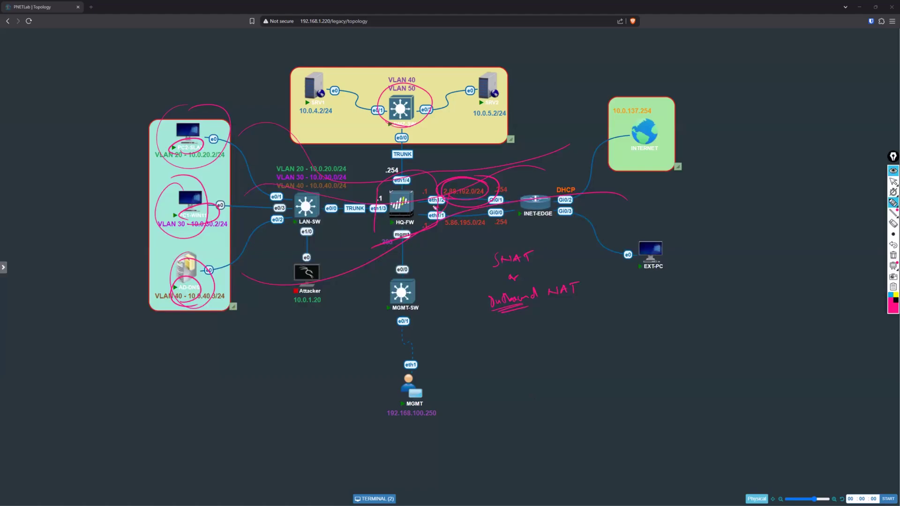
drag(435, 209, 437, 212)
mouse_move(523, 139)
mouse_down()
mouse_move(375, 135)
mouse_move(307, 188)
mouse_move(188, 342)
mouse_move(145, 325)
mouse_up()
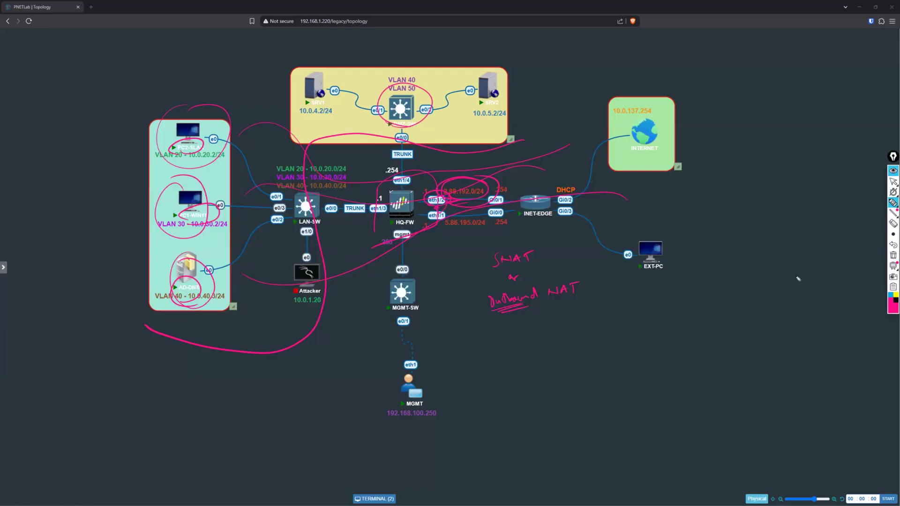
click(892, 182)
click(893, 255)
Step: Show the firewall's management session and review its Security policy rules alongside the LAN hosts in the topology
click(376, 498)
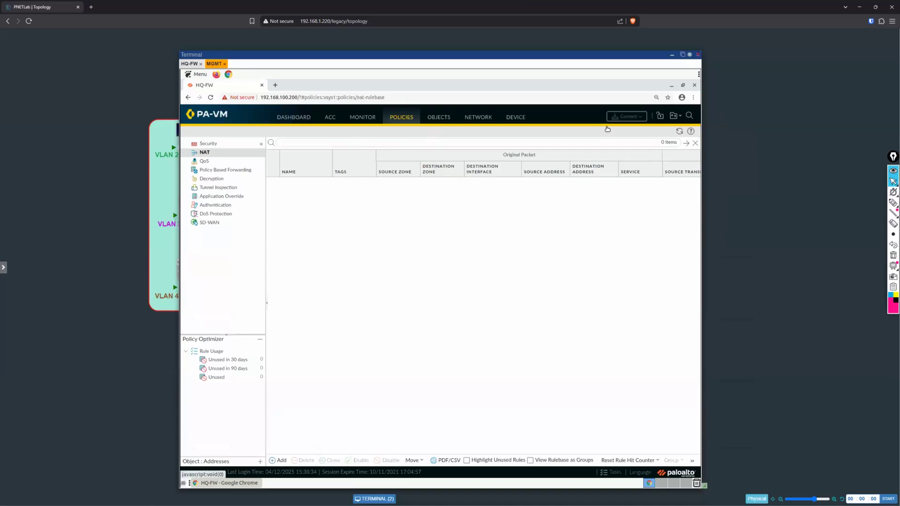
click(226, 145)
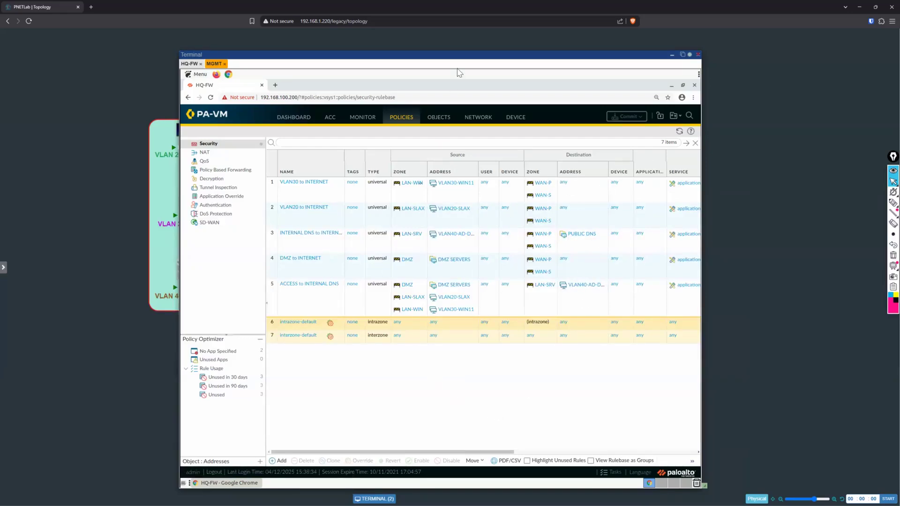
drag(459, 54, 558, 62)
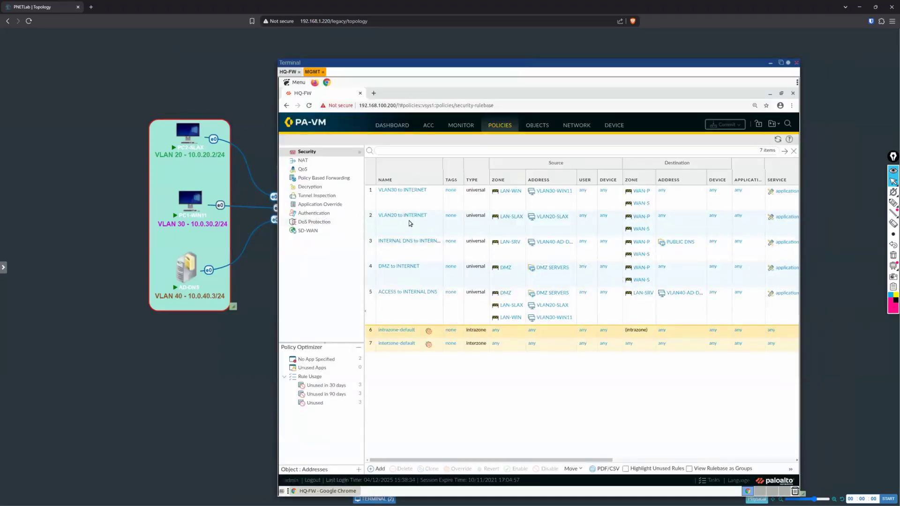
mouse_move(182, 280)
mouse_move(200, 156)
Step: Add a NAT policy rule on the firewall and name it INSIDE_TO_INTERNET
click(313, 161)
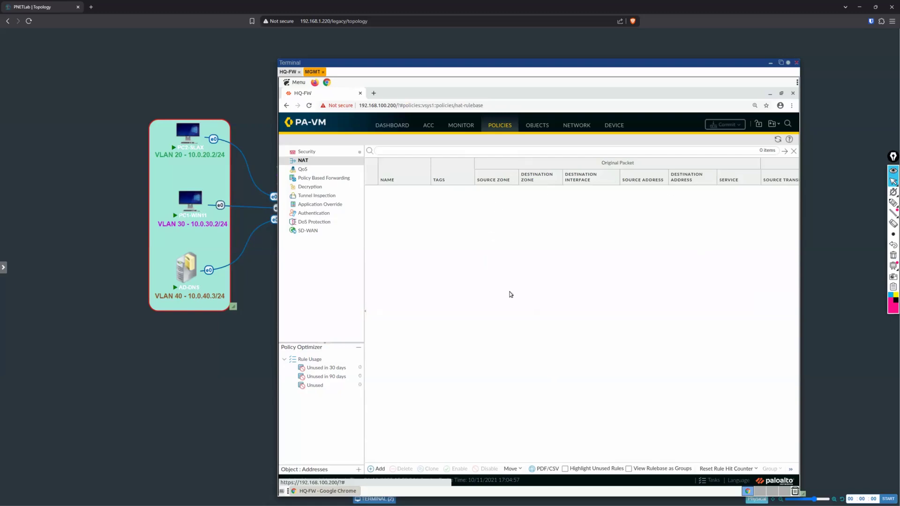
drag(572, 62, 567, 51)
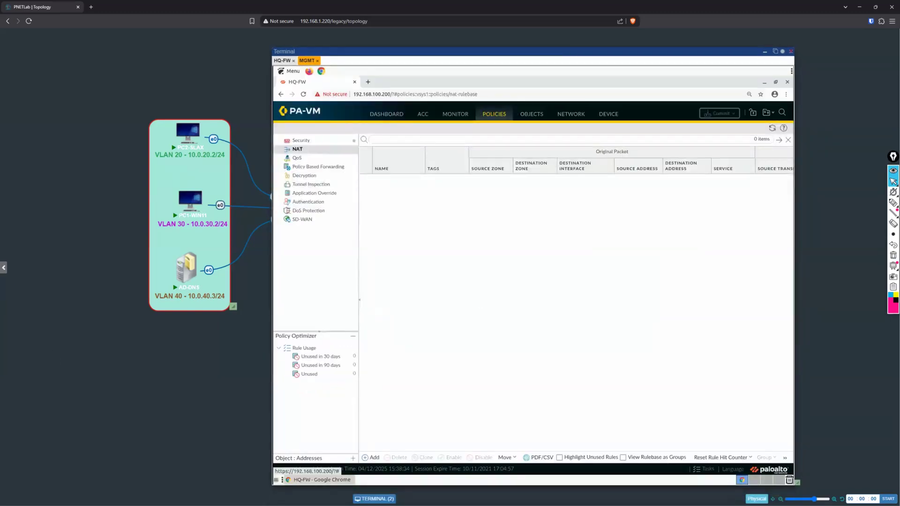
key(ctrl+super+Left)
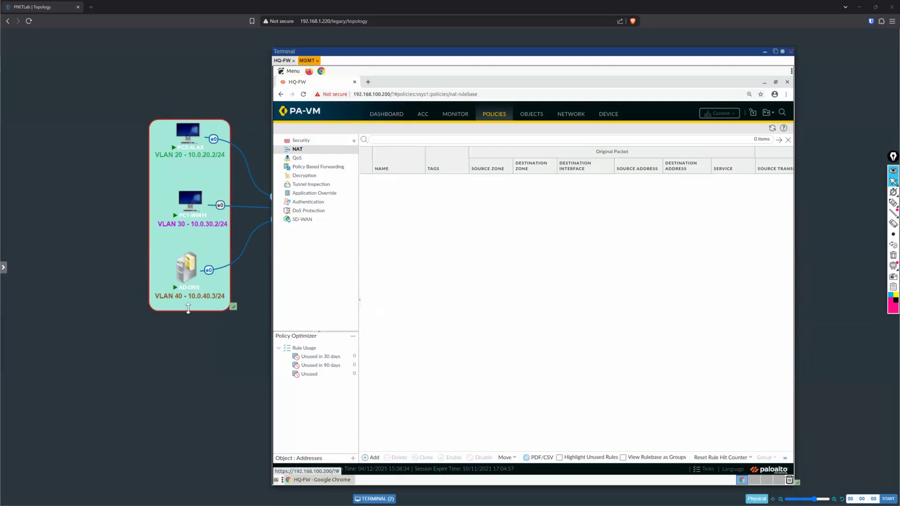
drag(556, 53, 585, 62)
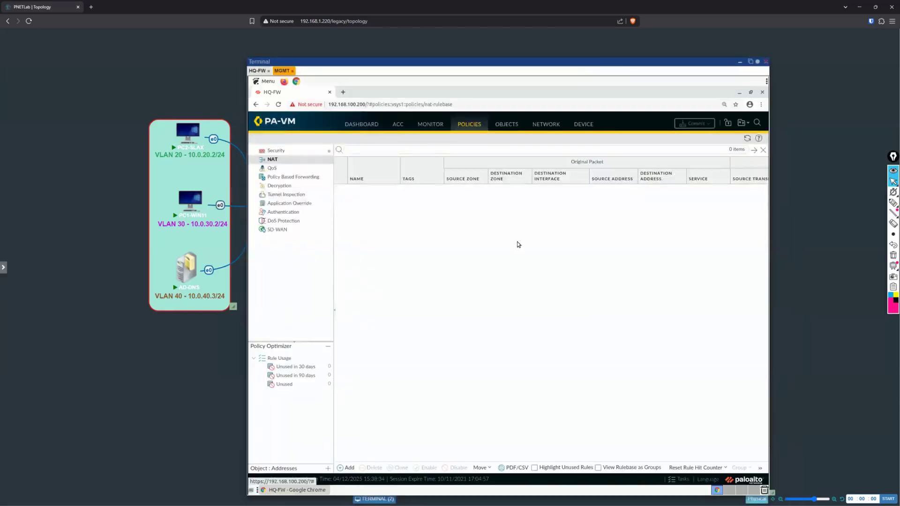
click(342, 469)
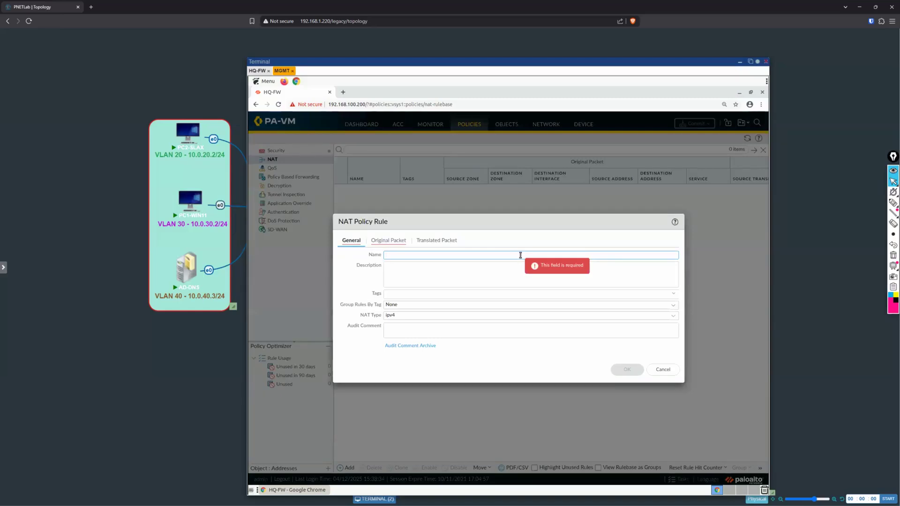
text(INSIDE_TO_INTER)
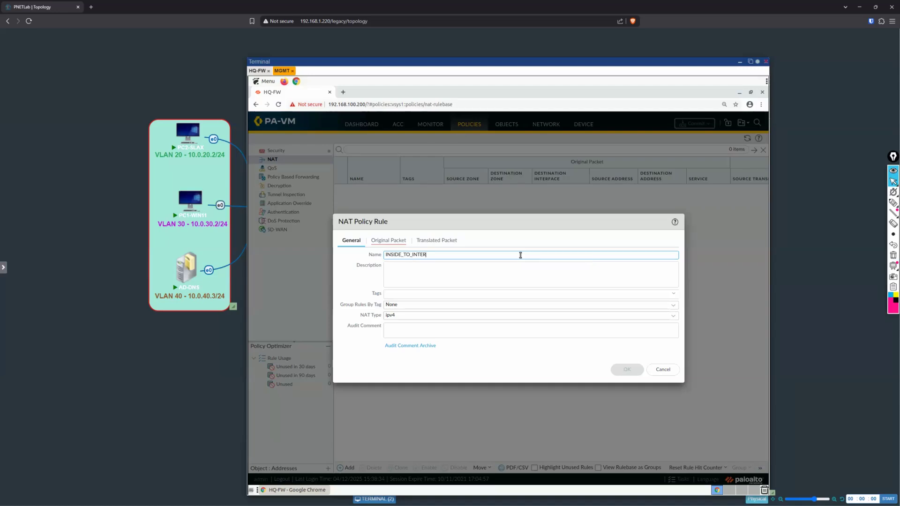
text(NET)
click(522, 267)
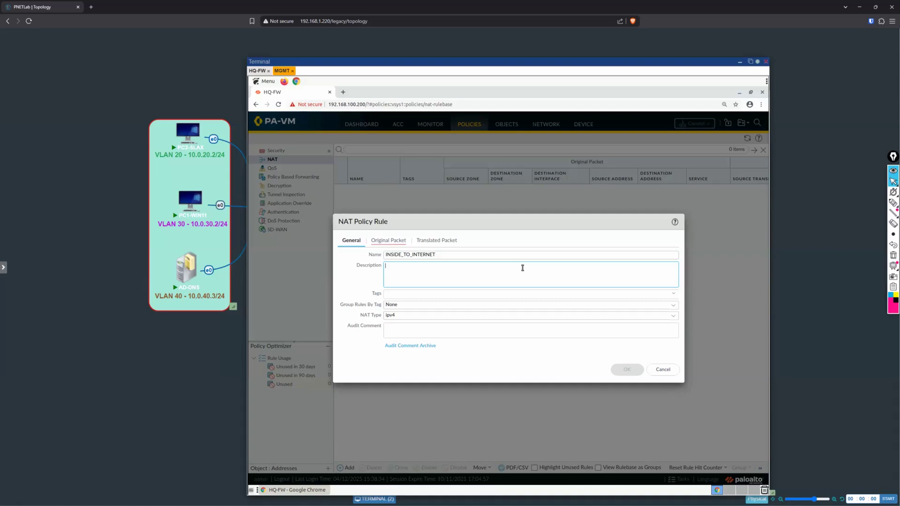
Step: Enter the NAT rule description "Translates Traffic from LAN and DMZ to WAN"
text(Translates traff)
key(BackSpace)
key(BackSpace)
key(BackSpace)
key(BackSpace)
text(affic from LAN and )
text(DM)
text(Z to)
text( Outbound)
key(BackSpace)
key(BackSpace)
key(BackSpace)
key(BackSpace)
key(BackSpace)
key(BackSpace)
key(BackSpace)
key(BackSpace)
text(WAM)
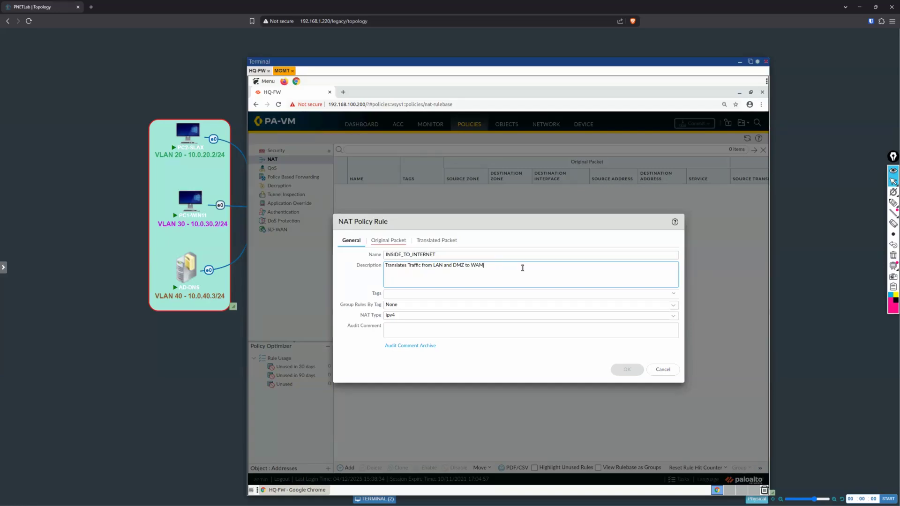
key(ctrl+shift+Left)
text(WAN)
Step: Add LAN-SLAX, LAN-WIN, LAN-SRV and DMZ as the rule's source zones and set the destination zone to WAN-P
click(385, 242)
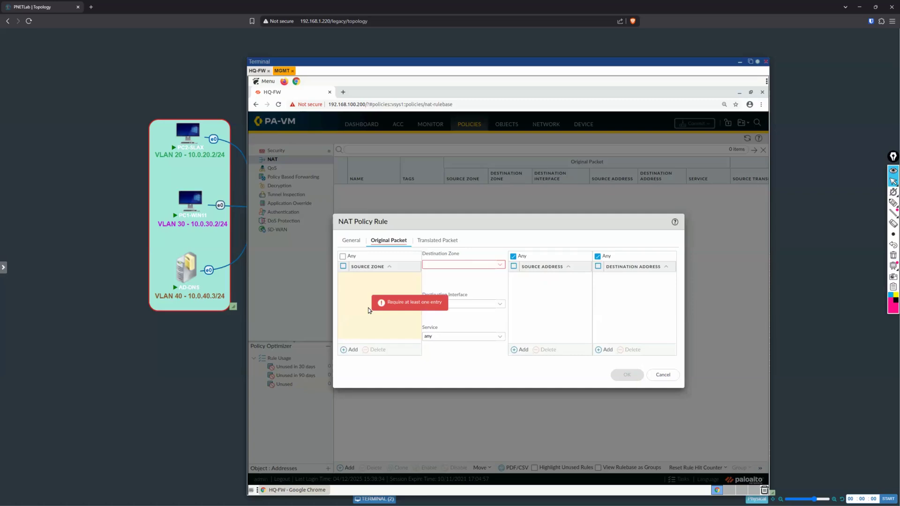
click(350, 349)
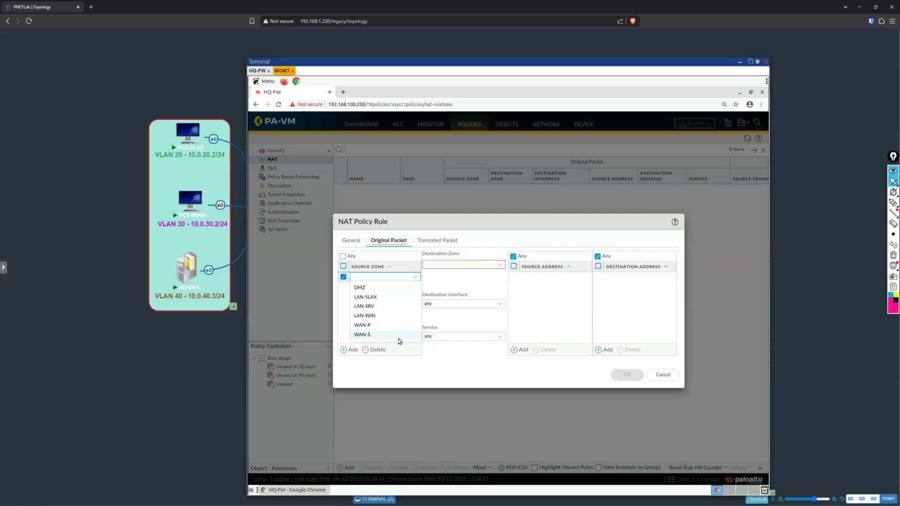
click(392, 298)
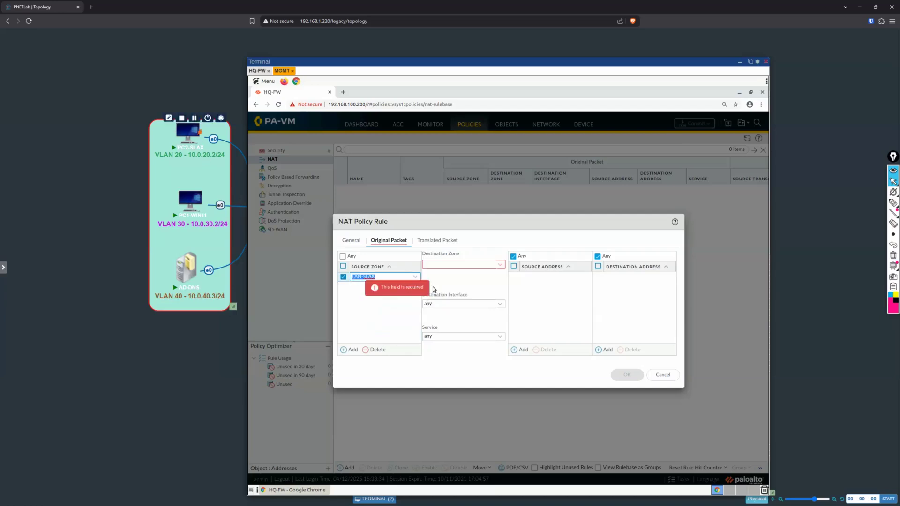
click(347, 350)
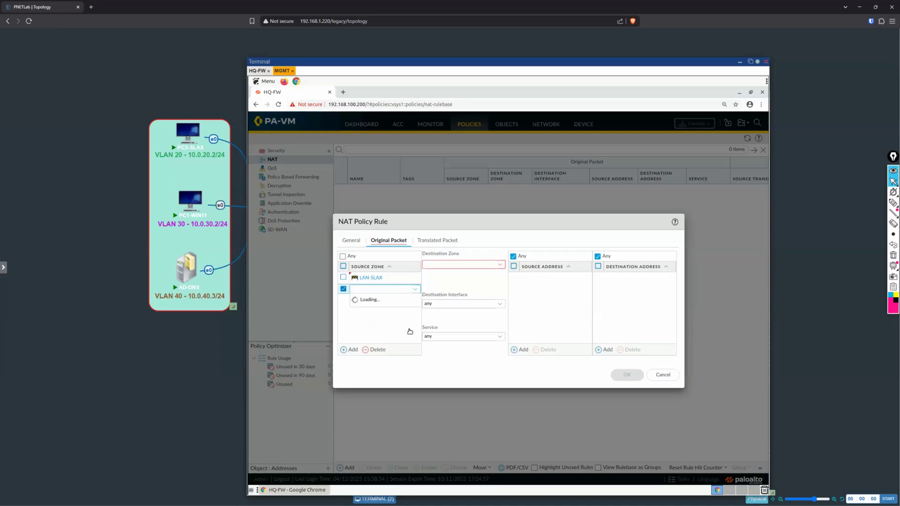
click(387, 329)
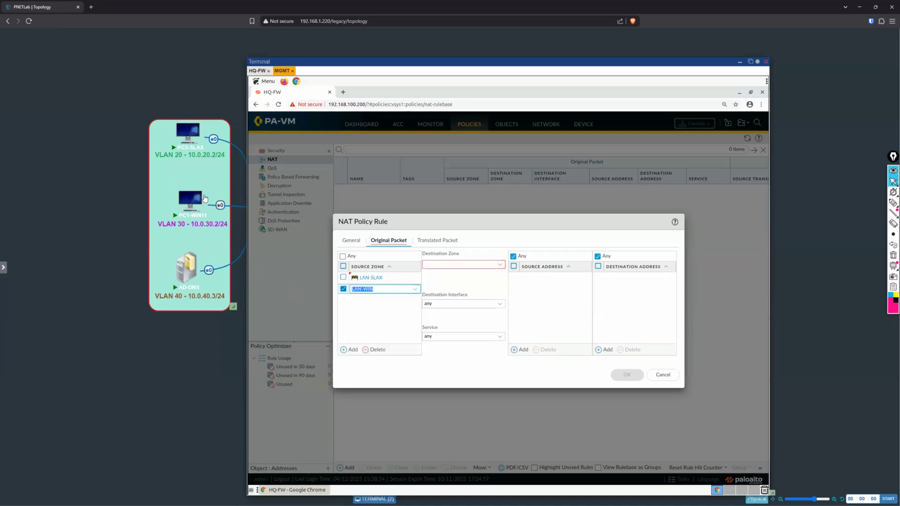
click(343, 350)
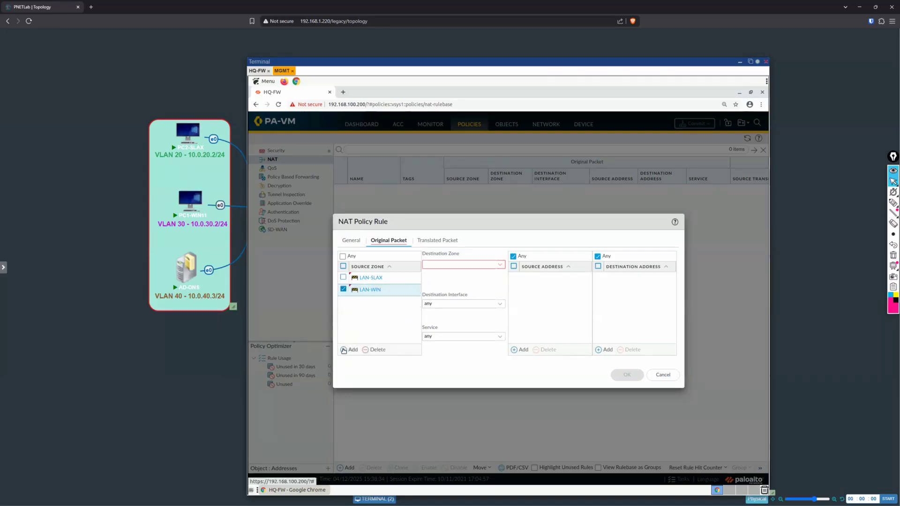
click(344, 349)
click(381, 331)
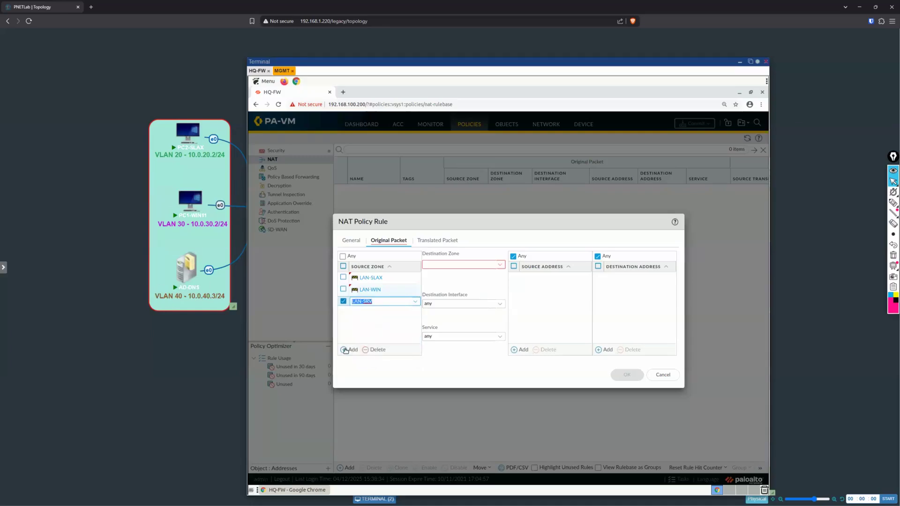
click(346, 349)
click(397, 331)
click(409, 365)
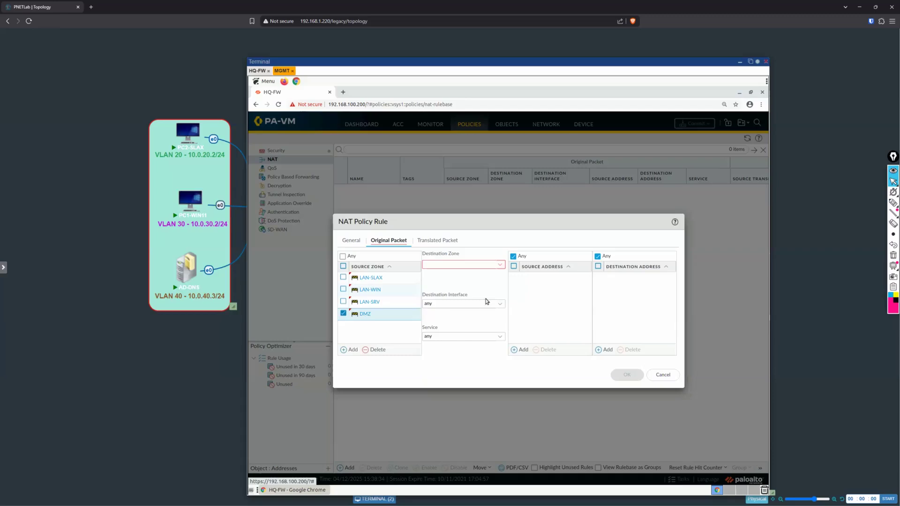
click(501, 266)
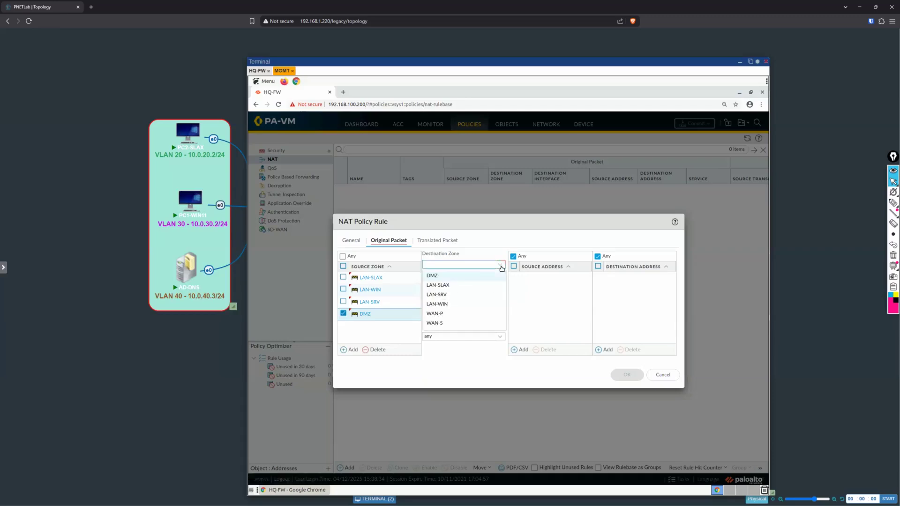
click(461, 316)
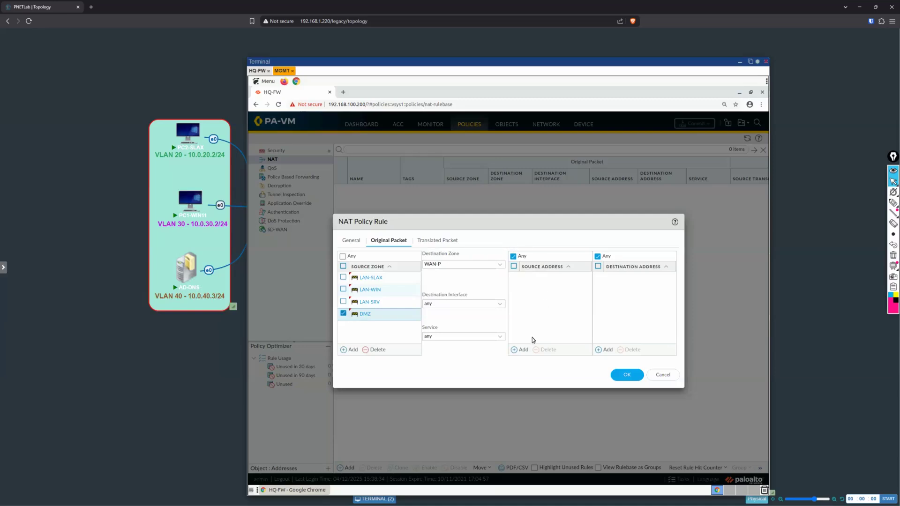
Step: Add VLAN20-SLAX, VLAN30-WIN11, VLAN40-AD-DNS and the DMZ SERVERS group as the rule's source addresses
click(518, 351)
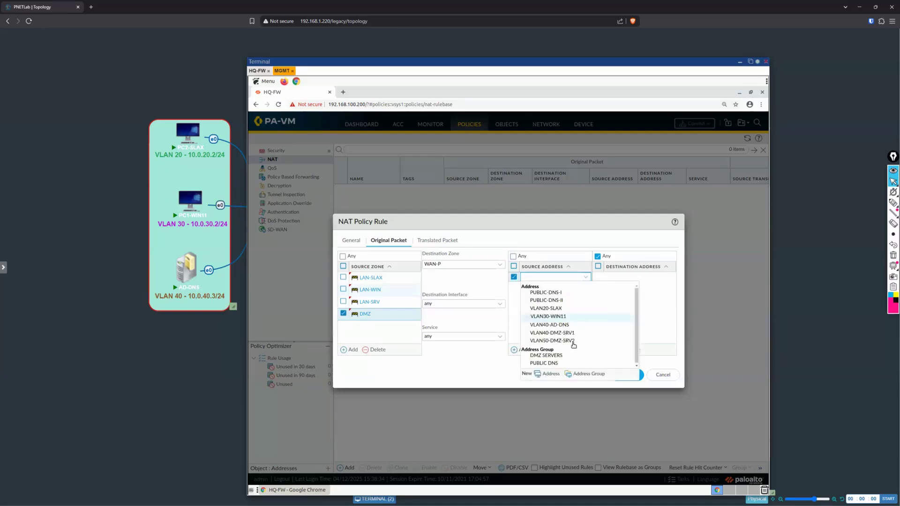
click(582, 309)
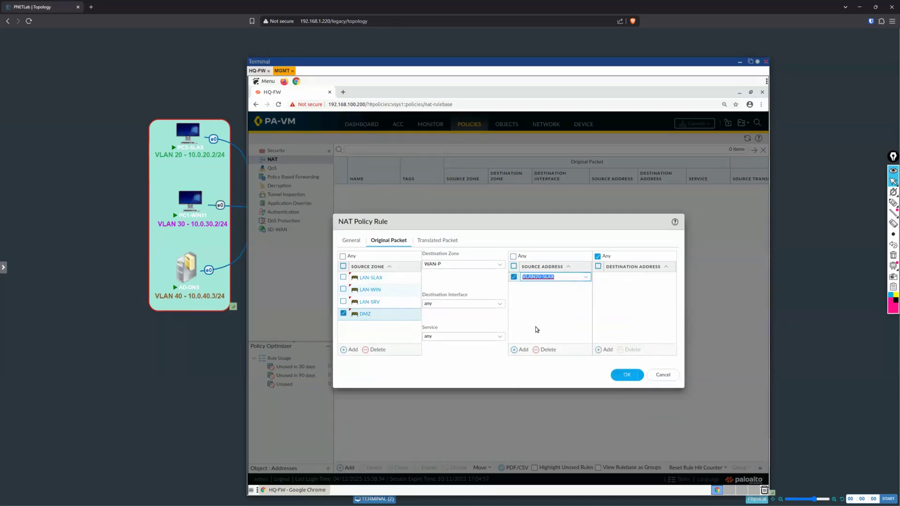
click(520, 350)
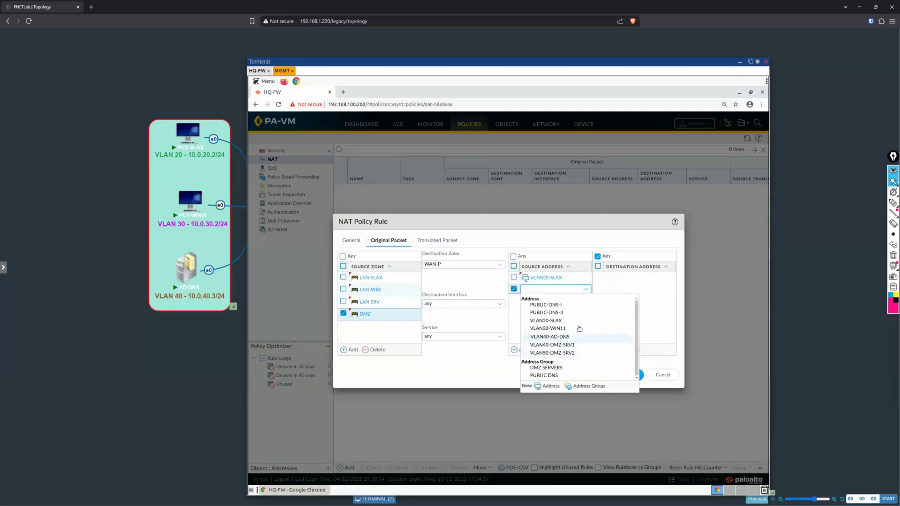
click(540, 330)
click(518, 351)
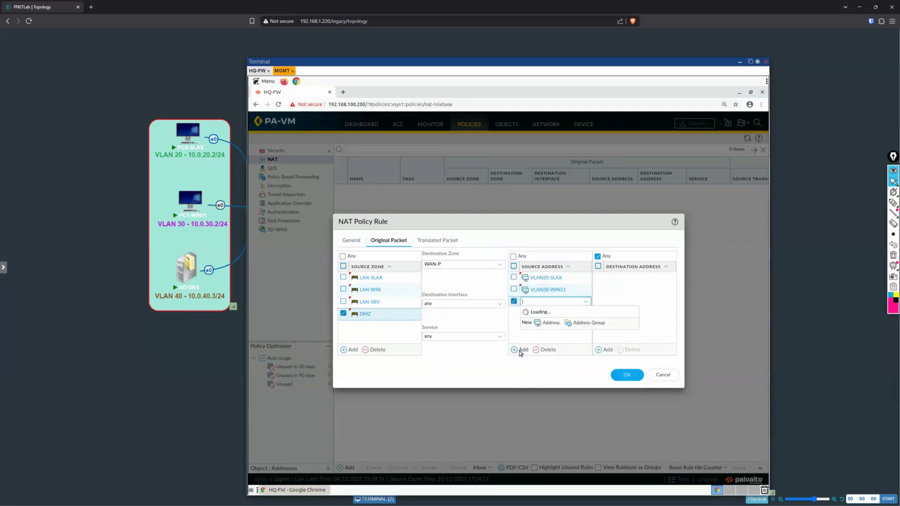
click(581, 349)
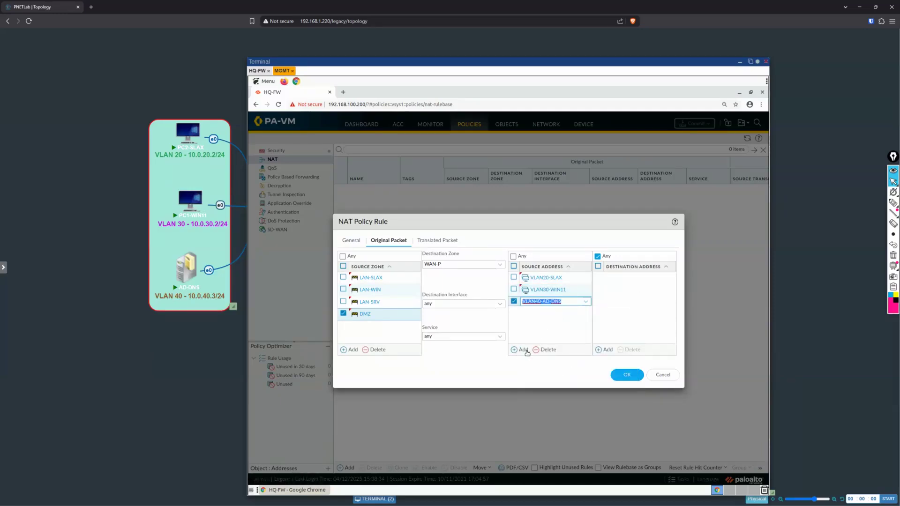
click(519, 351)
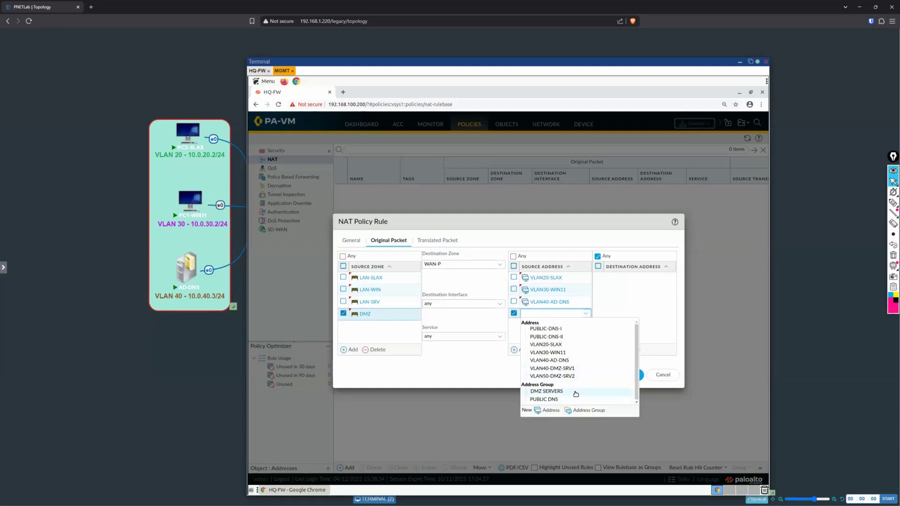
click(547, 391)
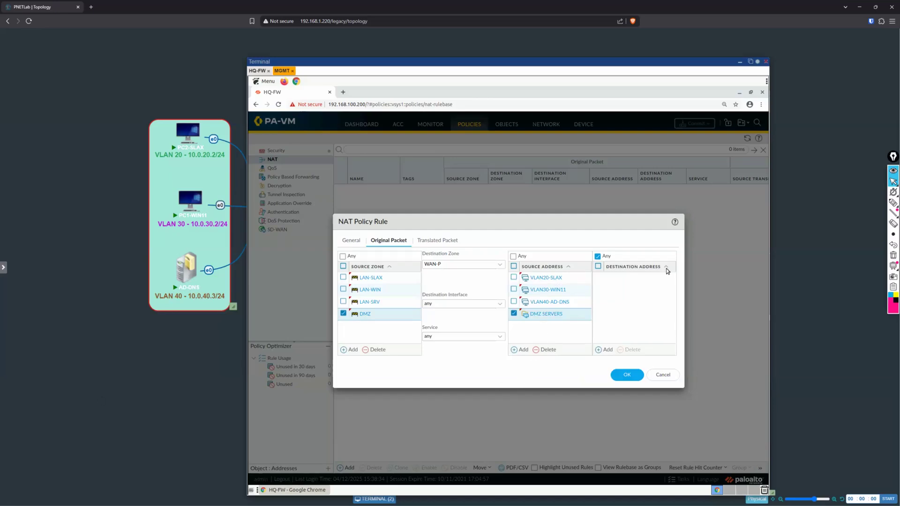
Step: Set the rule's source address translation to Dynamic IP And Port with the Interface Address type
click(437, 240)
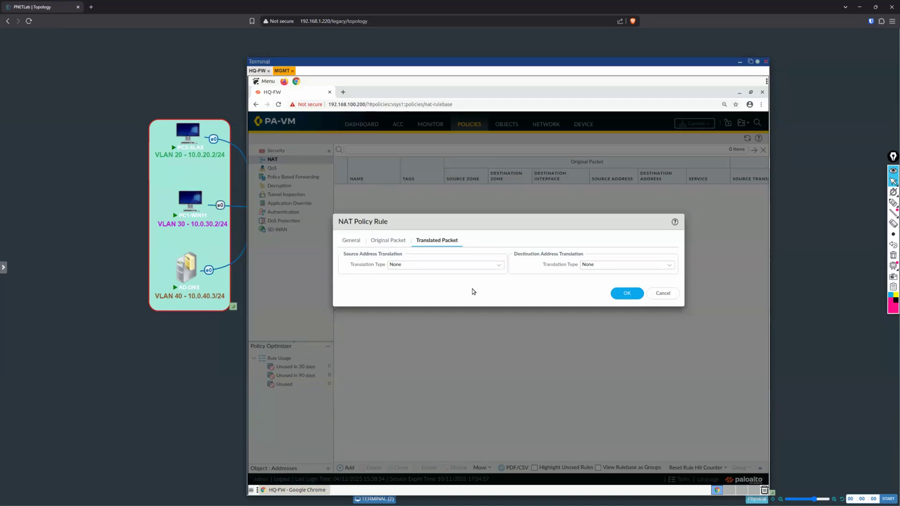
click(499, 265)
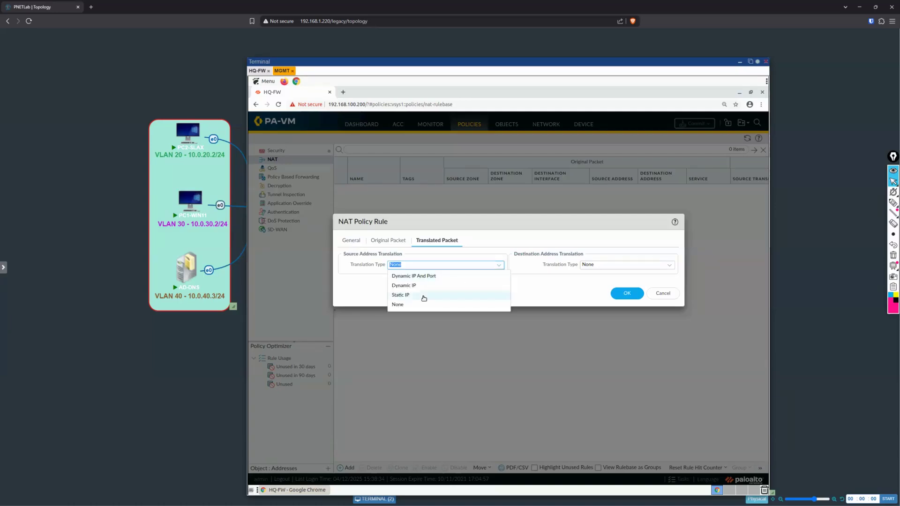
click(457, 277)
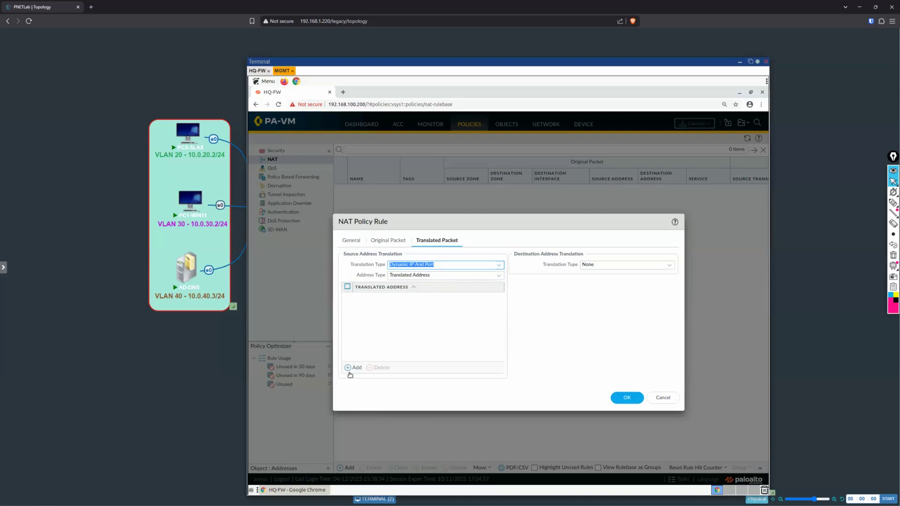
click(500, 276)
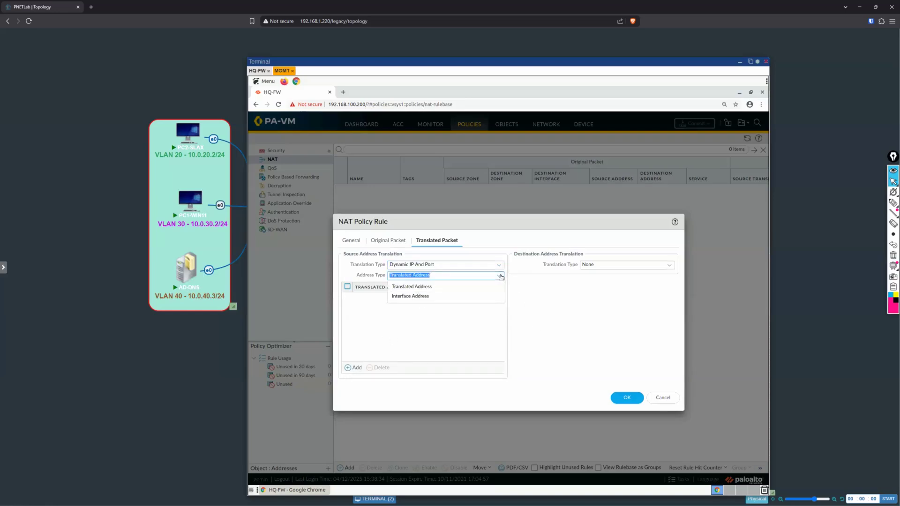
click(441, 296)
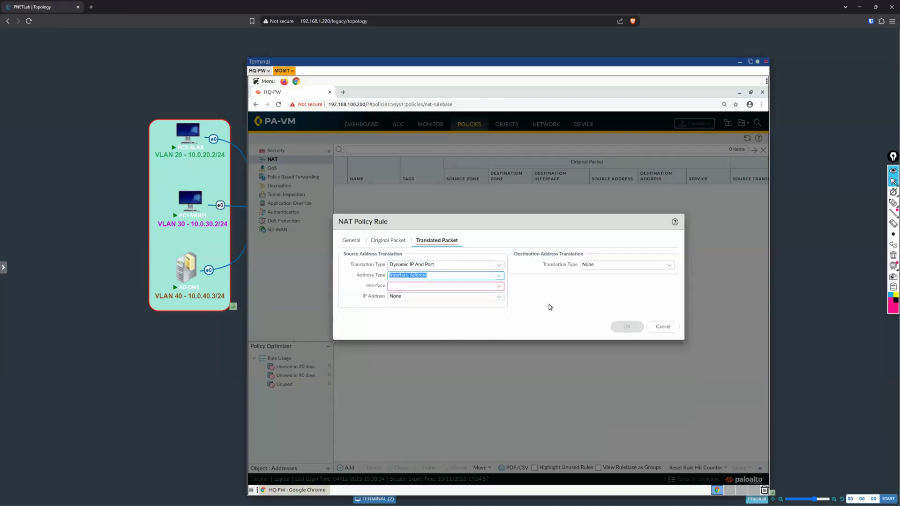
Step: Uncover the topology behind the terminal window and mark HQ-FW's two WAN subnets and the boundary around the inside networks
drag(617, 72, 543, 355)
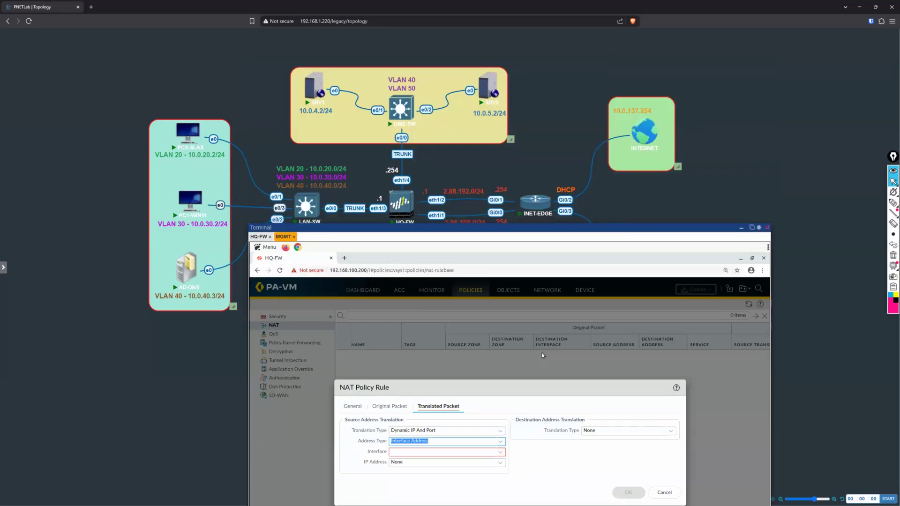
click(893, 203)
mouse_move(429, 206)
mouse_down()
mouse_move(447, 207)
mouse_move(468, 231)
mouse_move(482, 218)
mouse_up()
mouse_move(488, 185)
mouse_down()
mouse_move(457, 174)
mouse_move(443, 202)
mouse_up()
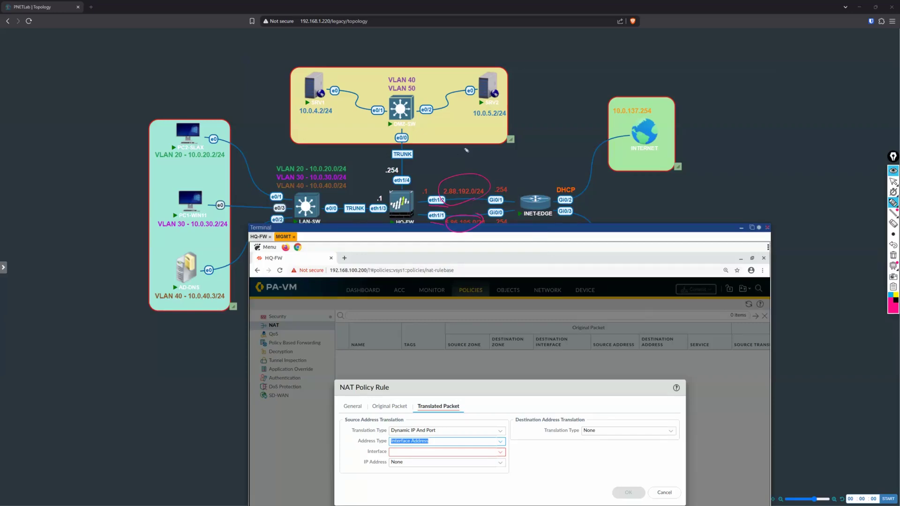
mouse_move(392, 167)
mouse_down()
mouse_move(498, 140)
mouse_move(497, 56)
mouse_move(299, 113)
mouse_move(349, 134)
mouse_up()
mouse_move(262, 253)
mouse_down()
mouse_move(206, 321)
mouse_move(179, 327)
mouse_up()
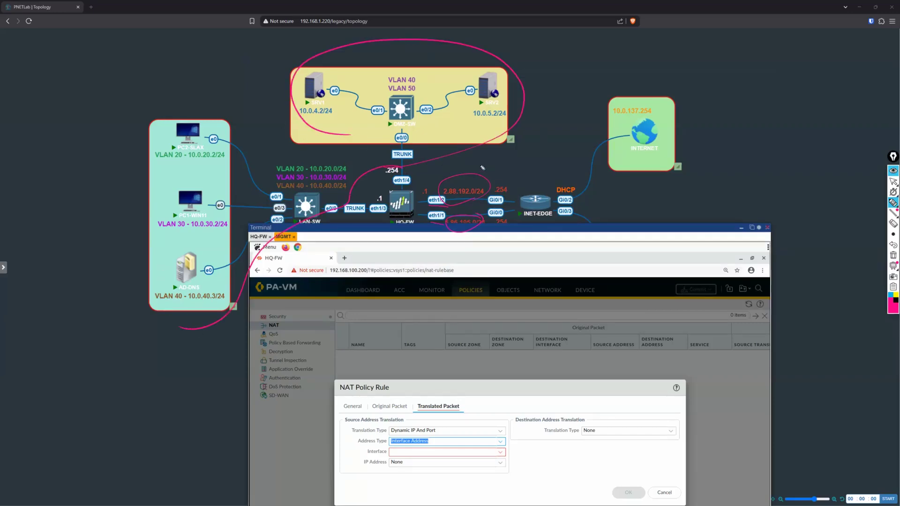
drag(470, 174, 483, 153)
click(892, 181)
Step: Set the source translation interface to ethernet1/1 with IP address 5.86.195.1/24
click(500, 453)
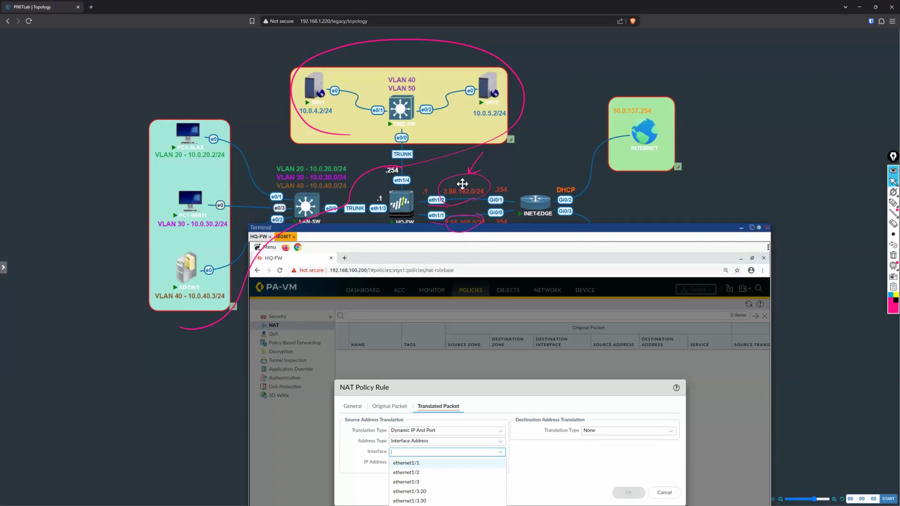
mouse_move(454, 235)
mouse_down()
mouse_move(454, 218)
mouse_move(464, 222)
mouse_up()
click(439, 463)
click(501, 462)
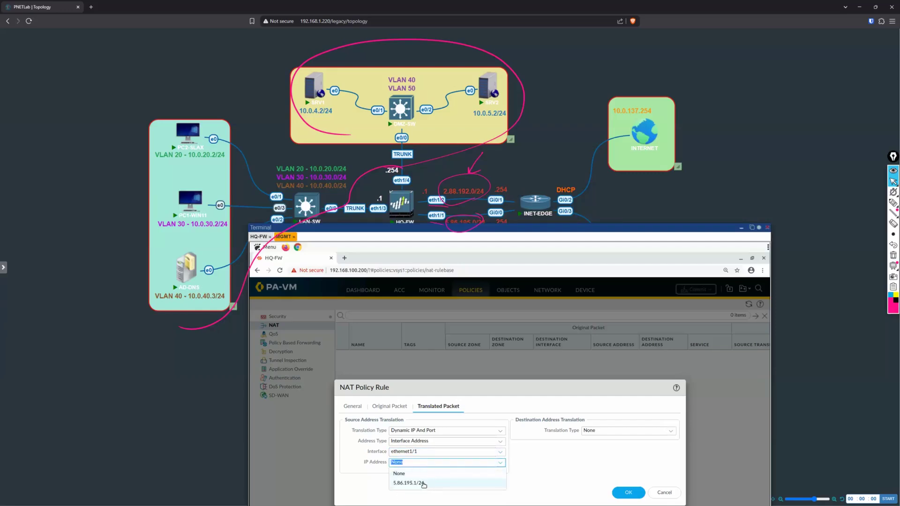
click(423, 483)
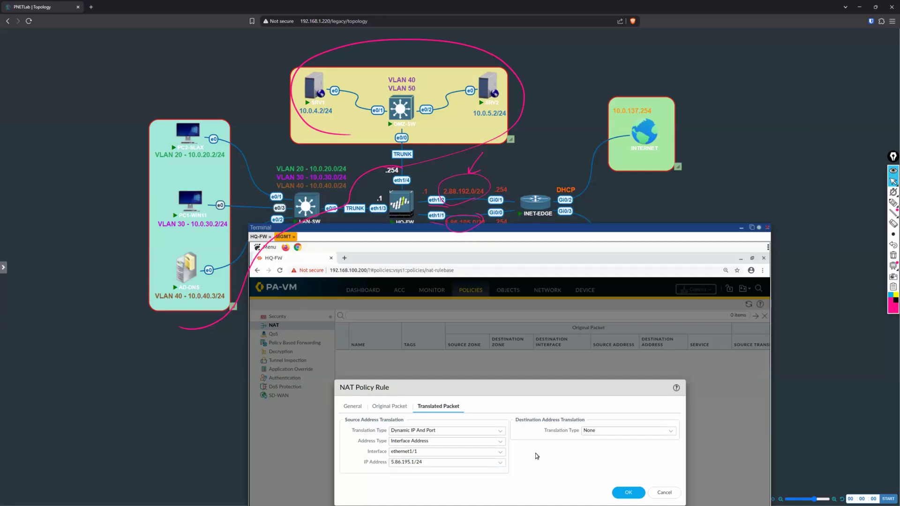
Step: Move the terminal window back up over the topology and clear all annotations
drag(545, 229, 563, 52)
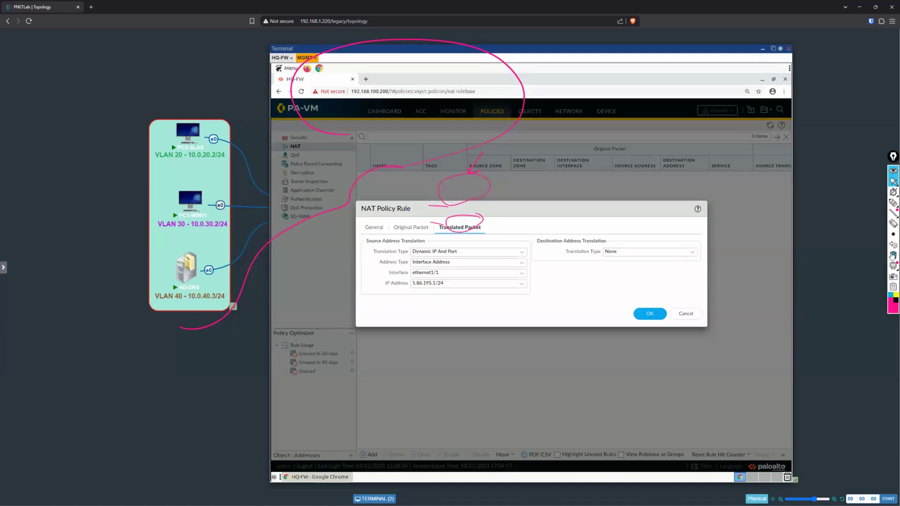
click(893, 256)
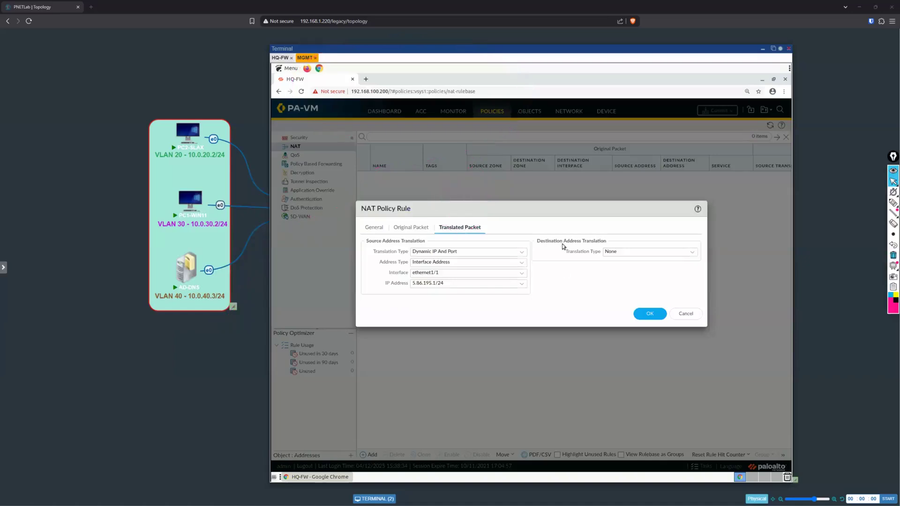
Step: Review the NAT rule's original packet zones and addresses and its source translation settings
click(416, 232)
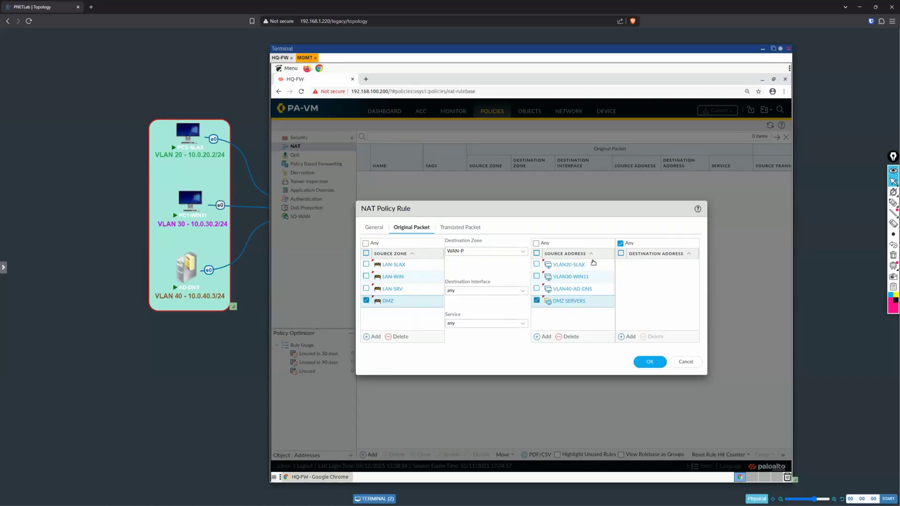
click(470, 230)
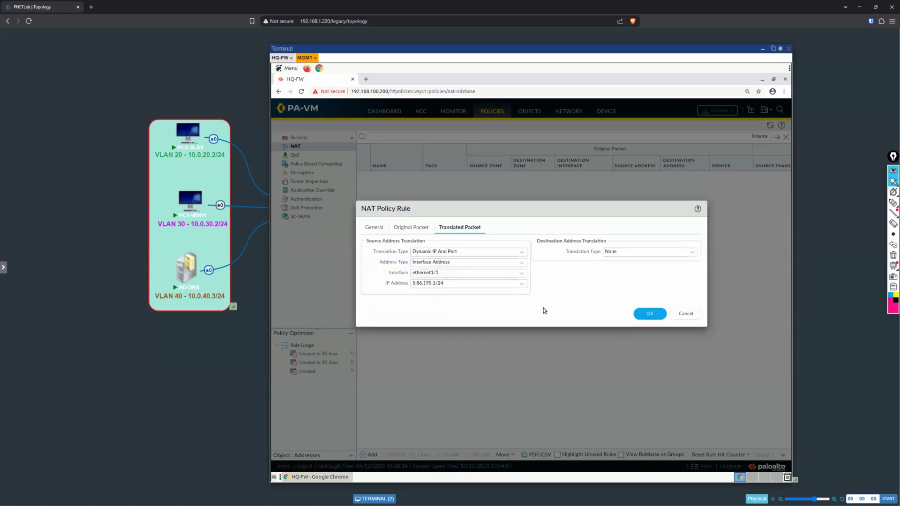
click(451, 284)
click(549, 293)
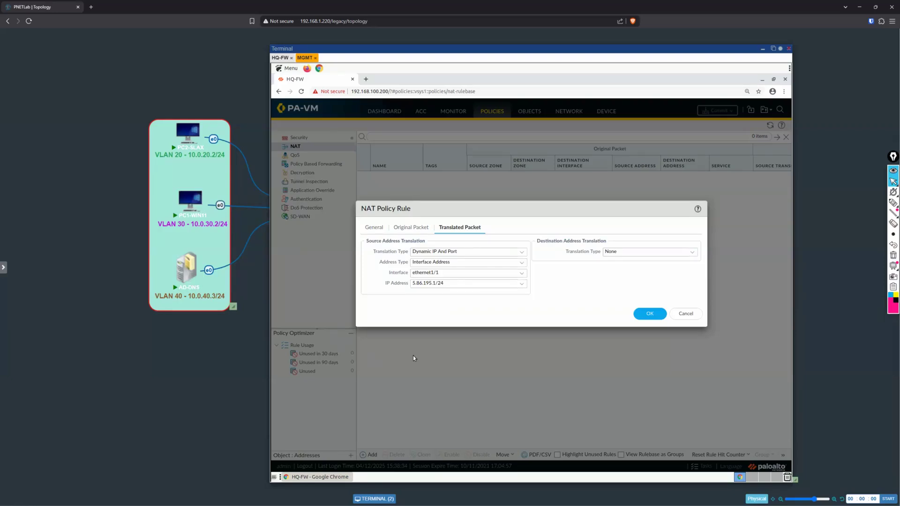
Step: Save the NAT rule and adjust the NAT rulebase columns to fit their contents
click(648, 315)
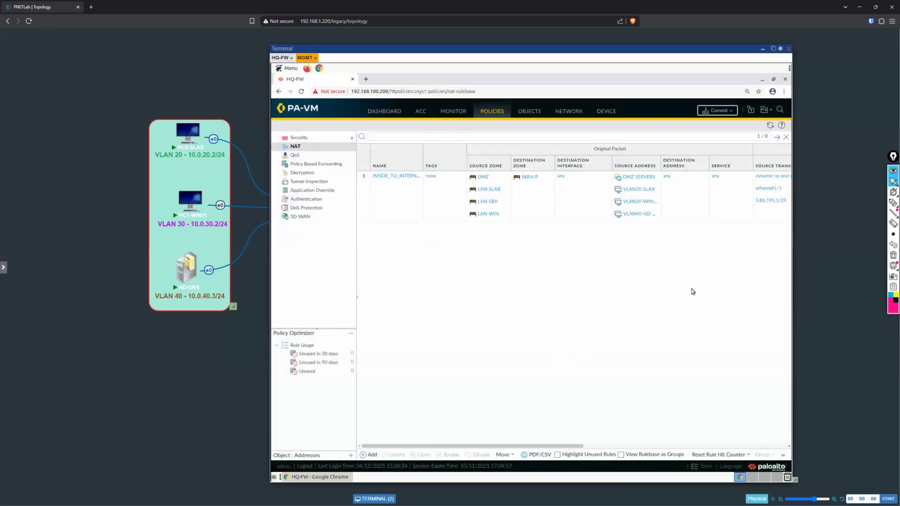
drag(583, 48, 555, 49)
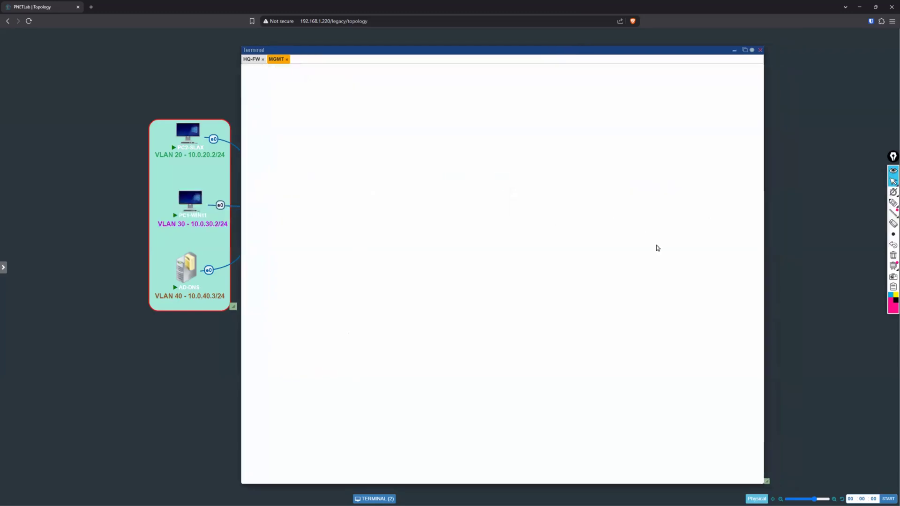
click(580, 168)
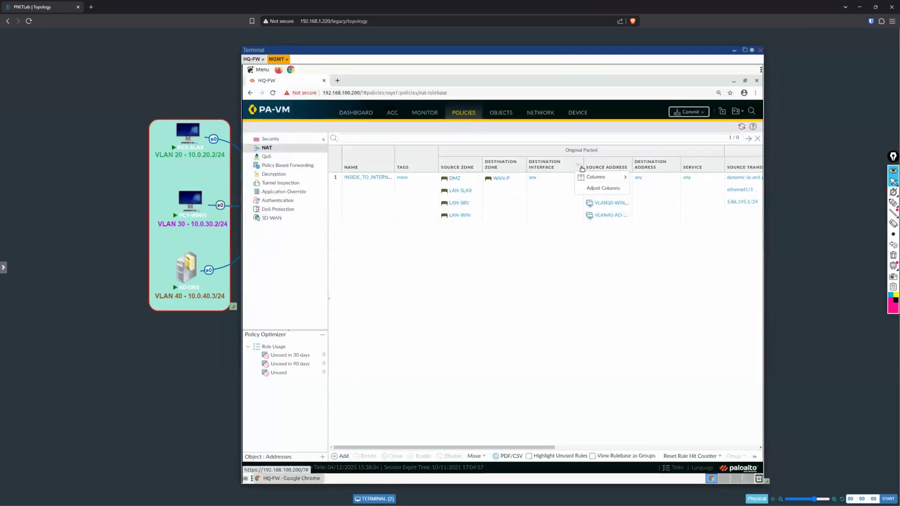
click(605, 187)
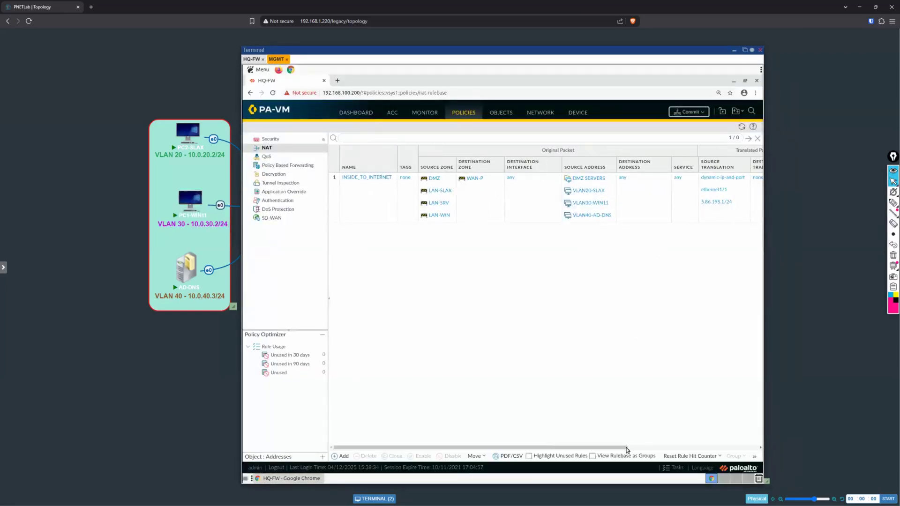
drag(626, 447, 610, 314)
Step: Uncover the lab topology behind the terminal window to review HQ-FW's WAN links, and restore the terminal window
click(752, 51)
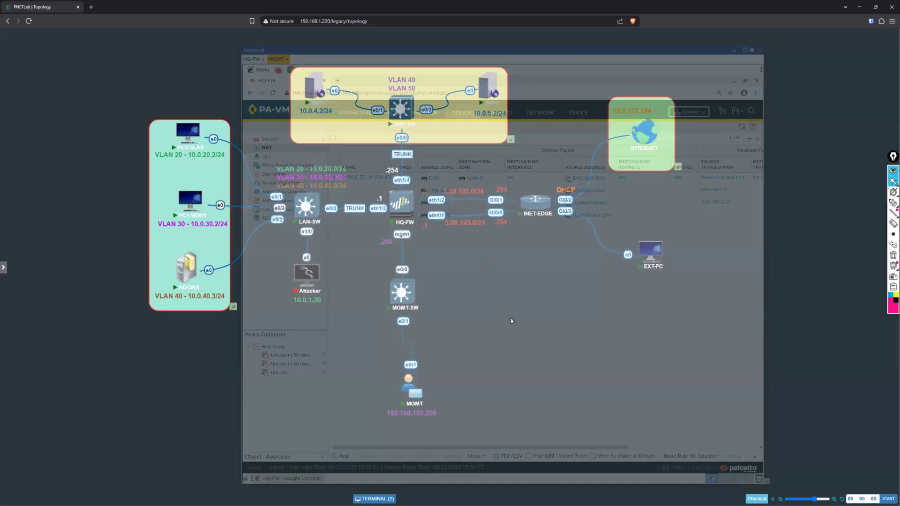
click(752, 51)
click(736, 51)
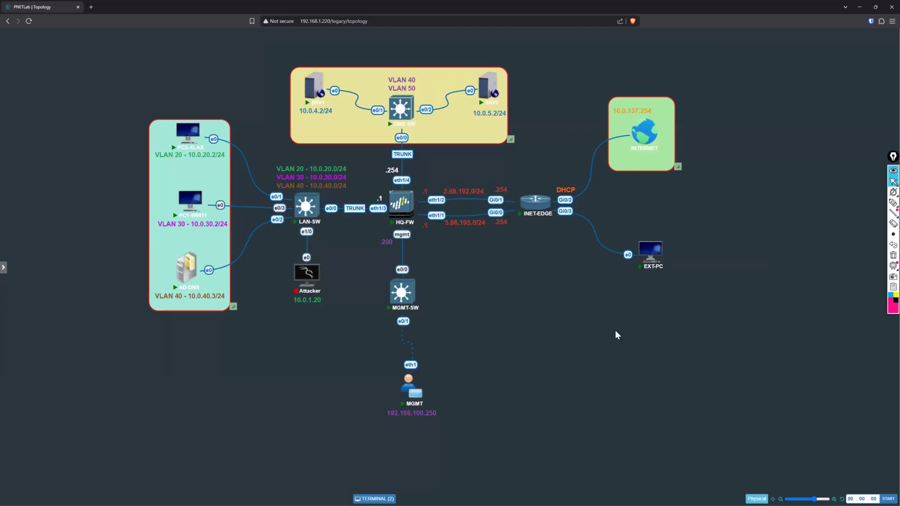
click(375, 499)
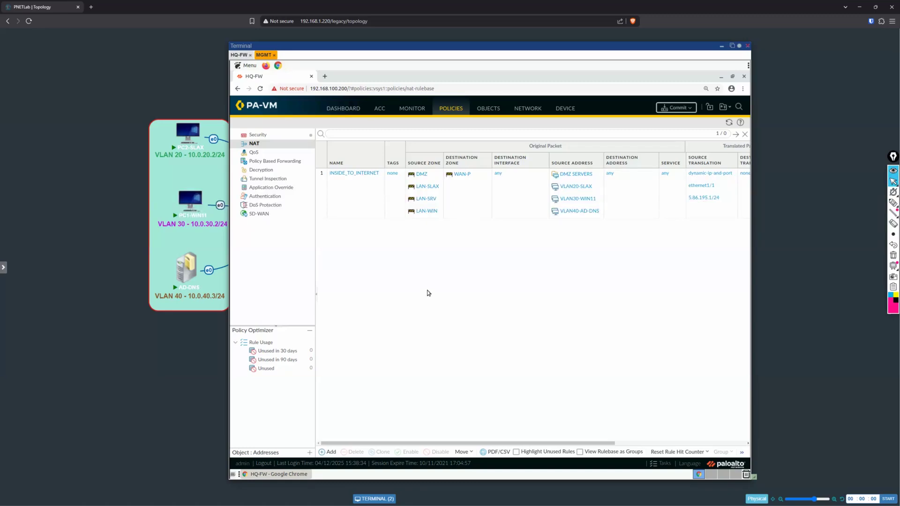
Step: Rename the NAT rule INSIDE_TO_INTERNET-P and set its description to "Translates Traffic from LAN and DMZ to WAN Primary"
click(364, 173)
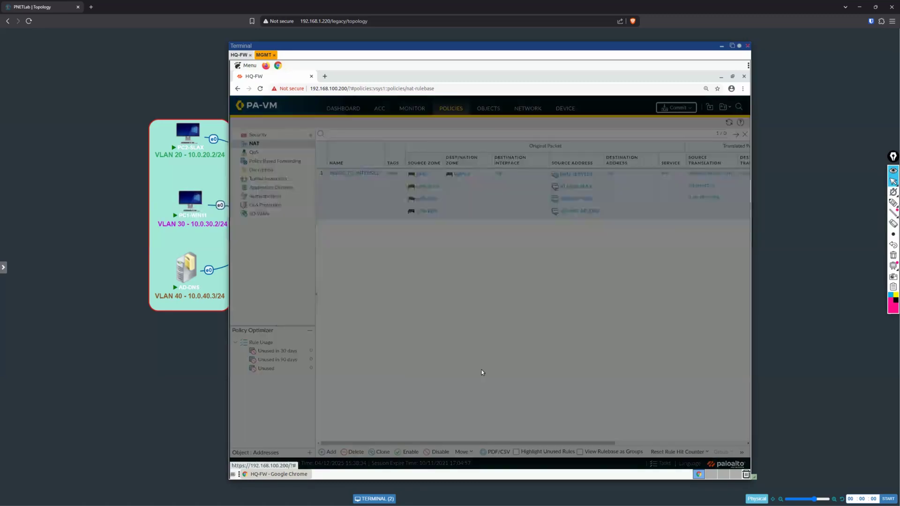
click(521, 251)
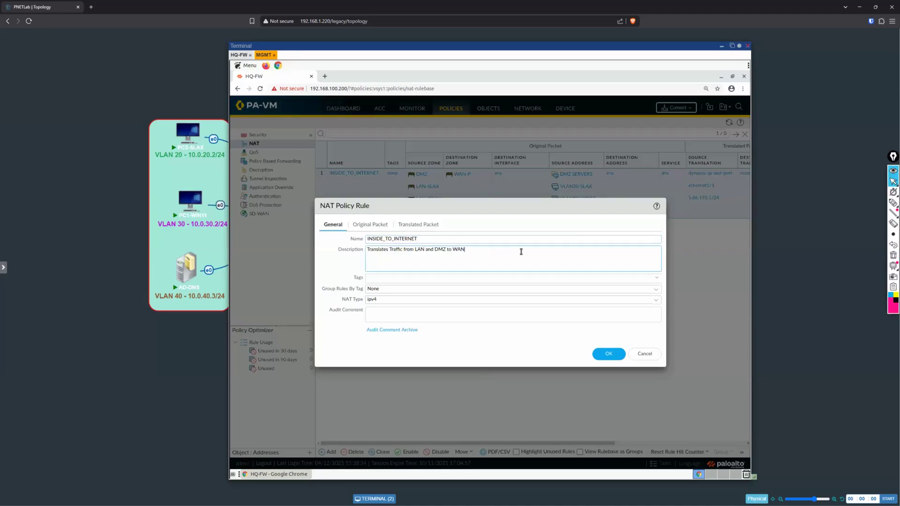
text(mary)
click(496, 239)
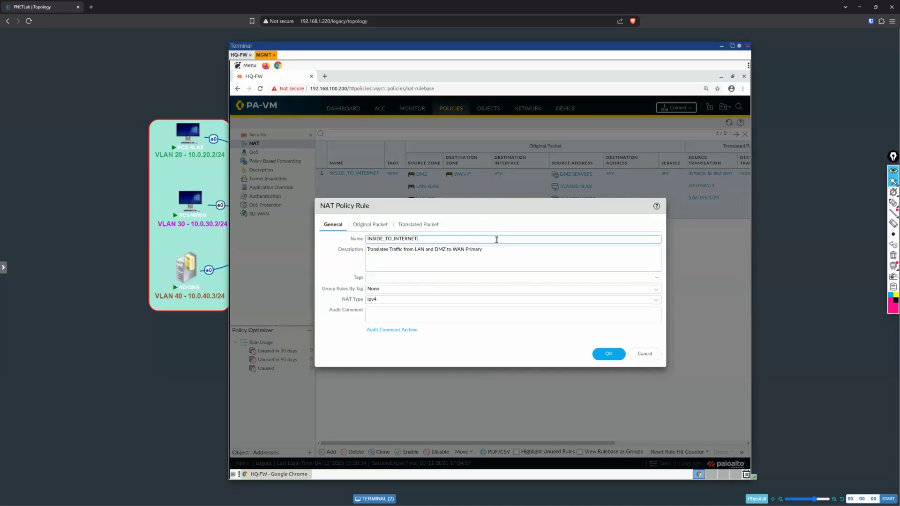
text(-P)
click(608, 354)
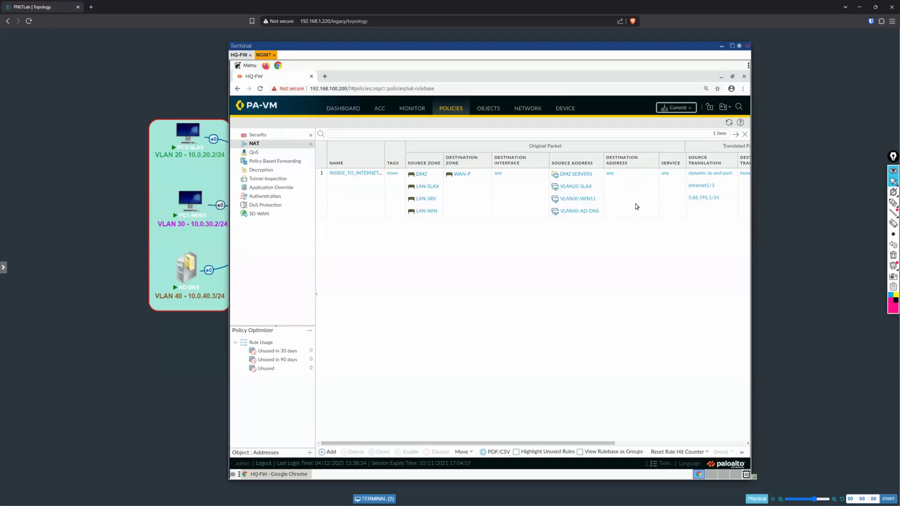
click(373, 205)
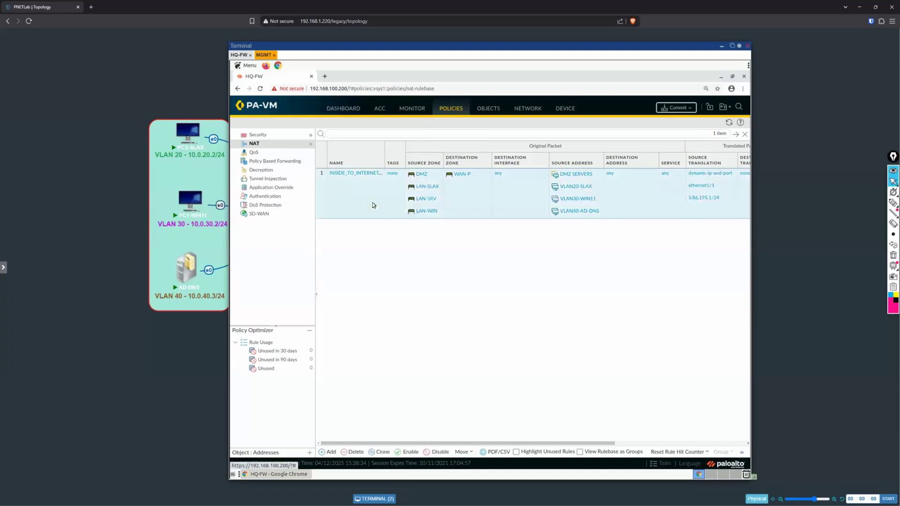
click(377, 452)
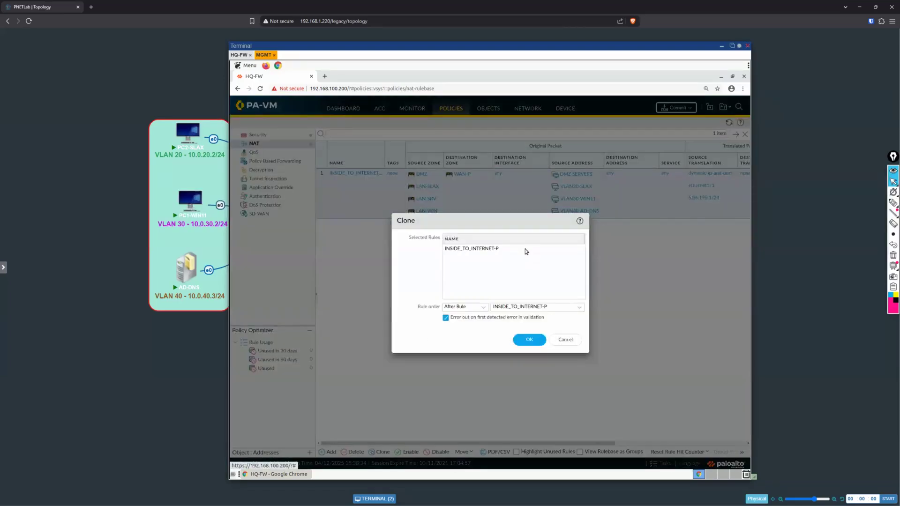
click(520, 250)
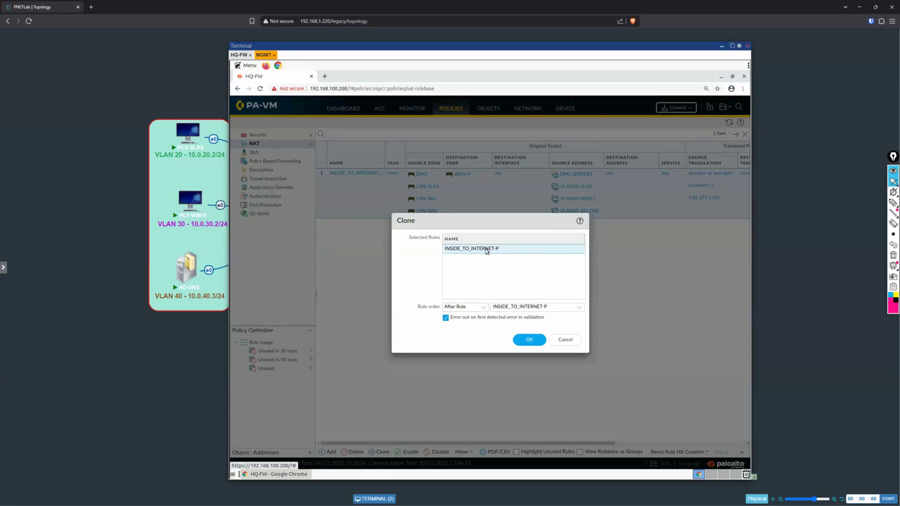
click(483, 318)
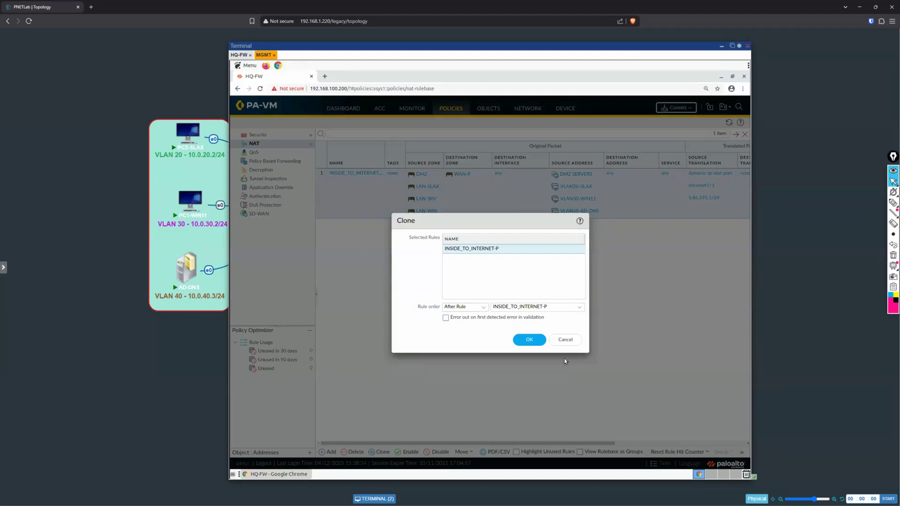
click(555, 341)
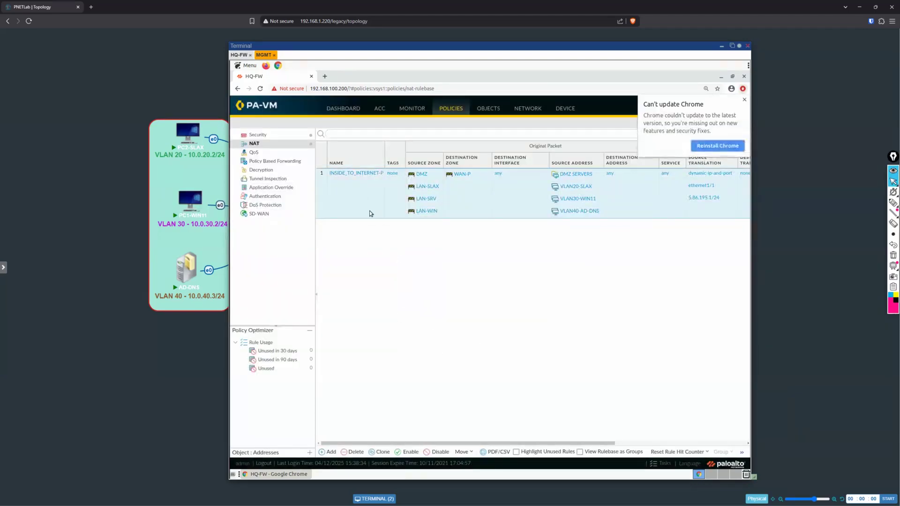
Step: Clone the INSIDE_TO_INTERNET-P rule, placing the copy after the original
click(745, 101)
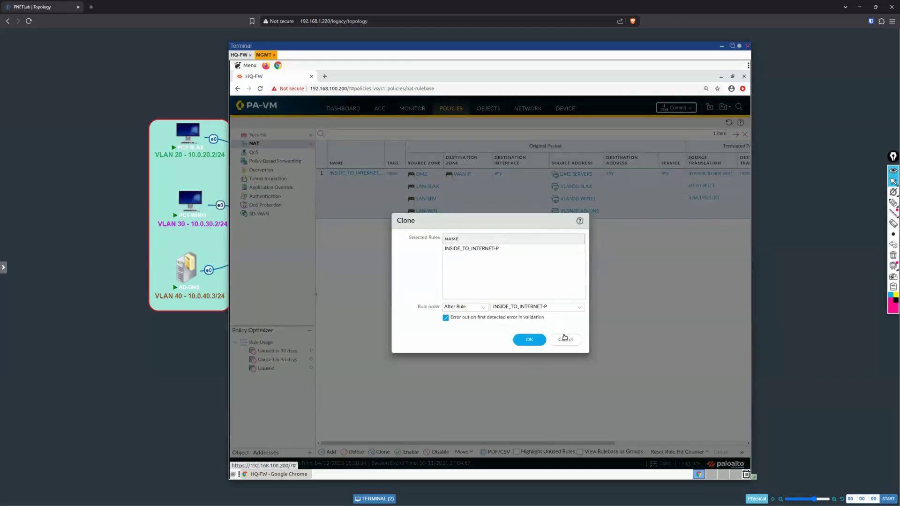
key(Return)
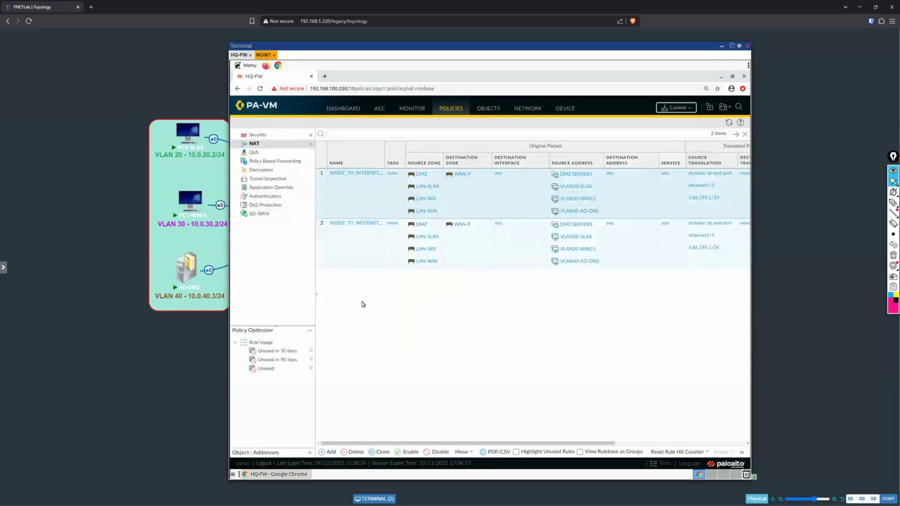
click(373, 226)
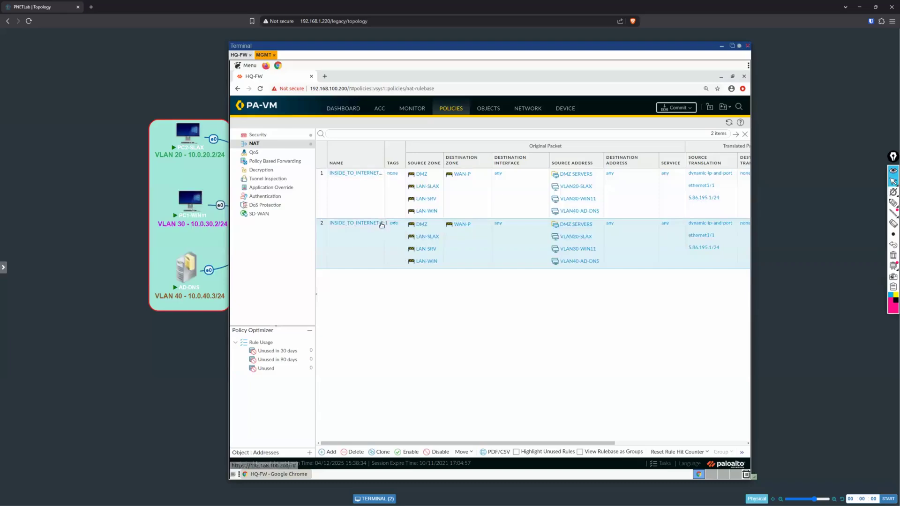
Step: Rename the cloned rule INSIDE_TO_INTERNET-S and set its description to "Translates Traffic from LAN and DMZ to WAN Backup"
click(366, 225)
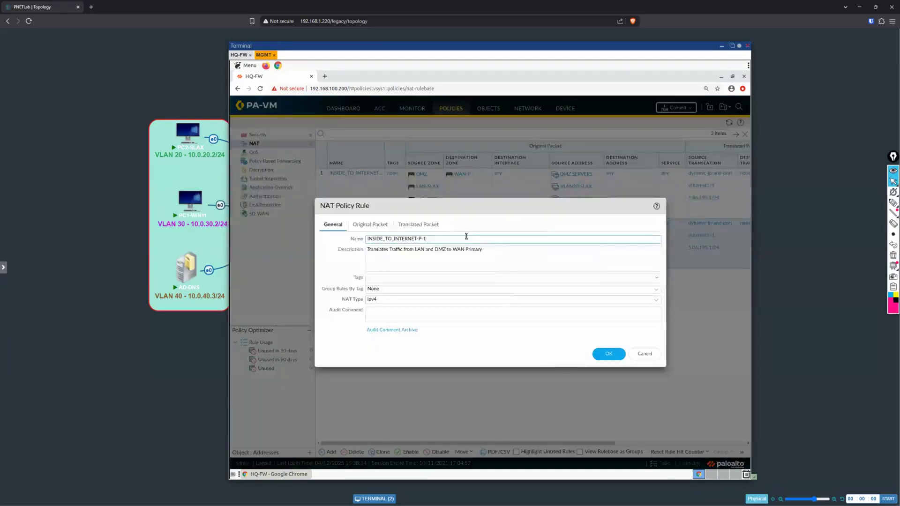
text(S)
click(506, 249)
key(BackSpace)
key(BackSpace)
key(BackSpace)
key(BackSpace)
key(BackSpace)
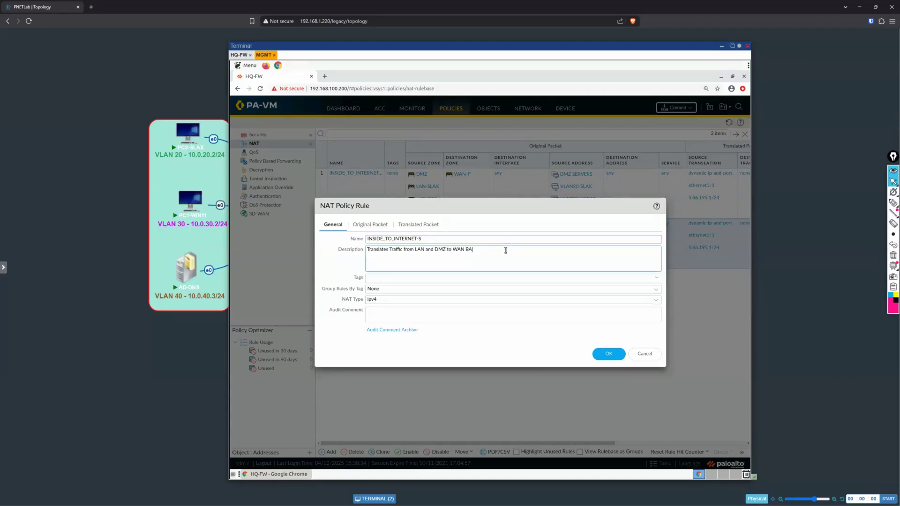
text(BA)
key(BackSpace)
text(ackup)
Step: Set the cloned rule's source translation to interface ethernet1/2 with IP address 2.88.192.1/24, save it and refit the rulebase columns
click(375, 225)
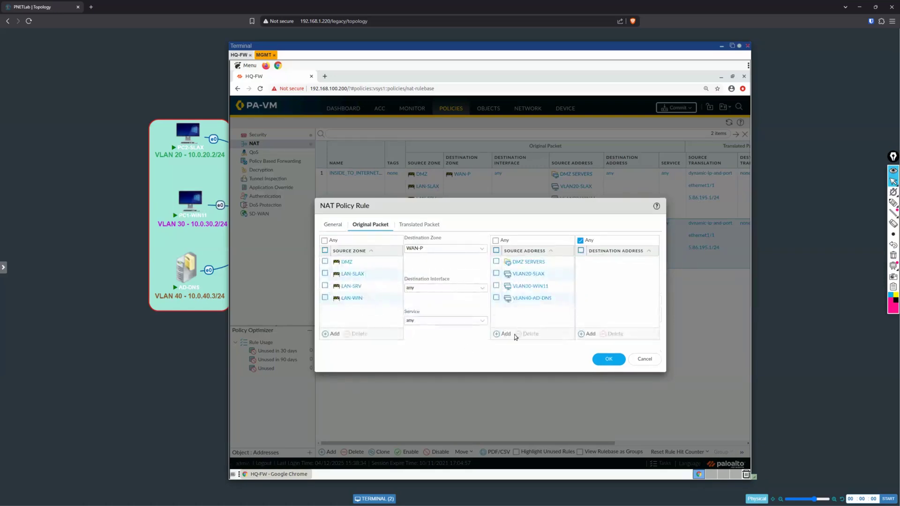
click(424, 225)
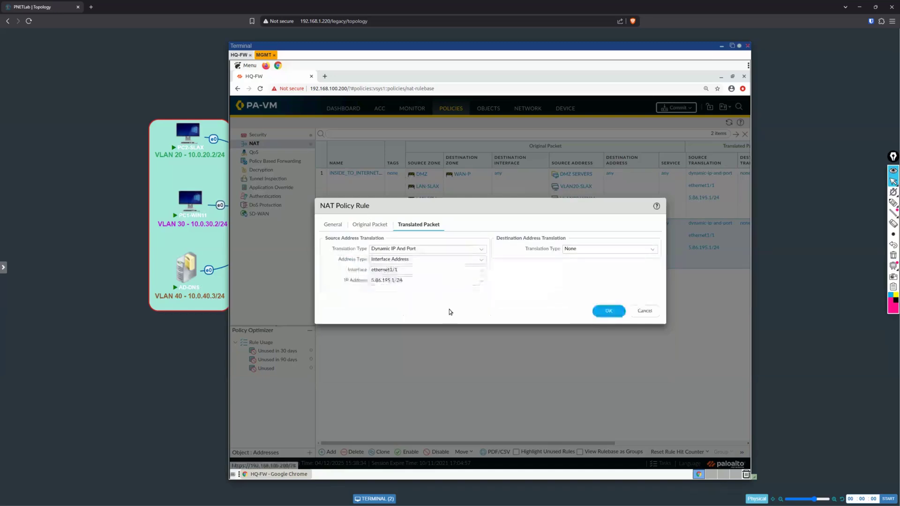
click(482, 272)
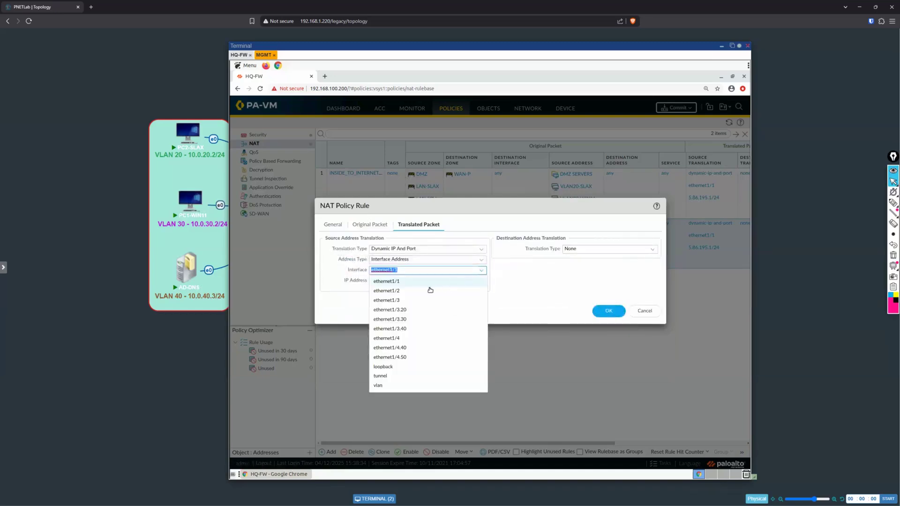
click(476, 289)
click(478, 280)
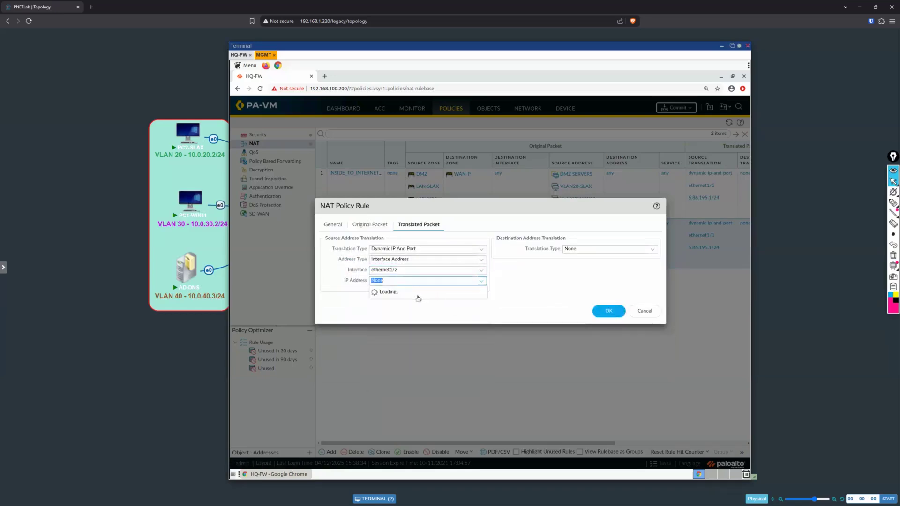
click(412, 301)
click(545, 283)
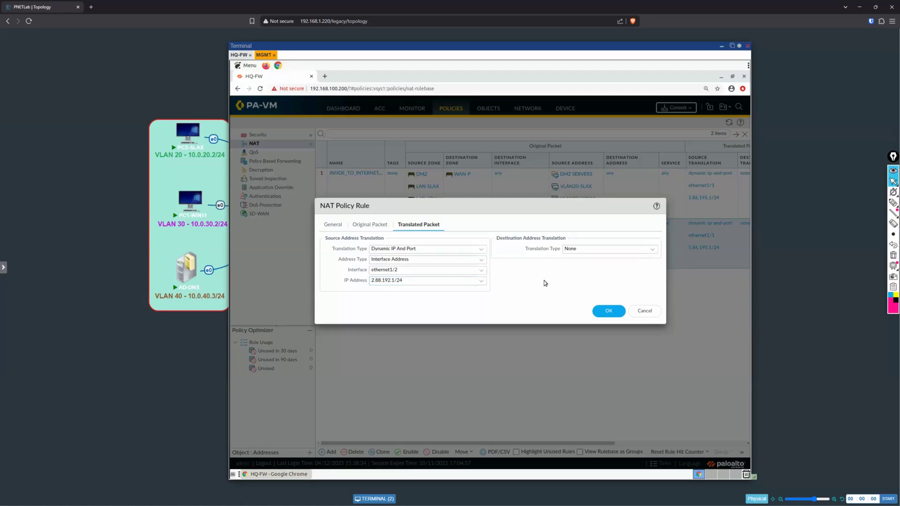
click(605, 312)
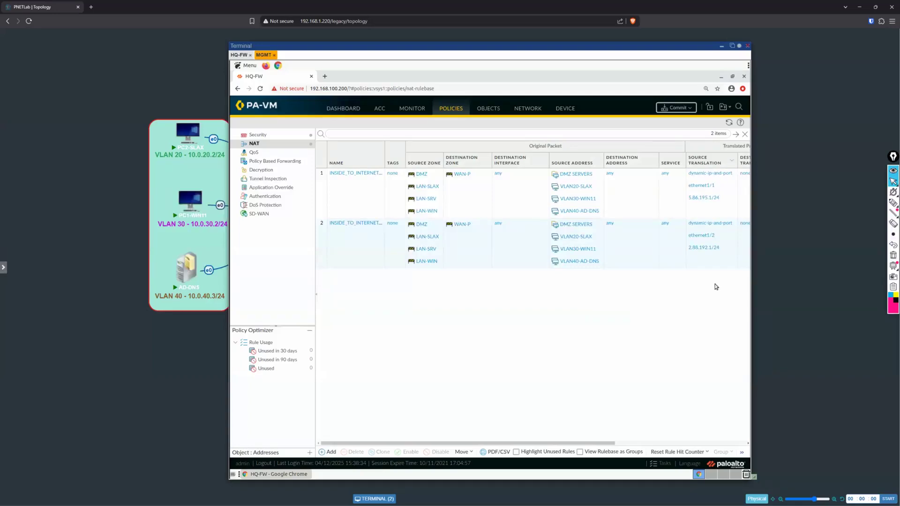
click(440, 168)
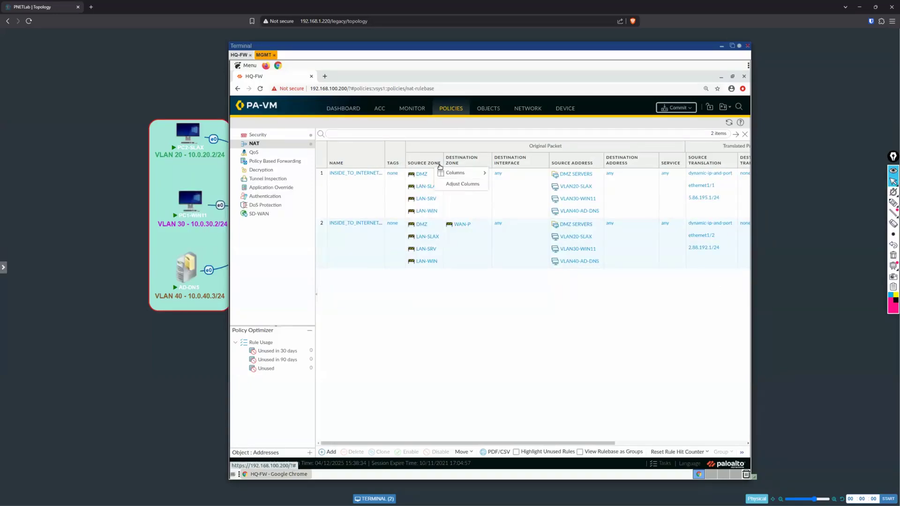
click(469, 184)
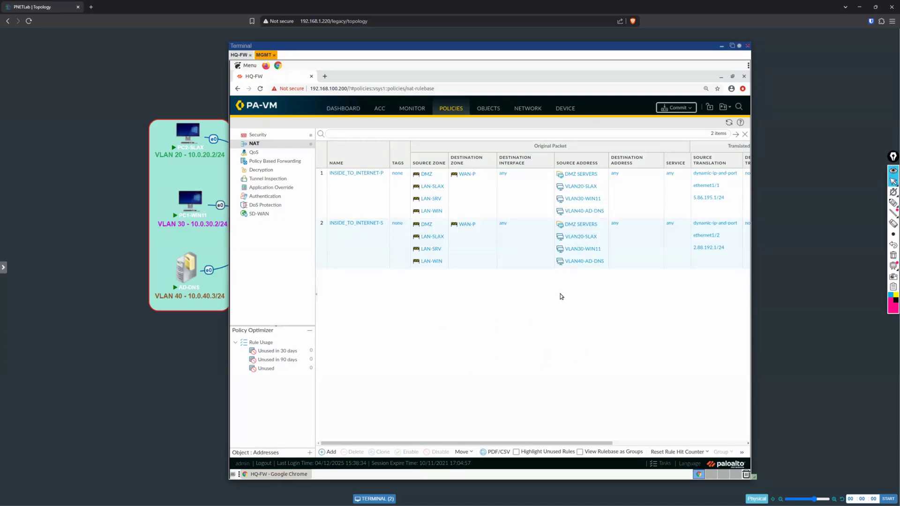
Step: Commit the NAT configuration to the firewall and dismiss the commit status
click(682, 108)
click(565, 380)
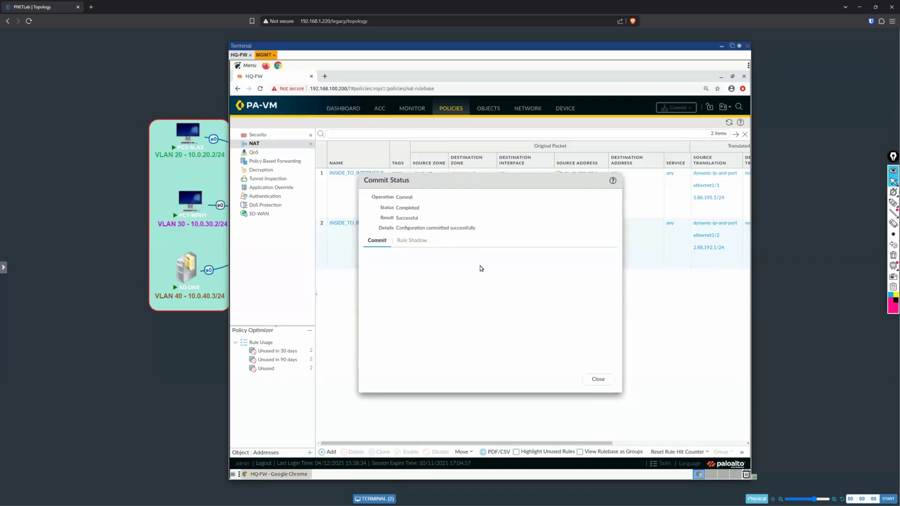
click(600, 382)
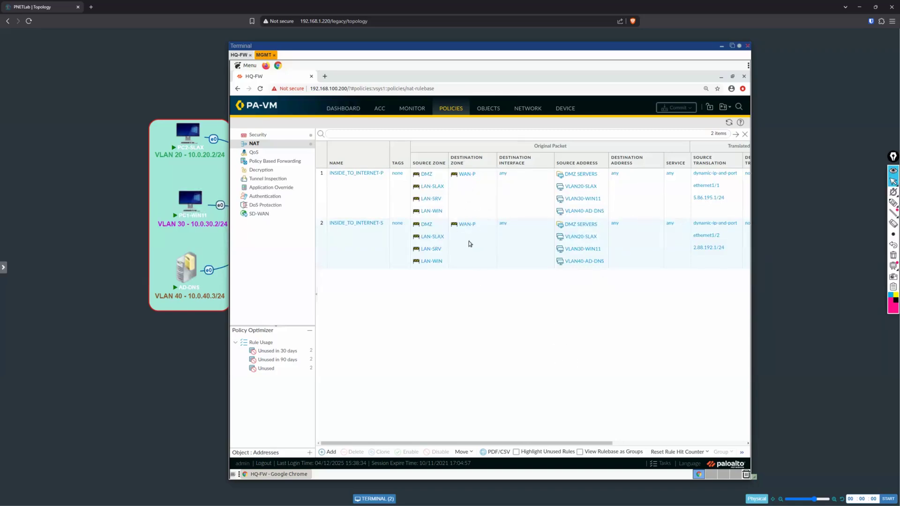
Step: Set the destination zone of the INSIDE_TO_INTERNET-S rule to WAN-S and save the rule
click(389, 265)
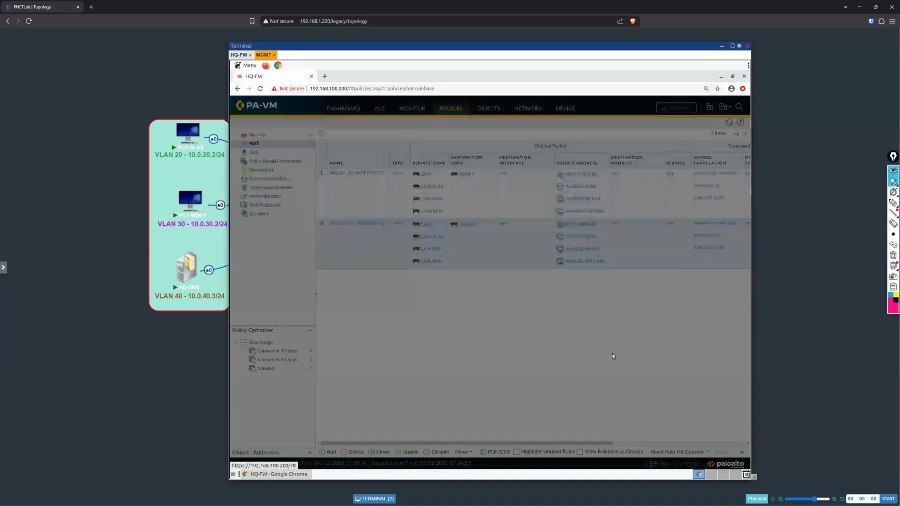
click(365, 226)
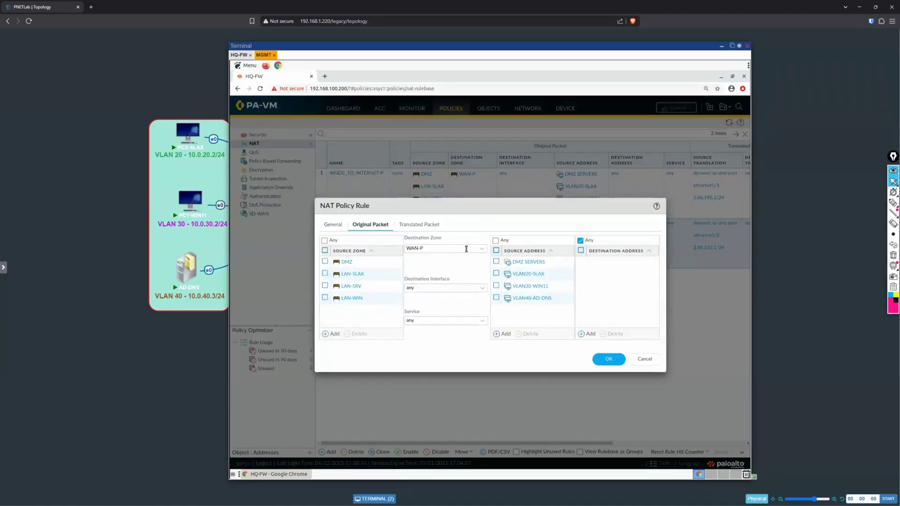
click(480, 250)
click(443, 309)
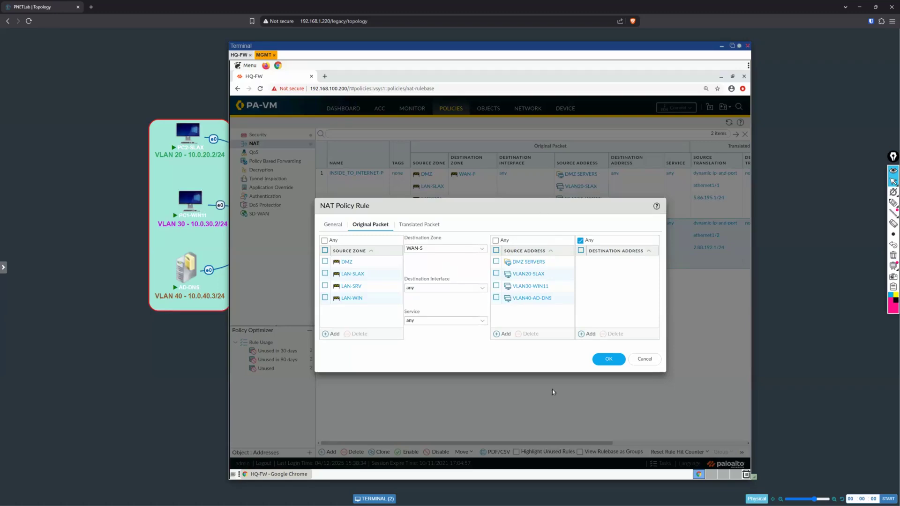
click(611, 362)
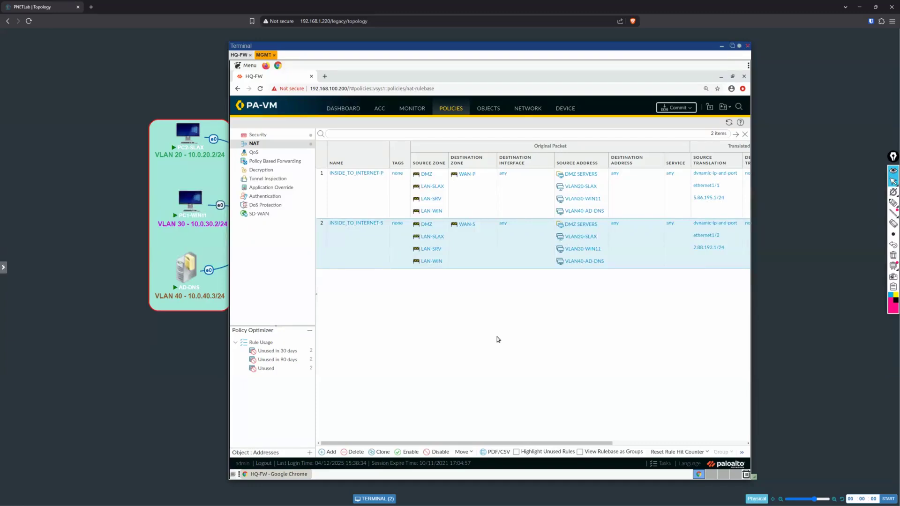
Step: Commit the updated INSIDE_TO_INTERNET-S rule to the firewall and close the commit status
click(677, 108)
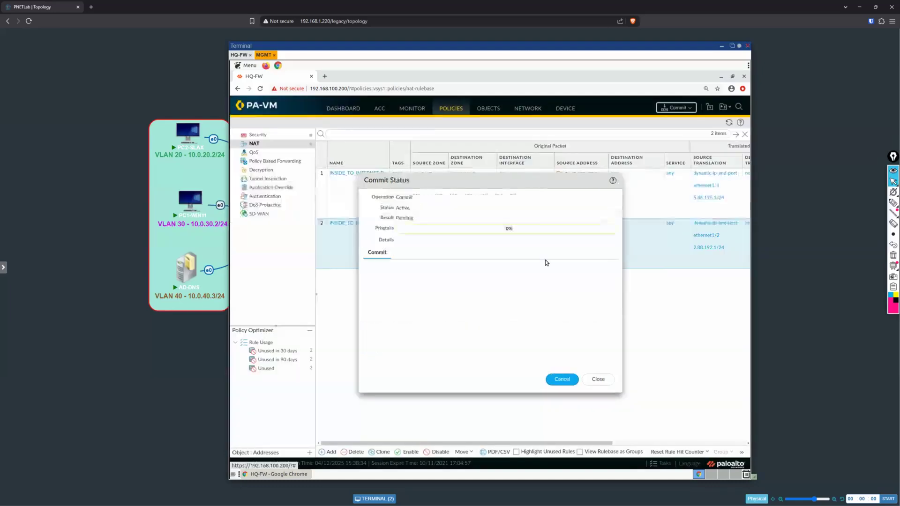
click(608, 379)
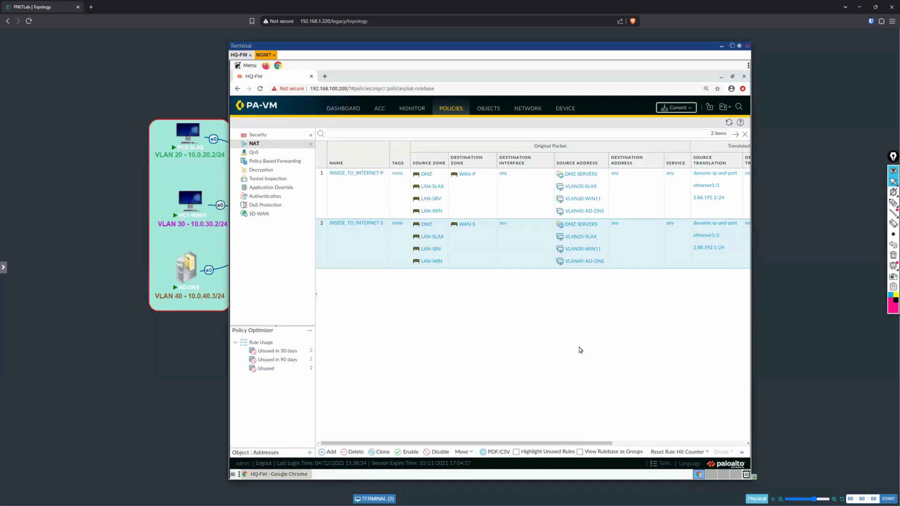
Step: Review the network zones, address groups and NAT rules, and check the commit jobs in the Task Manager
click(536, 111)
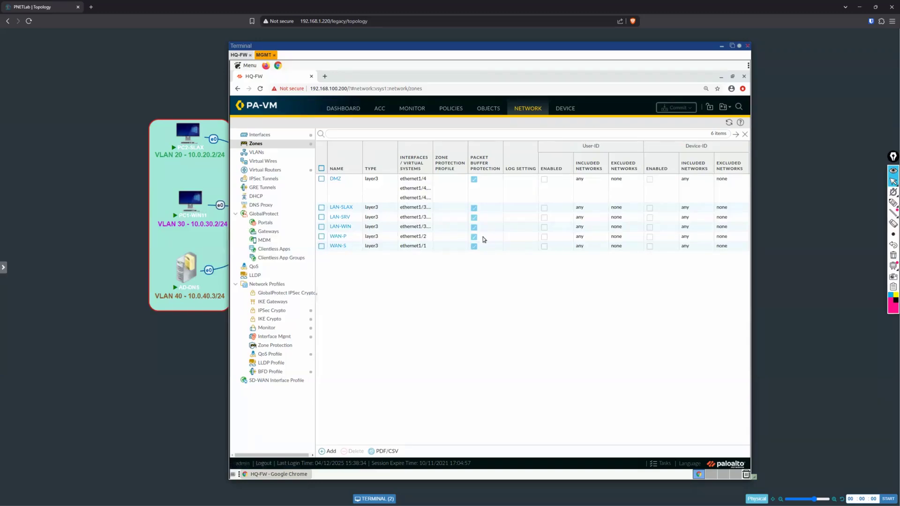
click(485, 110)
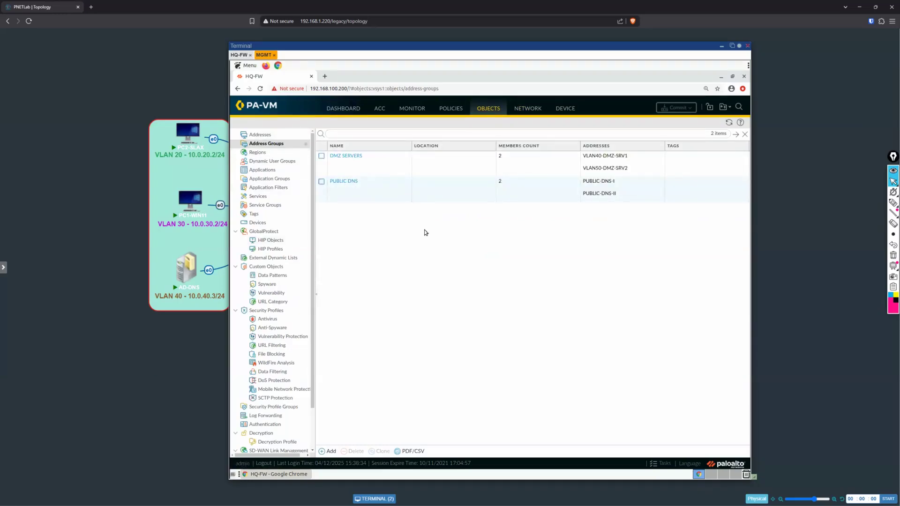
click(450, 110)
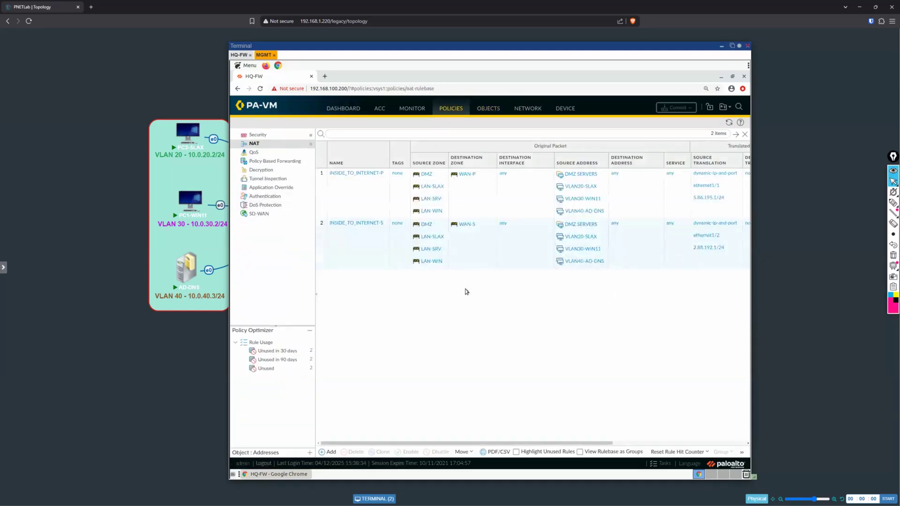
click(662, 464)
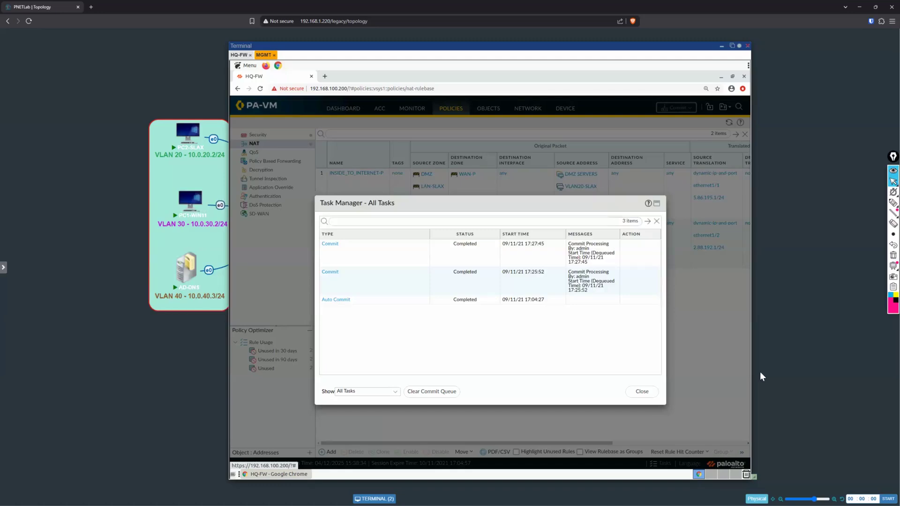
key(Escape)
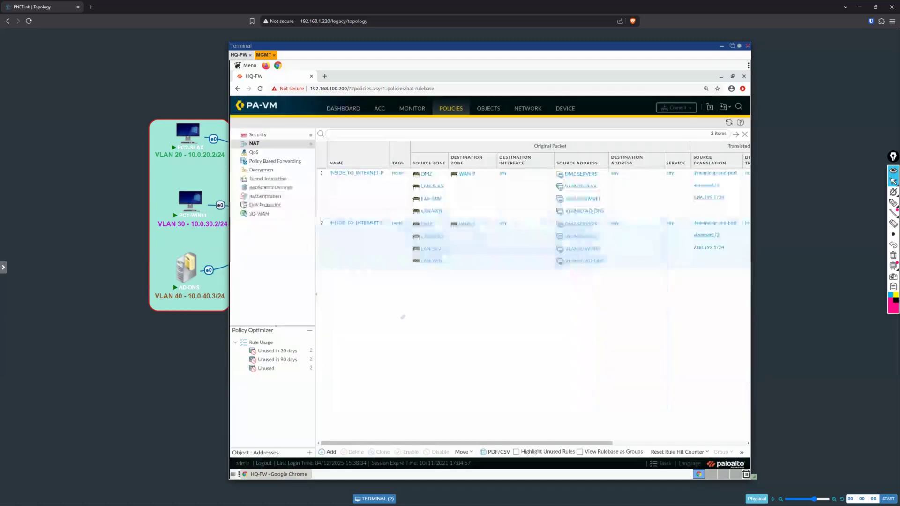
Step: Open the PC2-SLAX console and inspect its wired network properties in Wicd Network Manager without changing them
click(184, 133)
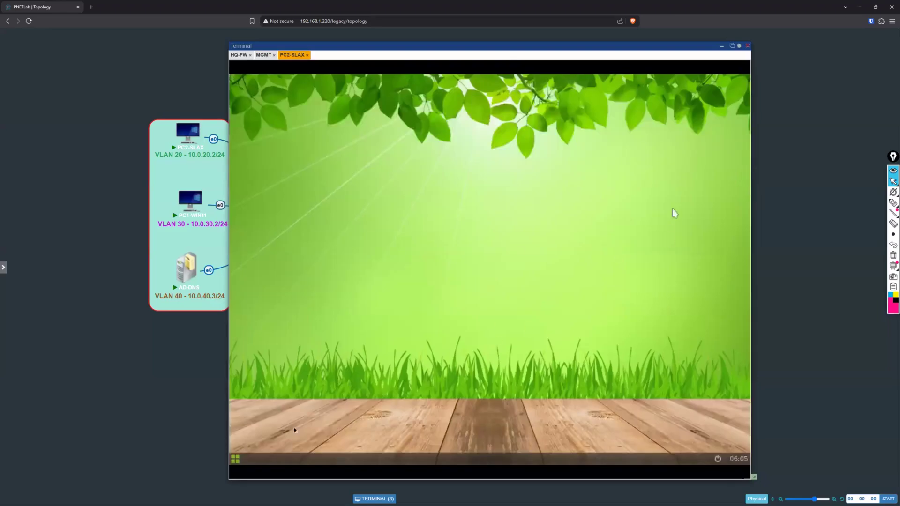
click(236, 460)
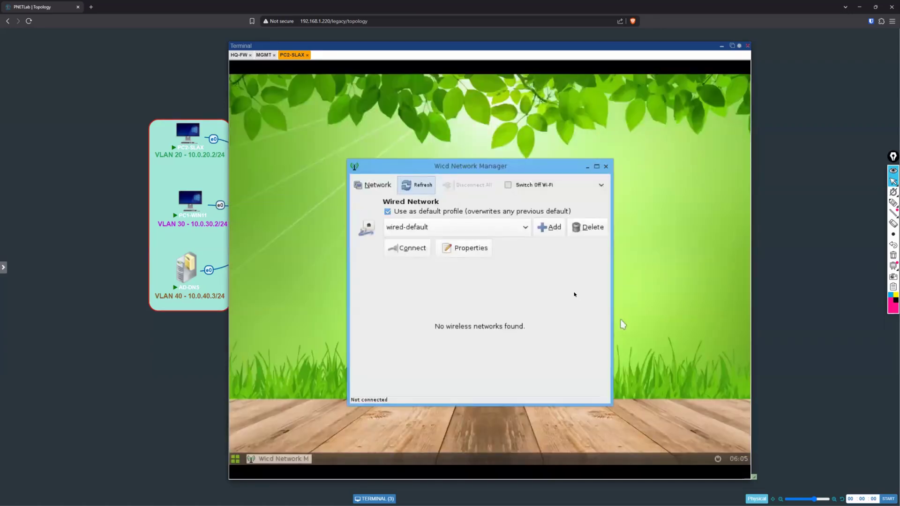
click(462, 249)
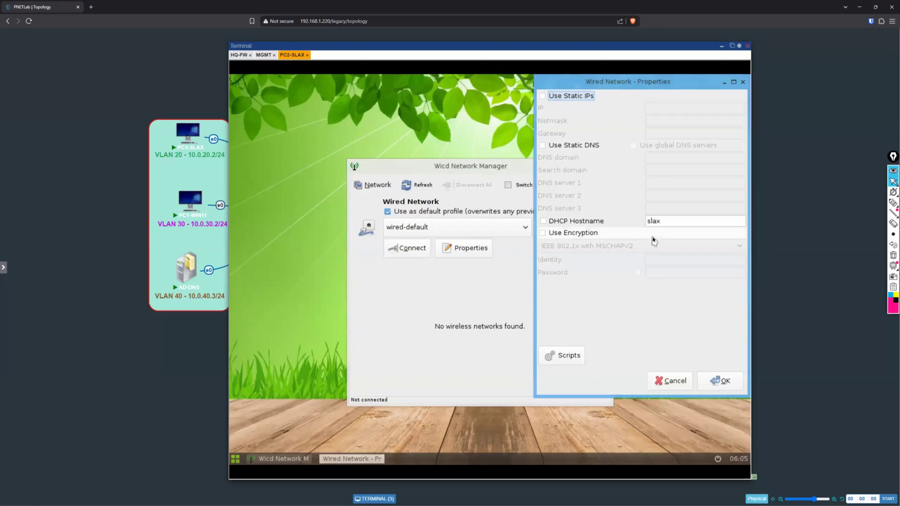
click(675, 381)
Step: Open the PC1-WIN11 console and sign in to the Administrator account with its password
click(186, 199)
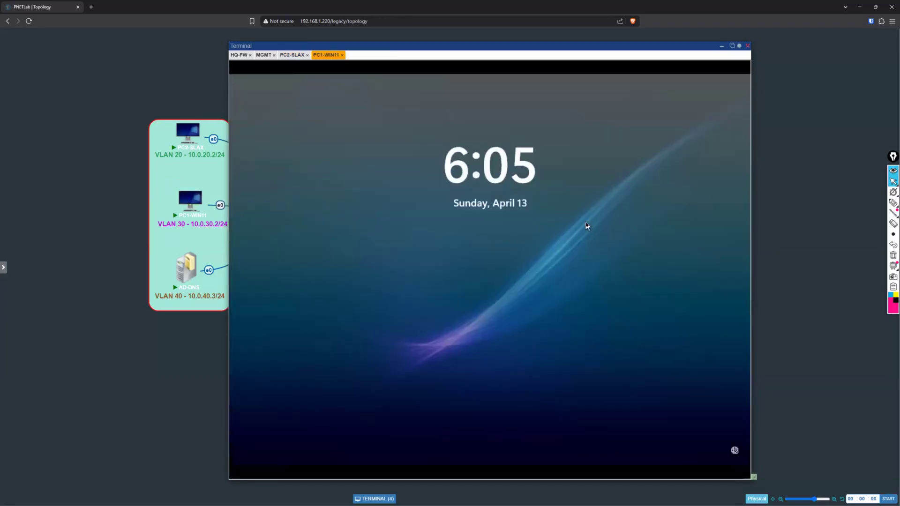
click(586, 225)
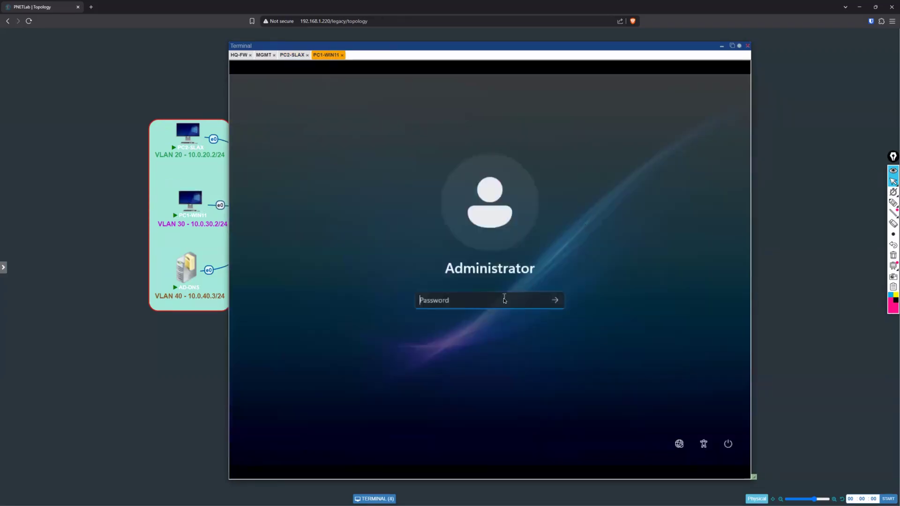
text(********)
key(Return)
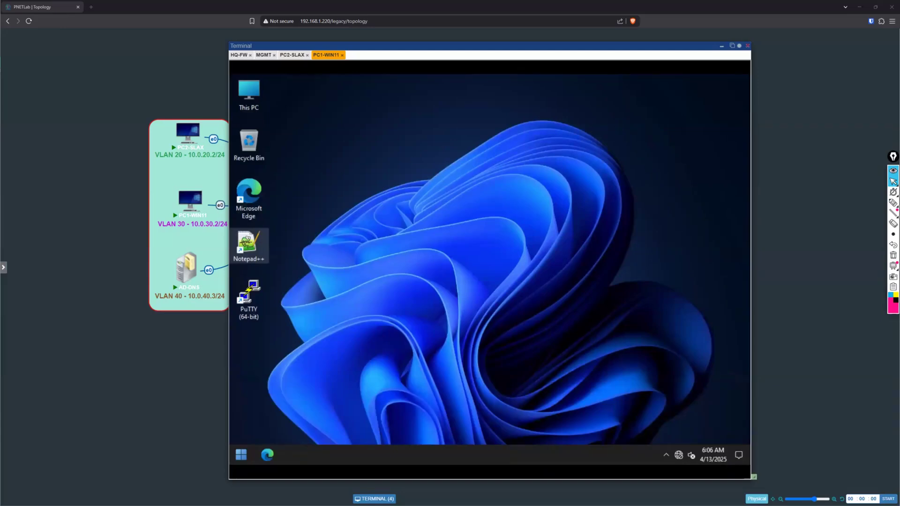
Step: Check the IP and DNS server assignment in the Ethernet settings of PC1-WIN11
right_click(679, 453)
click(668, 433)
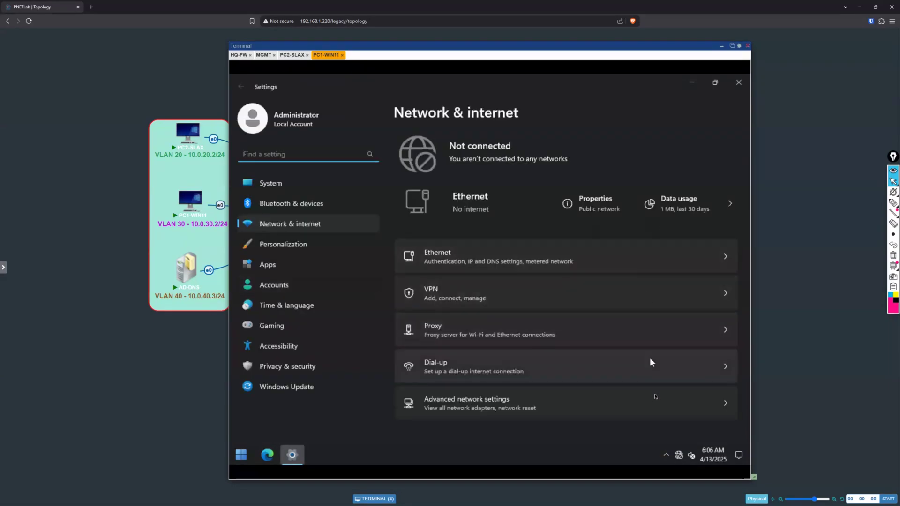
click(675, 261)
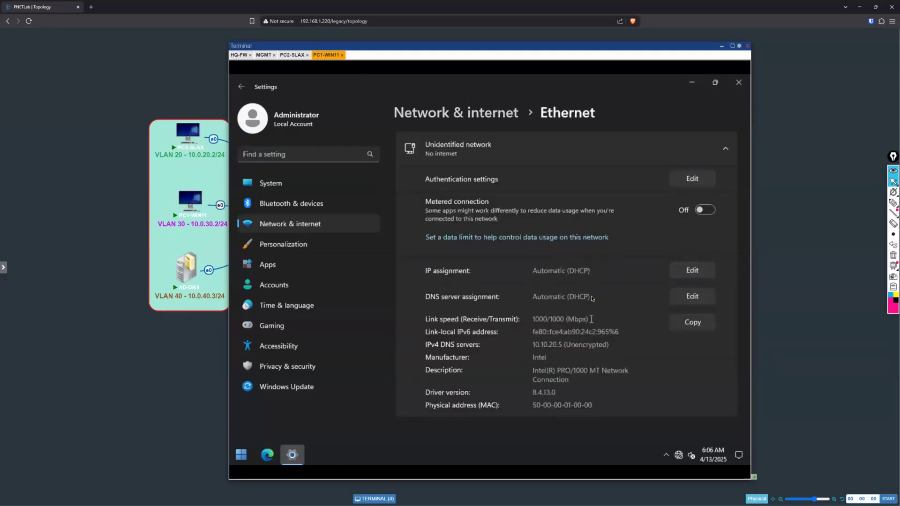
drag(591, 297, 543, 296)
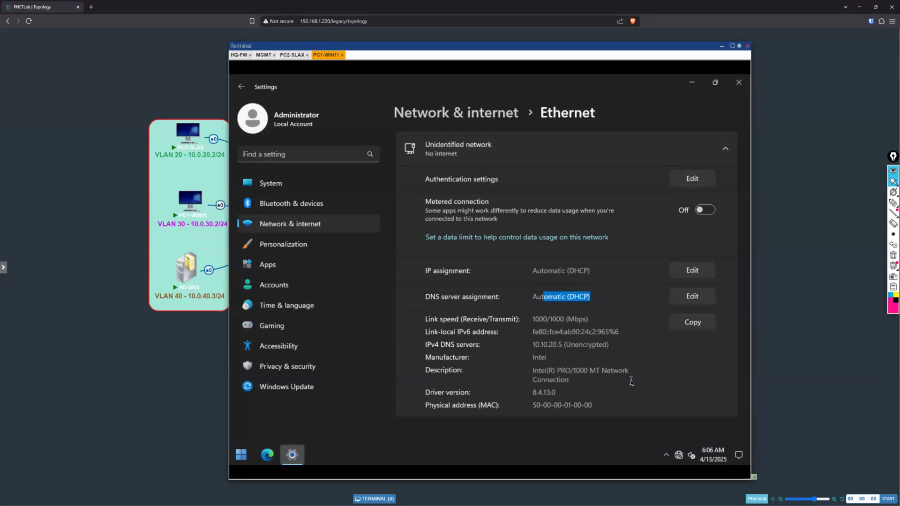
Step: Uncover the network topology behind the terminal window to view the lab layout, and put the window back
drag(573, 47, 574, 280)
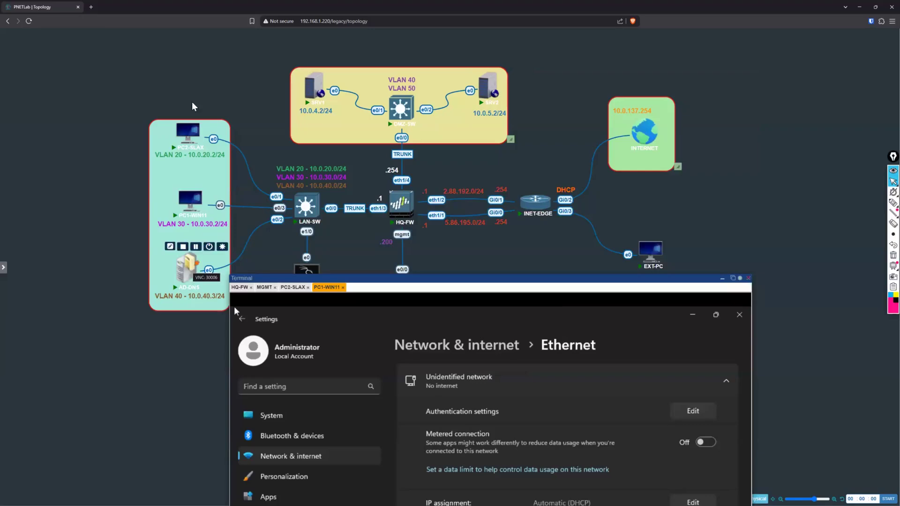
drag(541, 278, 535, 44)
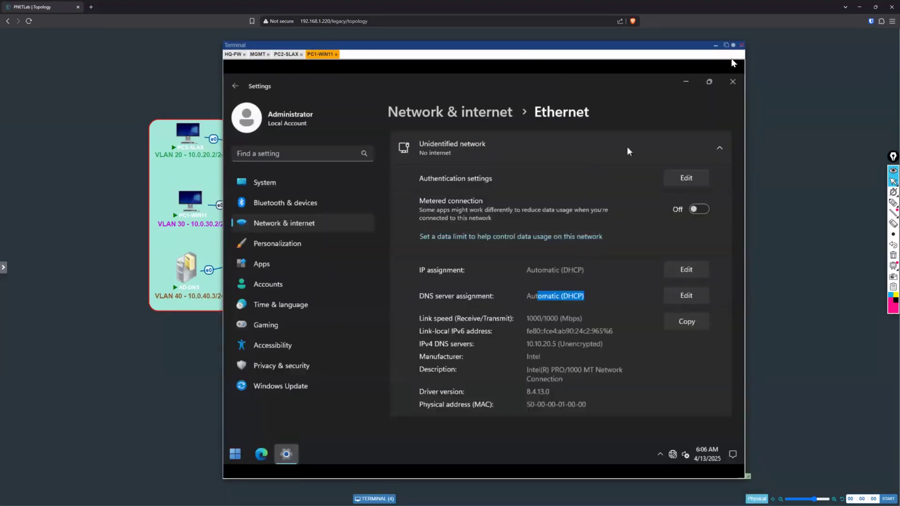
click(733, 45)
drag(505, 47, 503, 50)
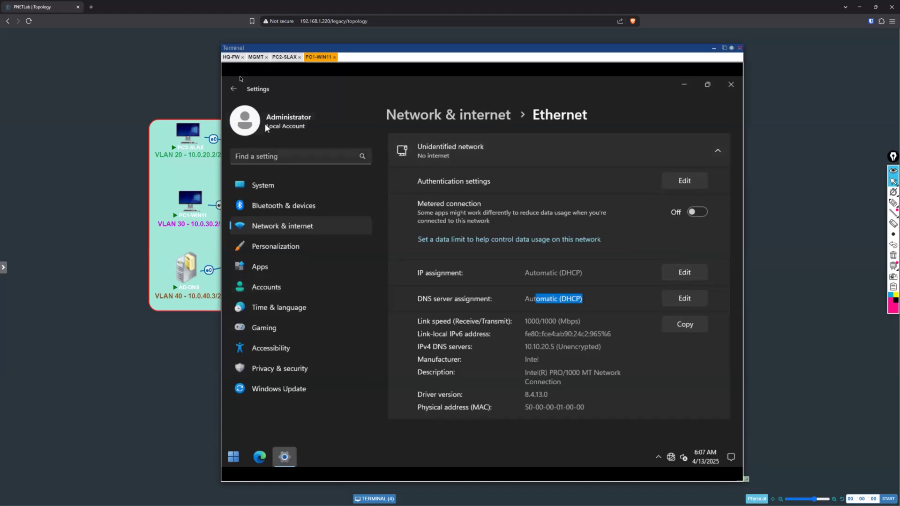
Step: Switch to the MGMT console, uncover the LAN area and change the VLAN 20 label's address to 10.0.20.0/24
click(256, 56)
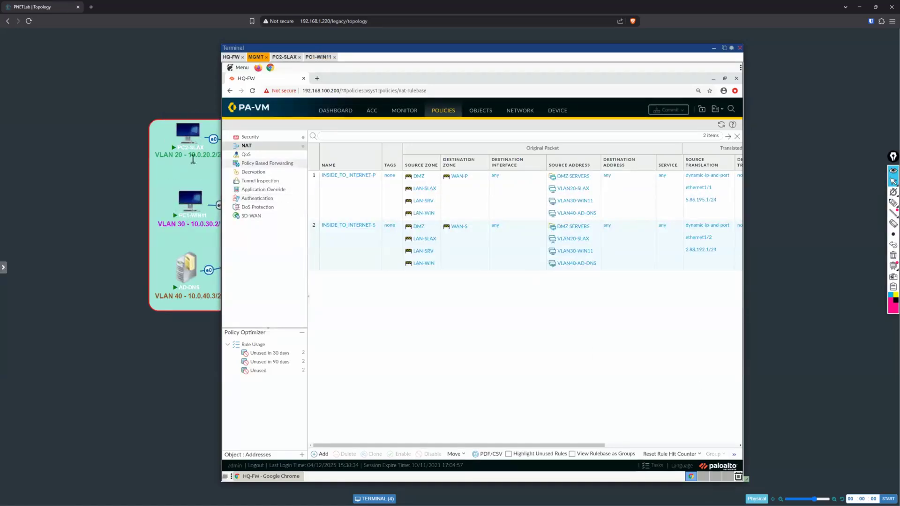
drag(513, 51, 544, 49)
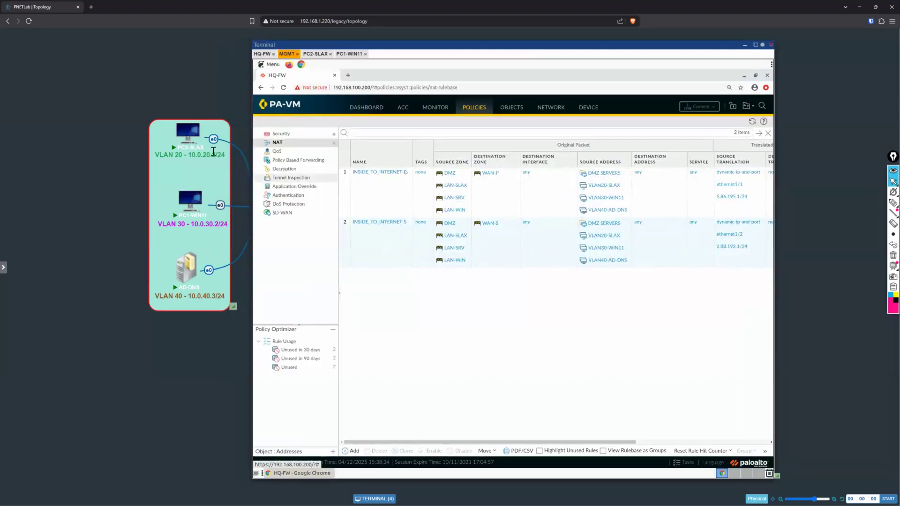
double_click(213, 151)
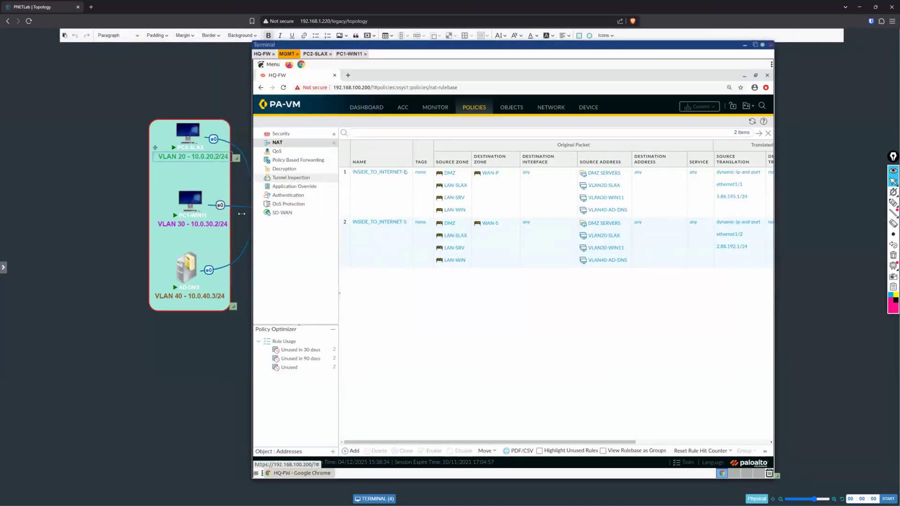
key(BackSpace)
text(0)
Step: Change the VLAN 30 label's address on the topology to 10.0.30.0/24
double_click(216, 224)
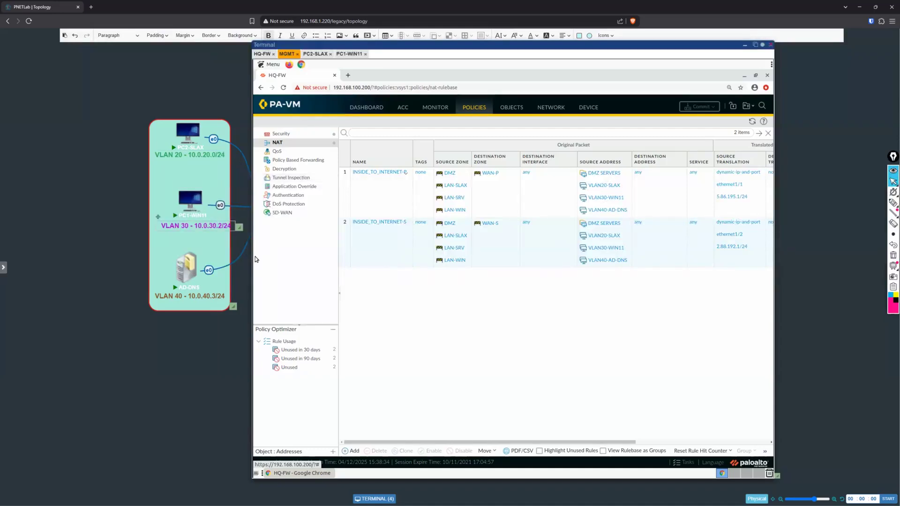
click(218, 228)
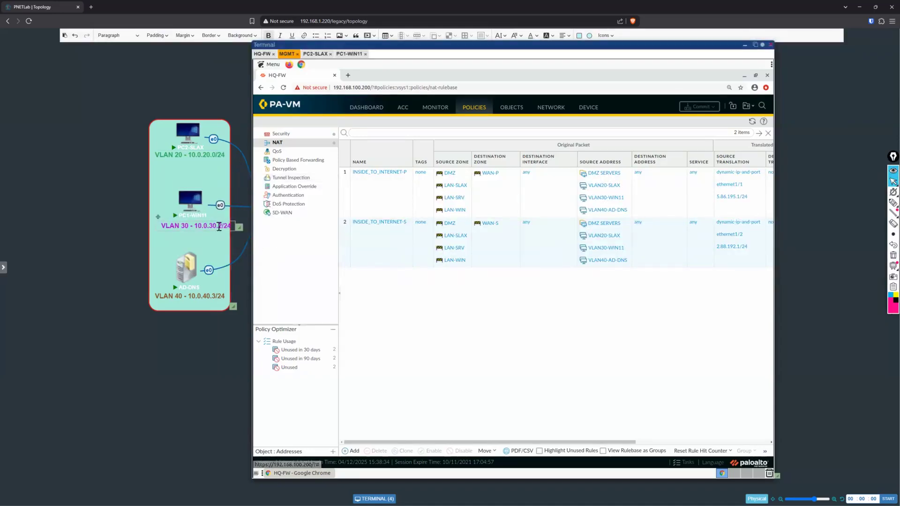
key(Delete)
text(0)
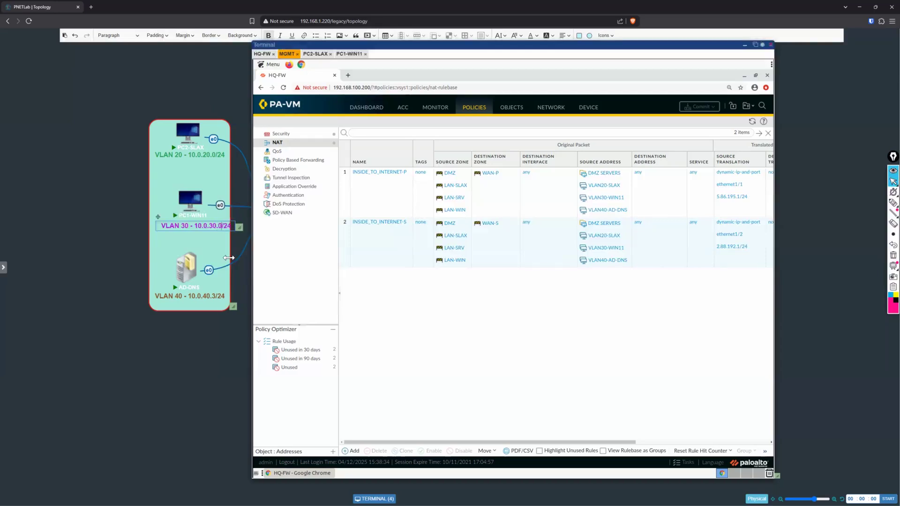
click(239, 230)
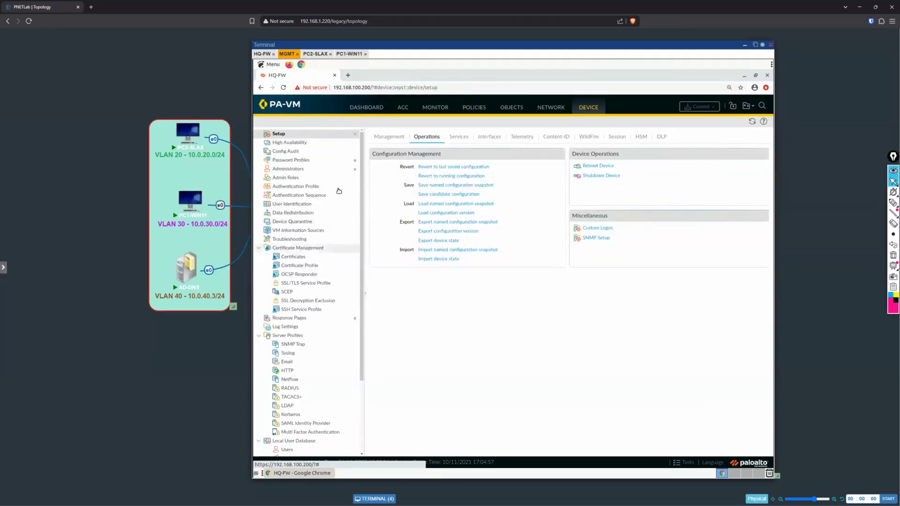
Step: Start a new DHCP server on the firewall and assign it to interface ethernet1/3.20
scroll(339, 189, down, 3)
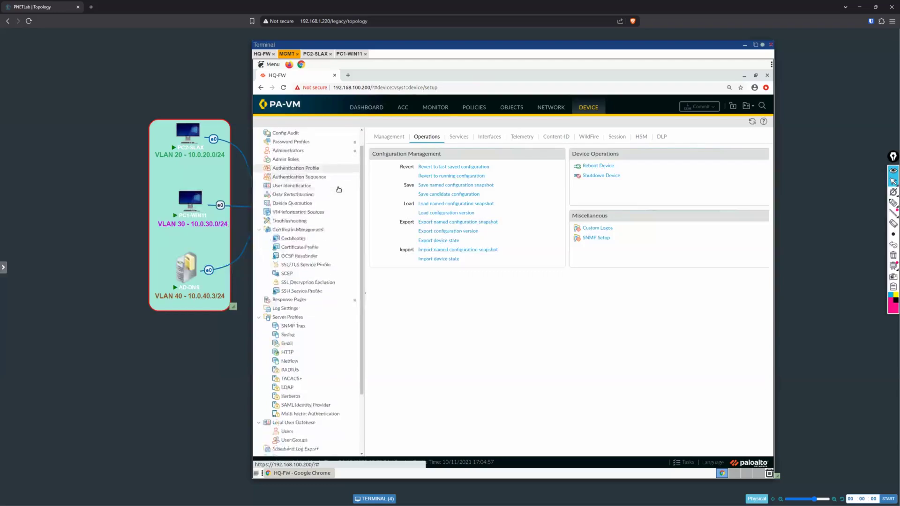
scroll(339, 188, up, 3)
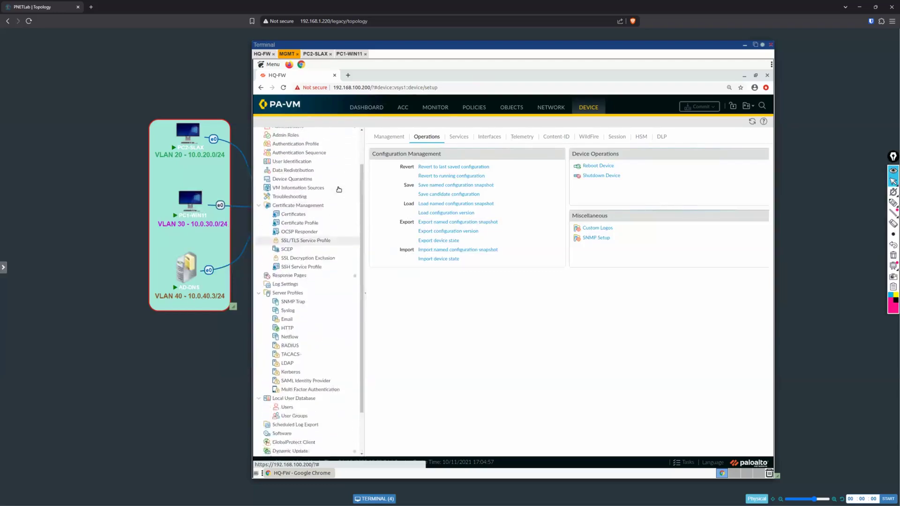
click(550, 107)
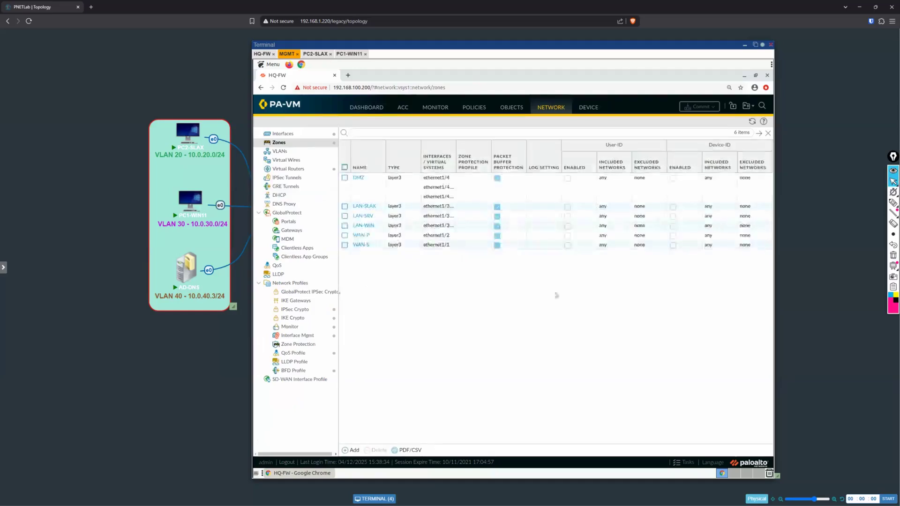
click(296, 197)
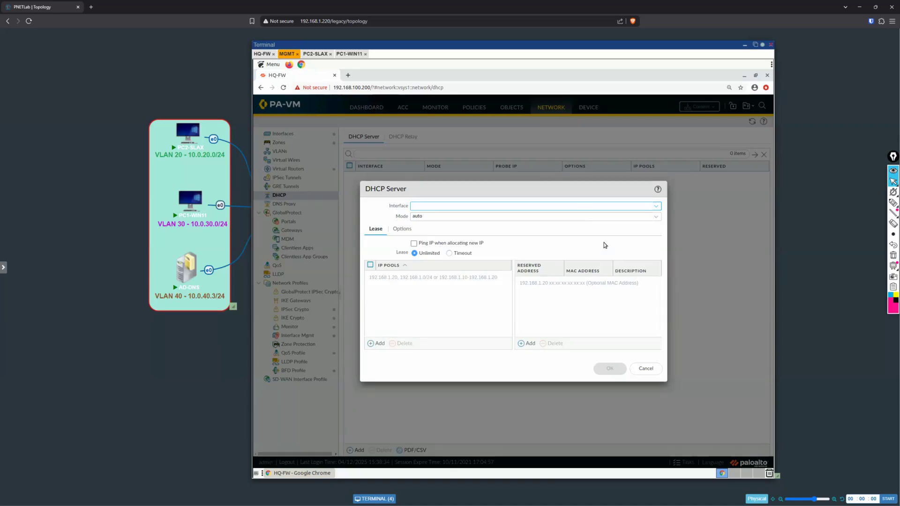
click(656, 207)
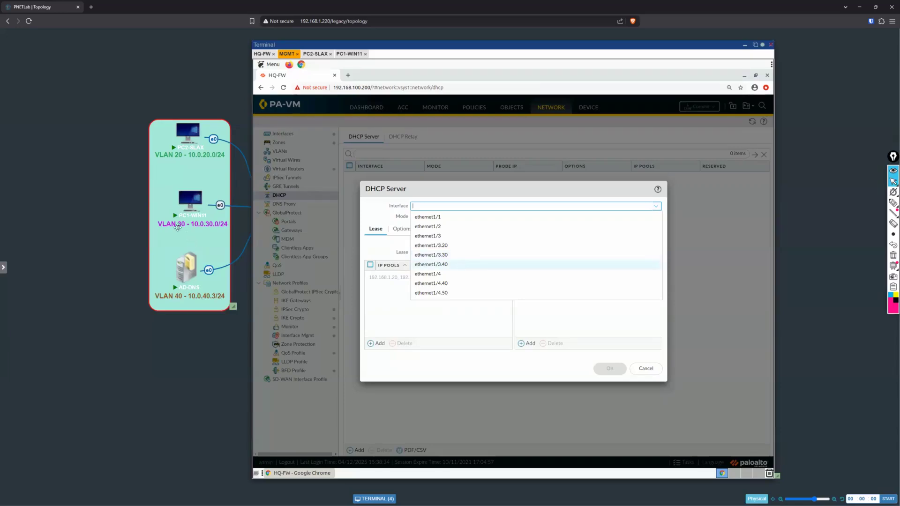
click(476, 248)
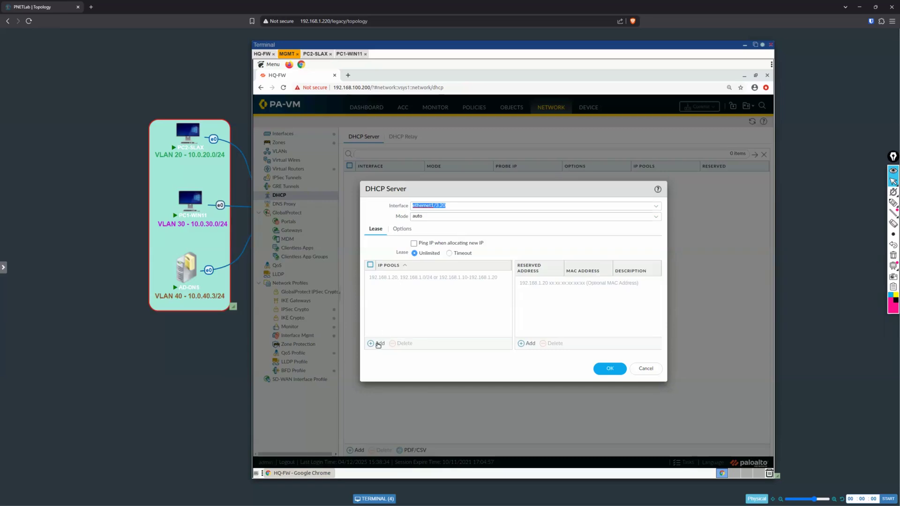
Step: Add the IP pool 10.0.20.90 - 10.0.20.99 to the ethernet1/3.20 DHCP server
click(457, 313)
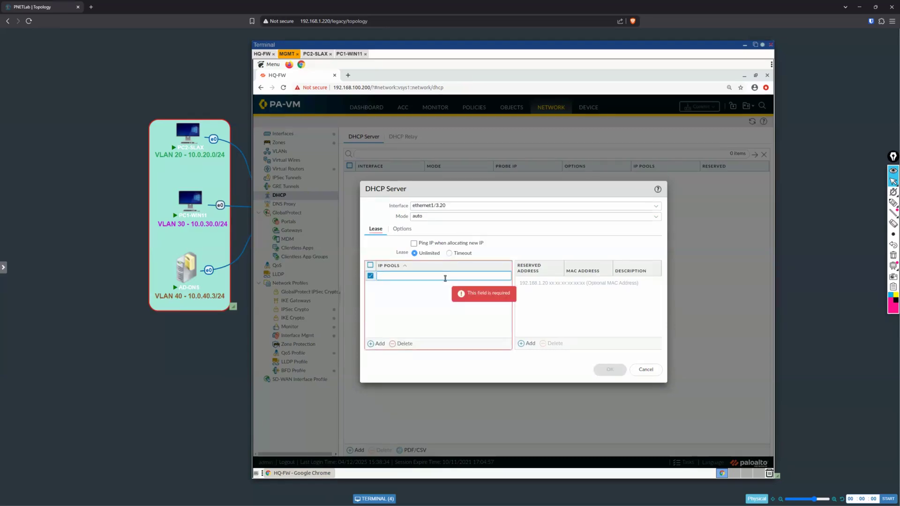
text(10.0.20)
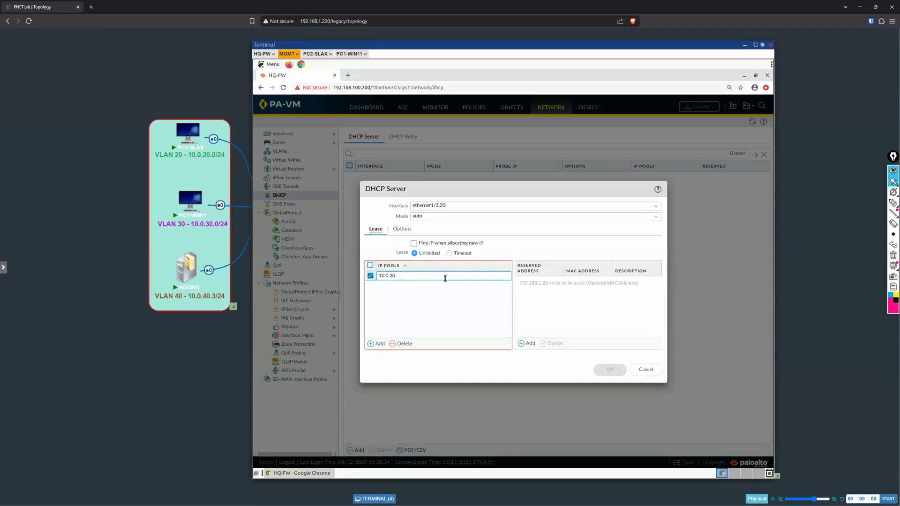
text(.90 - 10.0.20.99)
click(474, 317)
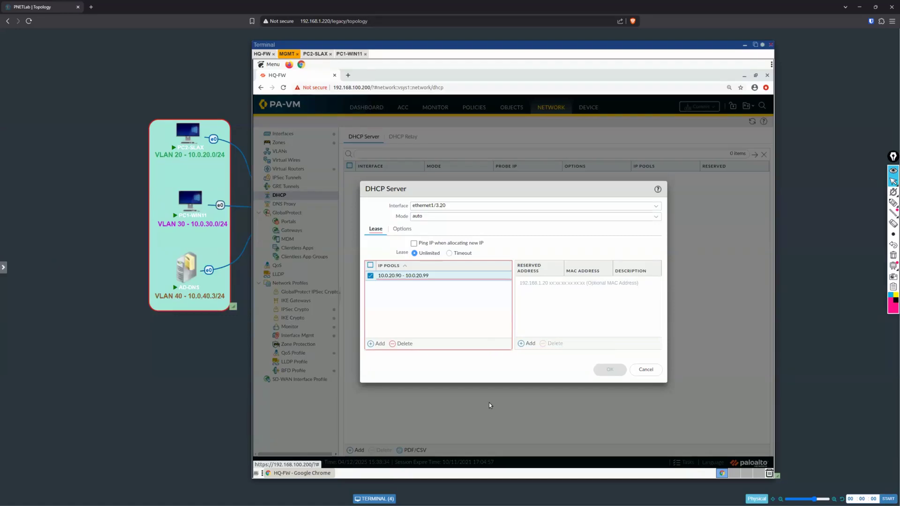
Step: Underline the 10.0.20.90 - 10.0.20.99 pool entry with the screen pen and clear the mark
click(893, 202)
drag(379, 282, 515, 279)
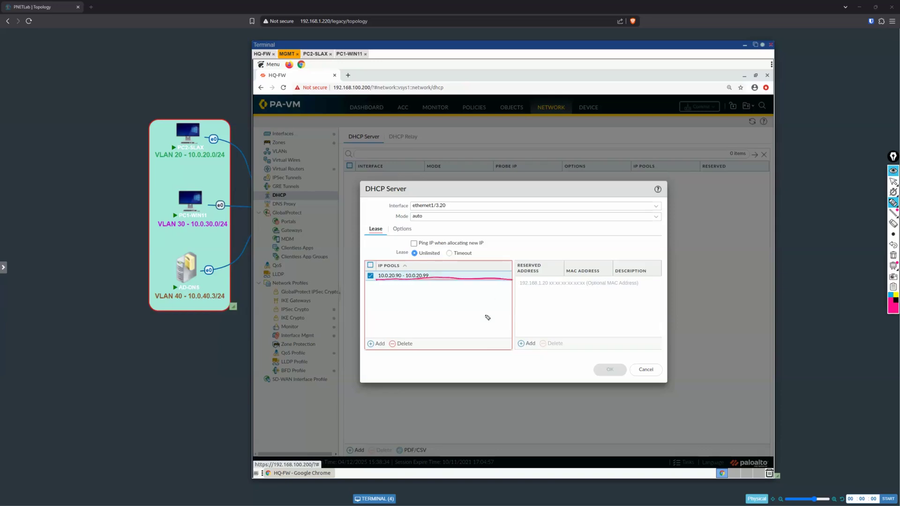
click(893, 182)
click(891, 257)
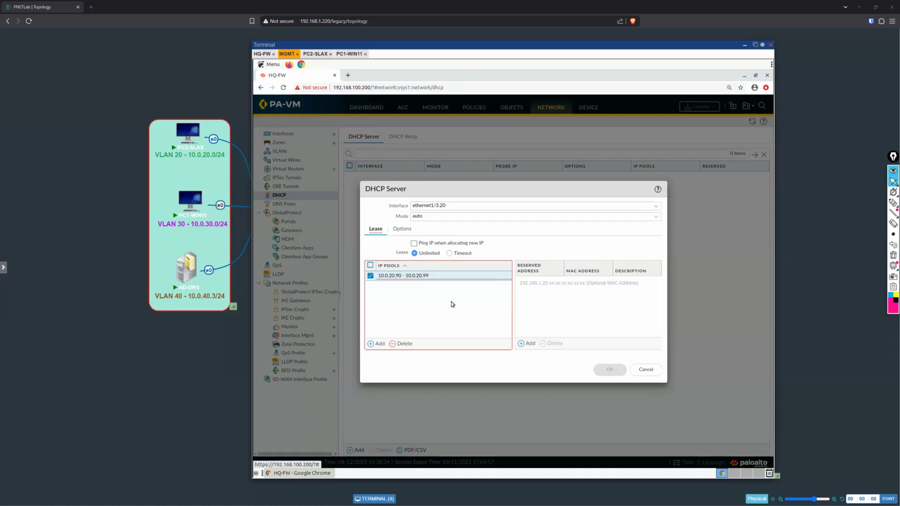
Step: Delete the 10.0.20.90 - 10.0.20.99 entry from the DHCP server's IP pools
mouse_move(438, 277)
click(393, 343)
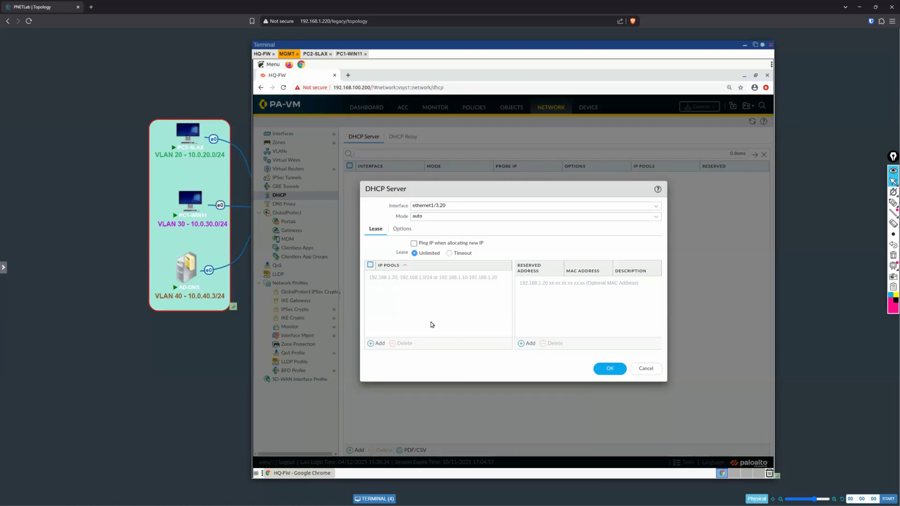
Step: Underline the subnet example and circle the address-range example in the empty IP pools list with the screen pen
click(893, 202)
drag(415, 283, 430, 280)
mouse_move(440, 275)
mouse_down()
mouse_move(445, 284)
mouse_move(498, 282)
mouse_move(495, 271)
mouse_move(435, 279)
mouse_up()
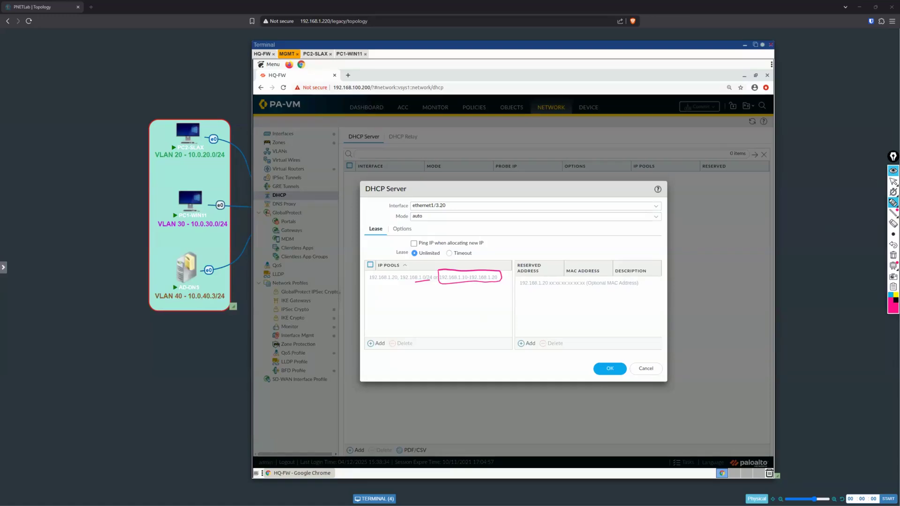
click(892, 182)
Step: Add the IP pool 10.0.20.90-10.0.20.99, without spaces around the hyphen, to the ethernet1/3.20 DHCP server
click(377, 344)
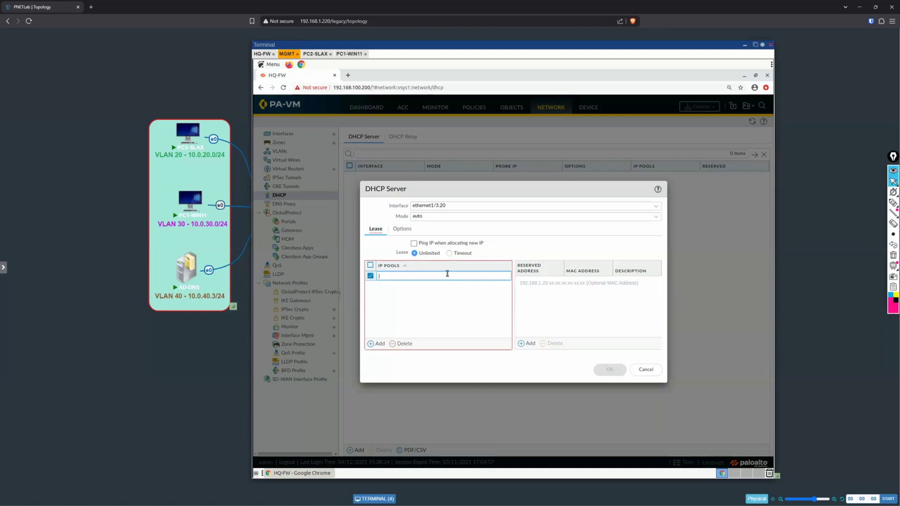
text(10.0.20.9)
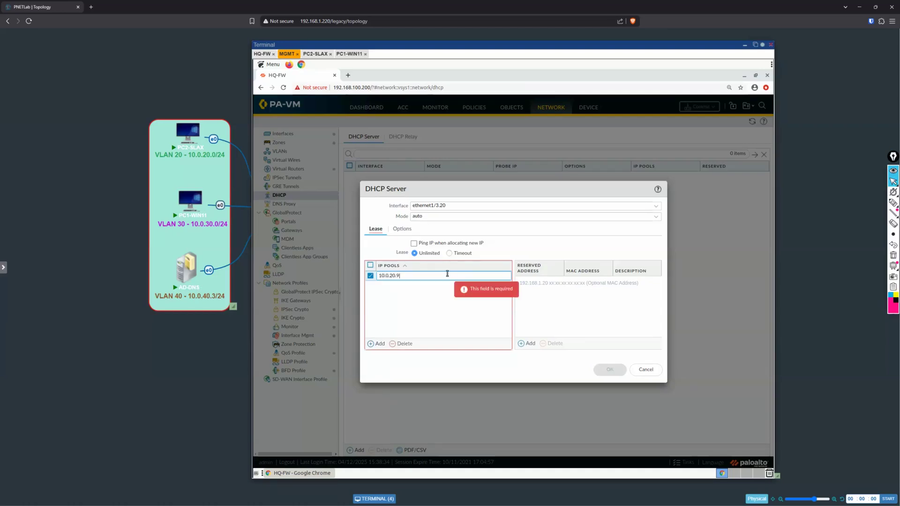
key(BackSpace)
text(.90-)
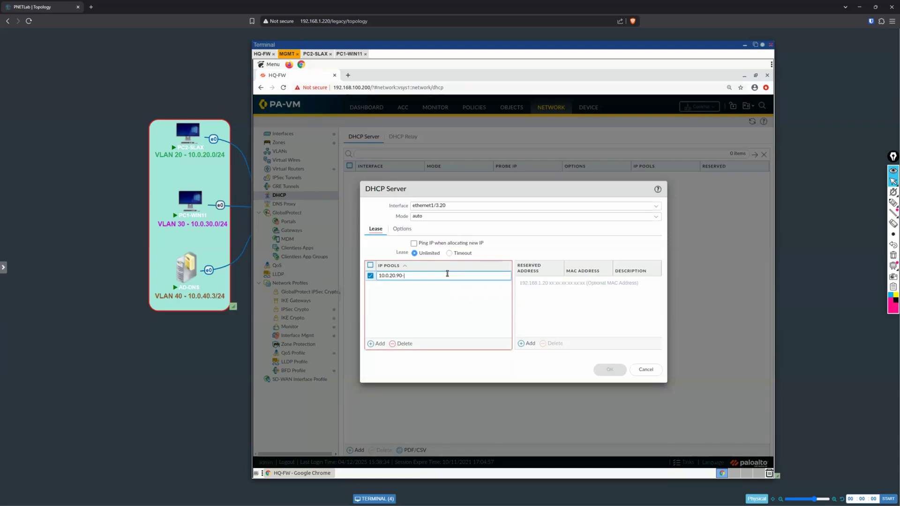
text(10.0.20.99)
click(454, 314)
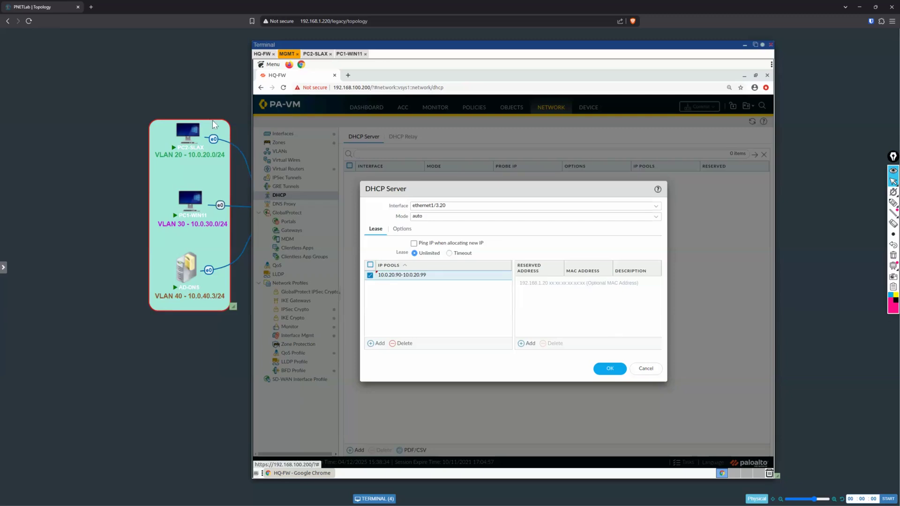
Step: Change the DHCP server's IP pool to the whole subnet 10.0.20.0/24
mouse_move(206, 143)
click(421, 275)
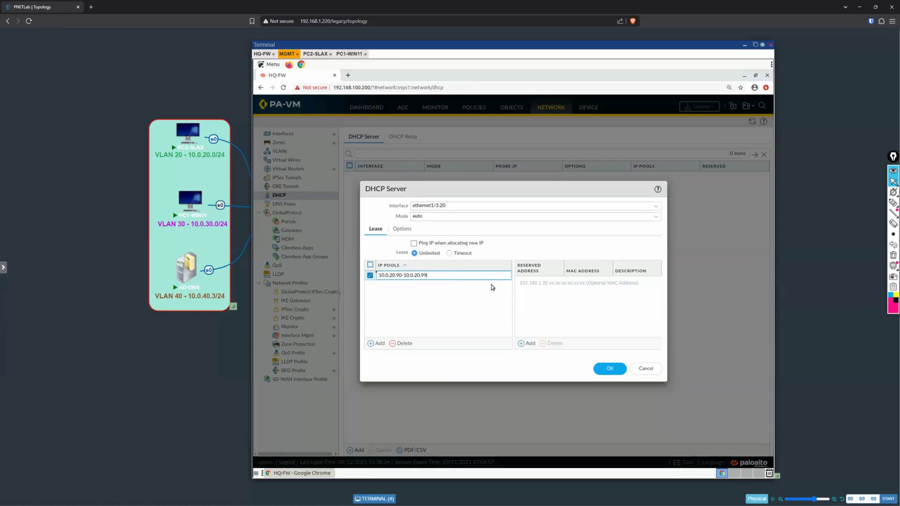
key(BackSpace)
key(BackSpace)
key(BackSpace)
key(BackSpace)
key(BackSpace)
key(BackSpace)
key(BackSpace)
key(BackSpace)
key(BackSpace)
text(0/24)
click(474, 311)
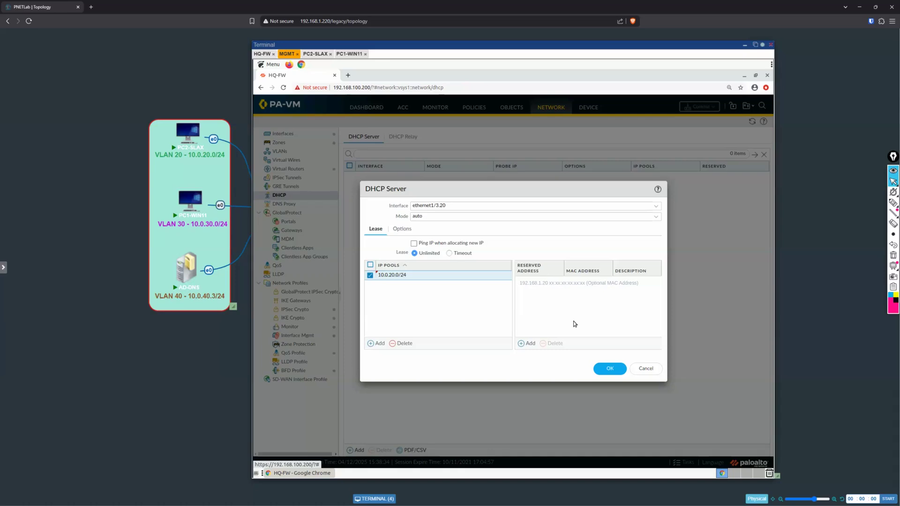
Step: Replace the subnet pool with the address range 10.0.20.90-10.0.20.99
click(446, 274)
key(End)
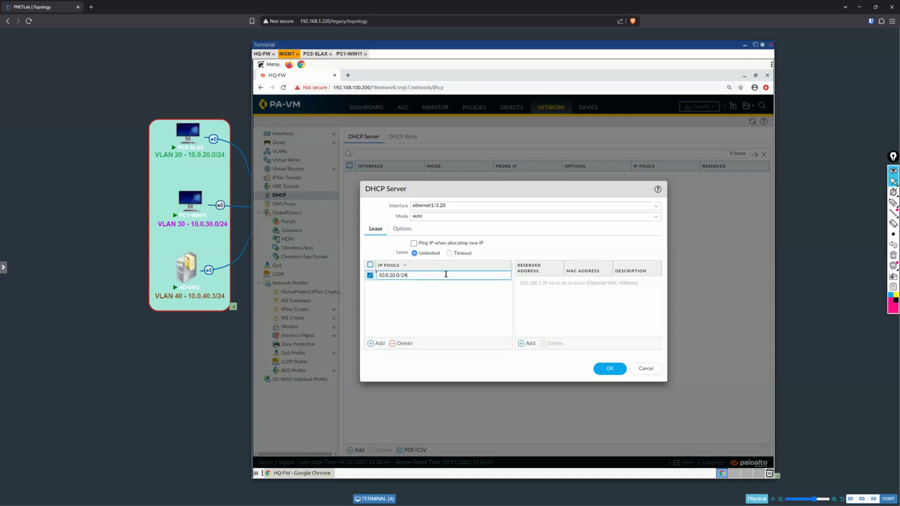
key(BackSpace)
key(BackSpace)
key(BackSpace)
text(90-10.0.20.99)
click(465, 316)
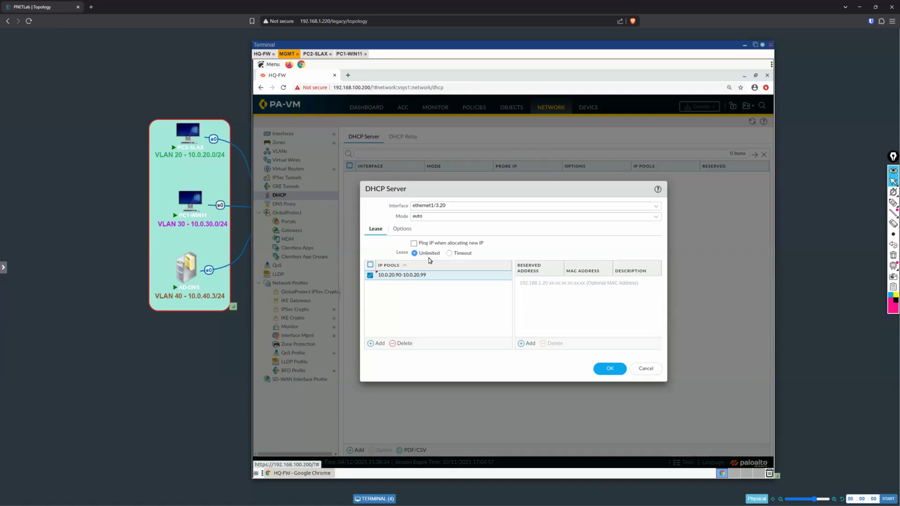
Step: Switch the DHCP lease from Unlimited to Timeout and enable Ping IP when allocating new IP
click(449, 253)
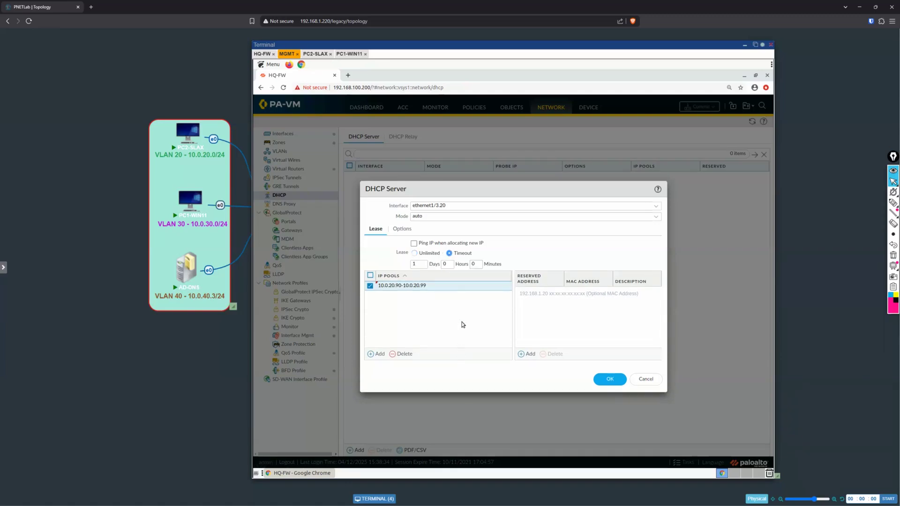
click(423, 264)
click(413, 244)
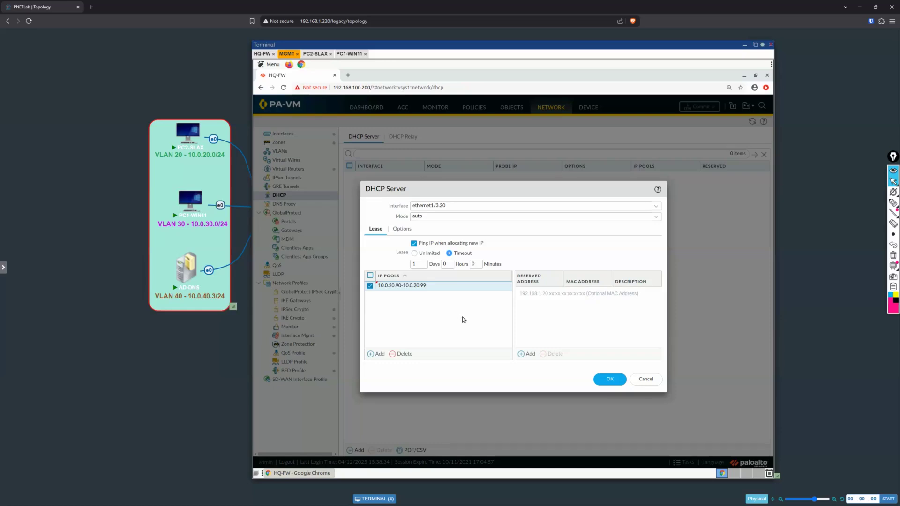
Step: Set the ethernet1/3.20 DHCP server's gateway option to 10.0.20.1 and its subnet mask to 255.255.255.0
click(403, 230)
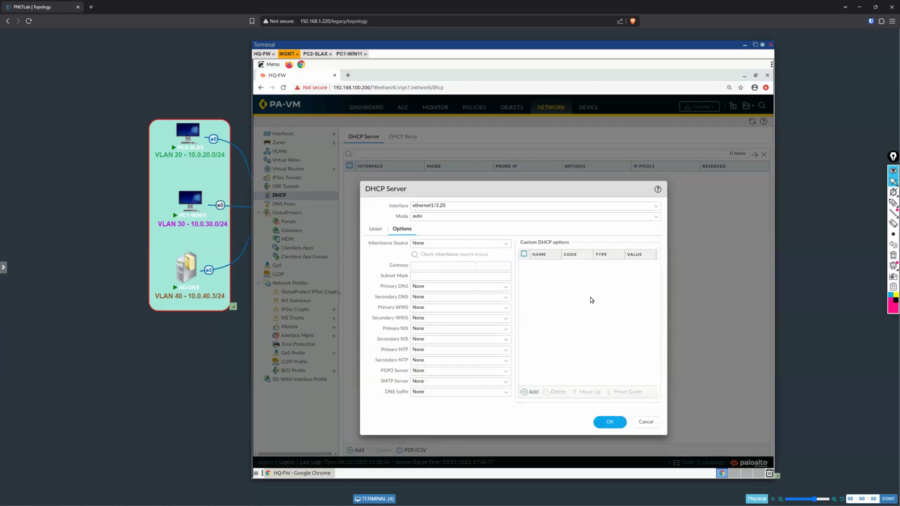
click(479, 265)
text(10)
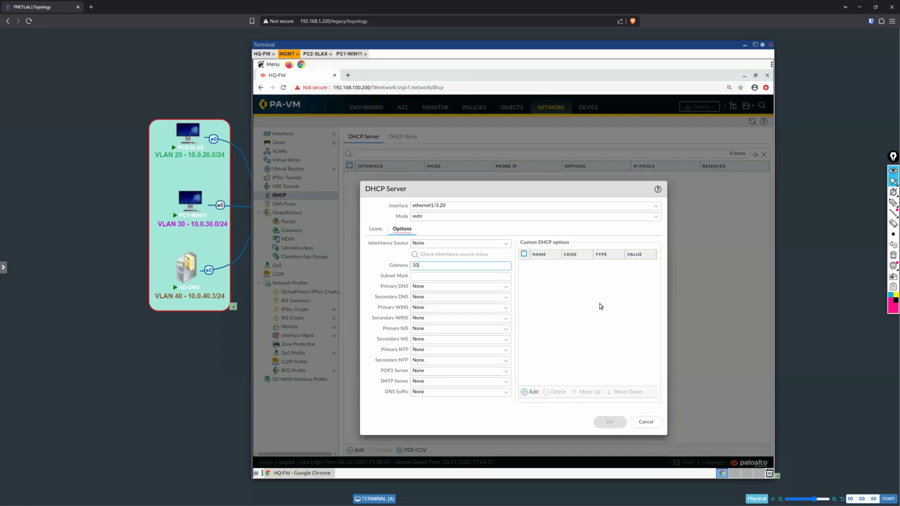
text(.0.20.1)
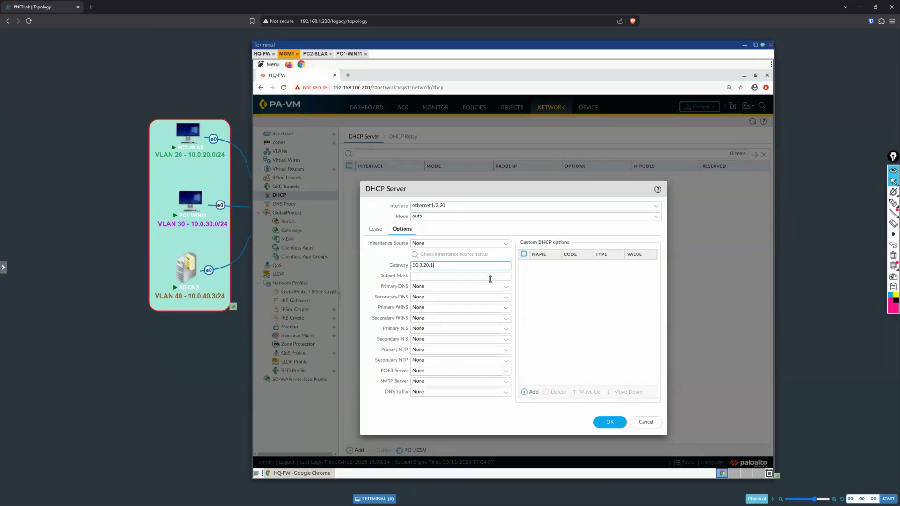
key(Tab)
text(255.255.255.0)
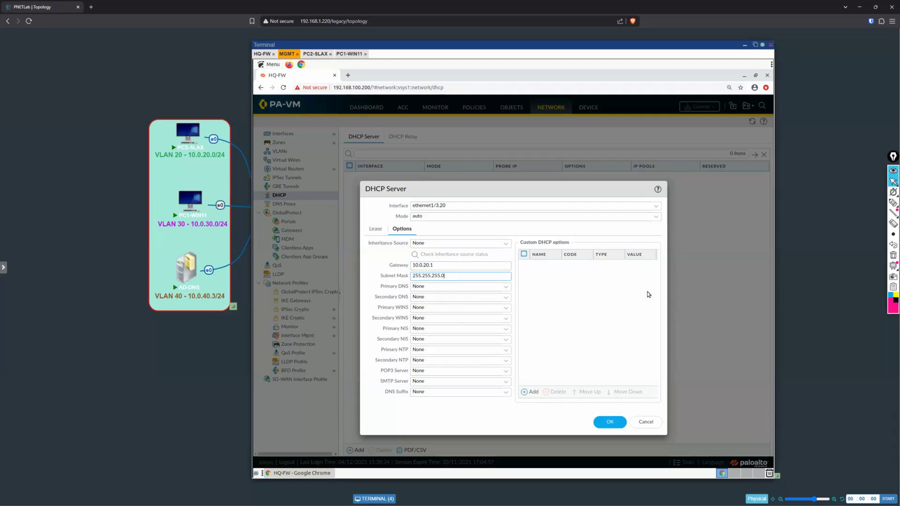
click(582, 300)
Step: Set the primary DNS option of the ethernet1/3.20 DHCP server to 10.0.40.3
click(506, 288)
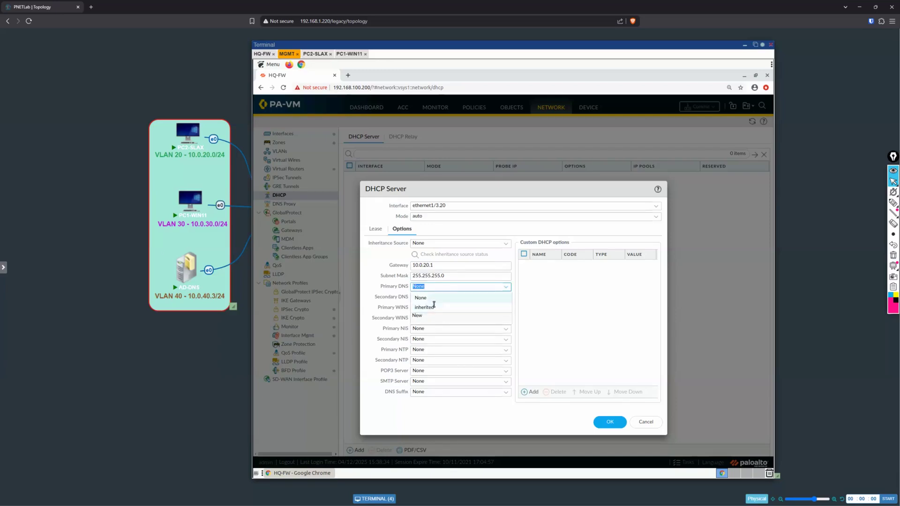
click(449, 287)
key(BackSpace)
key(BackSpace)
key(BackSpace)
key(BackSpace)
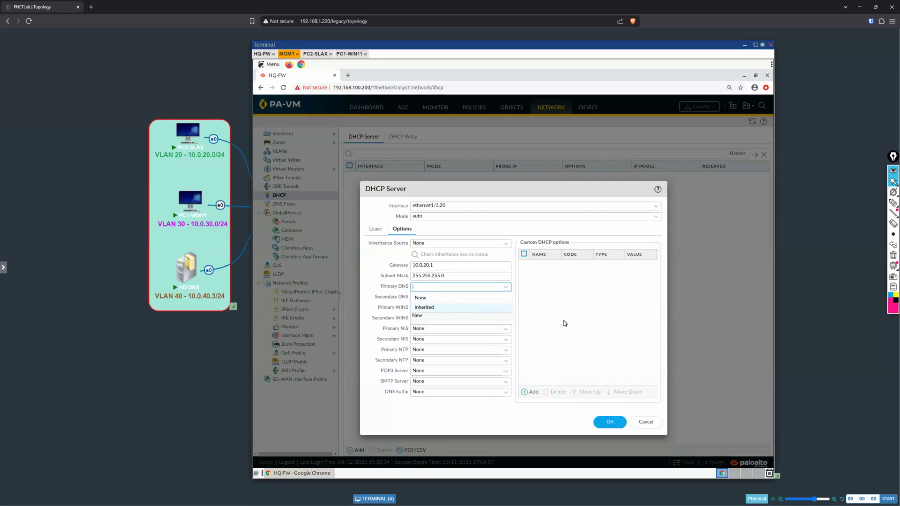
text(10.0)
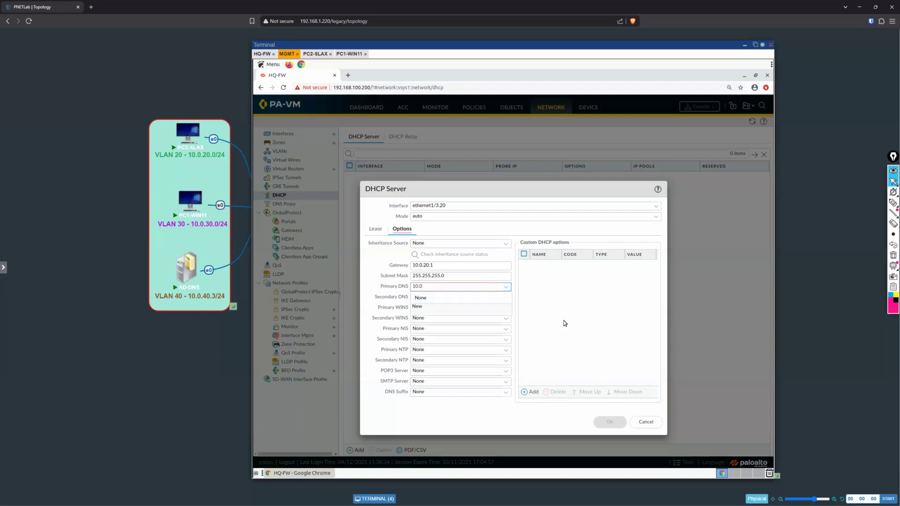
text(.40.3)
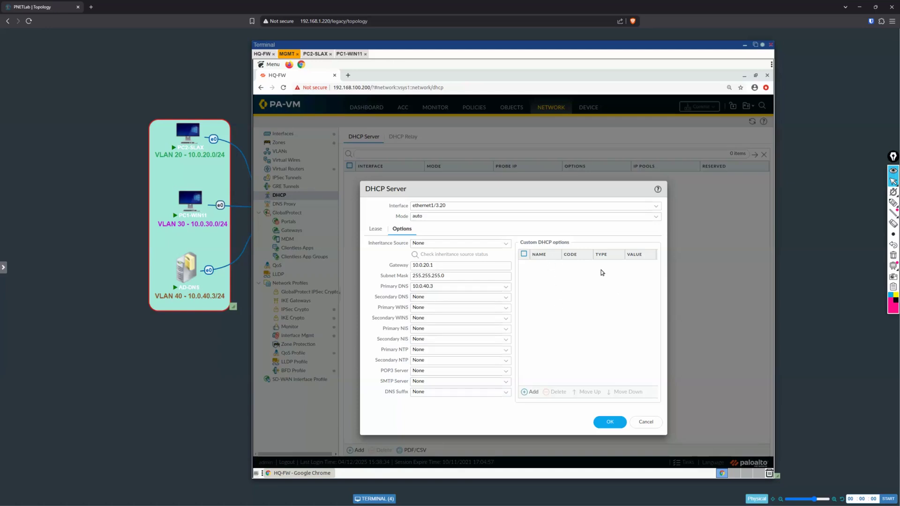
click(531, 392)
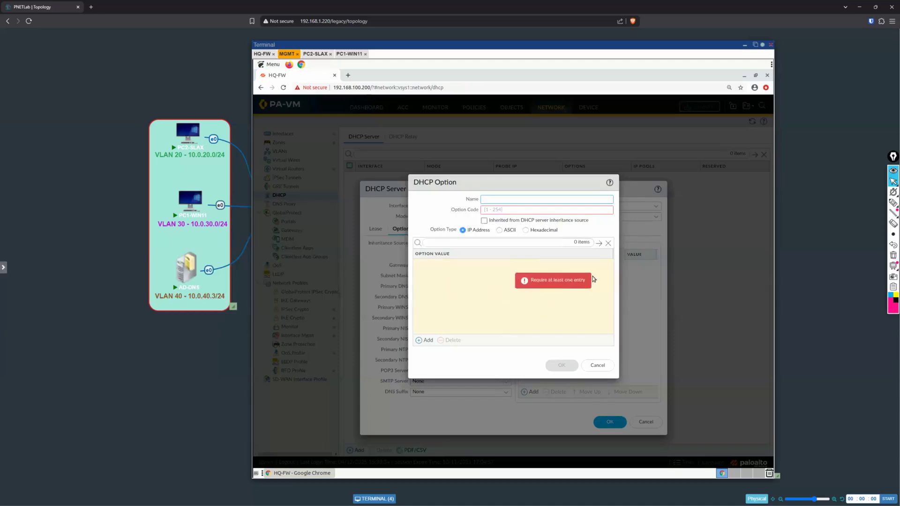
click(539, 210)
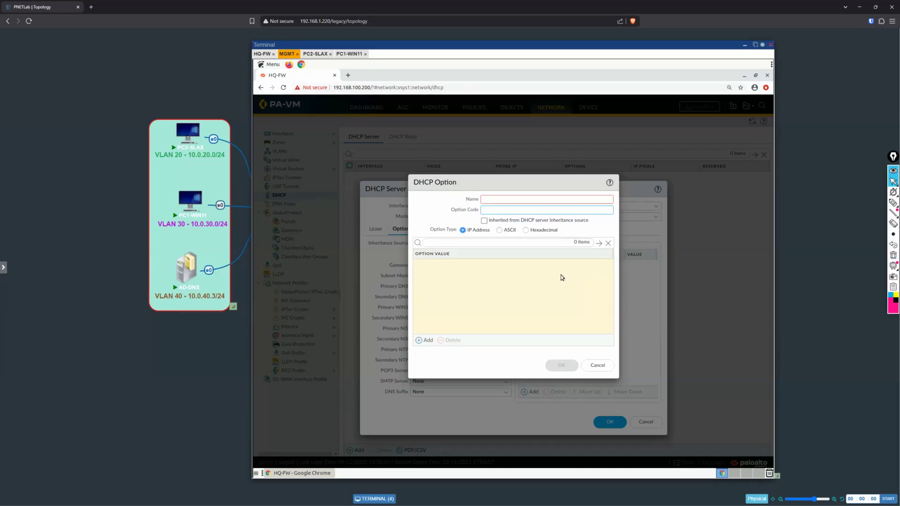
text(125)
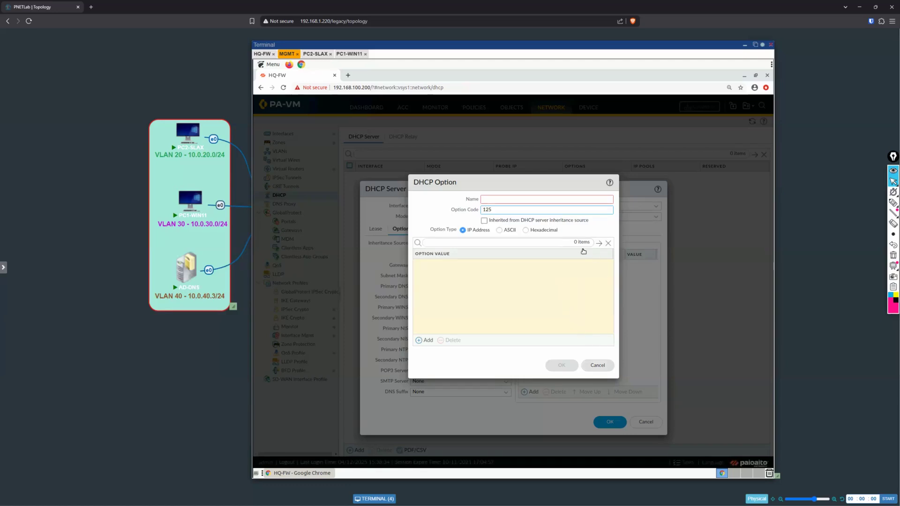
key(Escape)
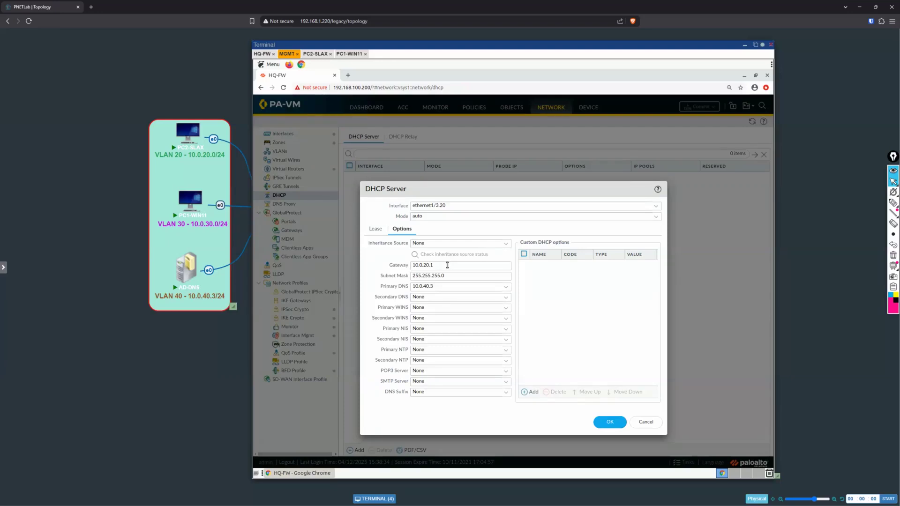
Step: Set the ethernet1/3.20 DHCP lease timeout to 0 days, 23 hours and 55 minutes
click(376, 229)
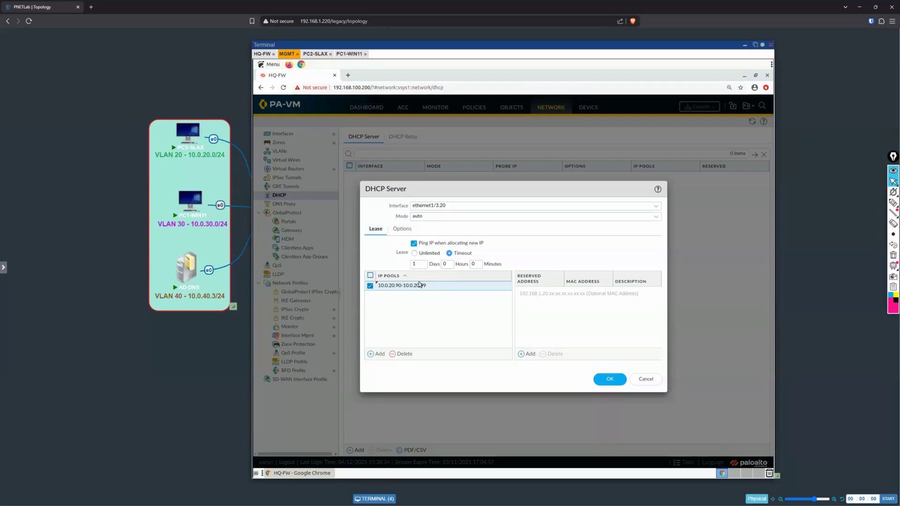
double_click(422, 264)
text(0)
double_click(447, 263)
text(23)
click(480, 261)
text(55)
click(892, 203)
mouse_move(394, 212)
mouse_down()
mouse_move(424, 223)
mouse_move(426, 215)
mouse_move(401, 220)
mouse_up()
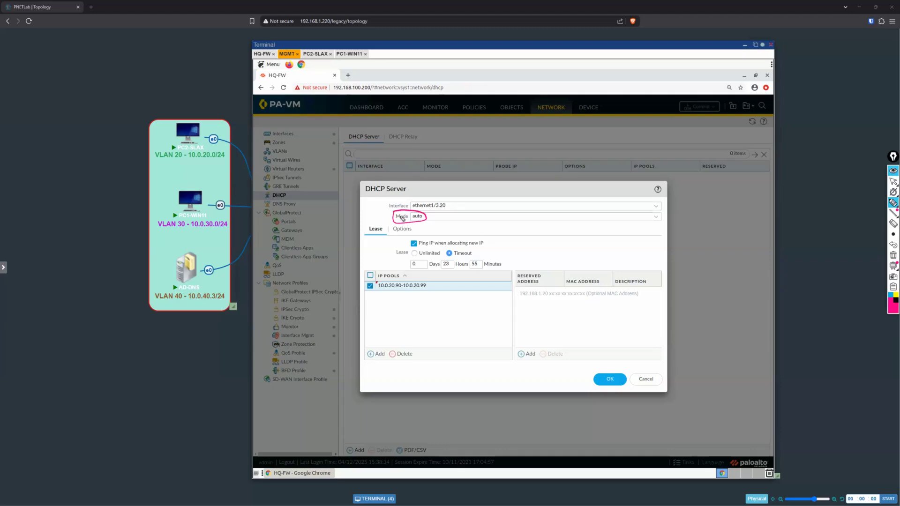
click(893, 182)
click(893, 255)
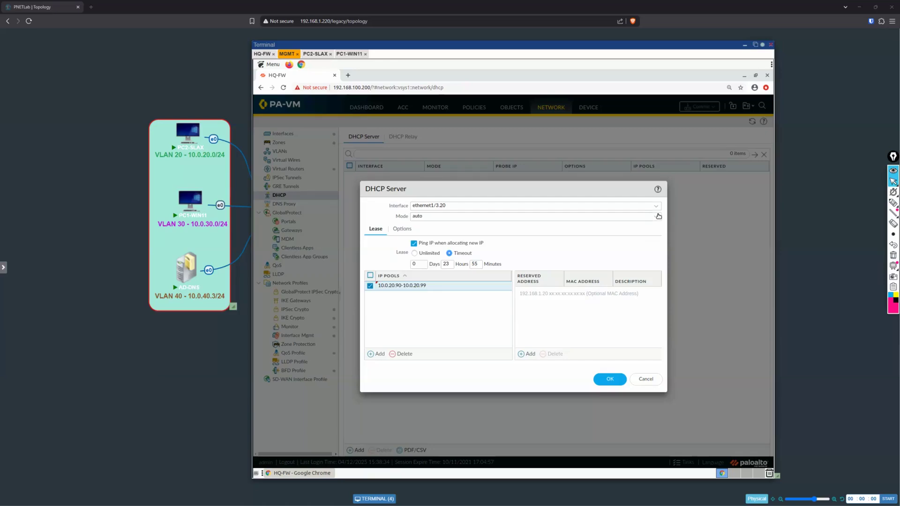
Step: Try the enabled and disabled modes for the ethernet1/3.20 DHCP server and set the mode back to auto
click(657, 216)
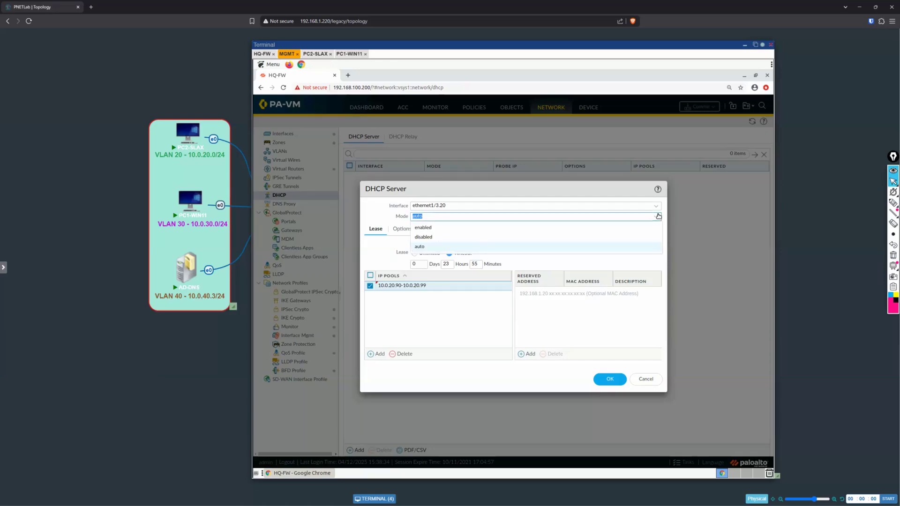
click(486, 230)
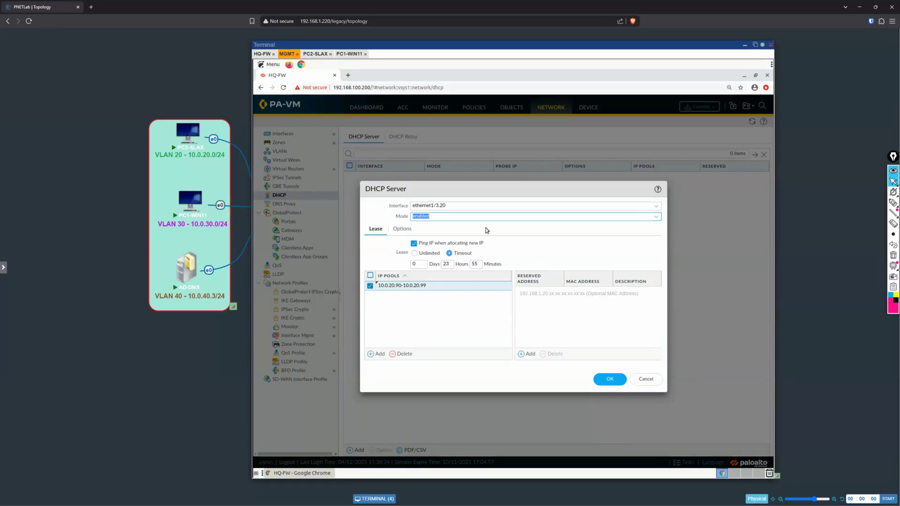
click(655, 218)
click(422, 238)
click(629, 218)
click(474, 247)
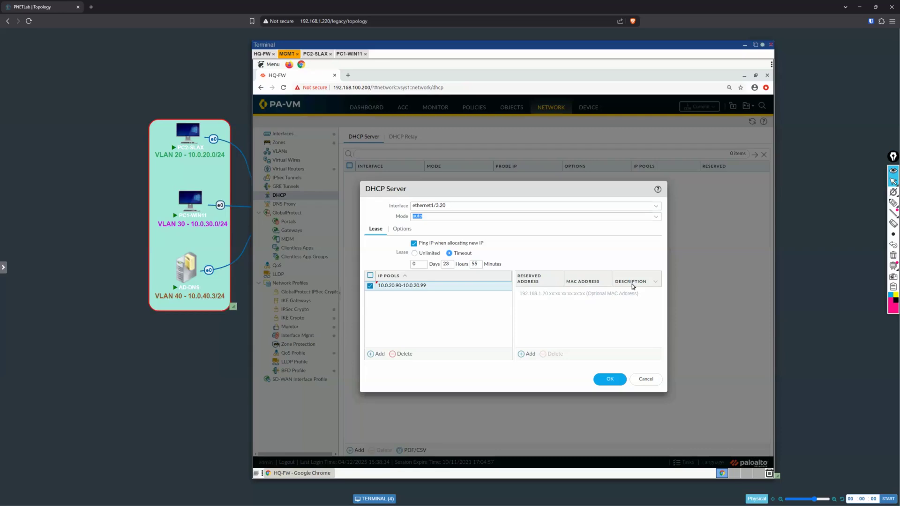
Step: Save the ethernet1/3.20 DHCP server in auto mode and view the allocation of its IP pool
click(417, 216)
key(Return)
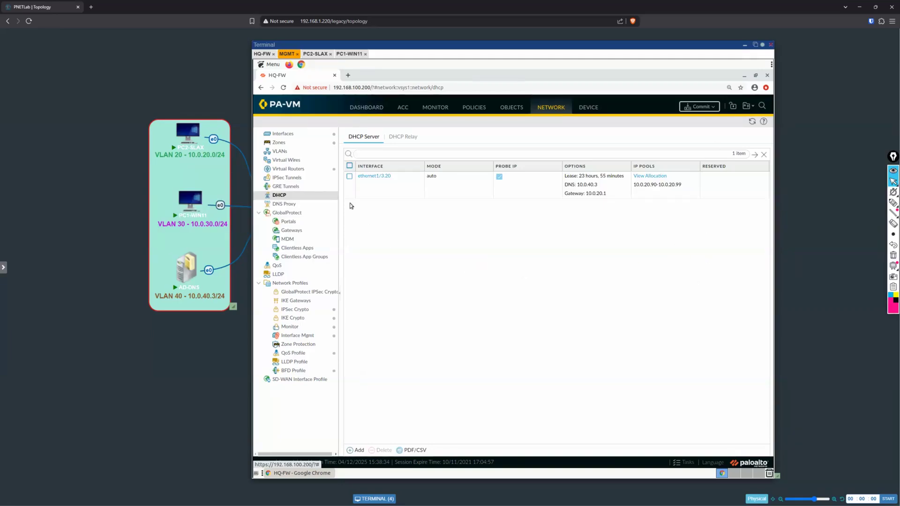
mouse_move(192, 147)
click(652, 187)
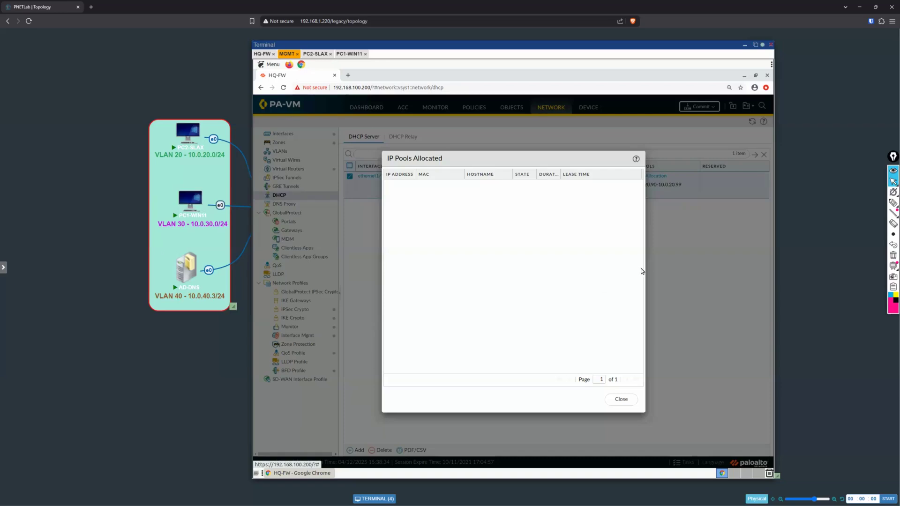
click(621, 399)
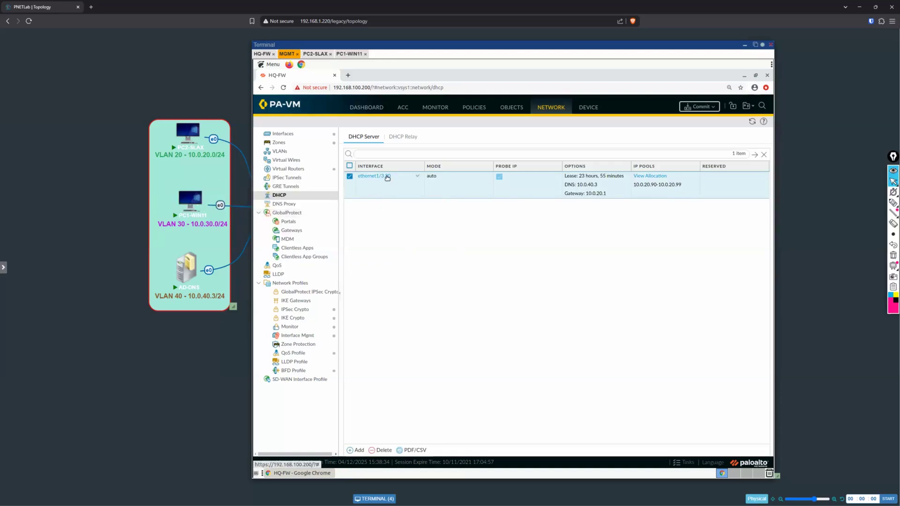
Step: Start a DHCP server on ethernet1/3.30 with Ping IP when allocating new IP enabled and a lease timeout of 2 days
click(356, 452)
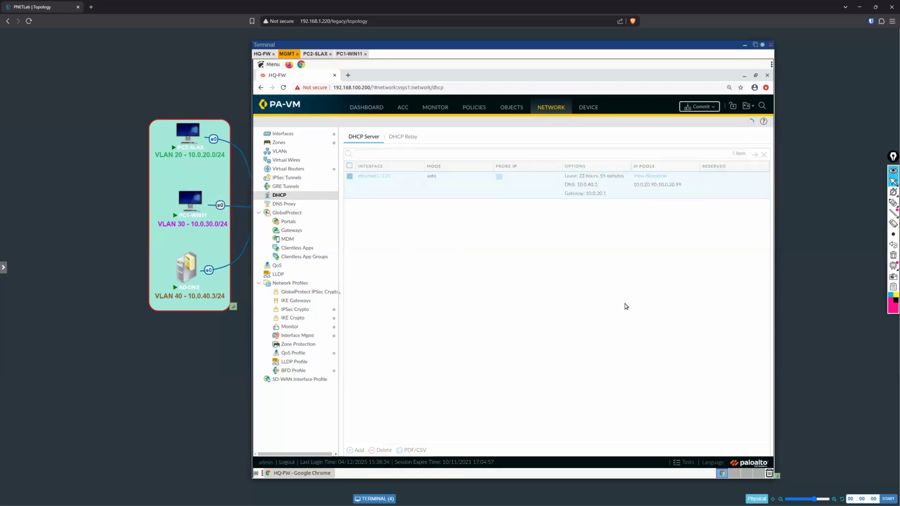
click(658, 208)
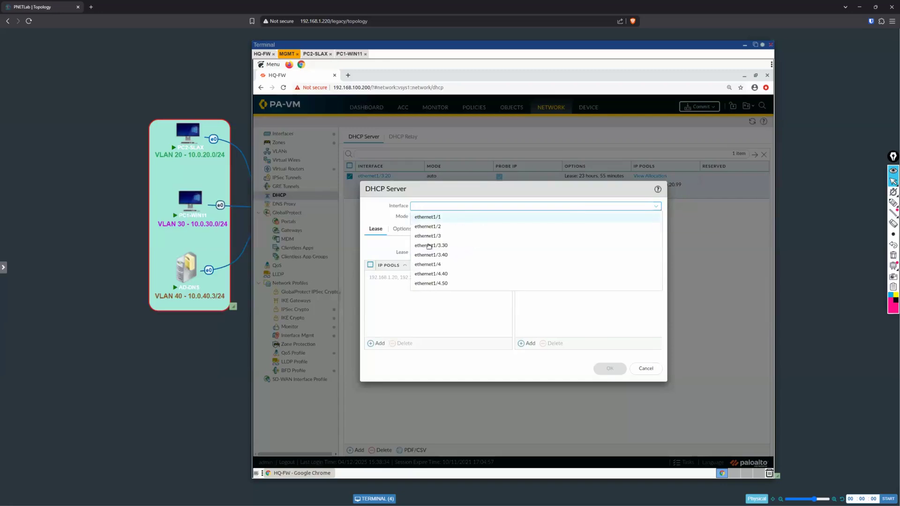
key(Return)
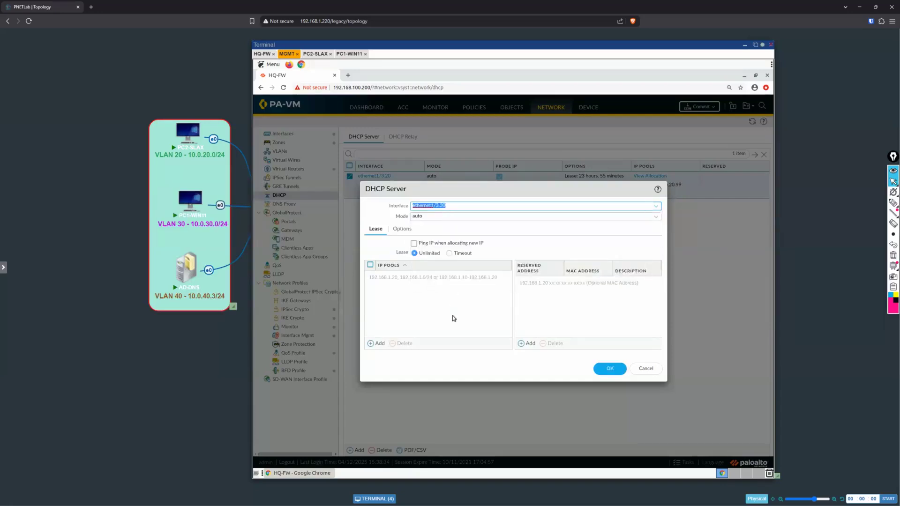
click(414, 243)
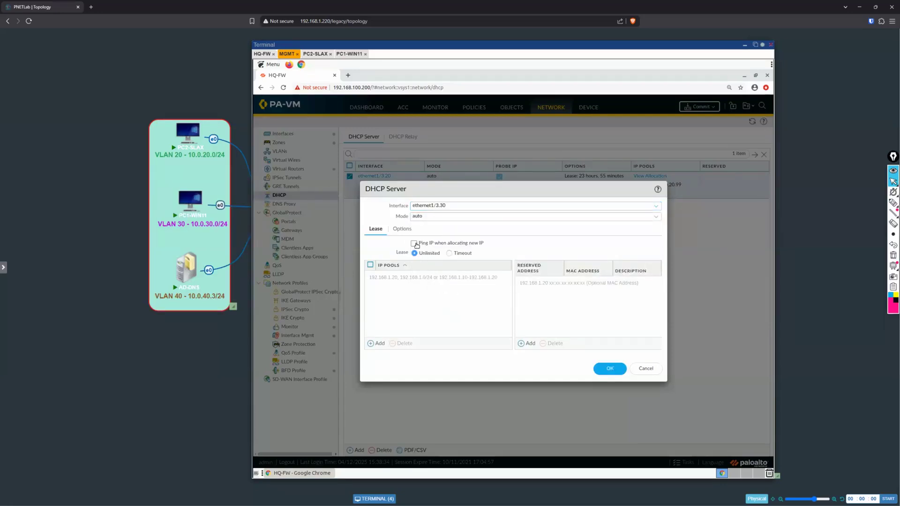
click(450, 253)
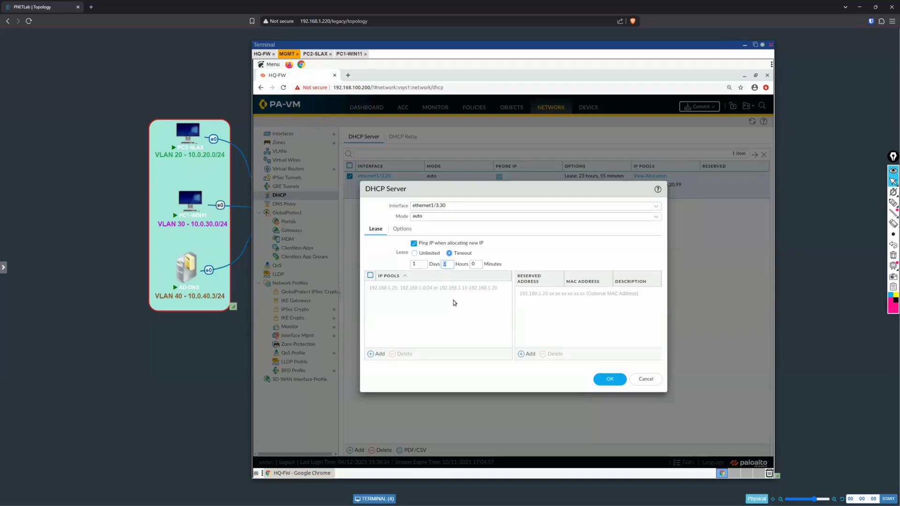
double_click(419, 264)
text(2)
Step: Add the IP pool 10.0.30.190-10.0.30.199 to the ethernet1/3.30 DHCP server
click(373, 355)
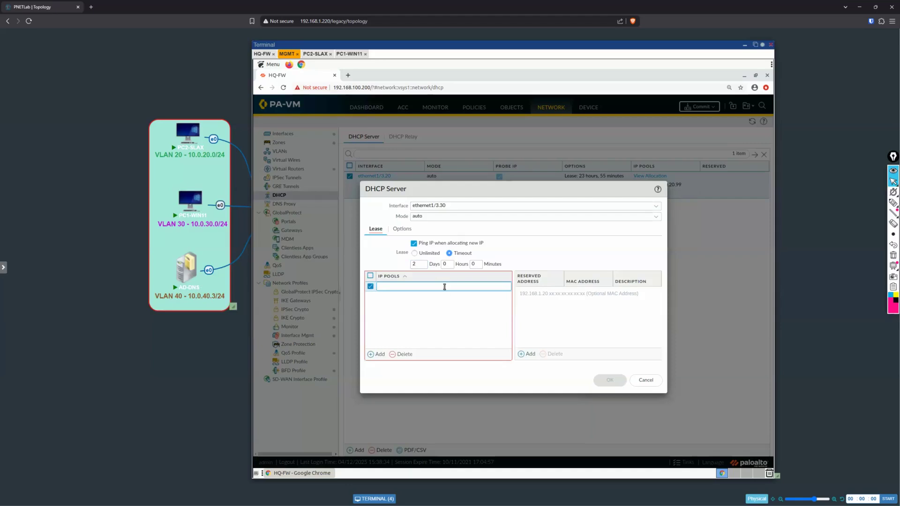
text(10.0.30.190-10.0.30.199)
click(471, 305)
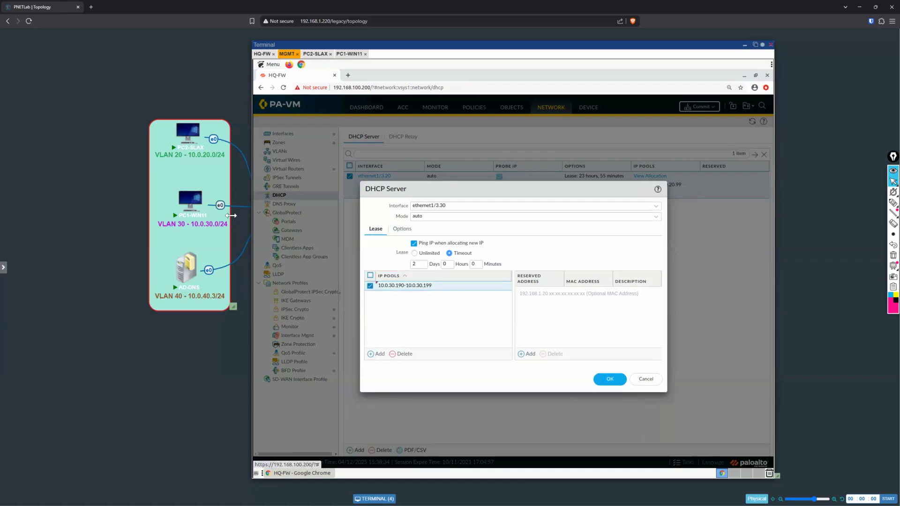
Step: Set the ethernet1/3.30 DHCP server's gateway option to 10.0.30.1 and its subnet mask to 255.255.255.0
mouse_move(194, 198)
click(403, 230)
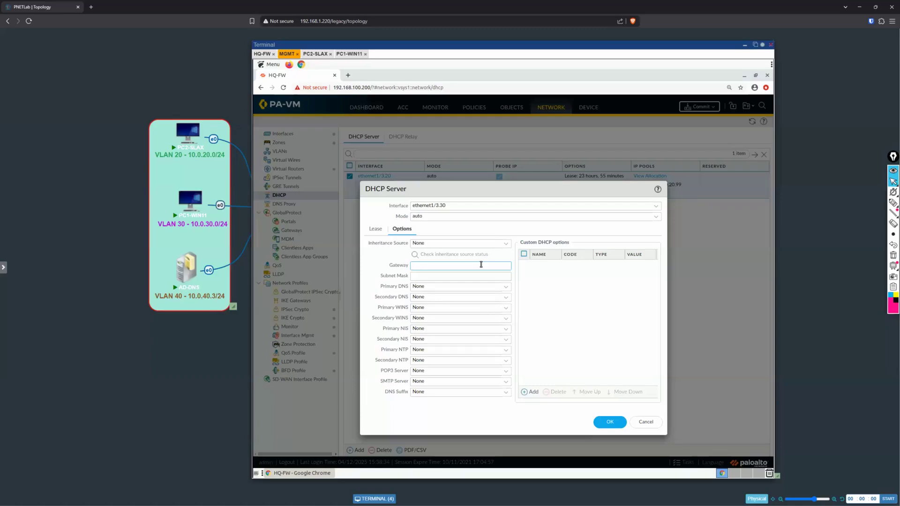
text(10.0.301)
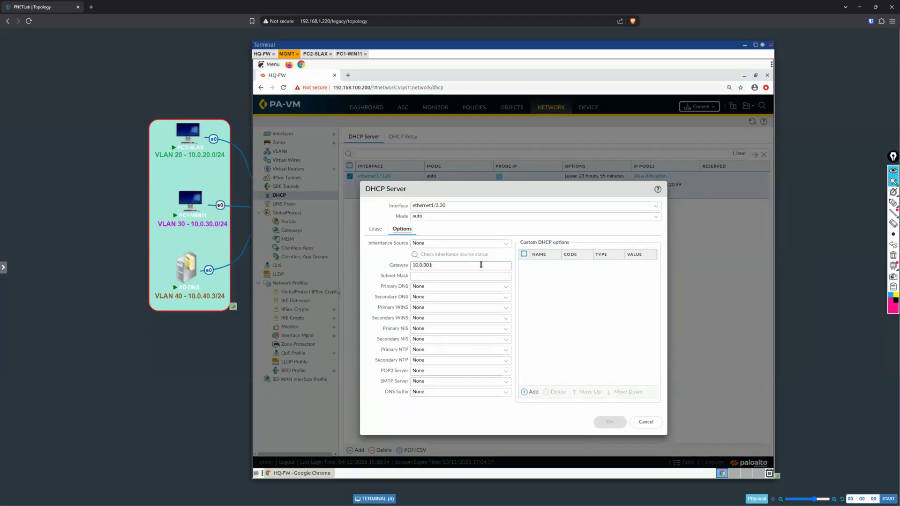
key(BackSpace)
text(.1)
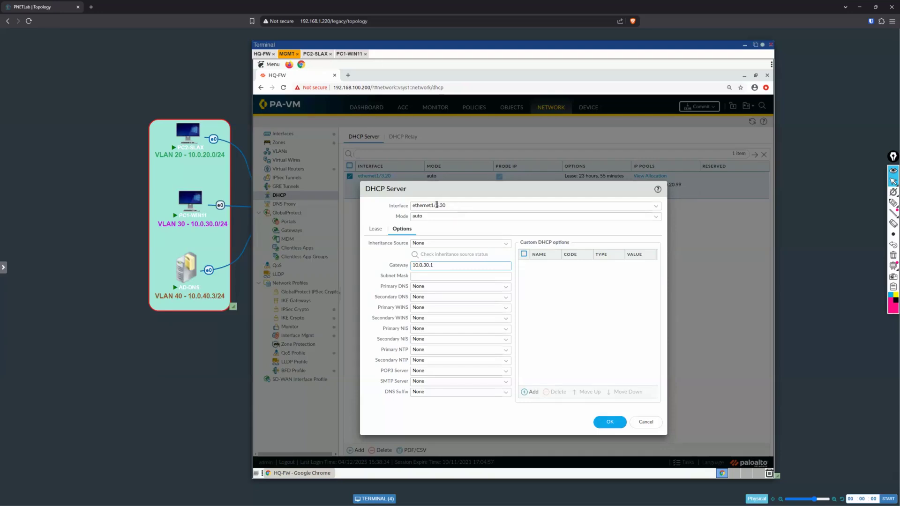
click(452, 277)
text(255.255.255.0)
Step: Set the primary DNS option to 10.0.40.3 and save the ethernet1/3.30 DHCP server
click(466, 287)
text(10.)
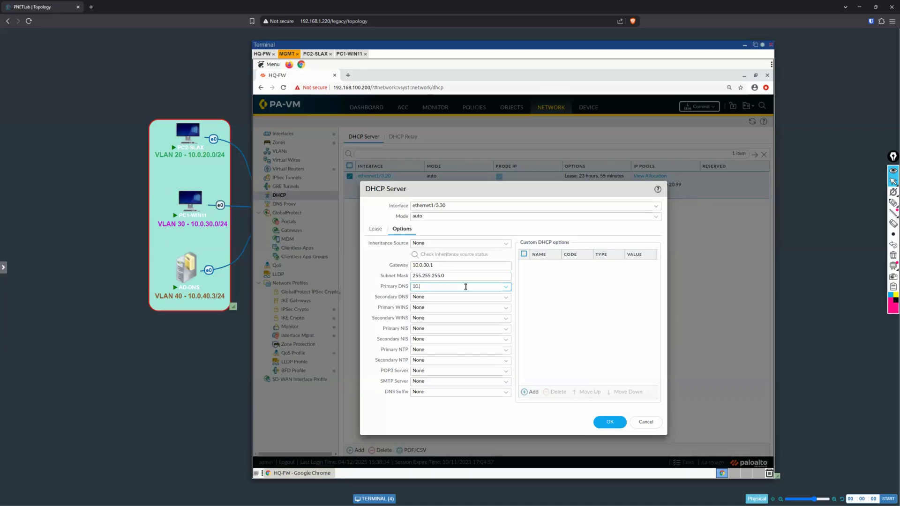
text(0.3)
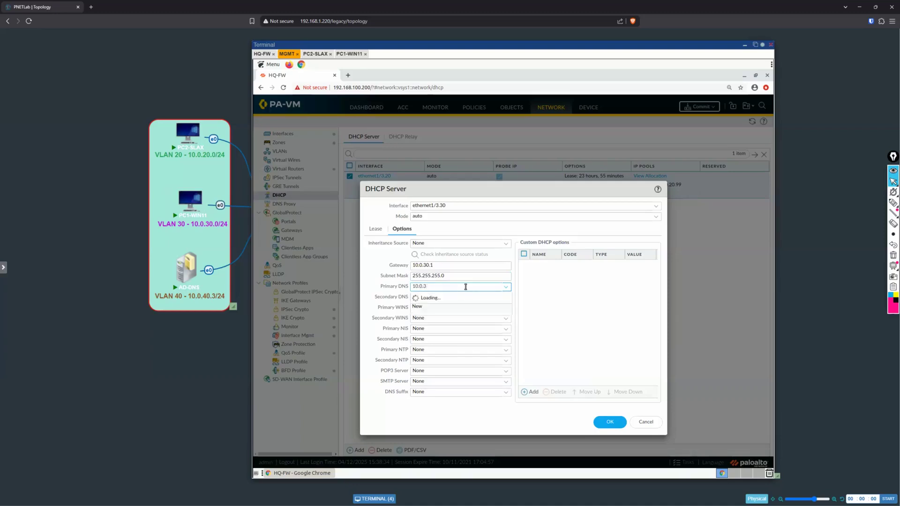
text(0.3)
click(611, 423)
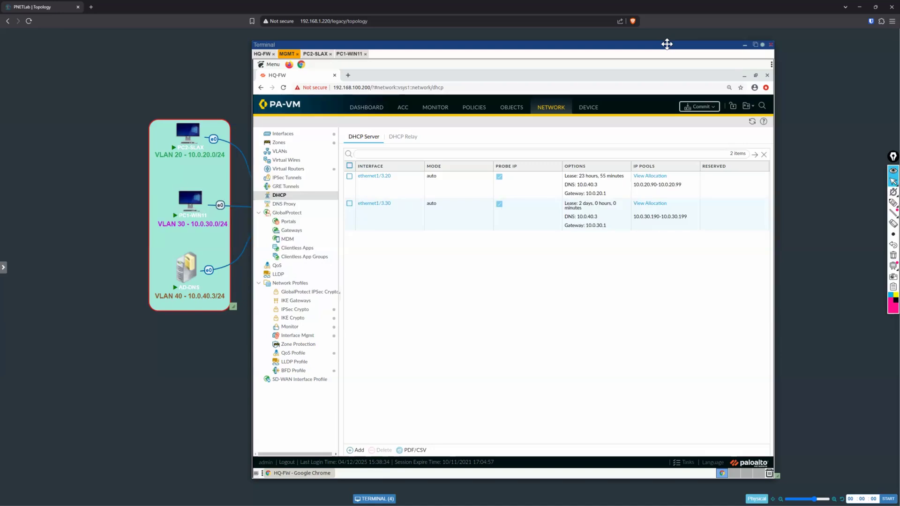
Step: Move the terminal window aside to uncover the LAN part of the topology diagram
drag(667, 44, 788, 44)
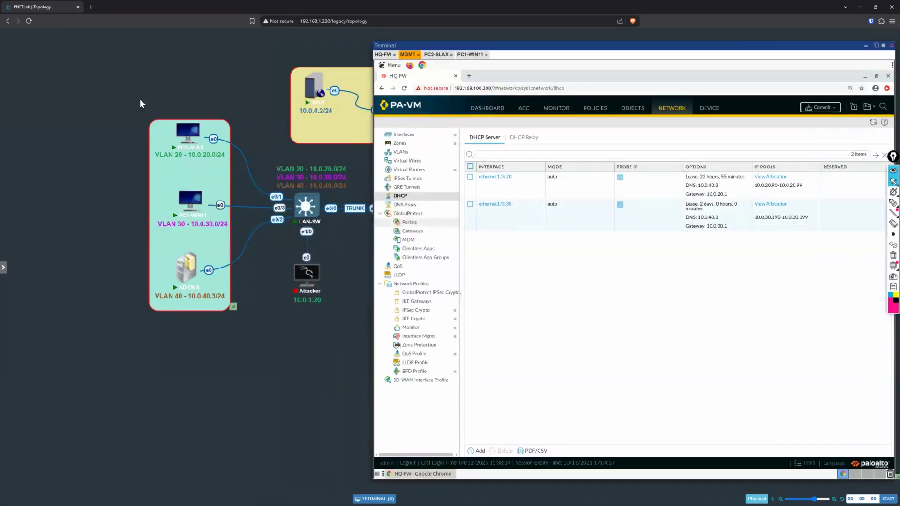
Step: Move the terminal window back to the centre of the topology and commit the DHCP server configuration on the firewall
drag(636, 46, 670, 57)
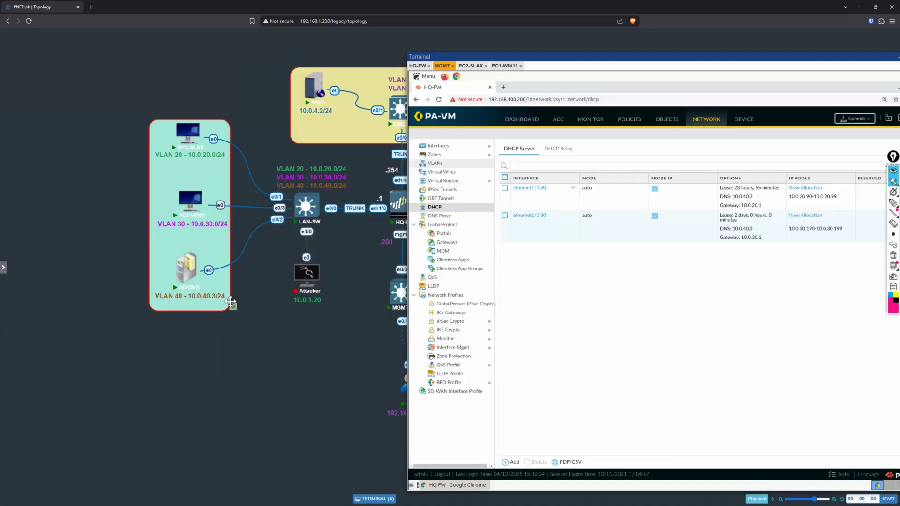
drag(714, 58, 503, 44)
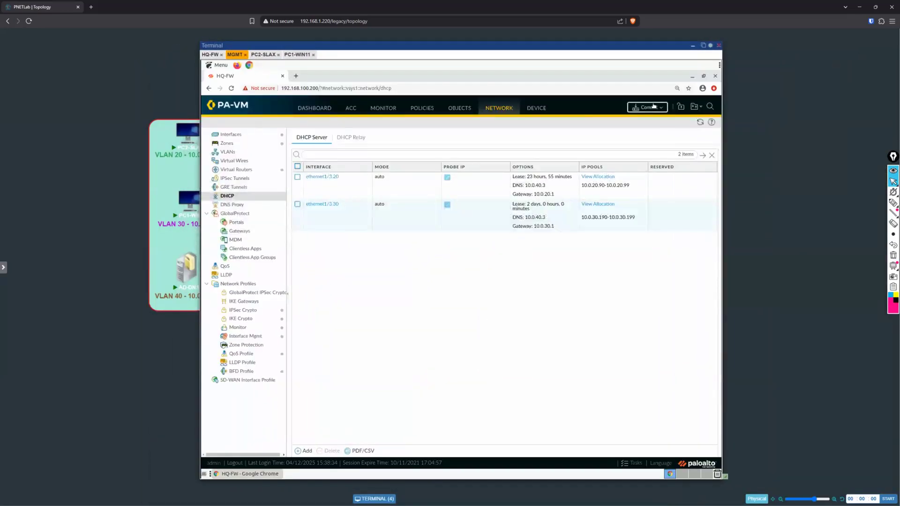
click(654, 105)
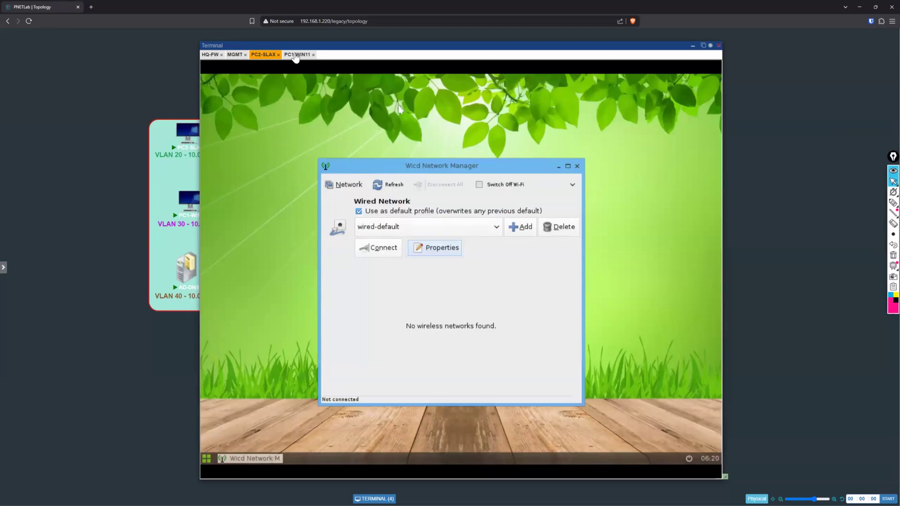
click(235, 56)
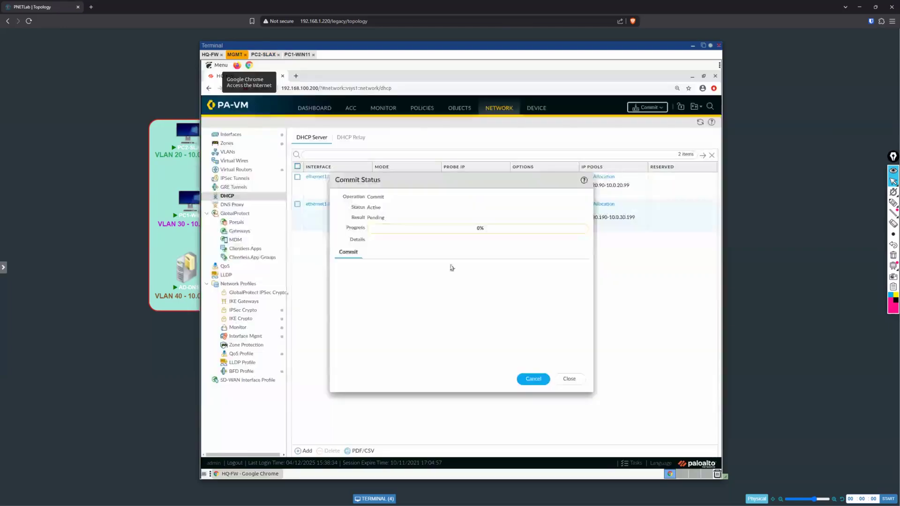
Step: Open the Windows Network Connections window on PC1-WIN11 from its advanced network settings
click(263, 55)
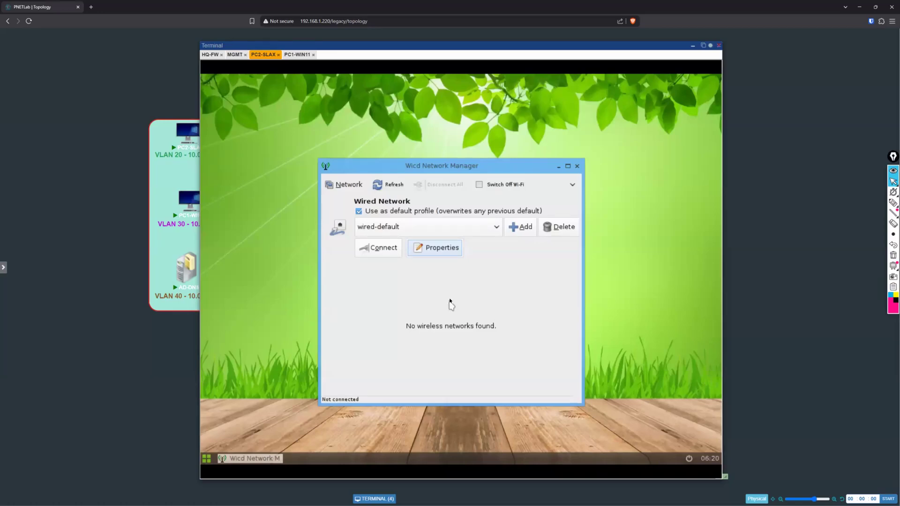
click(297, 54)
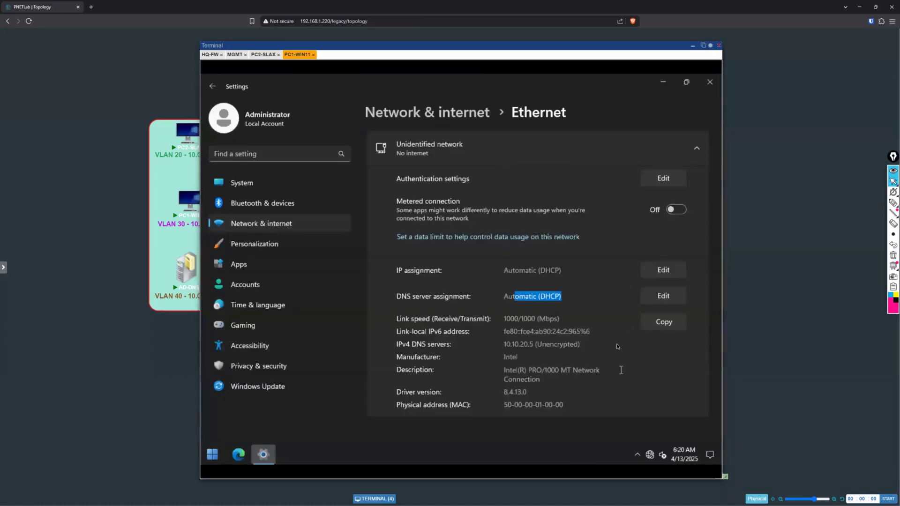
click(473, 114)
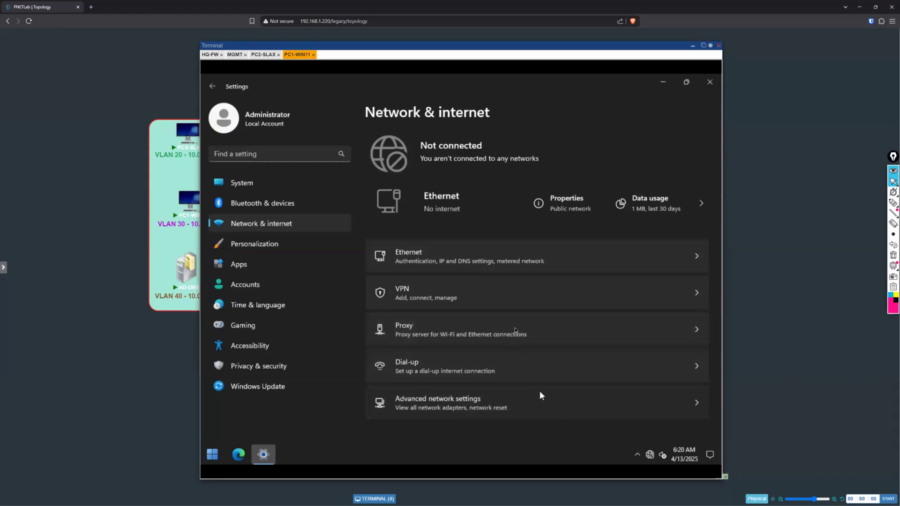
scroll(514, 308, down, 3)
click(510, 385)
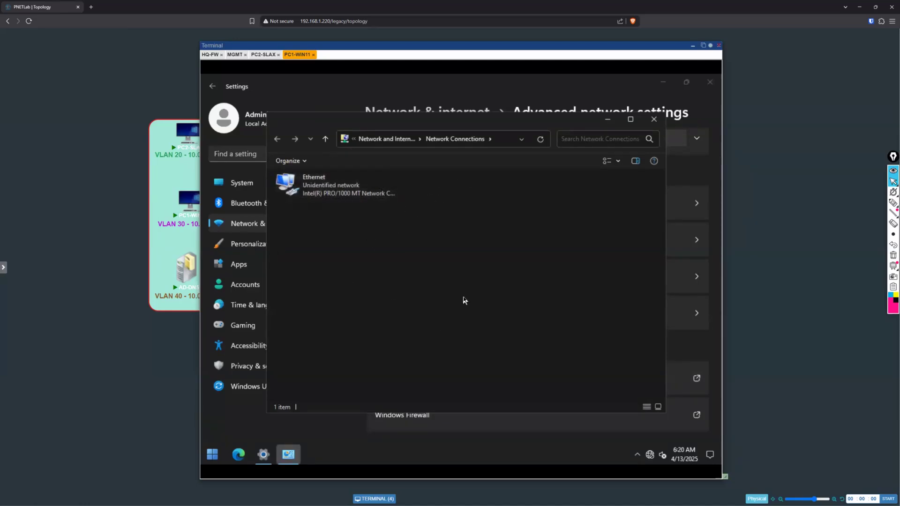
Step: Open a Command Prompt on PC1-WIN11, and close the firewall's commit status once the commit is complete
click(211, 458)
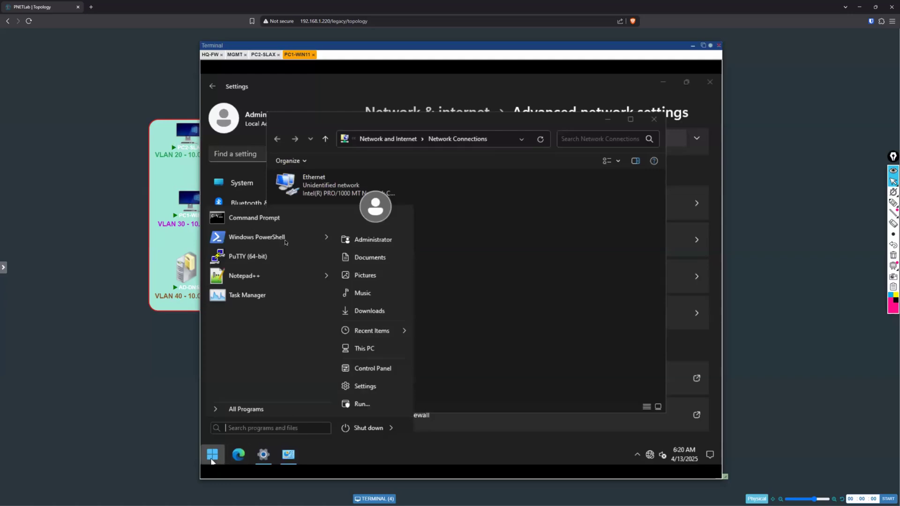
click(283, 218)
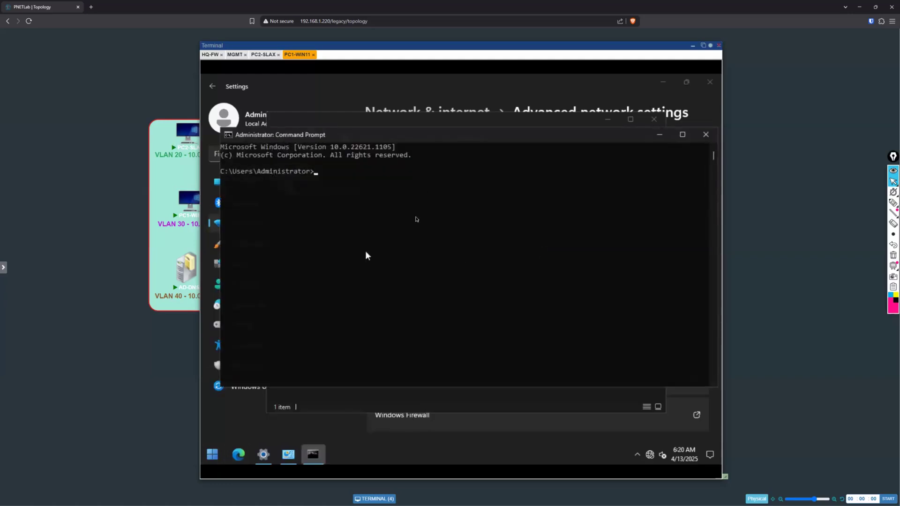
click(233, 54)
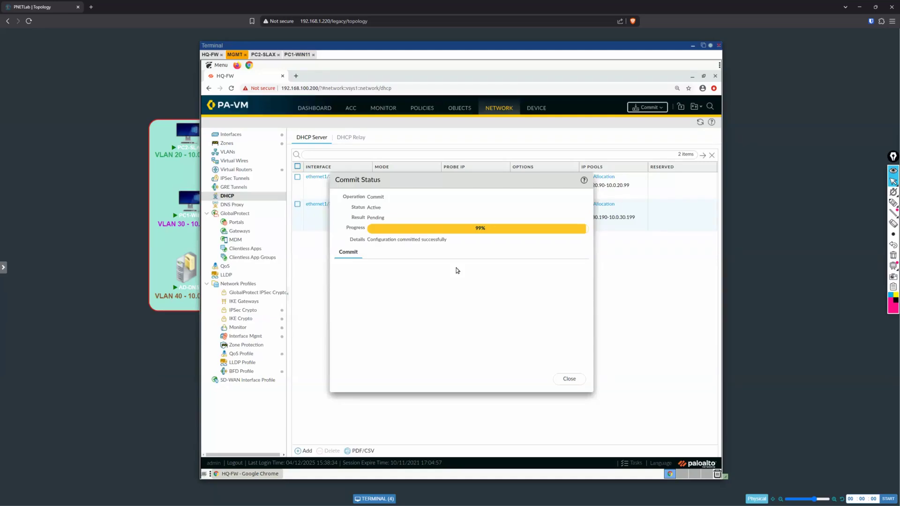
click(573, 380)
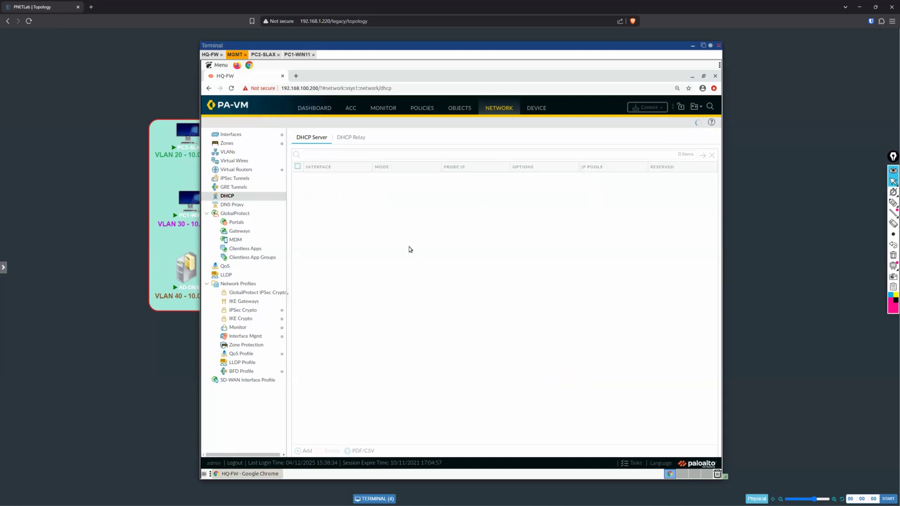
Step: Renew PC1-WIN11's DHCP lease with ipconfig /renew and check its assigned IPv4 address and default gateway
click(299, 55)
text(ipconfig /renew)
key(Return)
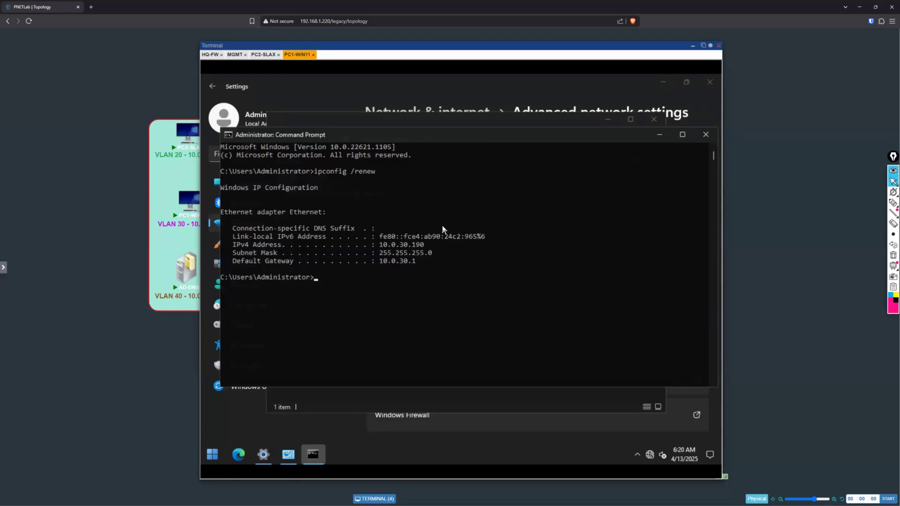
drag(379, 245, 428, 249)
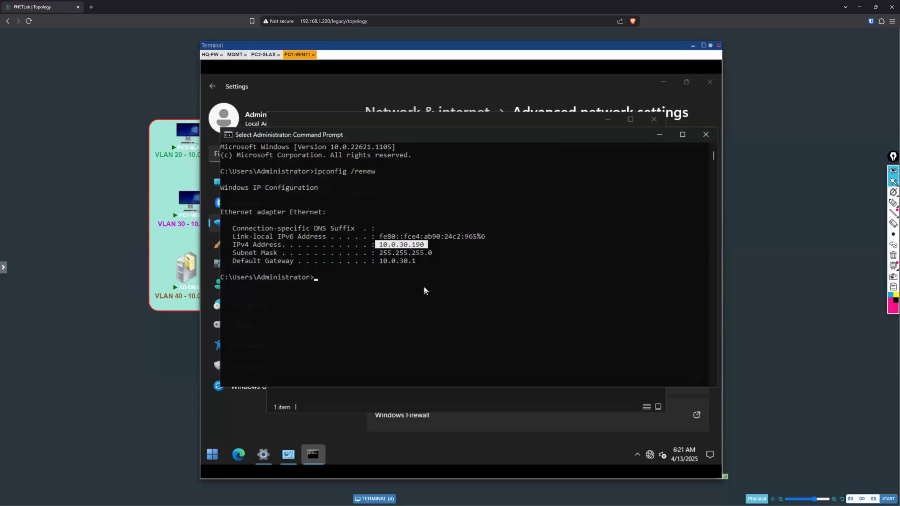
drag(424, 262, 372, 263)
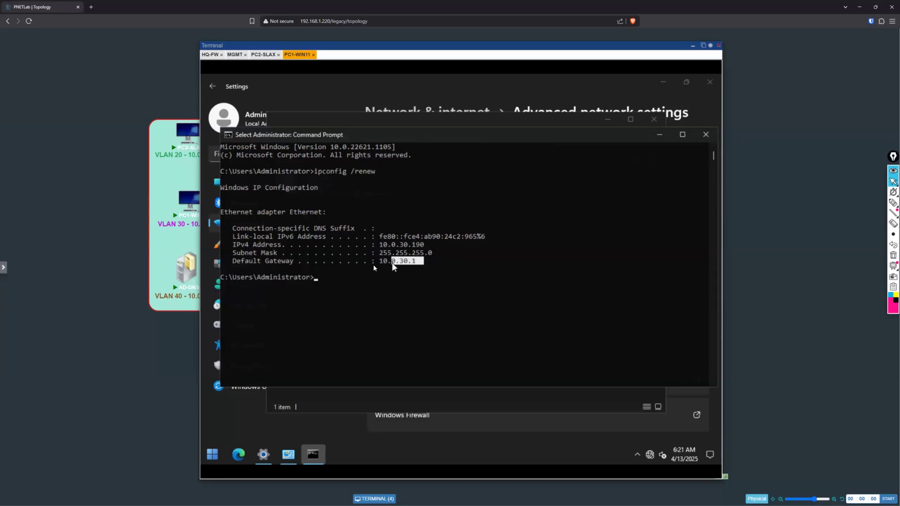
Step: Run ipconfig /all on PC1-WIN11 and check the DNS server assigned by DHCP
key(Return)
key(Up)
key(BackSpace)
key(BackSpace)
key(BackSpace)
key(BackSpace)
key(BackSpace)
text(all)
key(Return)
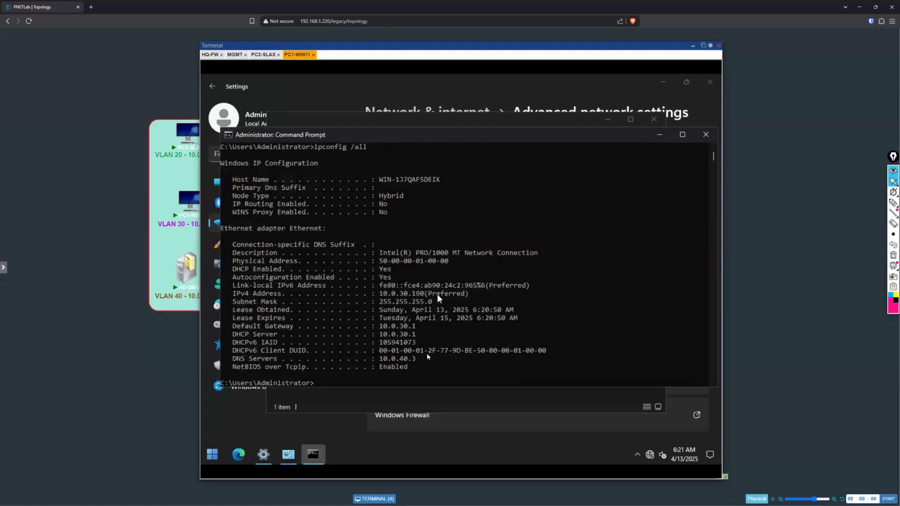
drag(418, 358, 363, 360)
drag(280, 359, 232, 359)
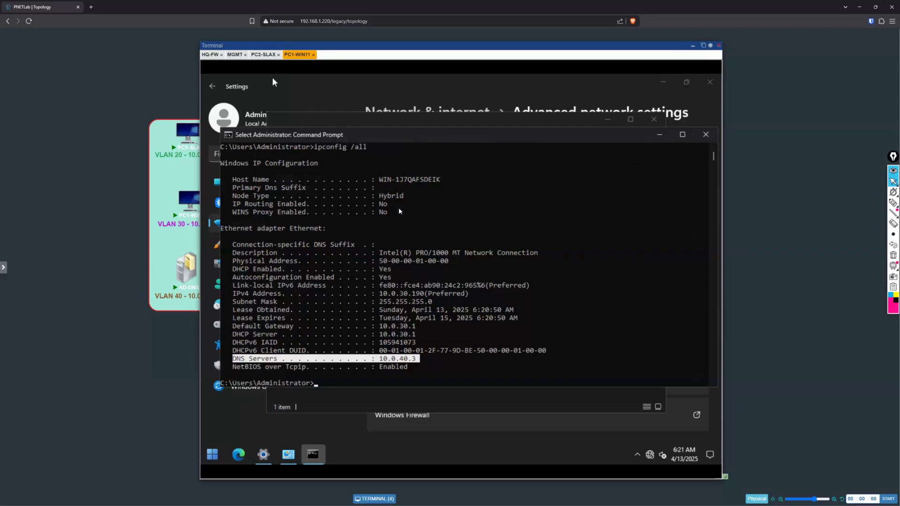
Step: Connect PC2-SLAX through its wired-default profile and review the wired network properties without changing them
click(262, 55)
click(380, 248)
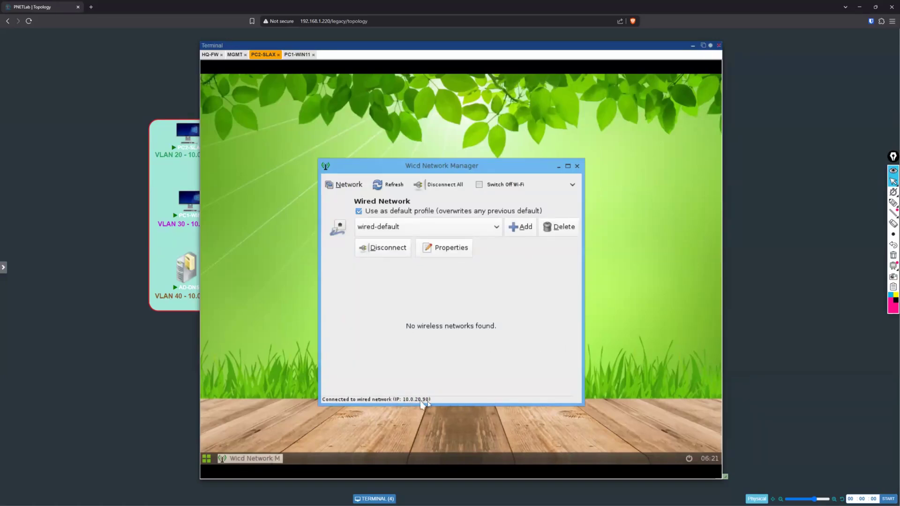
click(447, 246)
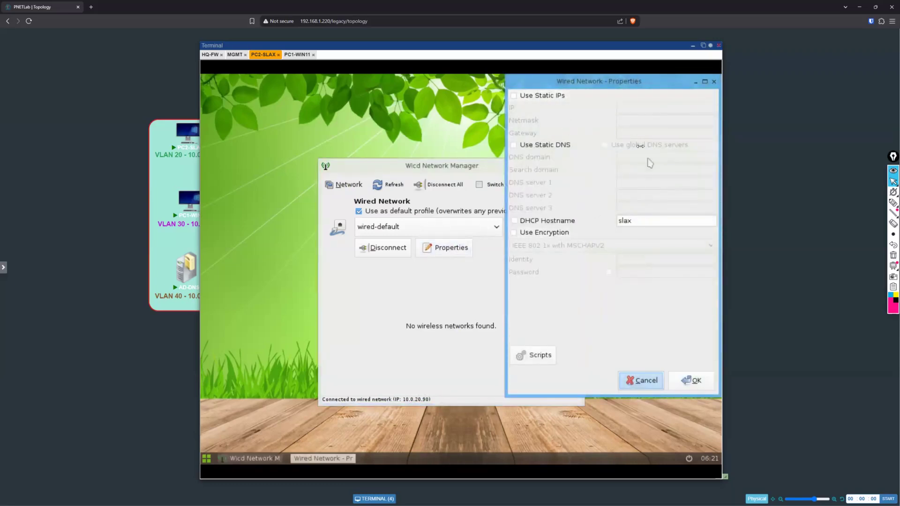
click(714, 82)
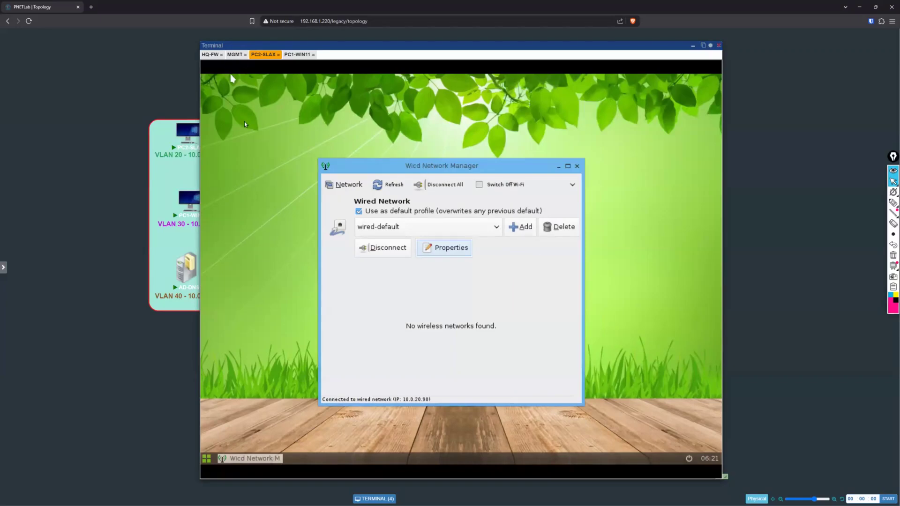
Step: View the ethernet1/3.30 DHCP pool allocation on the firewall and compare its hostname with PC1-WIN11's host name
click(234, 54)
click(598, 205)
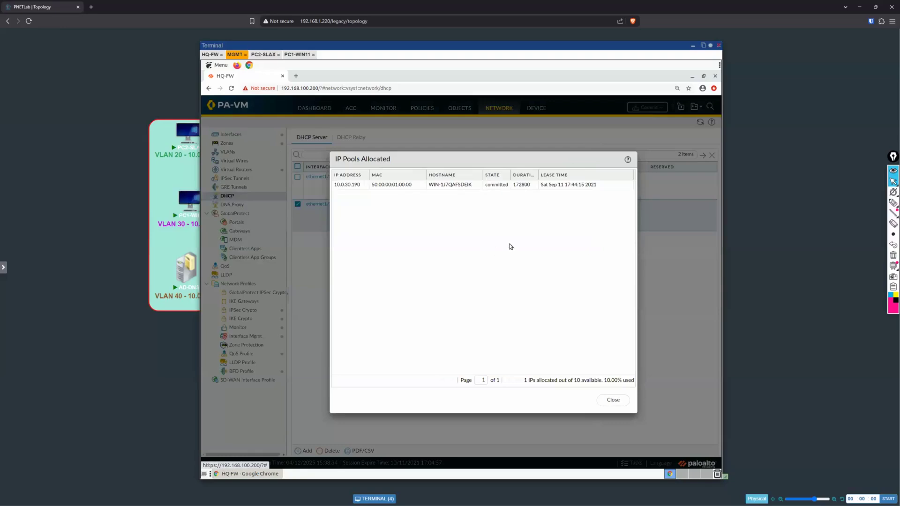
drag(537, 172, 557, 169)
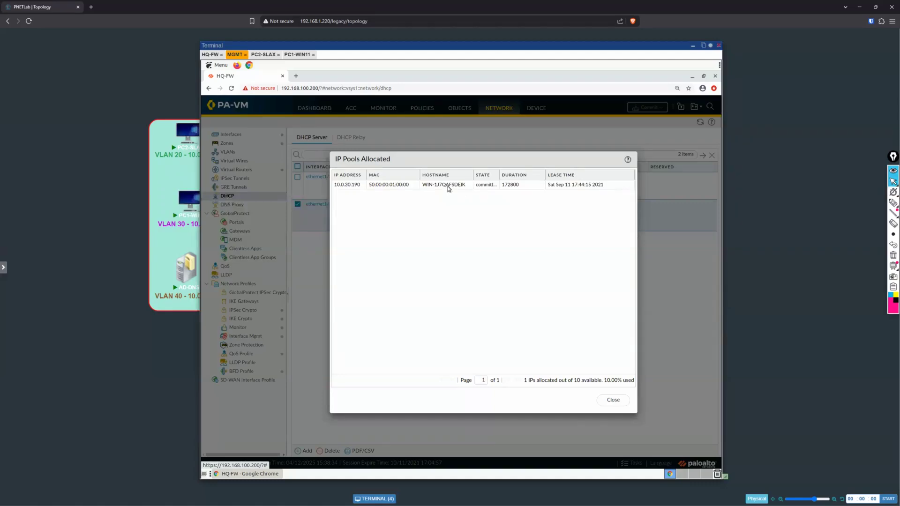
click(296, 55)
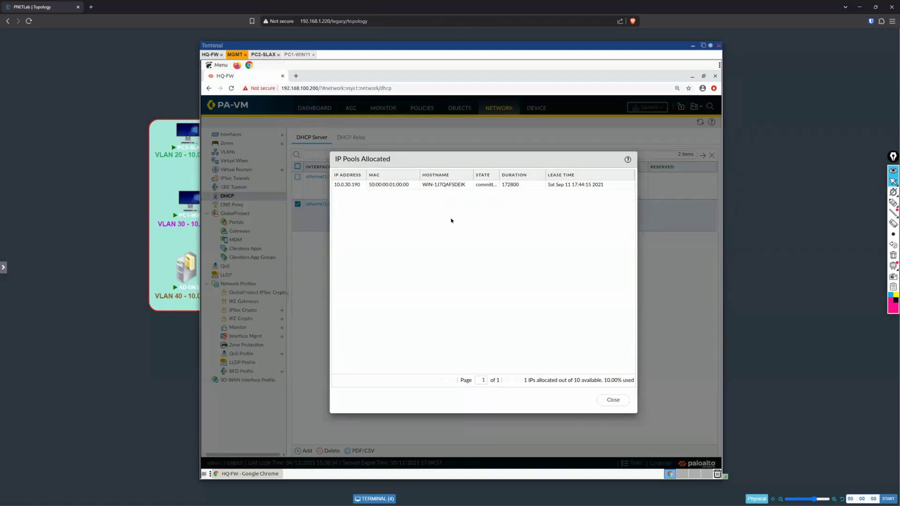
drag(404, 180, 444, 179)
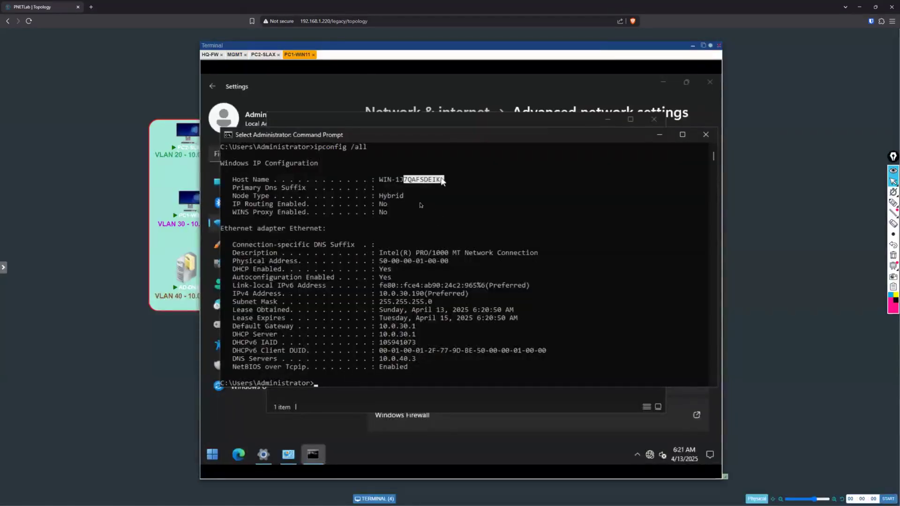
click(235, 56)
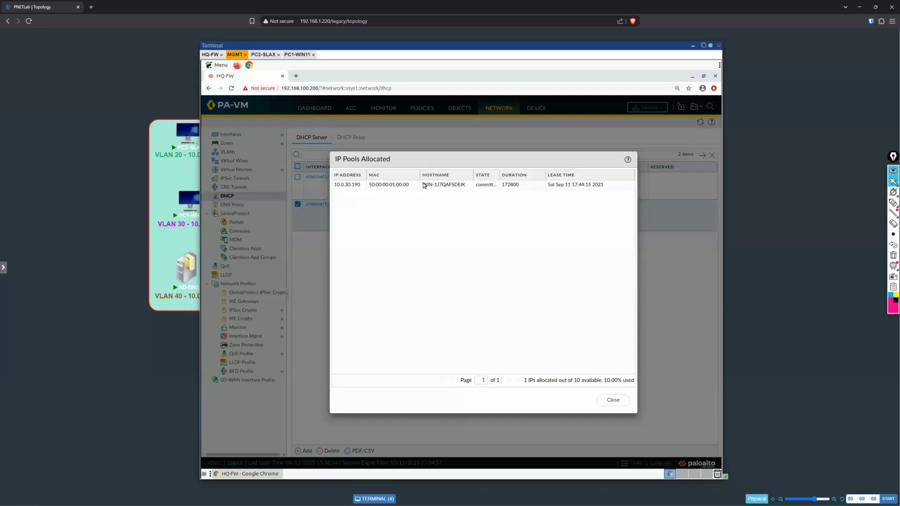
click(475, 185)
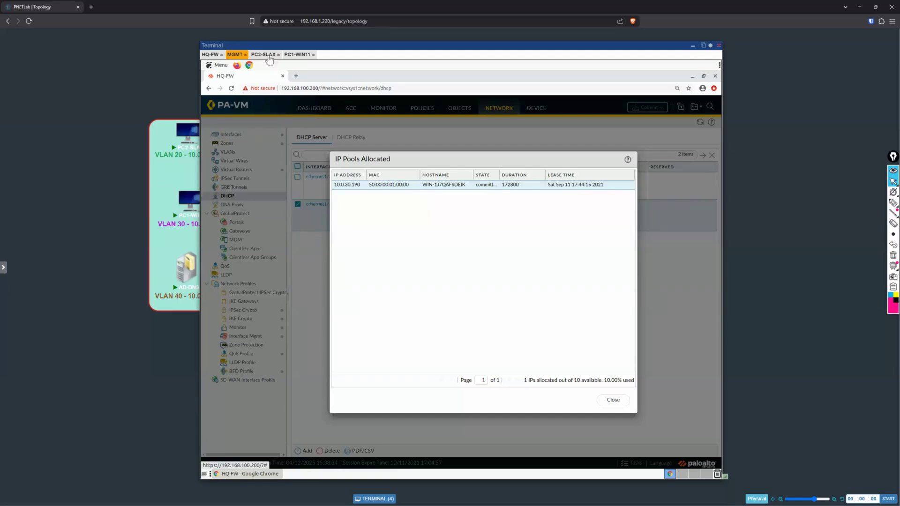
Step: Compare PC1-WIN11's physical address with the MAC listed in the ethernet1/3.30 pool allocation
click(296, 55)
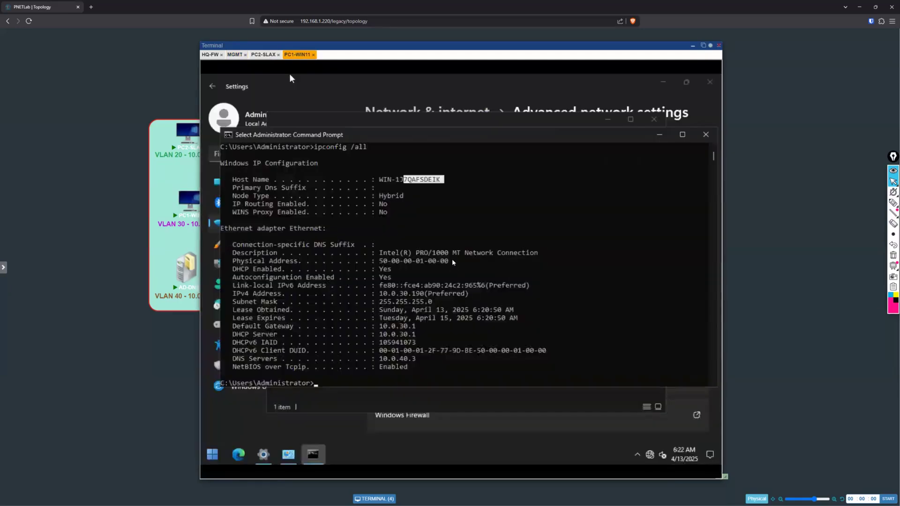
drag(453, 262, 376, 261)
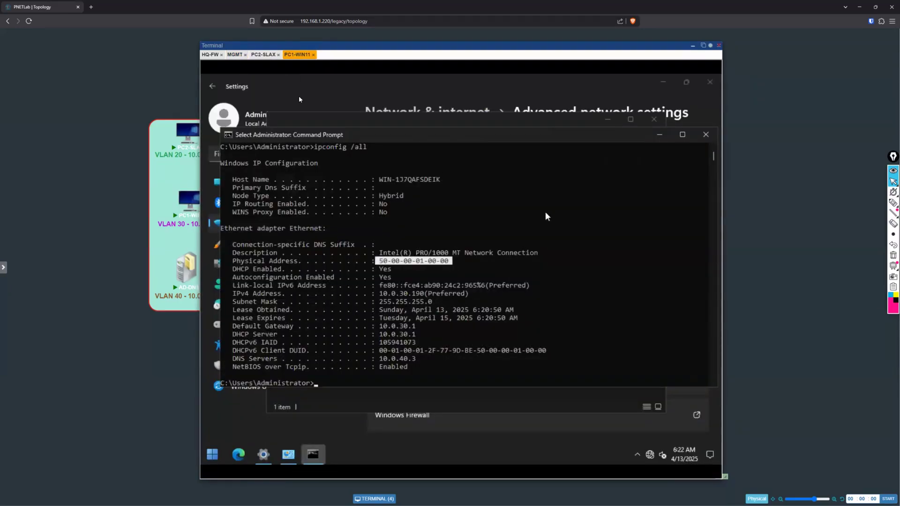
click(234, 55)
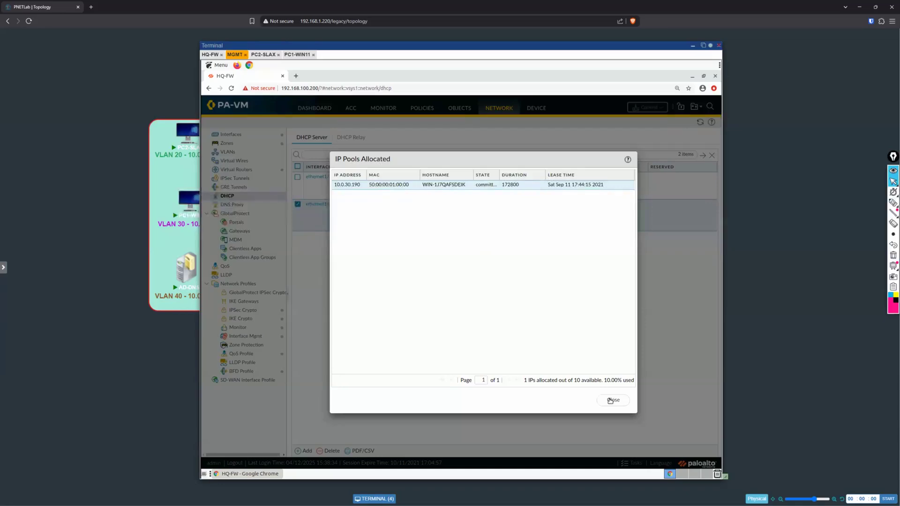
Step: Close the ethernet1/3.30 allocation and review the IP pool allocation of the ethernet1/3.20 DHCP server
click(610, 400)
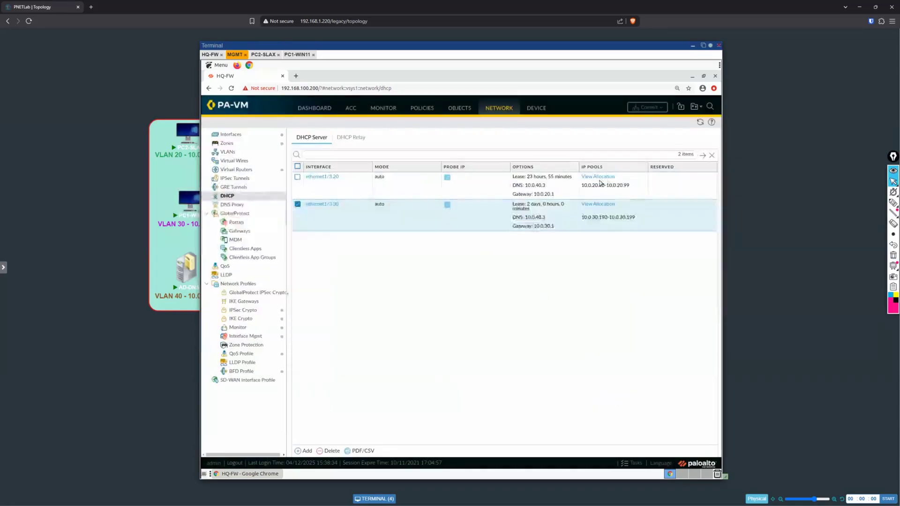
click(602, 177)
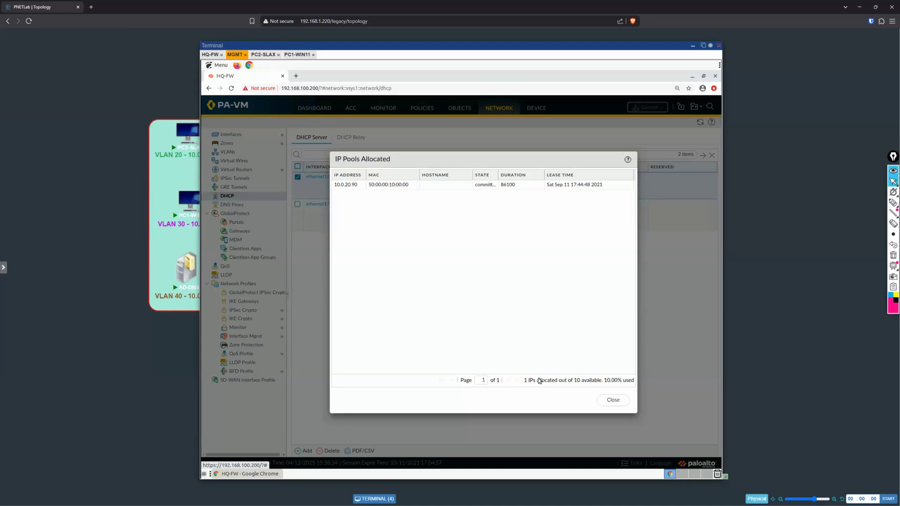
click(610, 398)
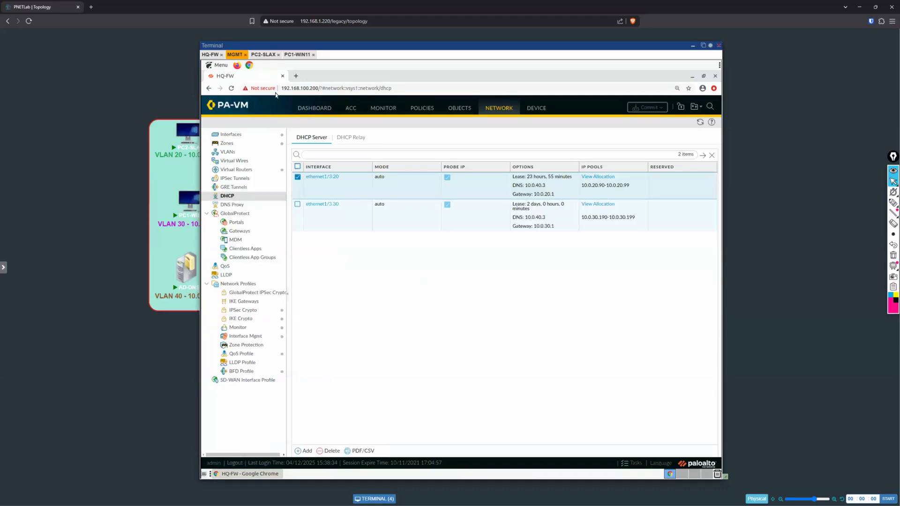
Step: Return to PC1-WIN11 and minimize its Command Prompt window
click(296, 54)
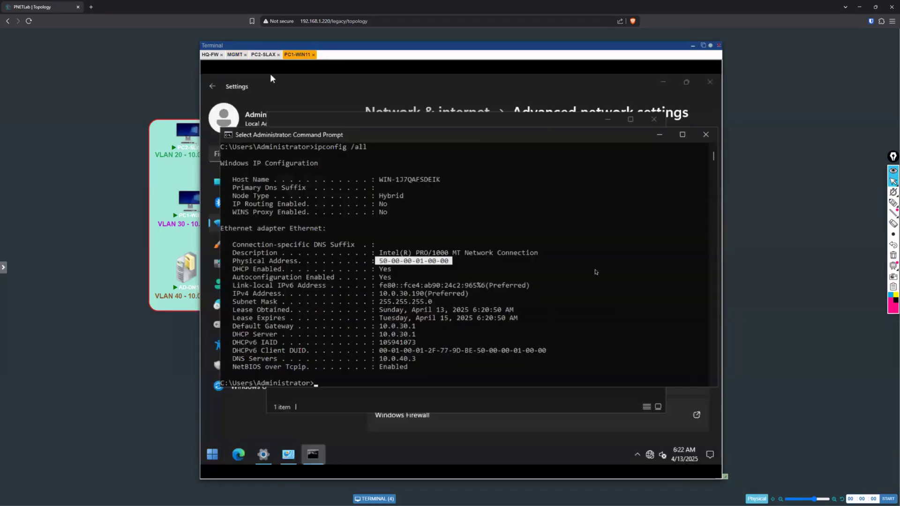
click(589, 228)
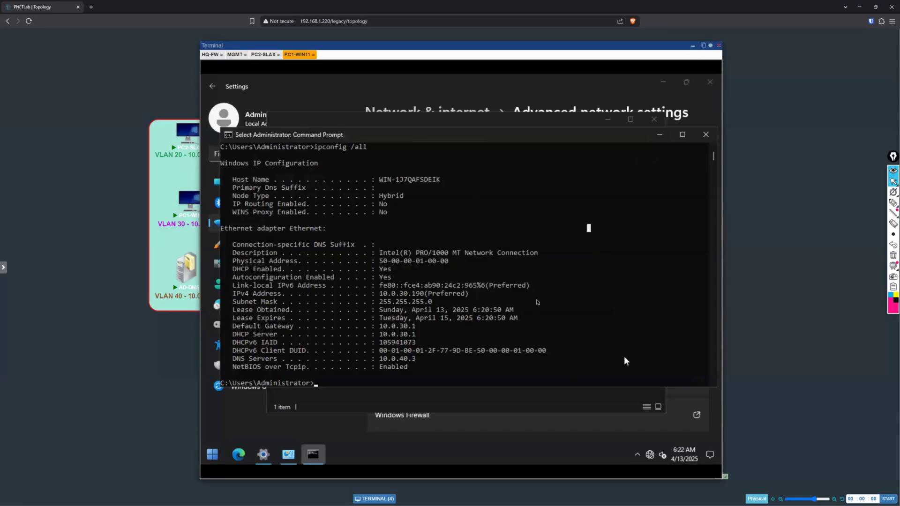
click(660, 136)
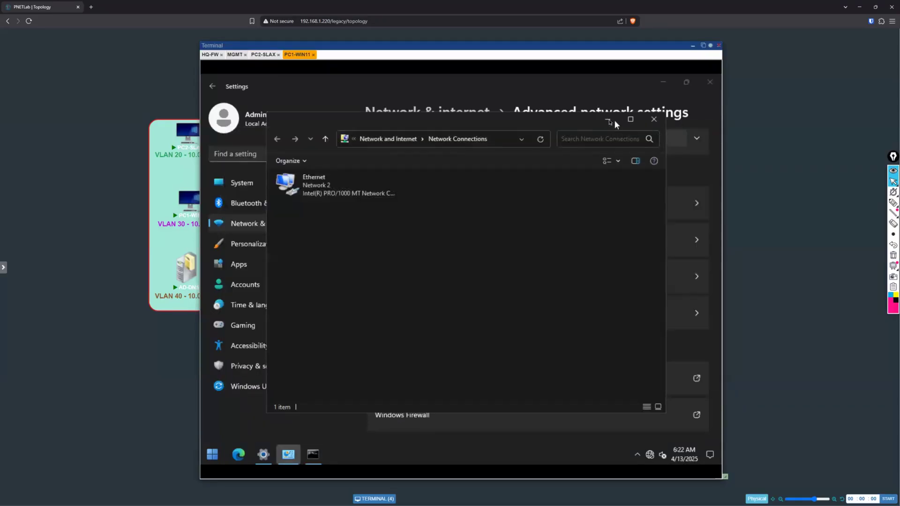
Step: Minimize Network Connections on PC1-WIN11, switch to PC2-SLAX and browse to google.com in its web browser
click(609, 121)
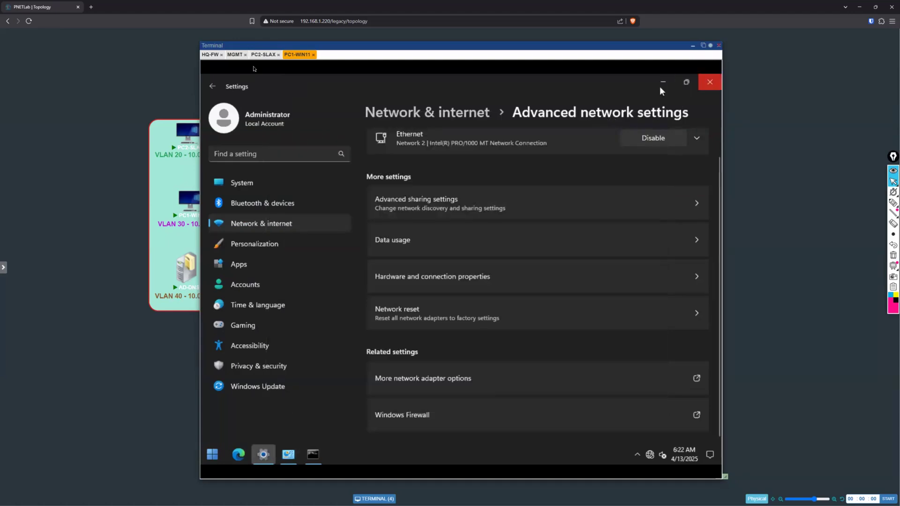
click(263, 55)
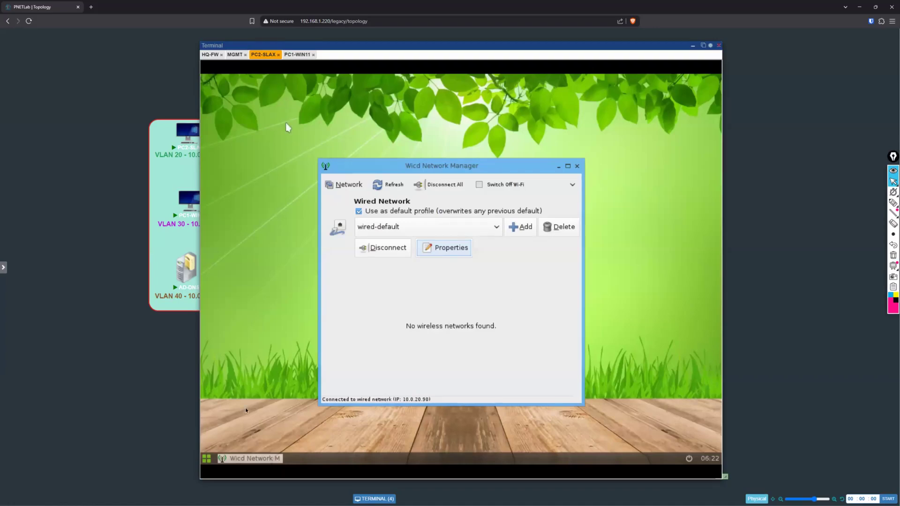
click(208, 461)
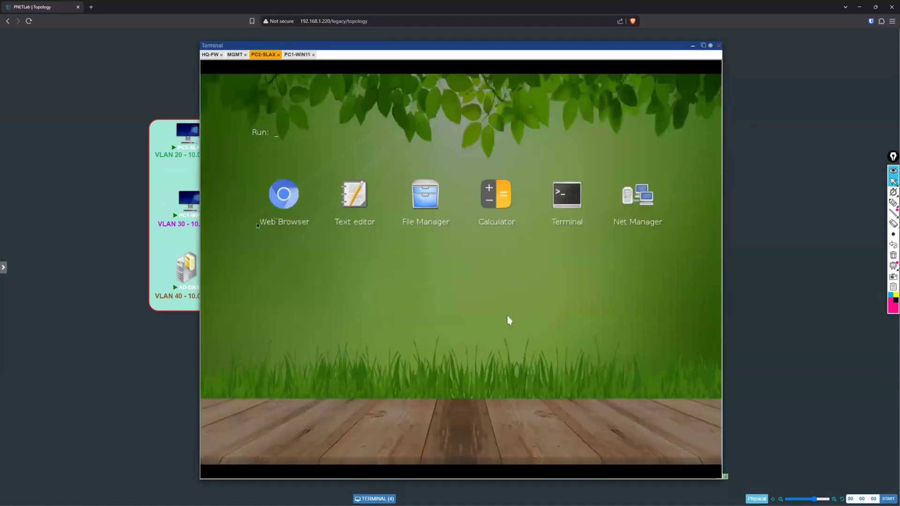
click(586, 311)
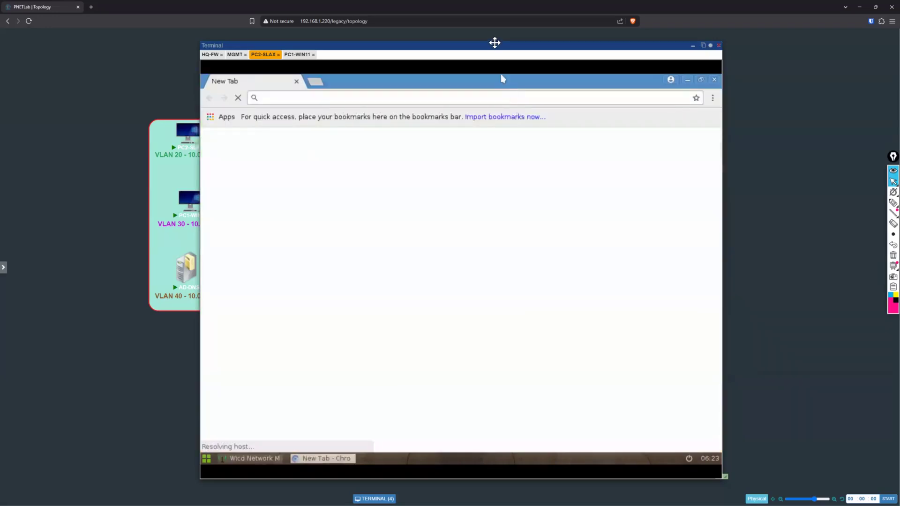
drag(494, 42, 546, 44)
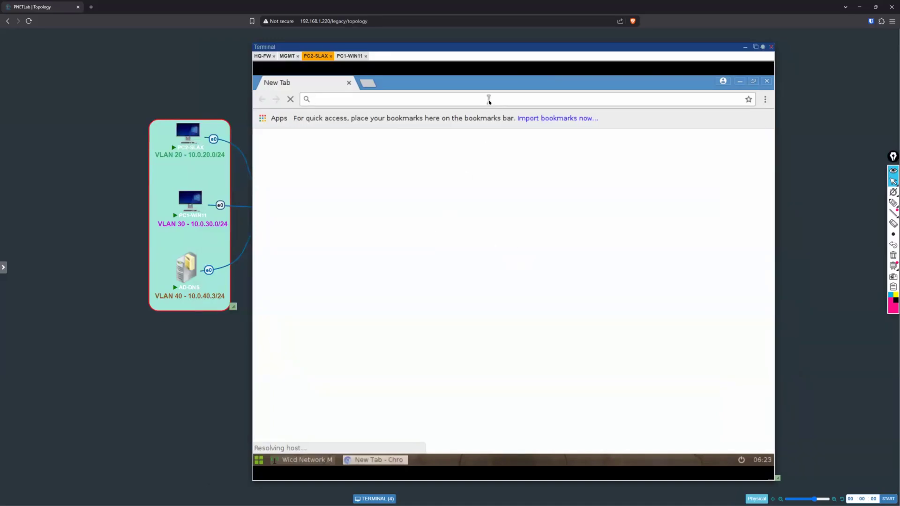
text(google.com)
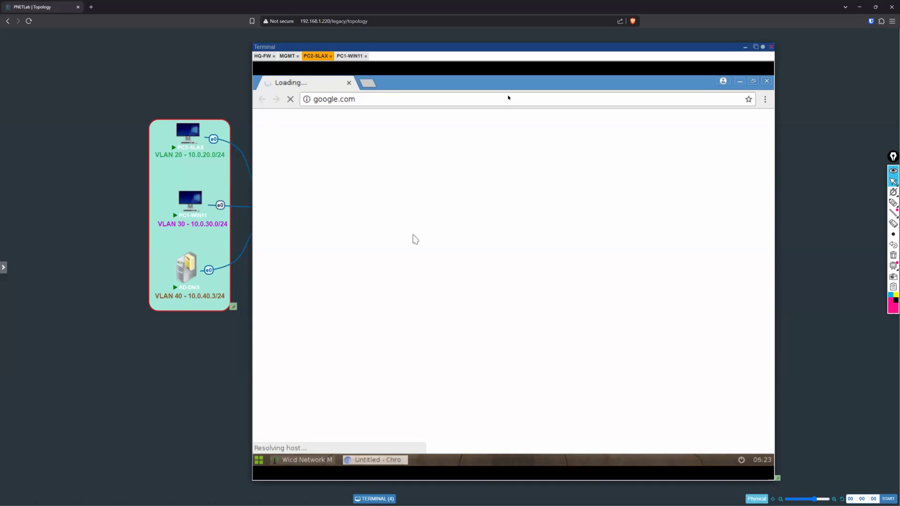
Step: Uncover the topology and circle PC2-SLAX, AD-DNS and the google.com address in pink ink, writing google.com beside PC2-SLAX
drag(520, 47, 624, 314)
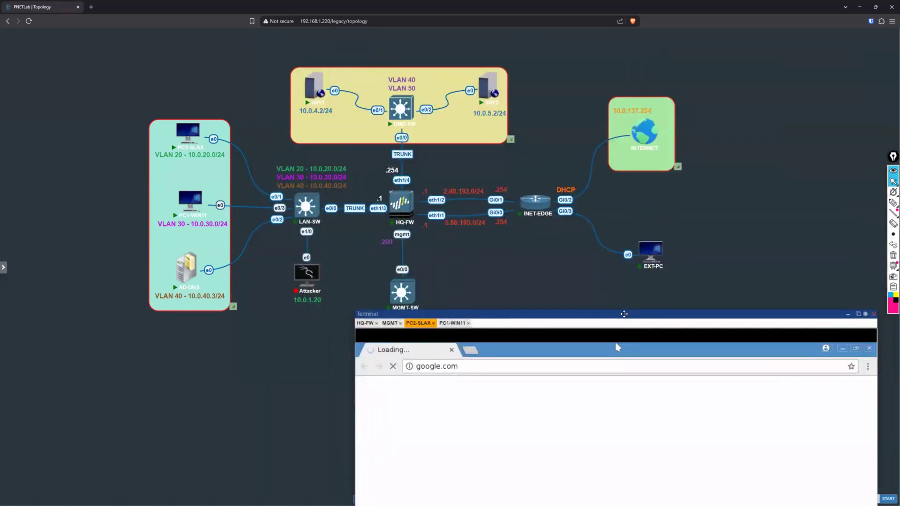
click(892, 202)
mouse_move(200, 244)
mouse_down()
mouse_move(166, 314)
mouse_move(201, 255)
mouse_up()
mouse_move(199, 115)
mouse_down()
mouse_move(163, 136)
mouse_move(227, 127)
mouse_up()
mouse_move(143, 121)
mouse_down()
mouse_move(154, 96)
mouse_move(193, 92)
mouse_up()
mouse_move(452, 349)
mouse_down()
mouse_move(418, 388)
mouse_move(456, 396)
mouse_up()
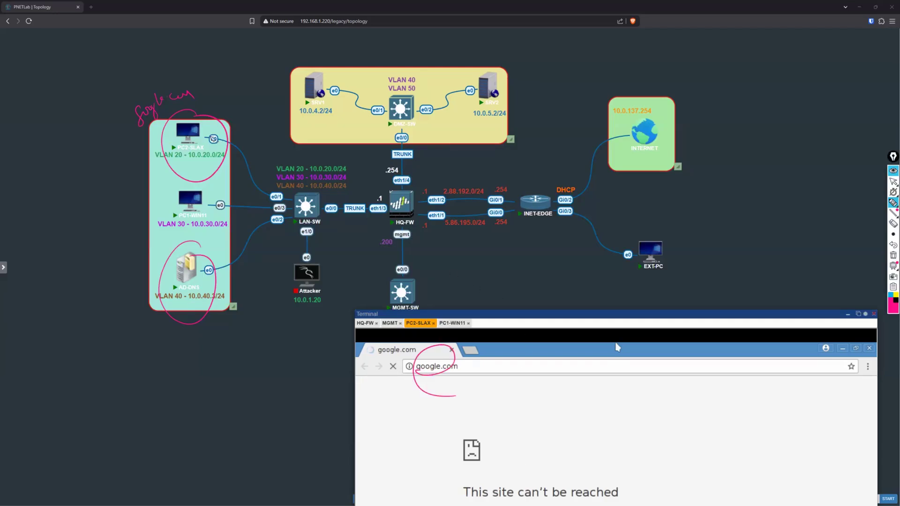
Step: Trace the DNS lookup from PC2-SLAX via HQ-FW to AD-DNS and the traffic path to INTERNET, and clear all ink
mouse_move(210, 133)
mouse_down()
mouse_move(263, 187)
mouse_move(395, 213)
mouse_move(263, 236)
mouse_move(213, 284)
mouse_up()
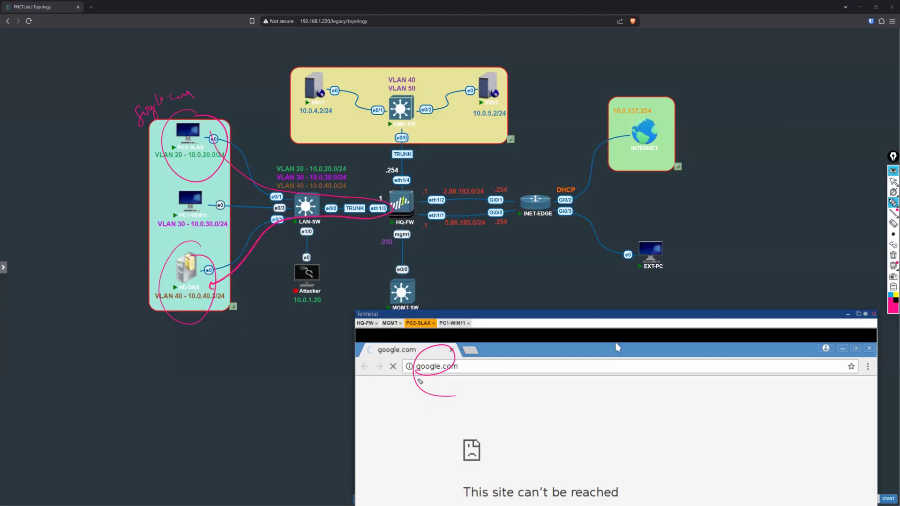
mouse_move(228, 295)
mouse_down()
mouse_move(406, 218)
mouse_move(298, 189)
mouse_move(234, 142)
mouse_move(198, 132)
mouse_move(175, 160)
mouse_move(229, 173)
mouse_move(324, 164)
mouse_move(539, 190)
mouse_move(606, 151)
mouse_up()
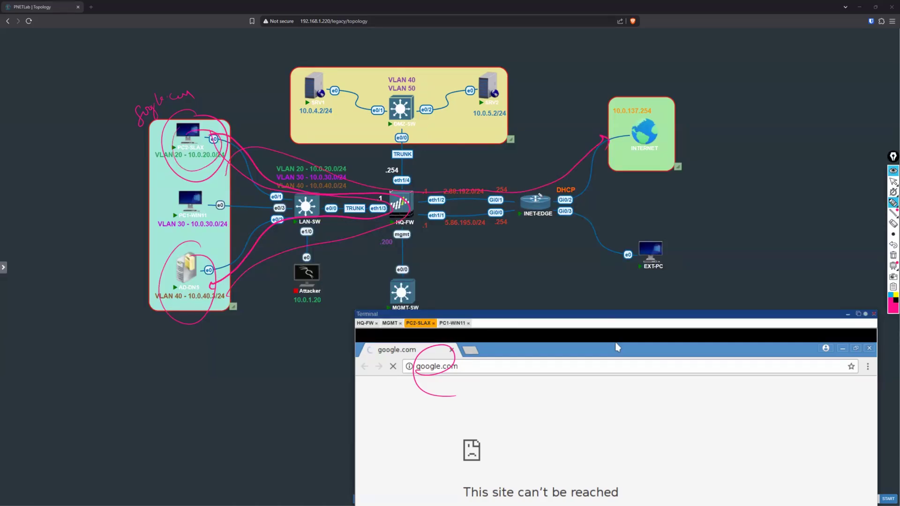
click(892, 181)
drag(698, 319, 661, 260)
drag(669, 313, 568, 53)
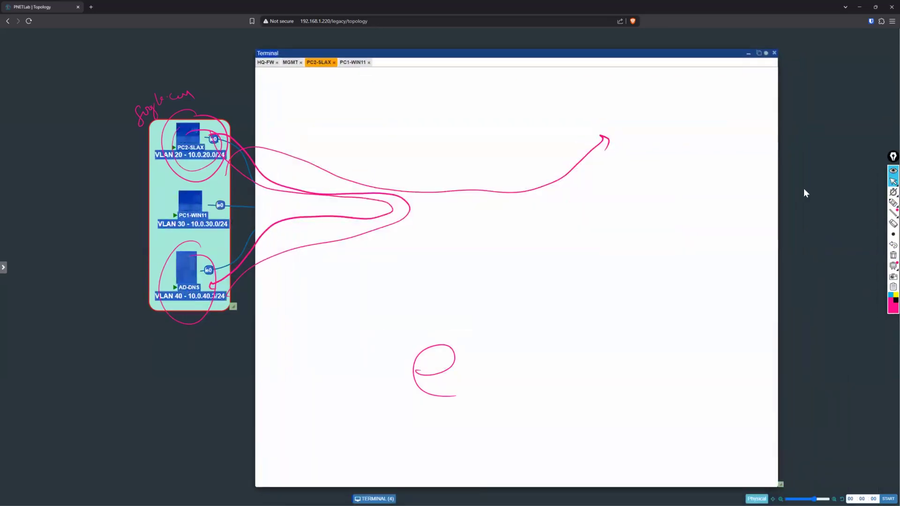
click(893, 255)
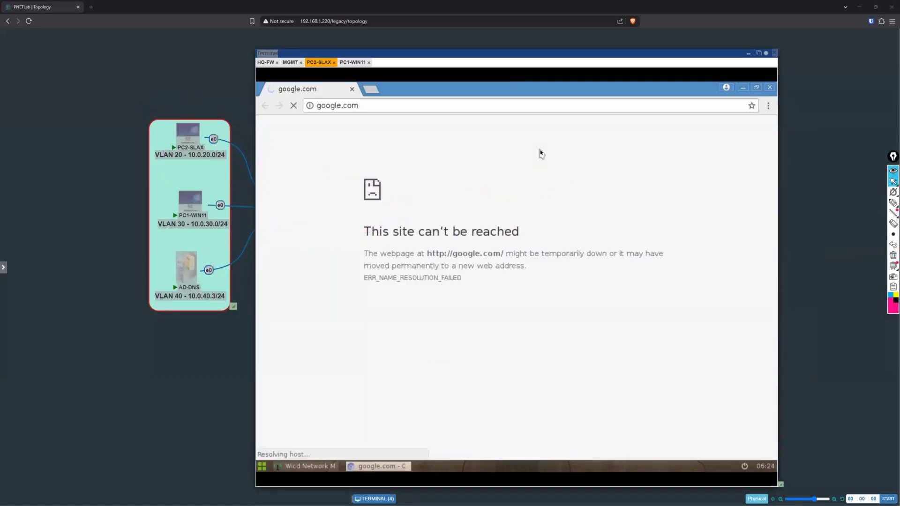
Step: Switch to the MGMT session and open the traffic log of HQ-FW
click(289, 63)
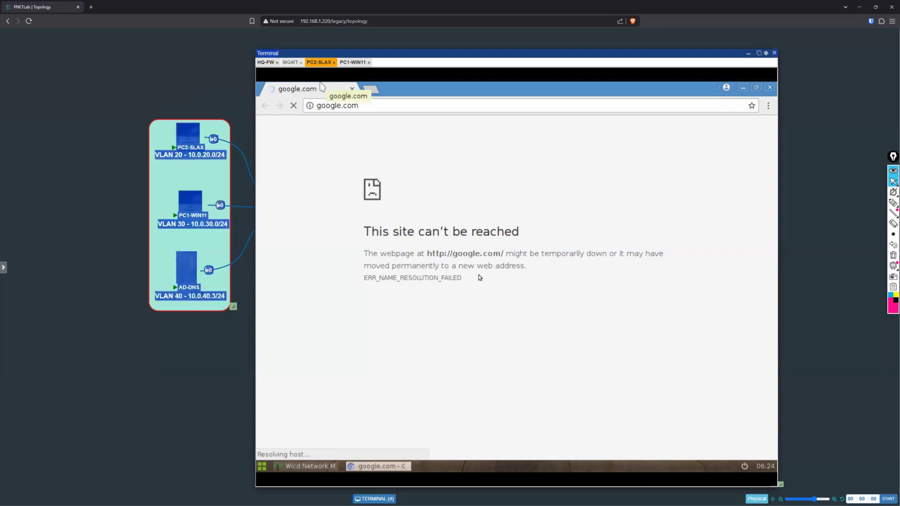
click(765, 53)
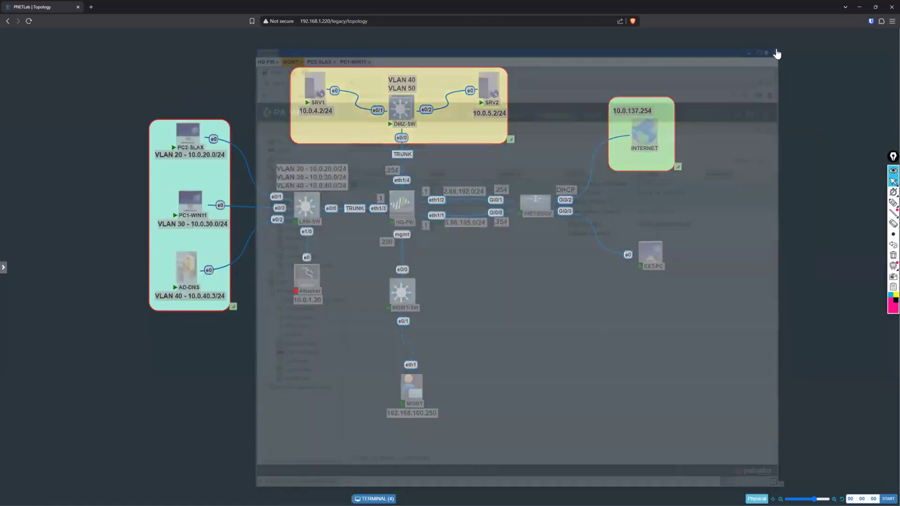
click(774, 52)
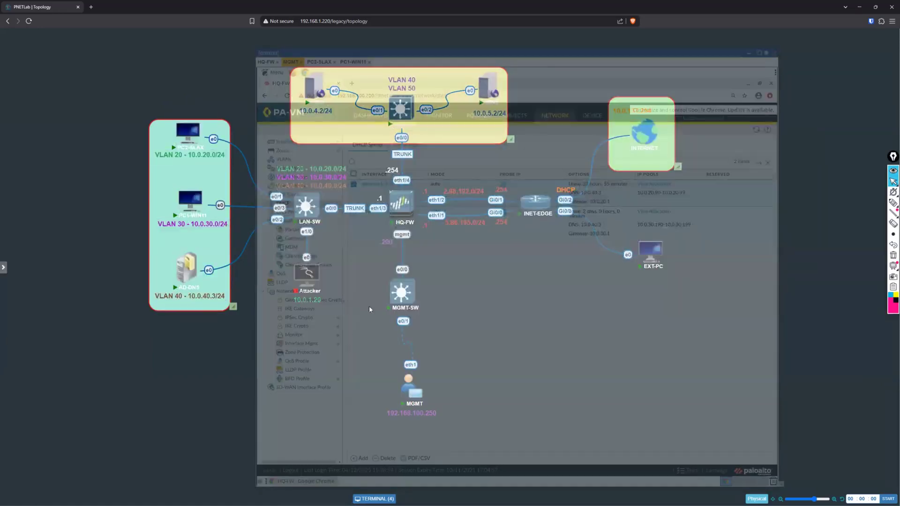
click(382, 498)
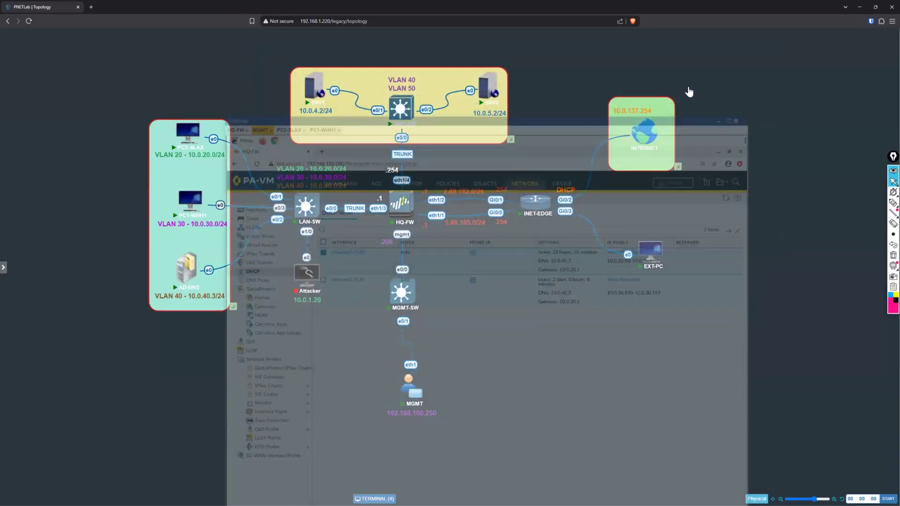
drag(481, 120, 434, 86)
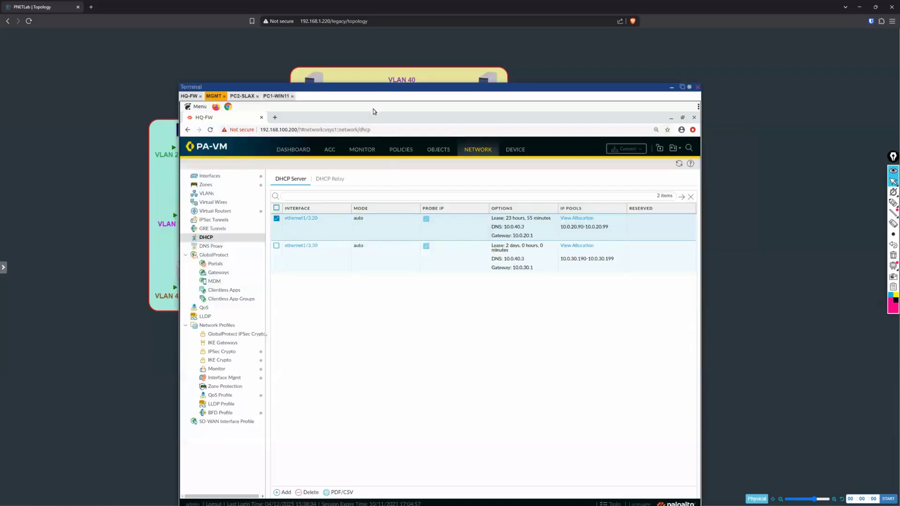
drag(370, 87, 381, 48)
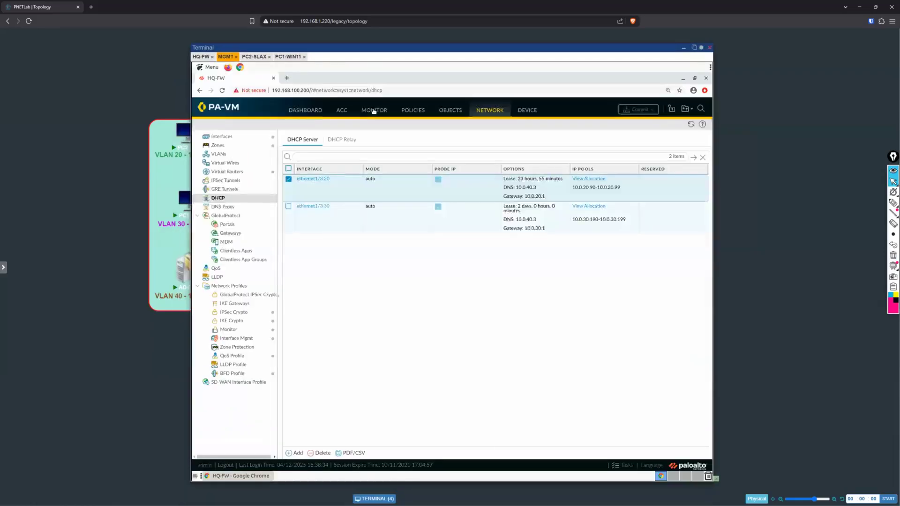
click(374, 110)
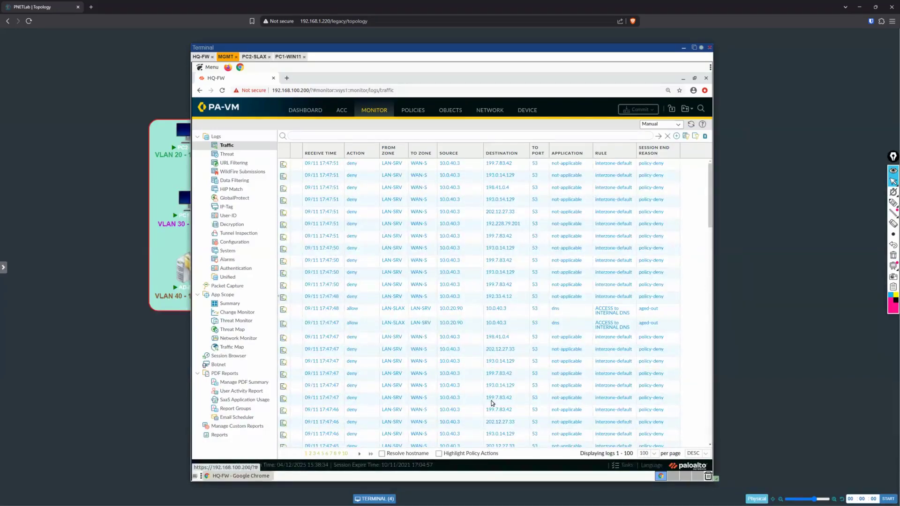
Step: Mark the allowed DNS entries from 10.0.20.90 to 10.0.40.3, highlighting their zones, addresses, port, application and action, and clear the ink
click(892, 202)
mouse_move(294, 302)
mouse_down()
mouse_move(277, 328)
mouse_move(471, 334)
mouse_up()
mouse_move(635, 332)
mouse_down()
mouse_move(680, 303)
mouse_move(292, 303)
mouse_up()
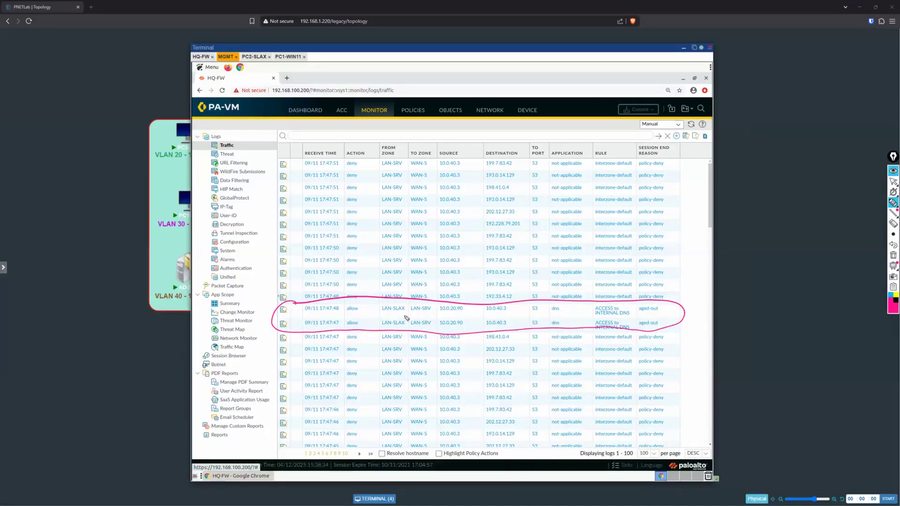
mouse_move(382, 314)
mouse_down()
mouse_move(466, 306)
mouse_move(437, 305)
mouse_move(443, 315)
mouse_up()
mouse_move(507, 313)
mouse_down()
mouse_move(487, 307)
mouse_move(506, 302)
mouse_up()
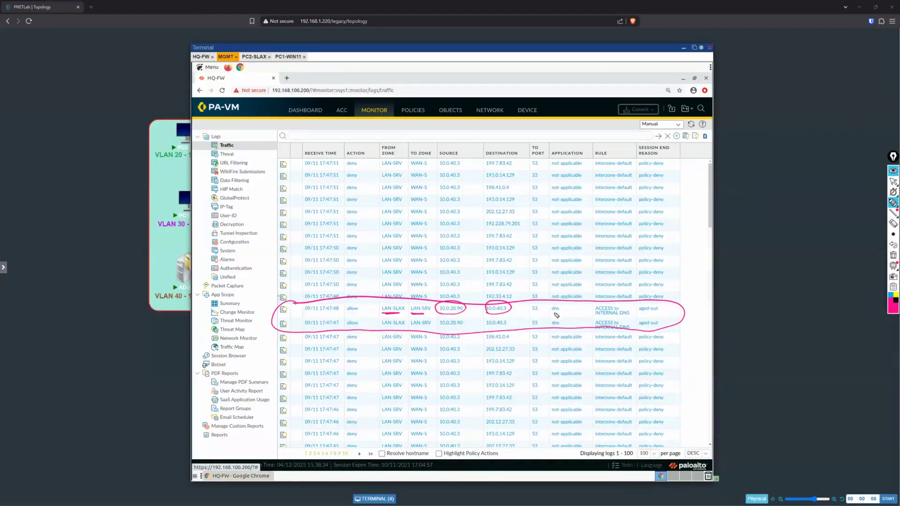
mouse_move(554, 319)
mouse_down()
mouse_move(566, 312)
mouse_move(528, 303)
mouse_move(528, 314)
mouse_move(551, 330)
mouse_move(534, 317)
mouse_move(539, 333)
mouse_up()
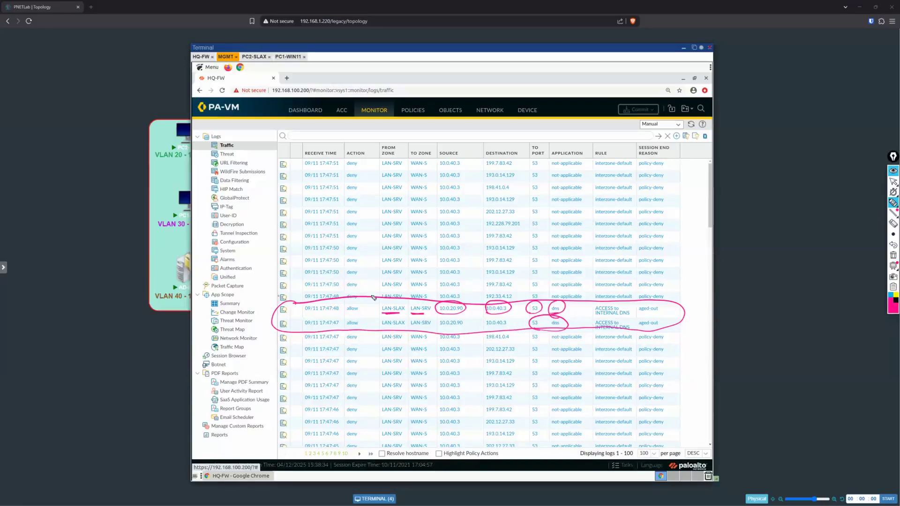
mouse_move(348, 302)
mouse_down()
mouse_move(357, 327)
mouse_move(347, 302)
mouse_up()
click(893, 181)
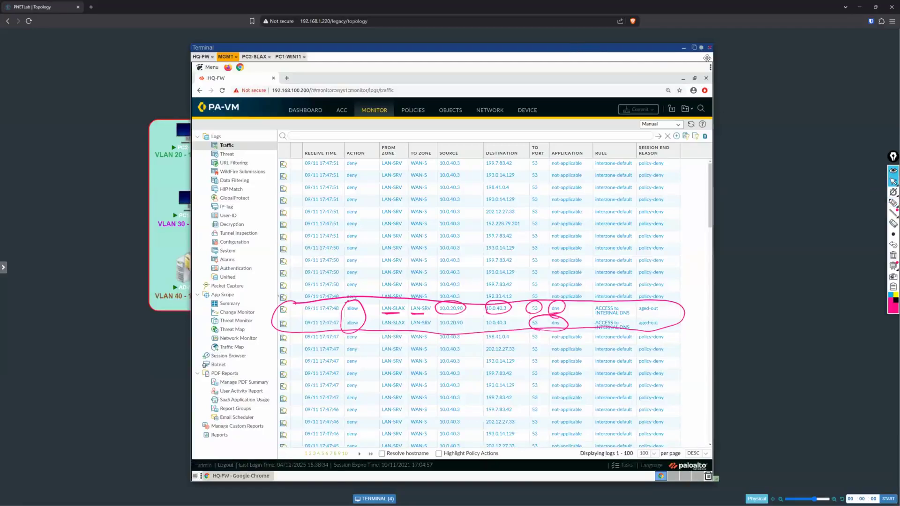
drag(575, 51, 705, 47)
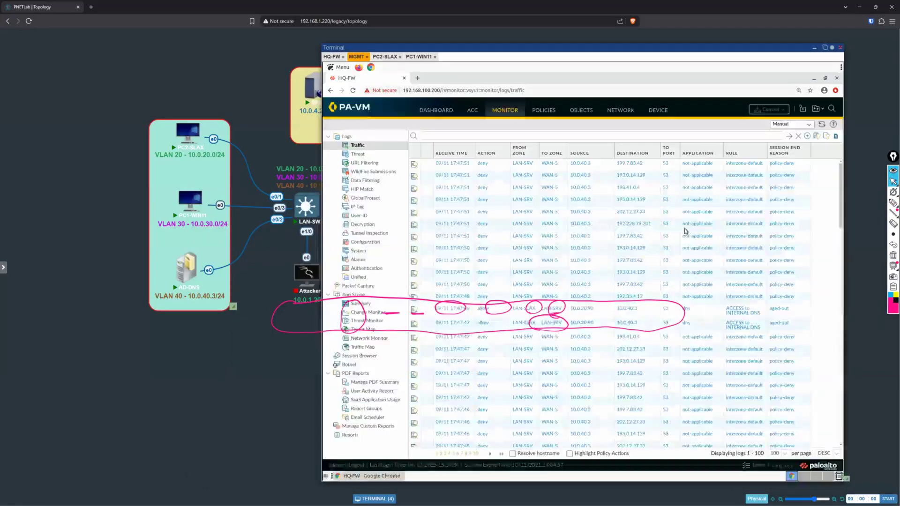
click(893, 254)
Step: Trace the query from PC2-SLAX to AD-DNS on the topology and mark LAN-SRV and source 10.0.40.3 in the traffic log
click(892, 203)
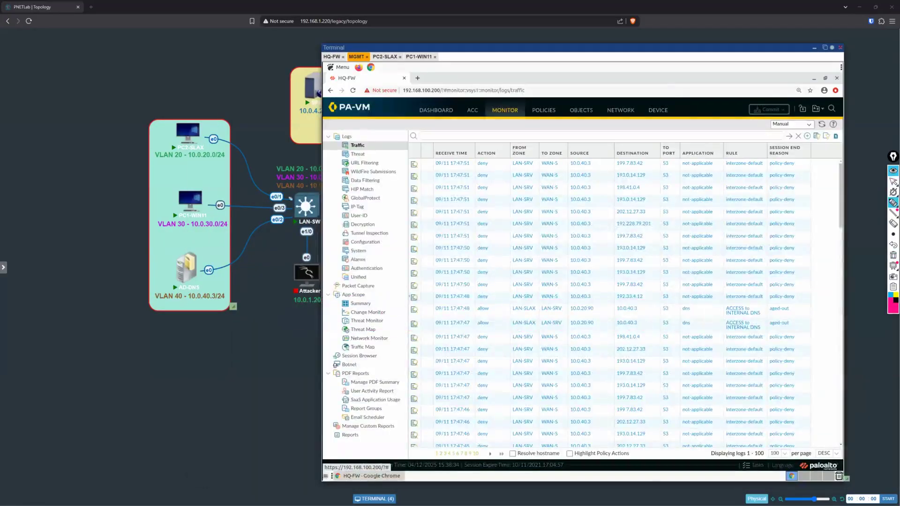
mouse_move(200, 122)
mouse_down()
mouse_move(162, 159)
mouse_move(211, 145)
mouse_move(323, 208)
mouse_move(275, 239)
mouse_up()
drag(244, 279, 208, 291)
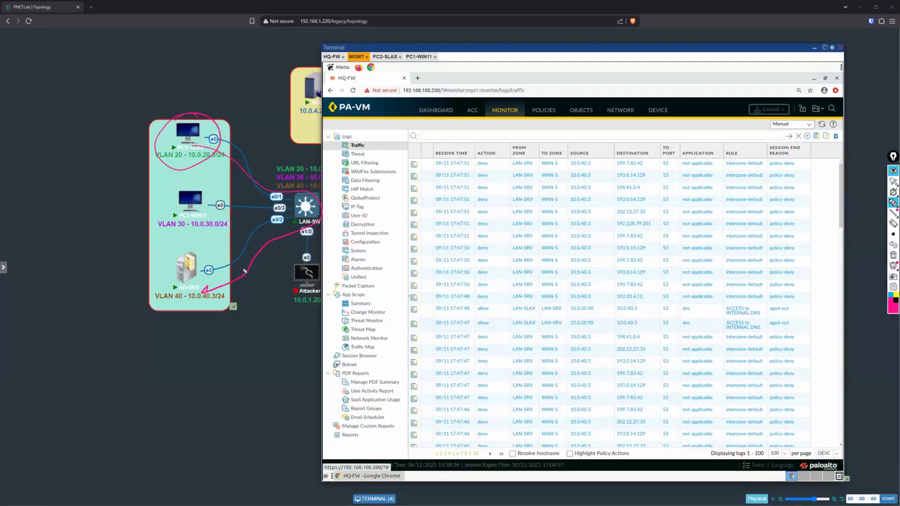
drag(599, 400, 611, 424)
mouse_move(512, 168)
mouse_down()
mouse_move(534, 164)
mouse_move(516, 153)
mouse_up()
drag(589, 170, 569, 172)
drag(195, 303, 188, 307)
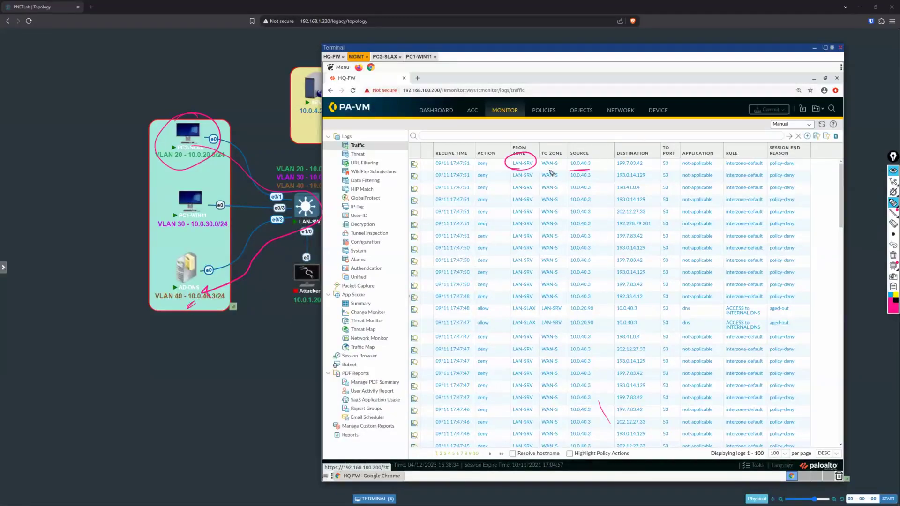
Step: Mark the WAN-S, deny and policy-deny values in the log, trace the outbound path of AD-DNS, and clear all ink
mouse_move(543, 157)
mouse_down()
mouse_move(564, 173)
mouse_move(561, 278)
mouse_move(549, 304)
mouse_move(537, 269)
mouse_move(552, 163)
mouse_move(543, 176)
mouse_up()
mouse_move(481, 150)
mouse_down()
mouse_move(472, 278)
mouse_move(481, 306)
mouse_move(501, 230)
mouse_move(498, 176)
mouse_move(477, 152)
mouse_up()
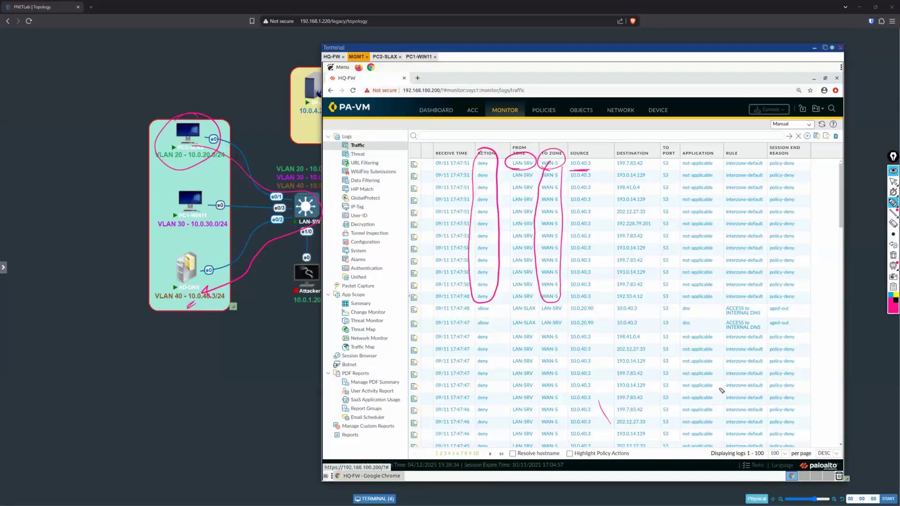
mouse_move(801, 157)
mouse_down()
mouse_move(763, 162)
mouse_move(764, 248)
mouse_move(792, 302)
mouse_move(809, 279)
mouse_move(800, 153)
mouse_up()
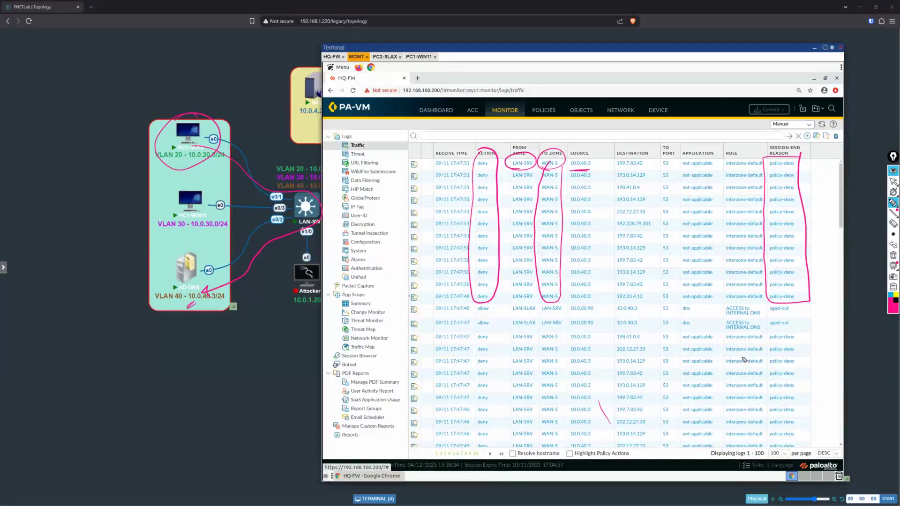
mouse_move(212, 244)
mouse_down()
mouse_move(178, 295)
mouse_move(349, 230)
mouse_move(625, 191)
mouse_up()
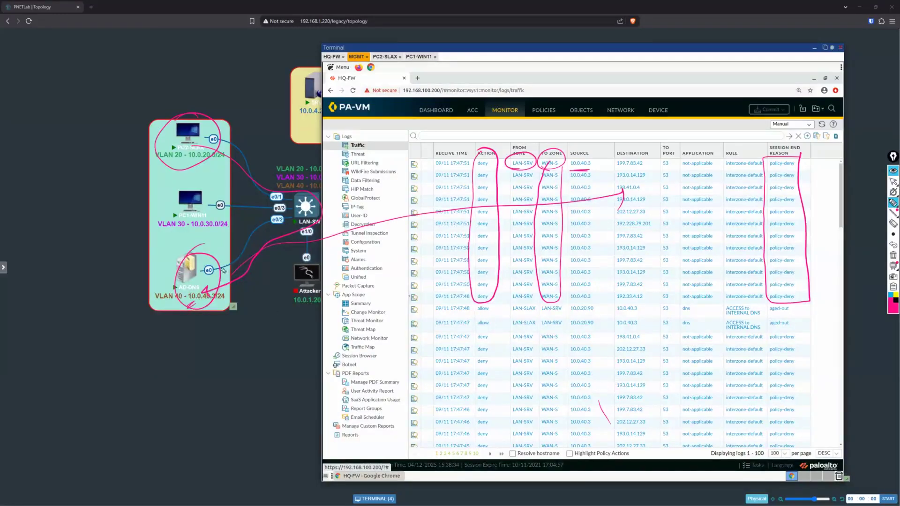
mouse_move(168, 164)
mouse_down()
mouse_move(220, 141)
mouse_move(201, 167)
mouse_up()
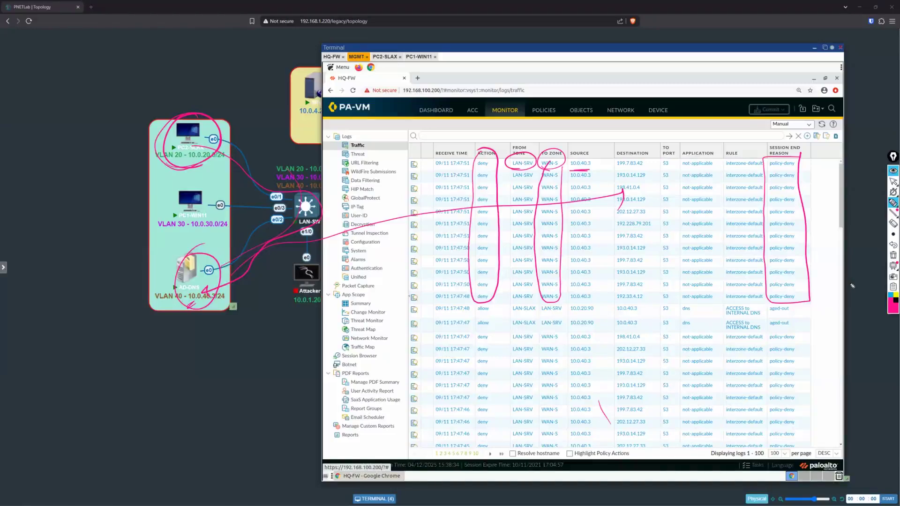
click(892, 255)
click(893, 181)
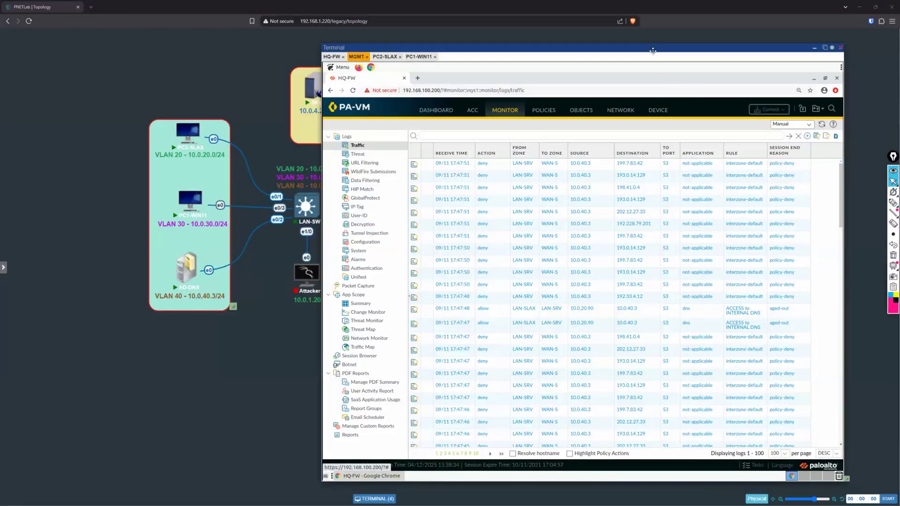
Step: Open the AD-DNS console from the topology and close its session
drag(653, 50, 603, 48)
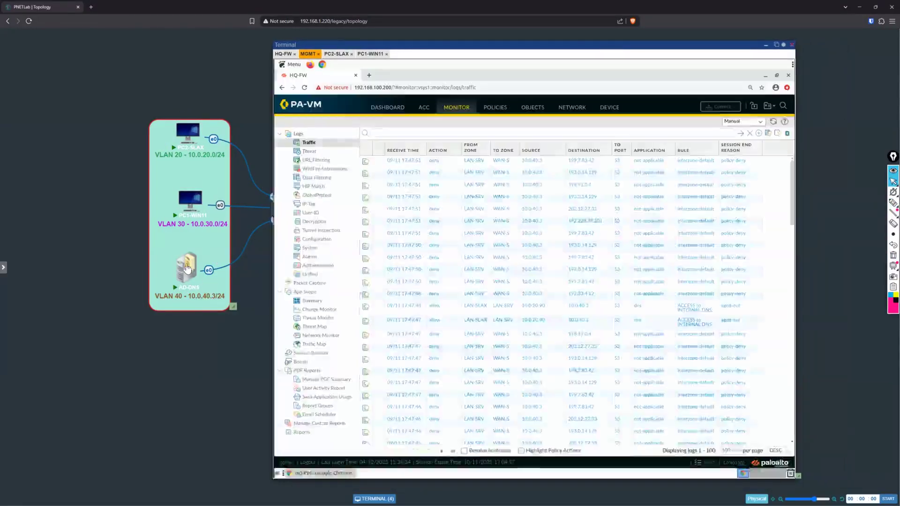
click(195, 247)
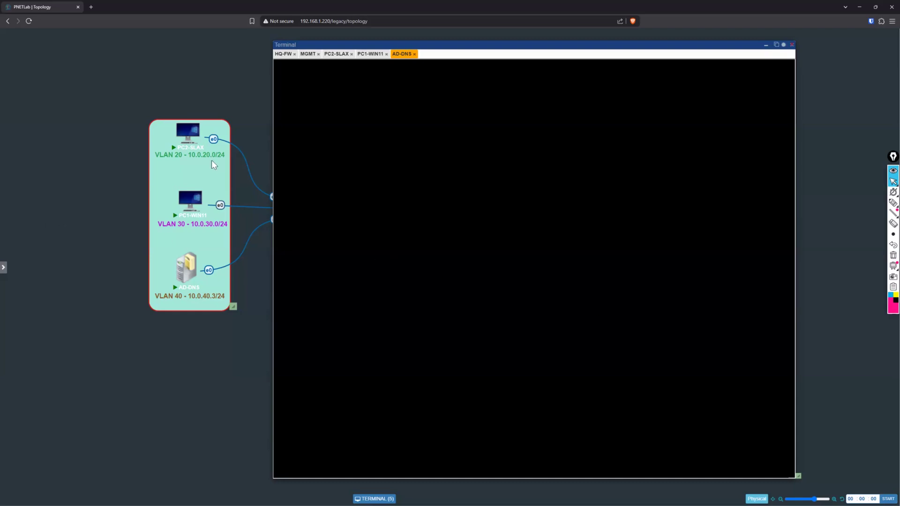
click(414, 54)
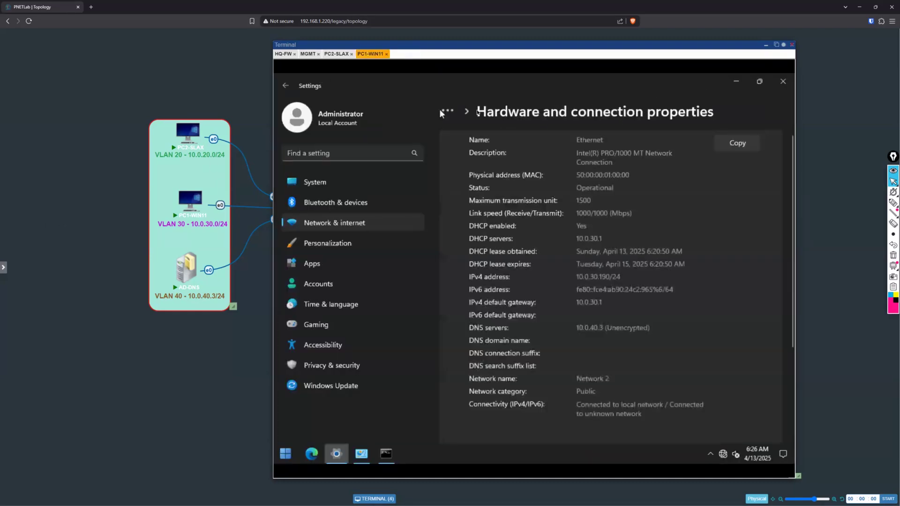
Step: Open the AD-DNS console, stop and restart the node, and reconnect its remote session
click(195, 276)
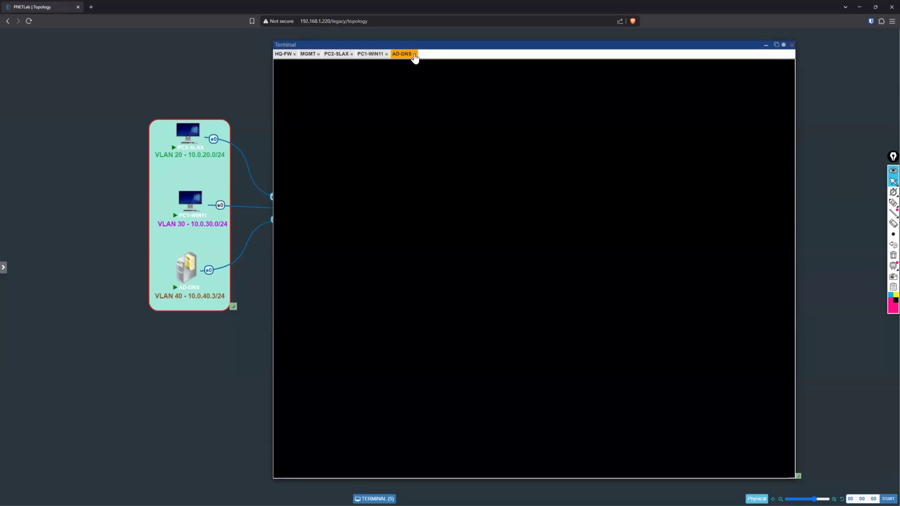
click(182, 248)
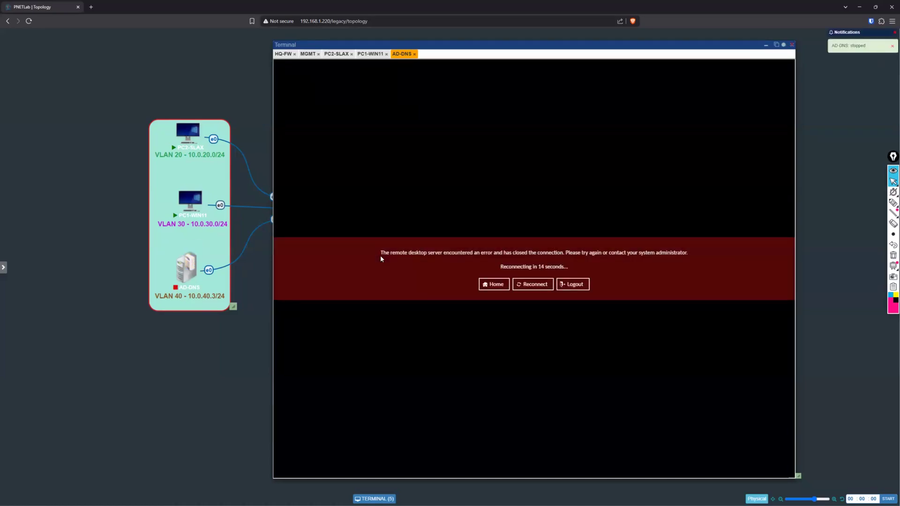
click(171, 247)
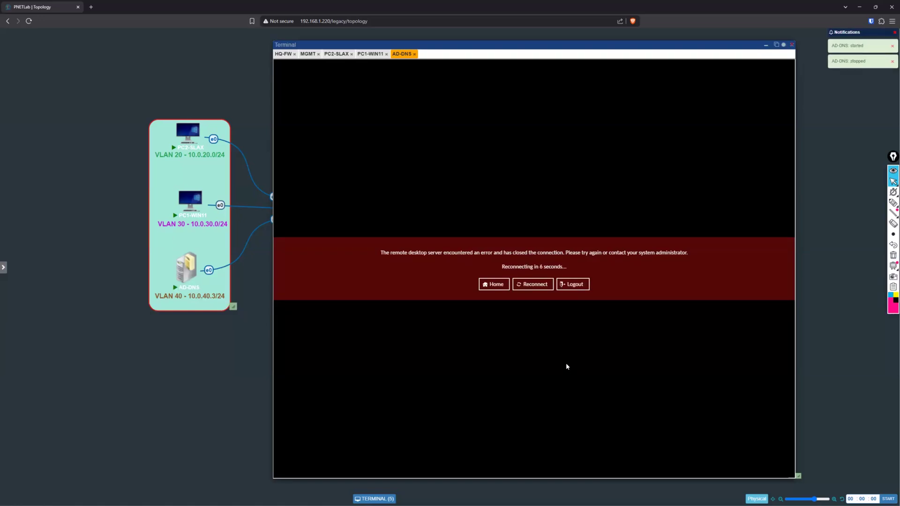
click(532, 284)
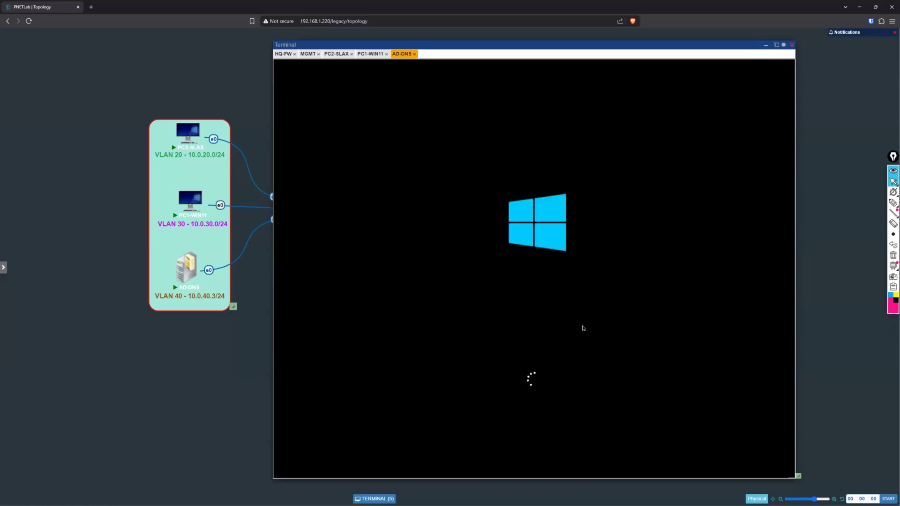
right_click(185, 262)
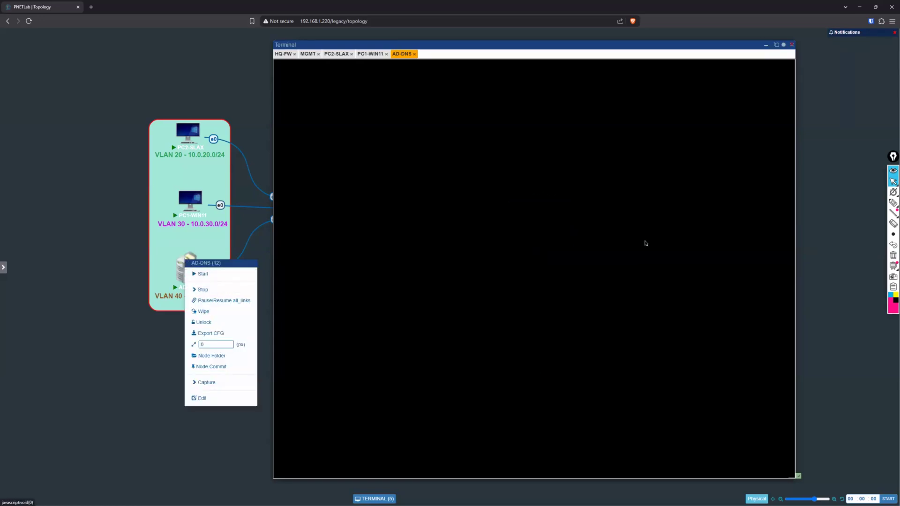
click(241, 234)
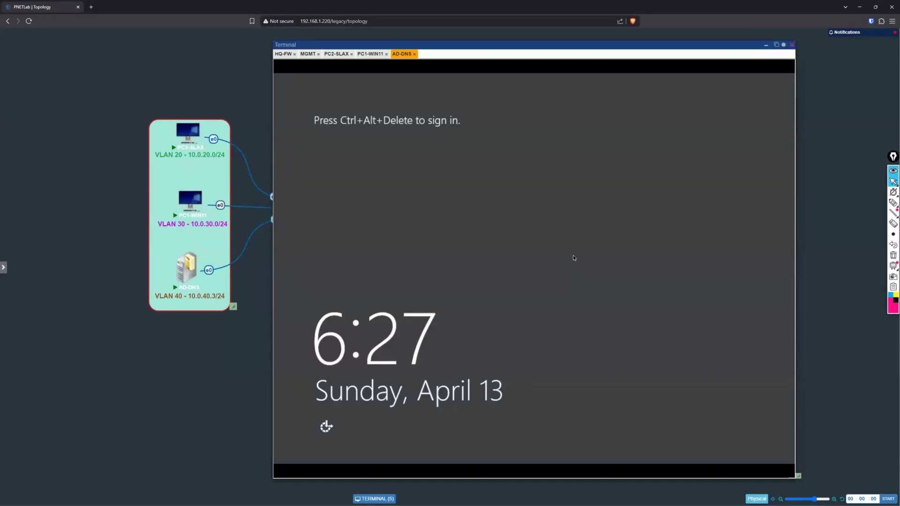
Step: Send the secure sign-in sequence to AD-DNS with Guacamole's on-screen keyboard, and reset the input method to None
key(ctrl+alt+shift)
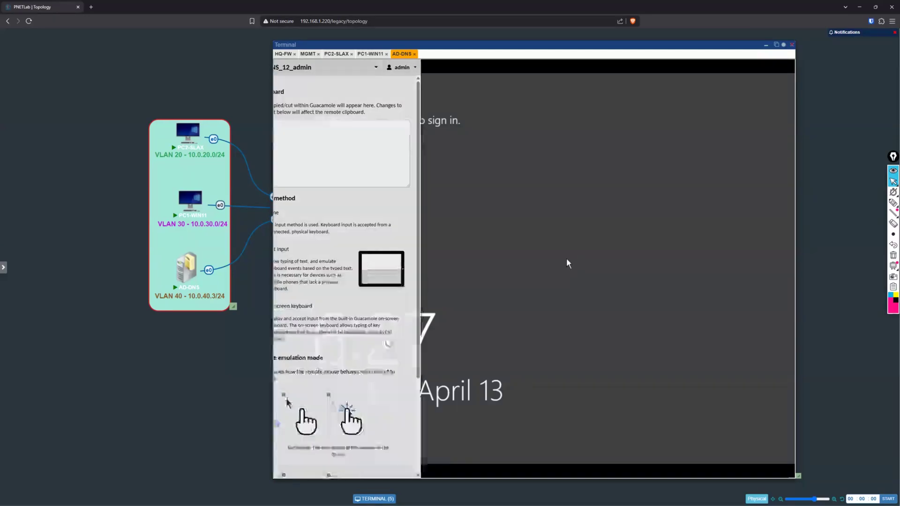
click(303, 306)
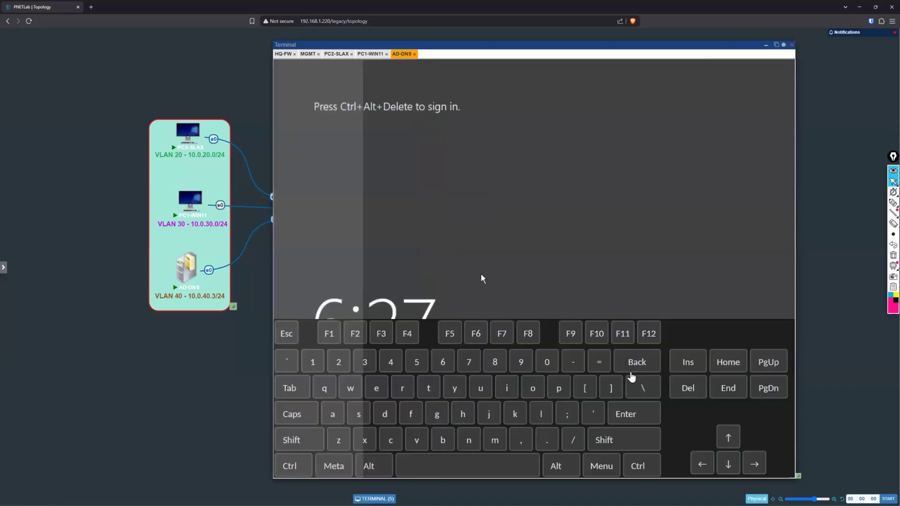
click(635, 466)
click(564, 467)
click(687, 388)
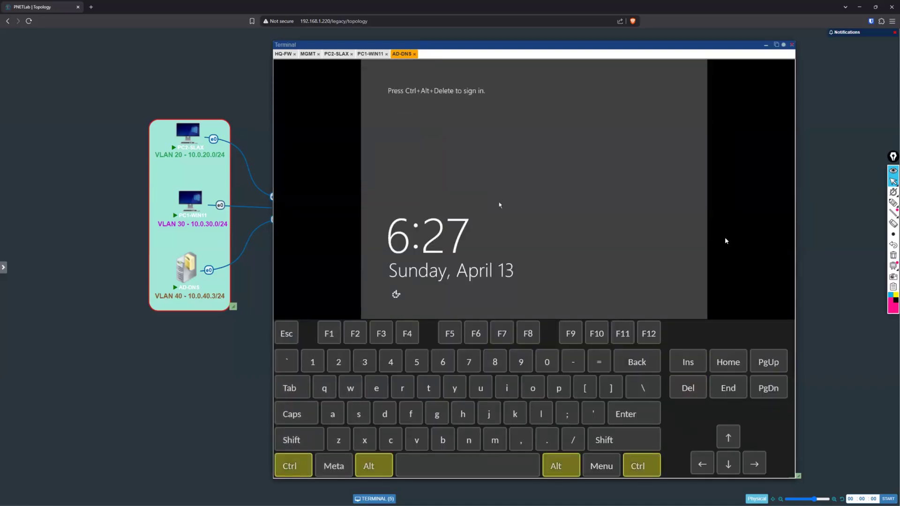
key(ctrl+alt+shift)
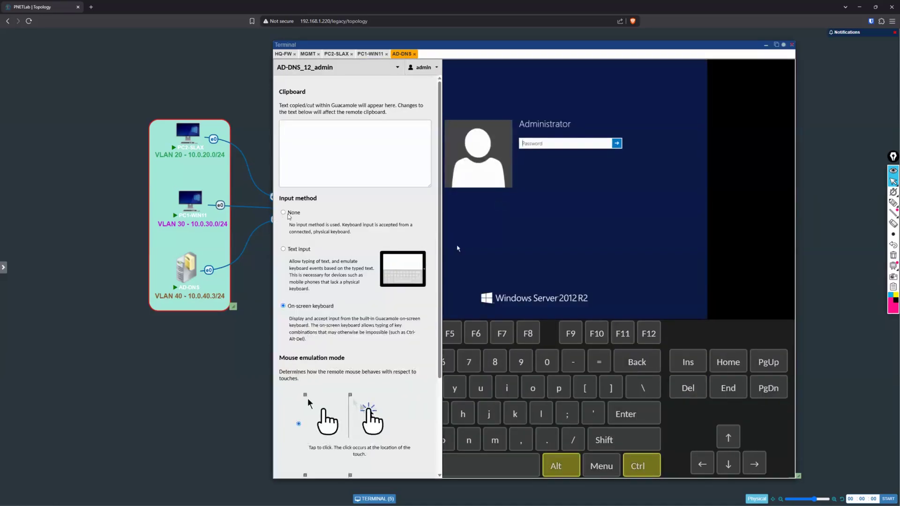
click(287, 214)
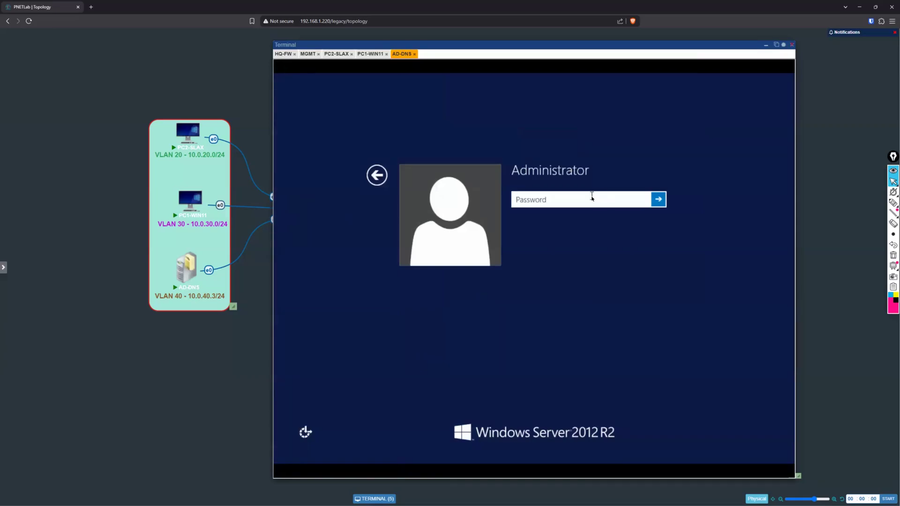
Step: Reopen the AD-DNS console, sign in with the Administrator password, dismiss the Shutdown Event Tracker, and slightly shrink the terminal window
click(415, 55)
click(185, 271)
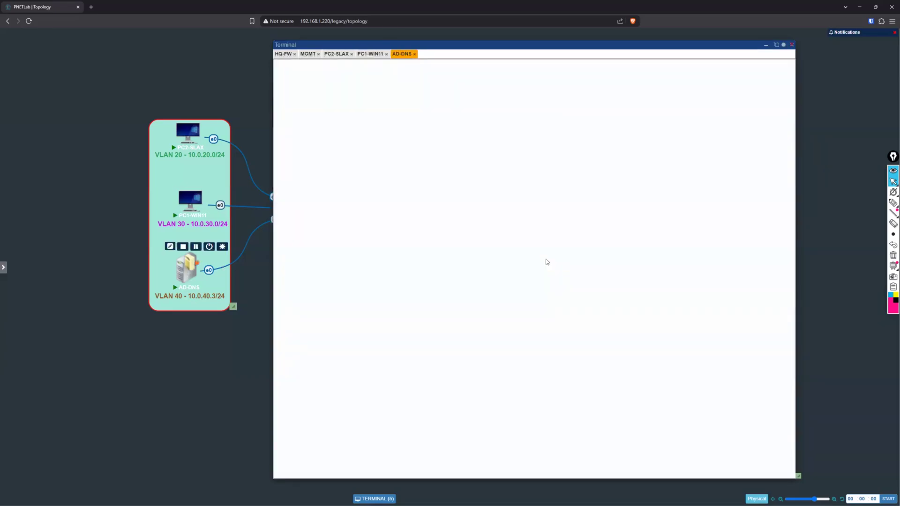
text(*******)
key(Return)
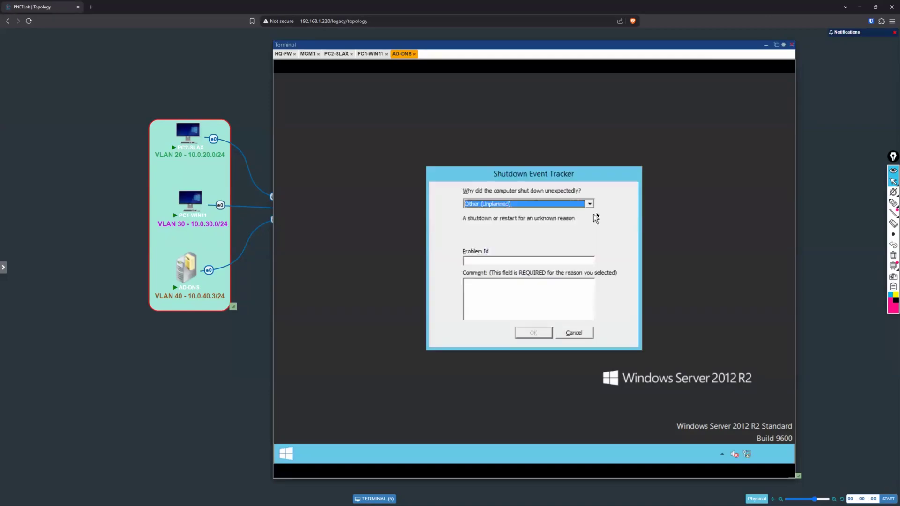
click(575, 333)
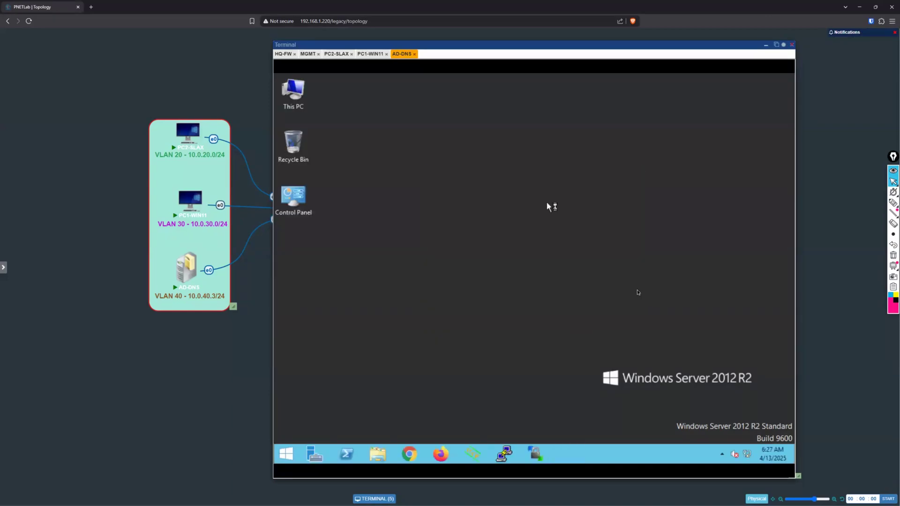
drag(798, 476, 795, 454)
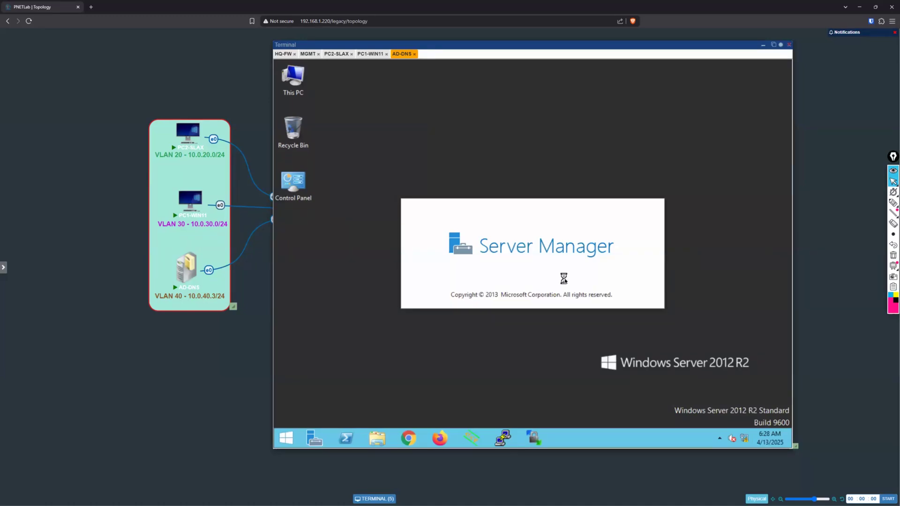
Step: On the MGMT session's firewall, review the security rules, checking the PUBLIC DNS destination of the internal DNS rule and each rule's action
click(308, 55)
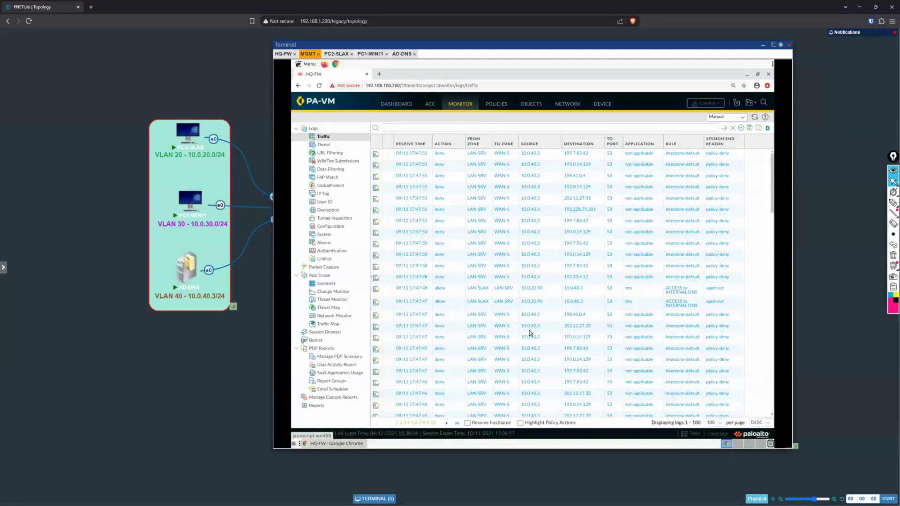
click(496, 103)
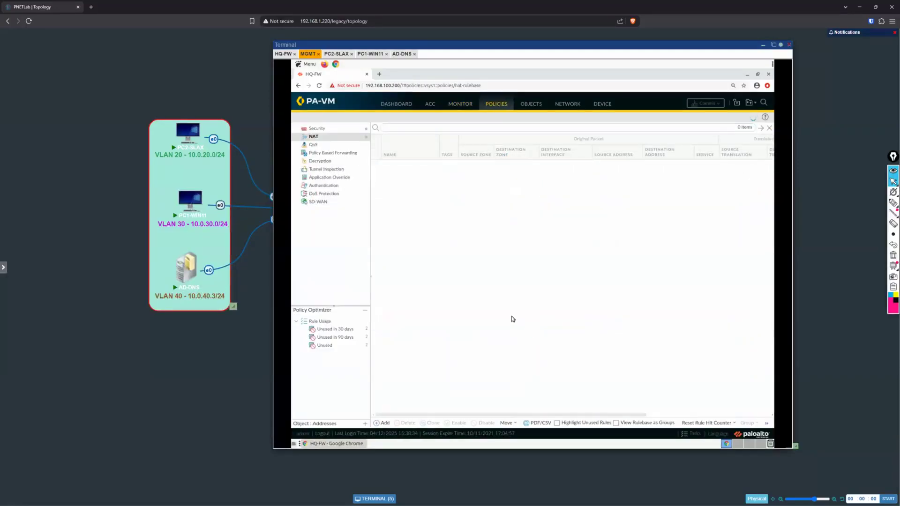
click(327, 128)
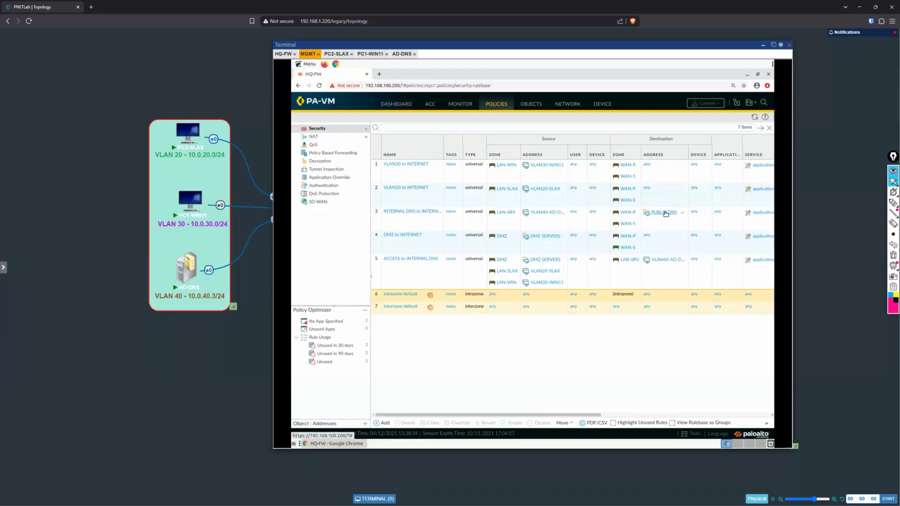
click(683, 214)
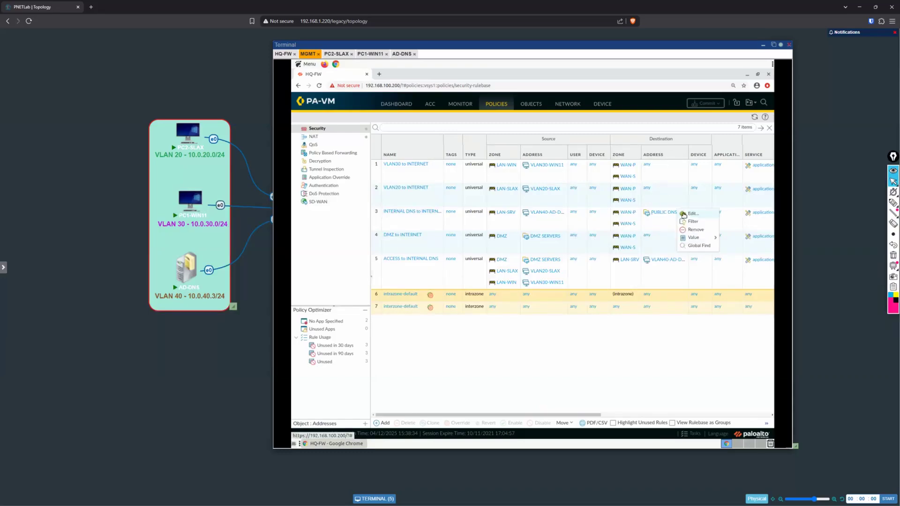
mouse_move(703, 241)
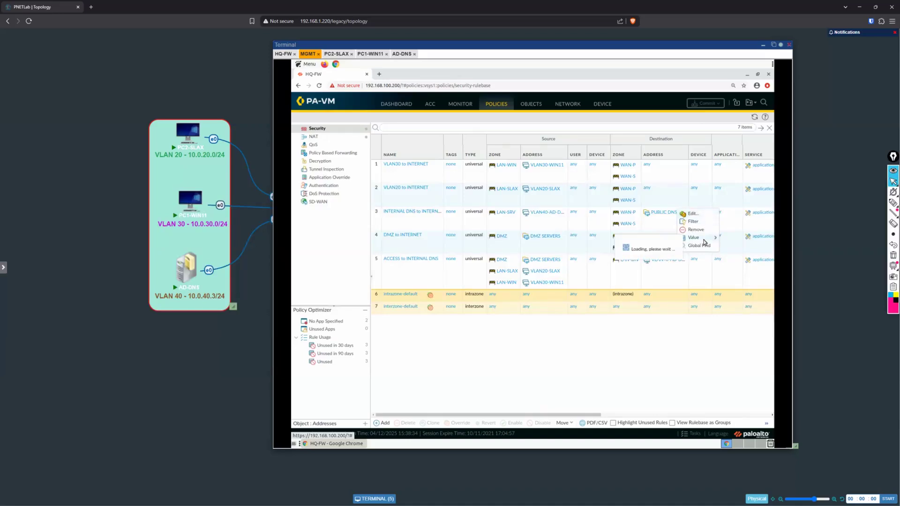
mouse_move(708, 260)
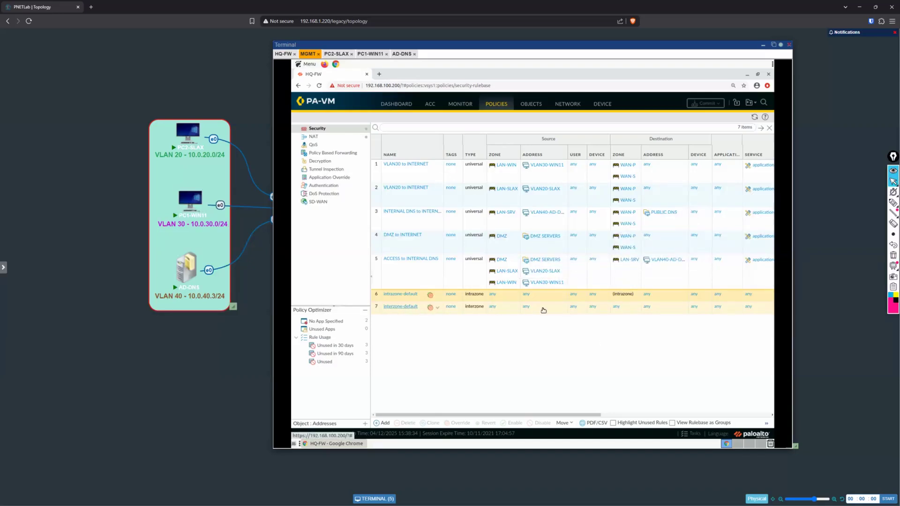
drag(574, 415, 789, 414)
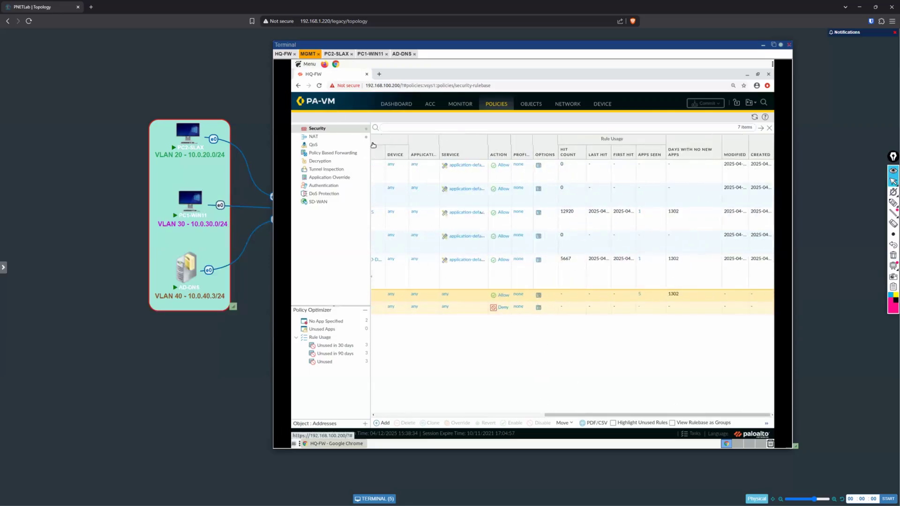
Step: Mark the allowed traffic log entries from 10.0.40.3 to 4.2.2.2 and 8.8.8.8, highlighting their action and INTERNAL DNS to INTERNET rule
click(460, 105)
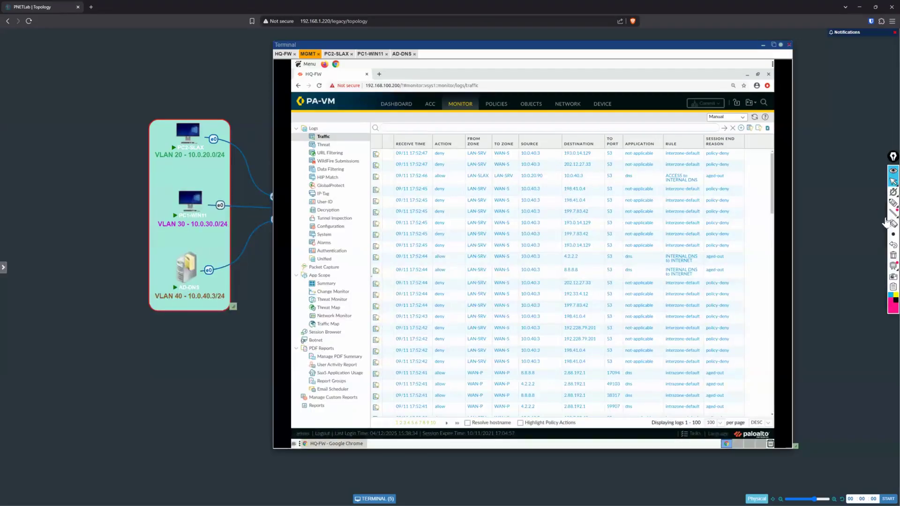
key(ctrl+shift+3)
mouse_move(516, 252)
mouse_down()
mouse_move(526, 276)
mouse_move(644, 276)
mouse_move(627, 255)
mouse_move(517, 253)
mouse_up()
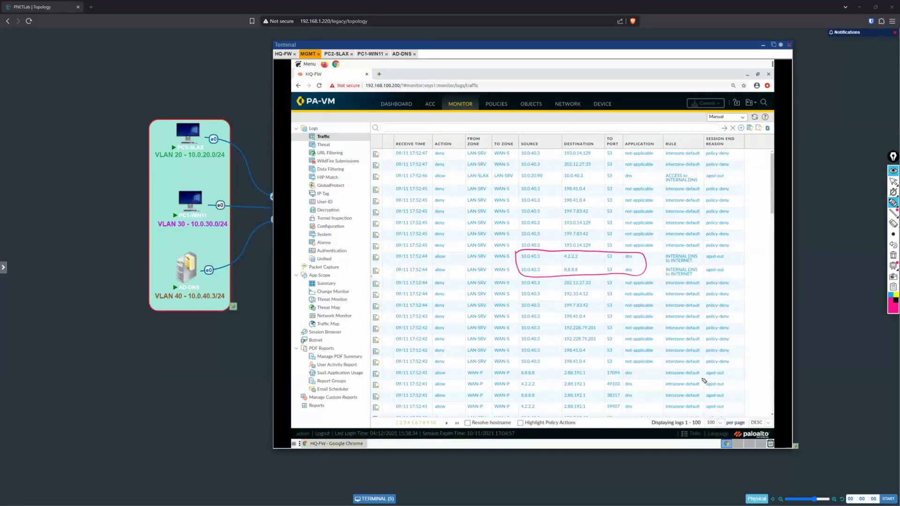
drag(586, 255, 587, 277)
mouse_move(437, 256)
mouse_down()
mouse_move(432, 285)
mouse_move(446, 253)
mouse_up()
mouse_move(662, 254)
mouse_down()
mouse_move(674, 283)
mouse_move(705, 257)
mouse_move(669, 253)
mouse_up()
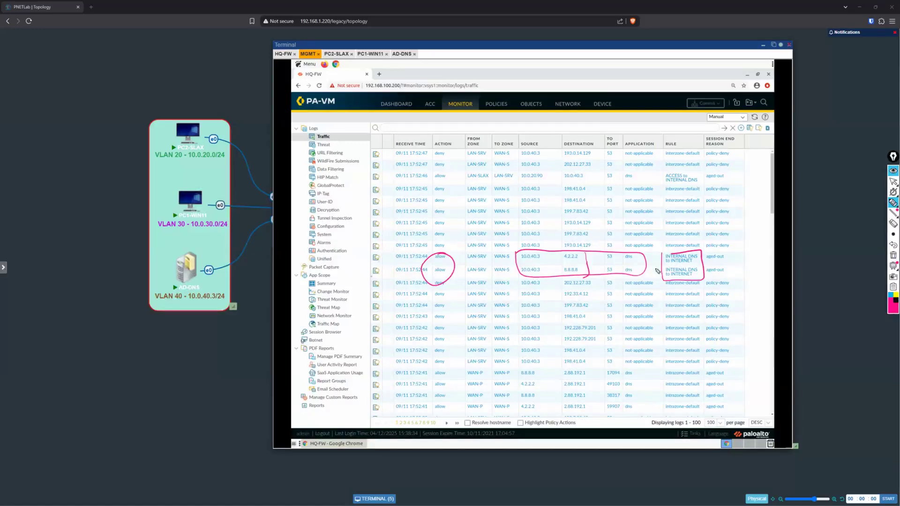
drag(638, 265, 662, 261)
Step: Circle the denied destination addresses above the allowed DNS entries in the traffic log, and clear all ink
mouse_move(565, 151)
mouse_down()
mouse_move(564, 169)
mouse_move(621, 161)
mouse_move(608, 149)
mouse_up()
mouse_move(581, 182)
mouse_down()
mouse_move(612, 249)
mouse_move(626, 225)
mouse_move(592, 183)
mouse_up()
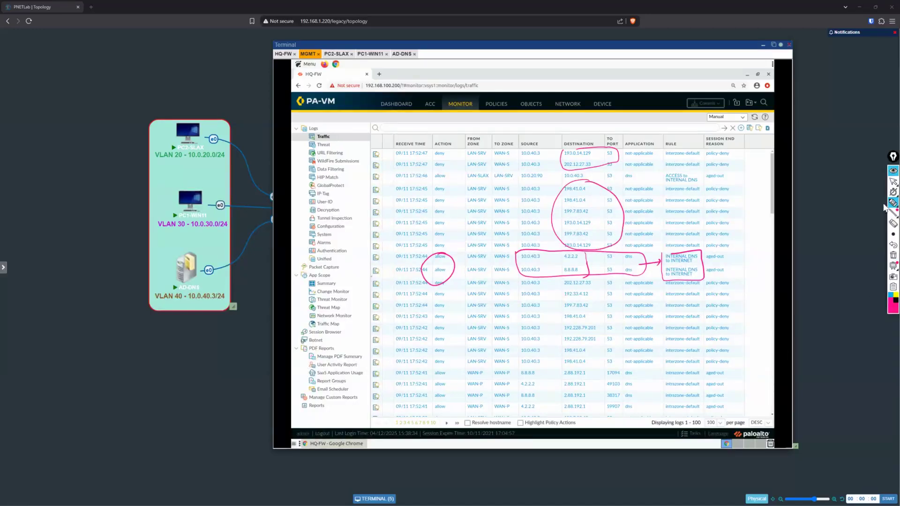
click(892, 182)
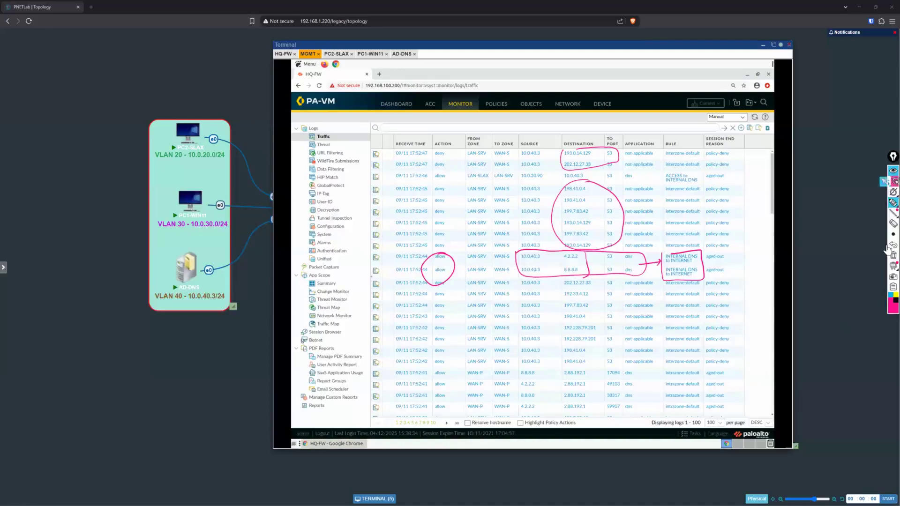
click(890, 183)
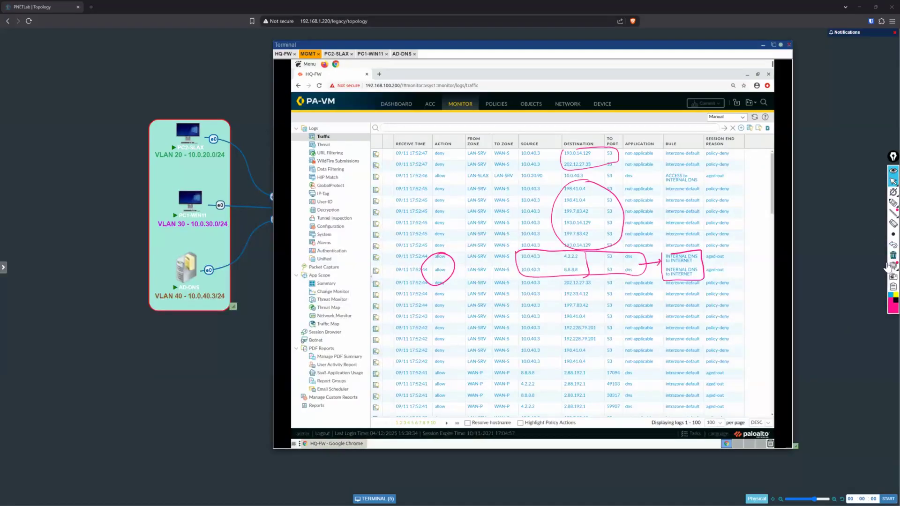
click(891, 256)
Step: Switch to AD-DNS and open its network connections from the Ethernet entry in the local server properties
click(403, 54)
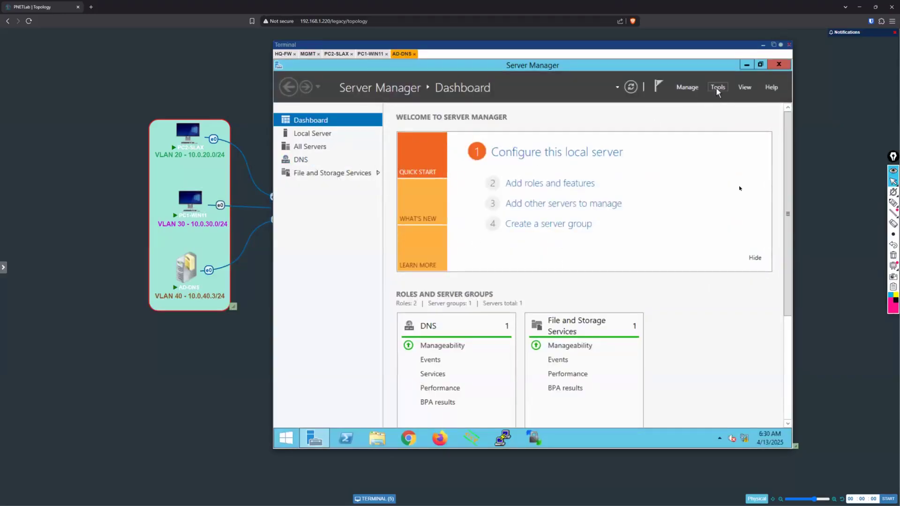
right_click(744, 439)
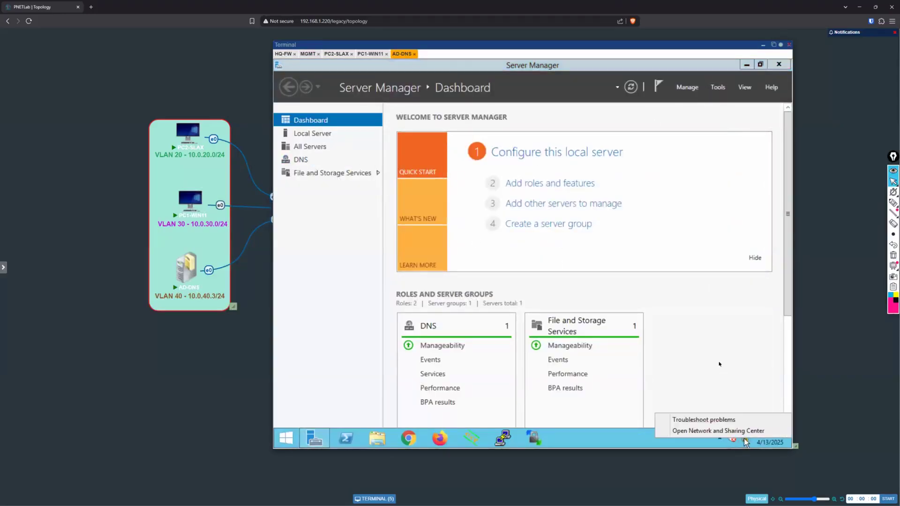
click(542, 245)
click(349, 135)
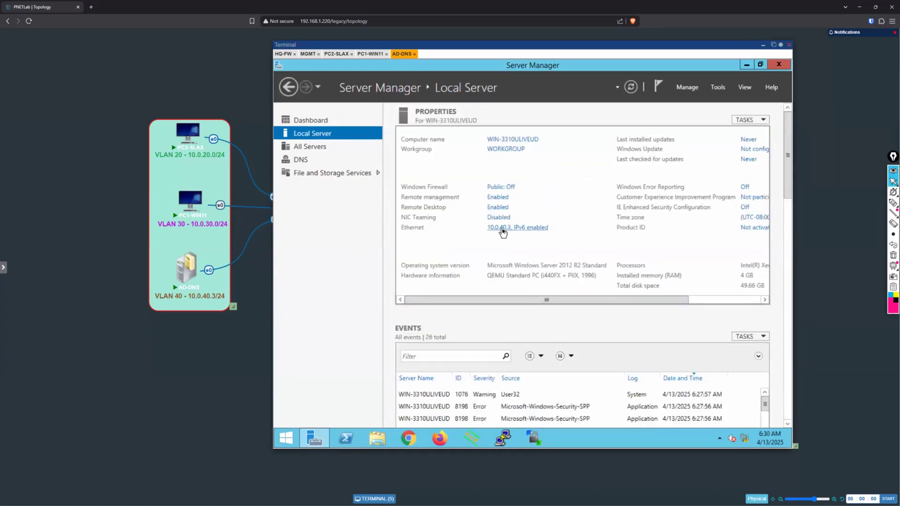
click(502, 229)
Step: Inspect the Ethernet adapter's IPv4 address and DNS server settings, and close the IPv4 properties without changes
click(416, 156)
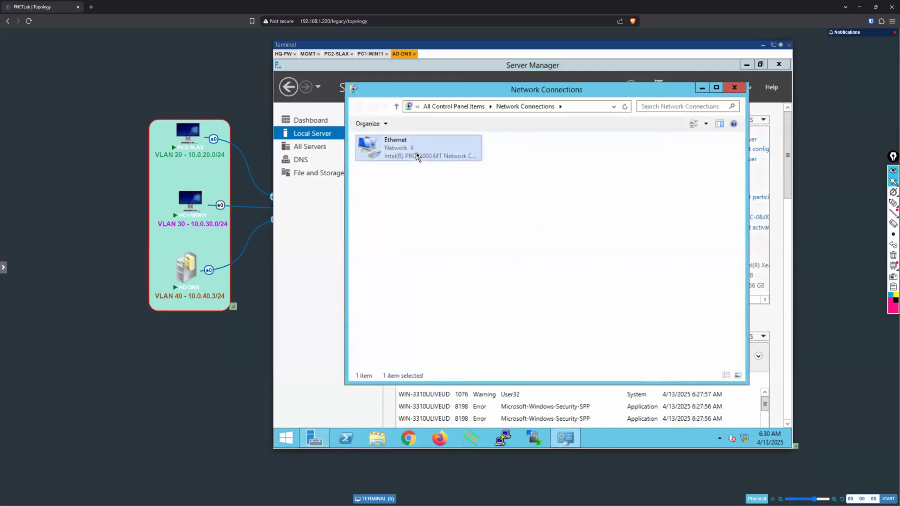
right_click(416, 155)
click(479, 245)
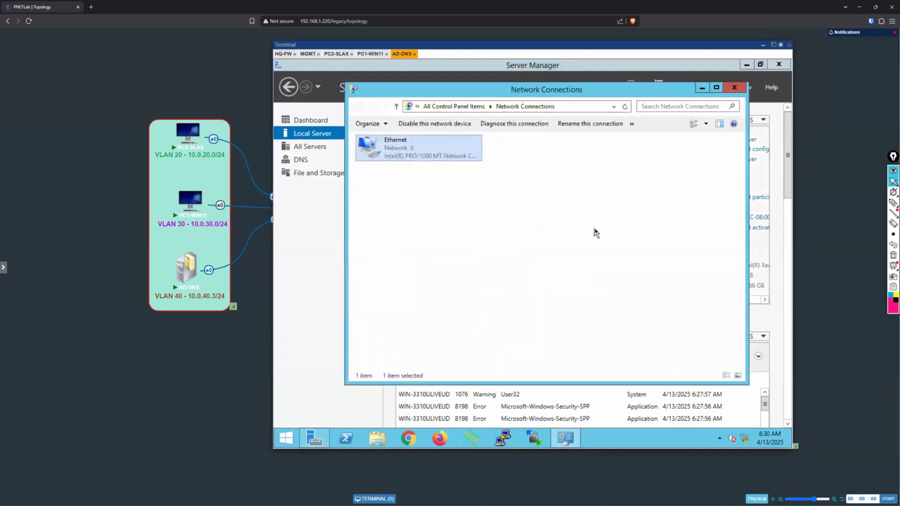
click(468, 274)
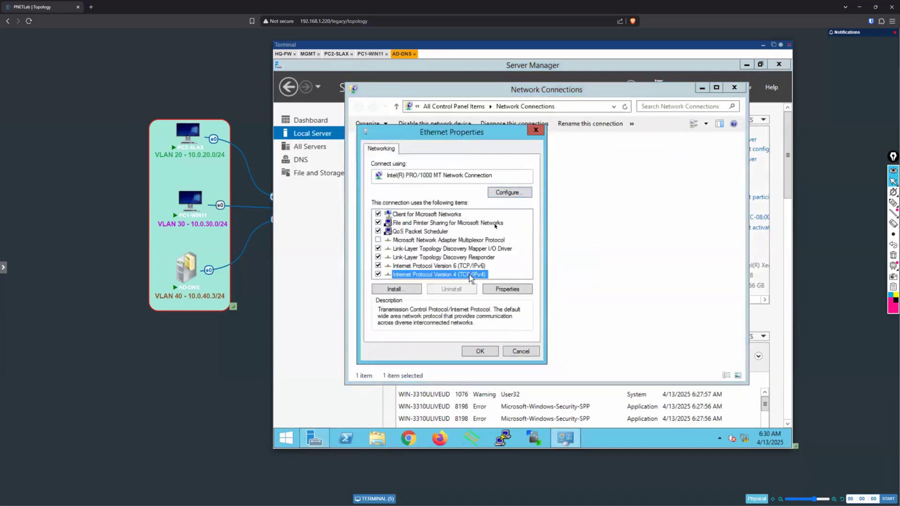
click(508, 288)
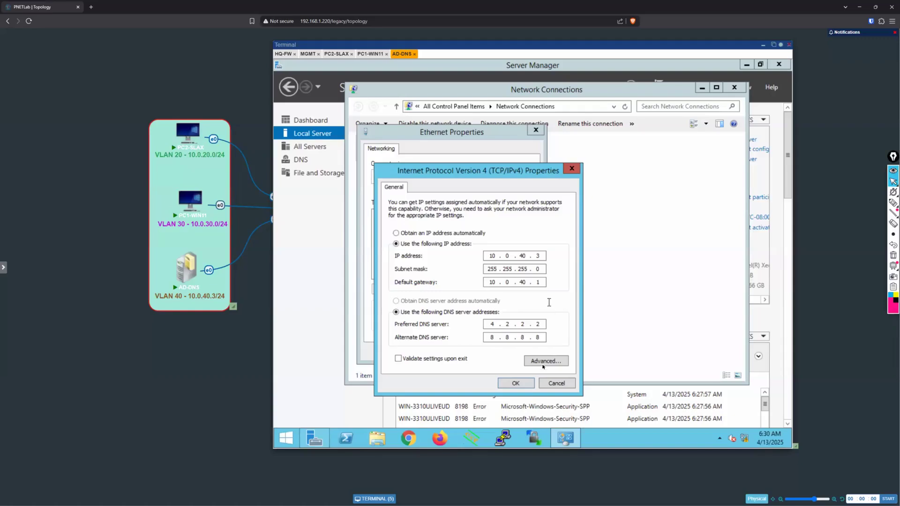
click(557, 384)
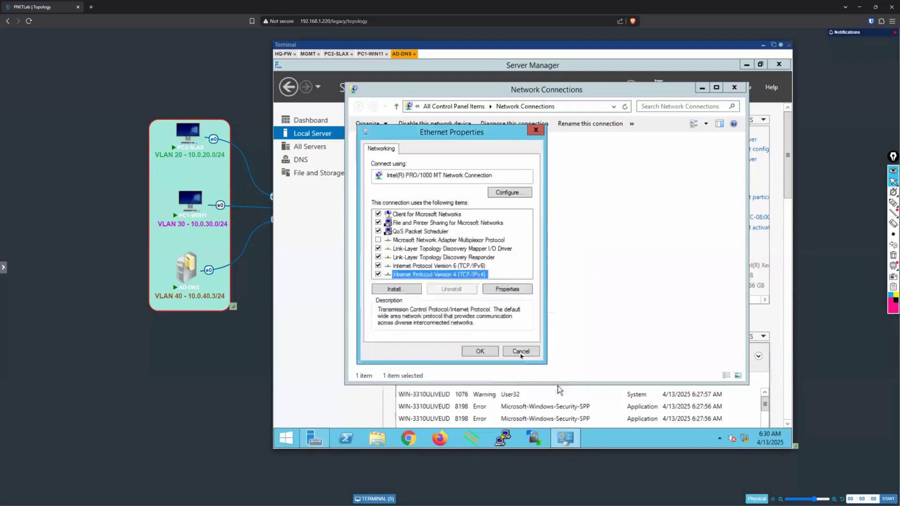
Step: Close the Ethernet properties and Network Connections without changes, and open DNS Manager on AD-DNS
click(519, 353)
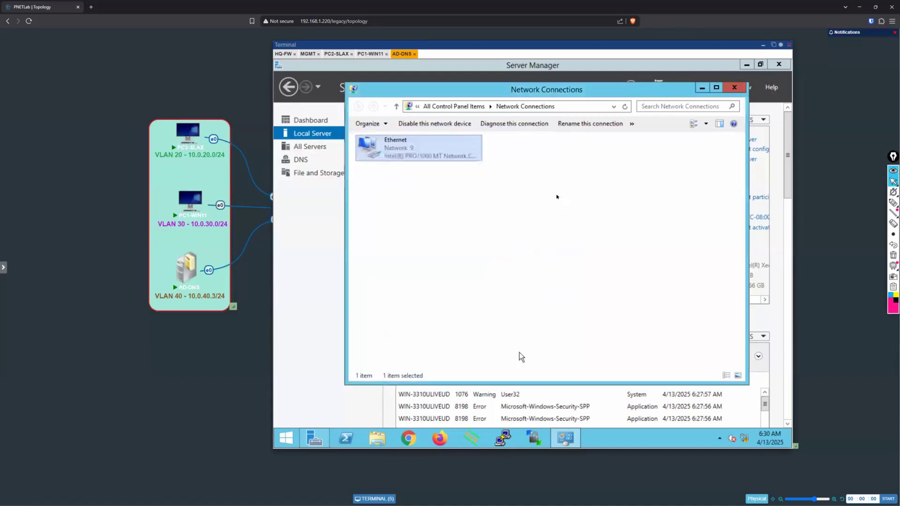
click(734, 89)
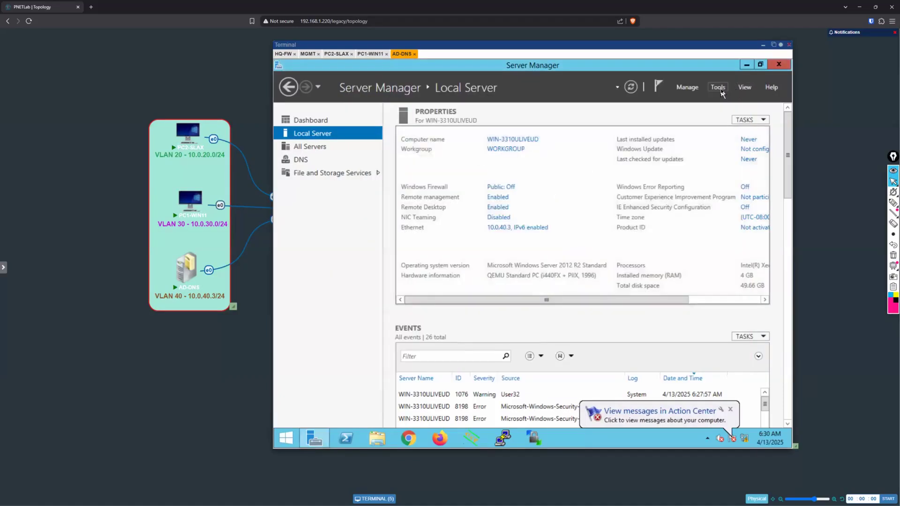
click(717, 88)
click(694, 135)
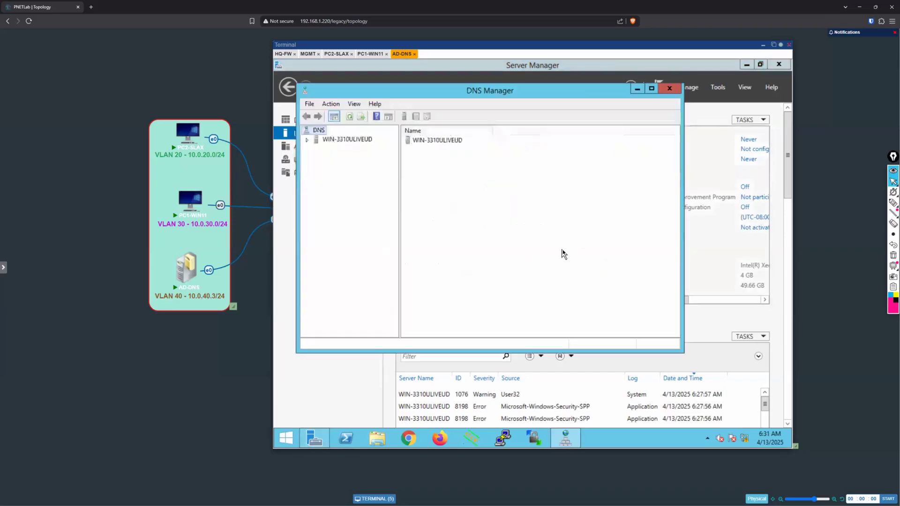
Step: Expand the DNS server WIN-3310ULIVEUD and open the Forwarders settings in its properties
double_click(313, 139)
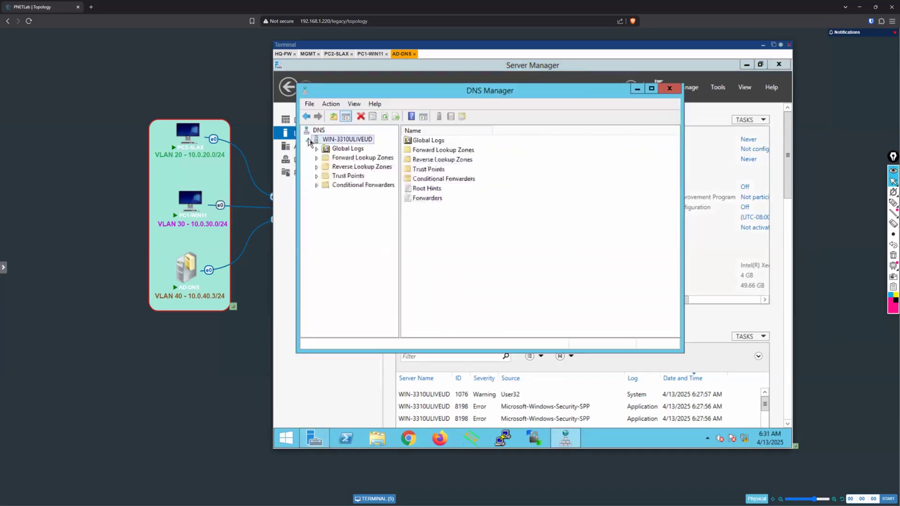
click(336, 159)
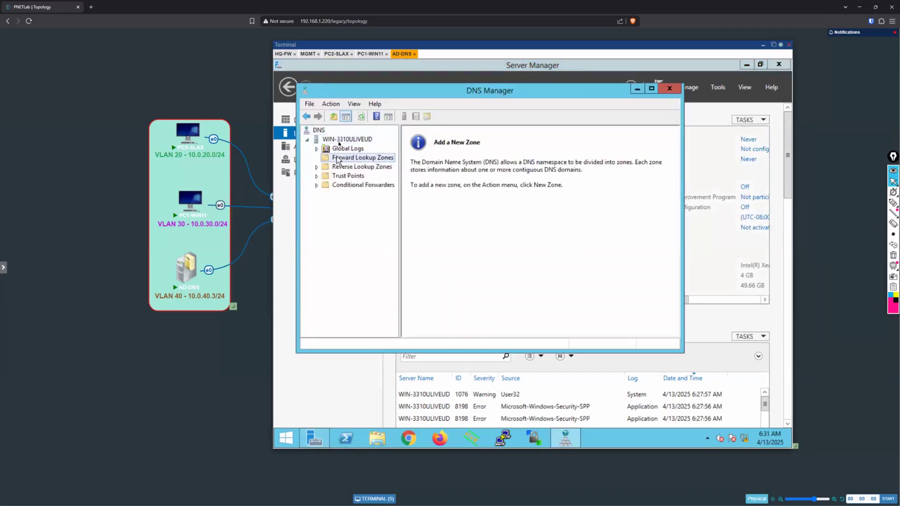
right_click(338, 141)
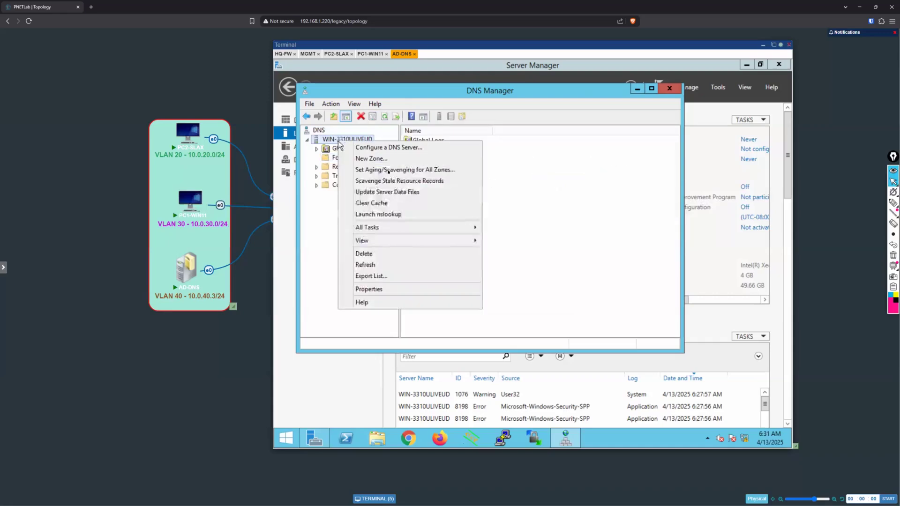
click(418, 289)
click(483, 132)
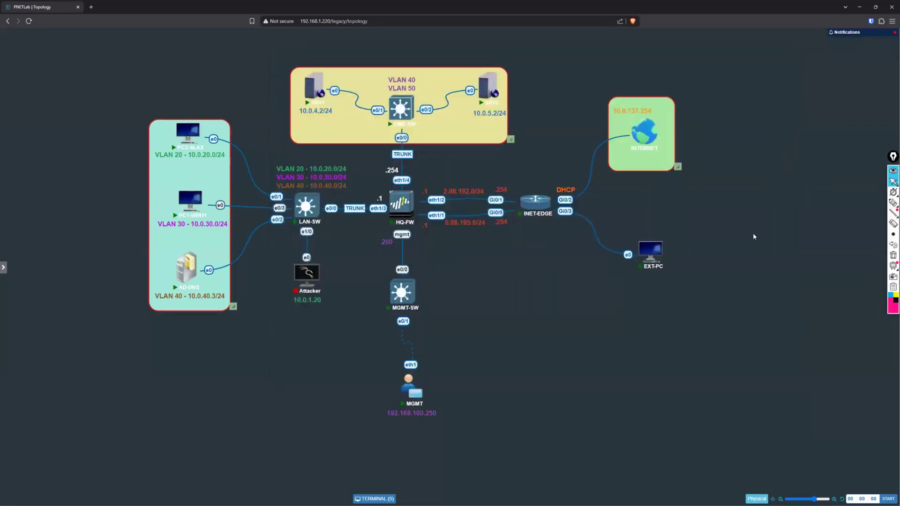
Step: Circle the VLAN 20/30 clients and AD-DNS on the topology, draw the DNS path to the internet, clear the ink and restore the terminal
click(893, 202)
mouse_move(199, 117)
mouse_down()
mouse_move(149, 136)
mouse_move(207, 137)
mouse_up()
mouse_move(244, 177)
mouse_down()
mouse_move(252, 178)
mouse_move(268, 259)
mouse_up()
mouse_move(224, 285)
mouse_down()
mouse_move(187, 307)
mouse_move(169, 240)
mouse_up()
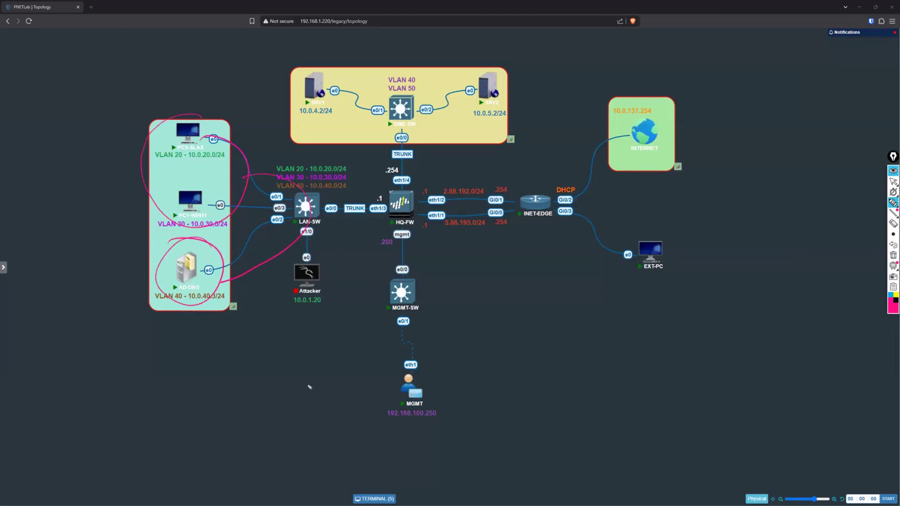
mouse_move(233, 298)
mouse_down()
mouse_move(322, 241)
mouse_move(409, 219)
mouse_move(568, 201)
mouse_move(636, 148)
mouse_up()
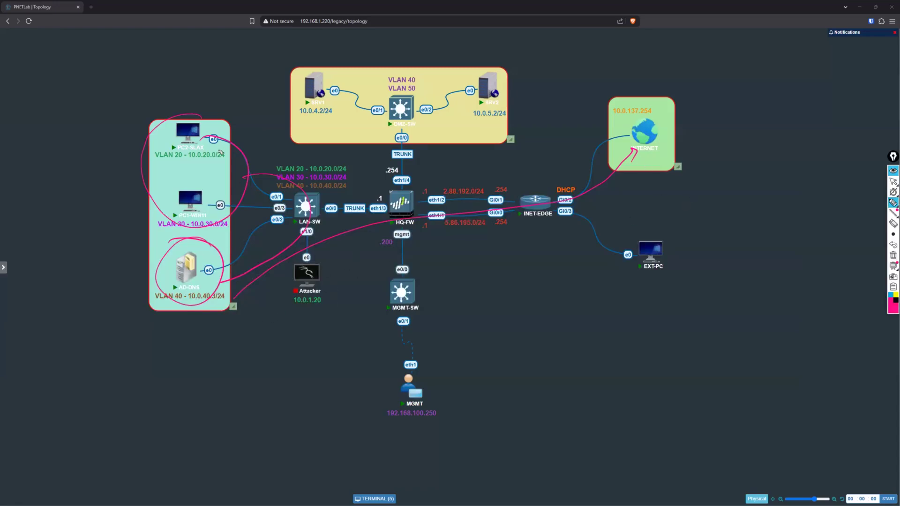
mouse_move(138, 175)
mouse_down()
mouse_move(171, 235)
mouse_move(201, 123)
mouse_up()
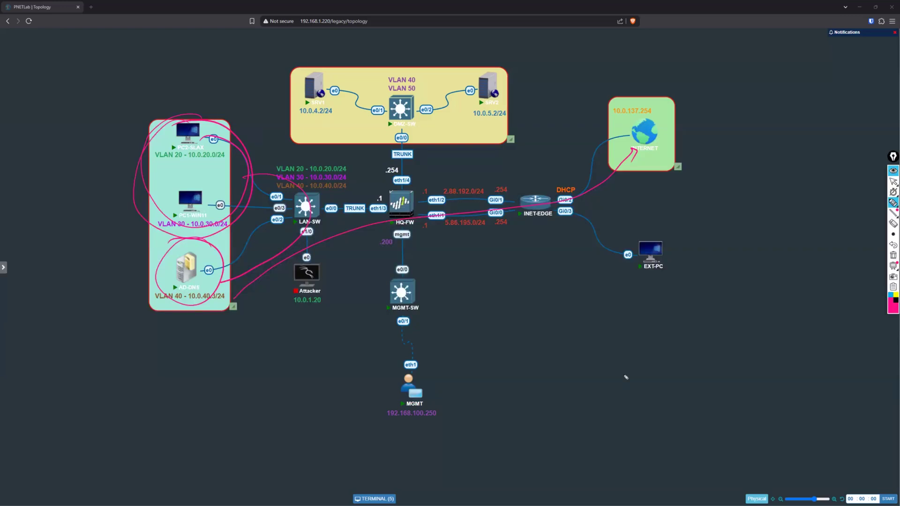
click(892, 181)
click(893, 255)
click(375, 499)
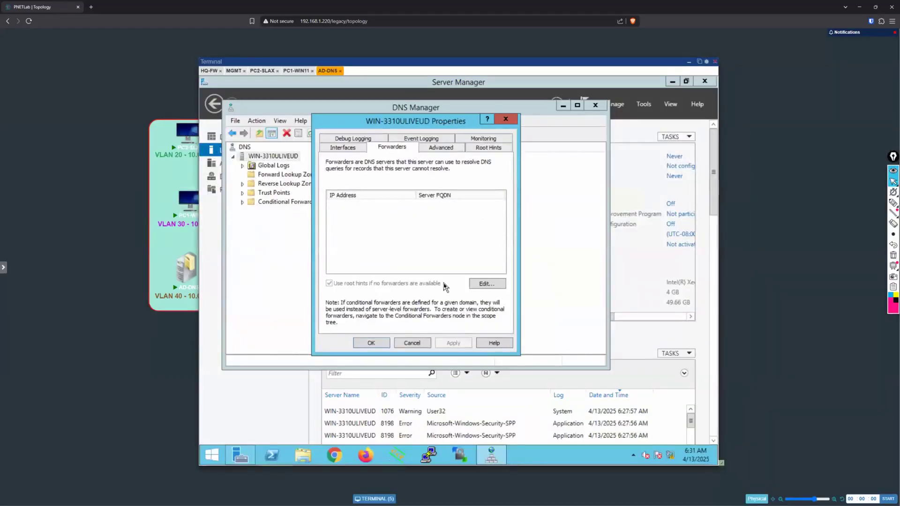
Step: Underline the description of DNS forwarders in the server properties, and clear the ink
click(893, 203)
mouse_move(422, 168)
mouse_down()
mouse_move(479, 169)
mouse_move(495, 160)
mouse_move(473, 155)
mouse_up()
drag(329, 175, 446, 169)
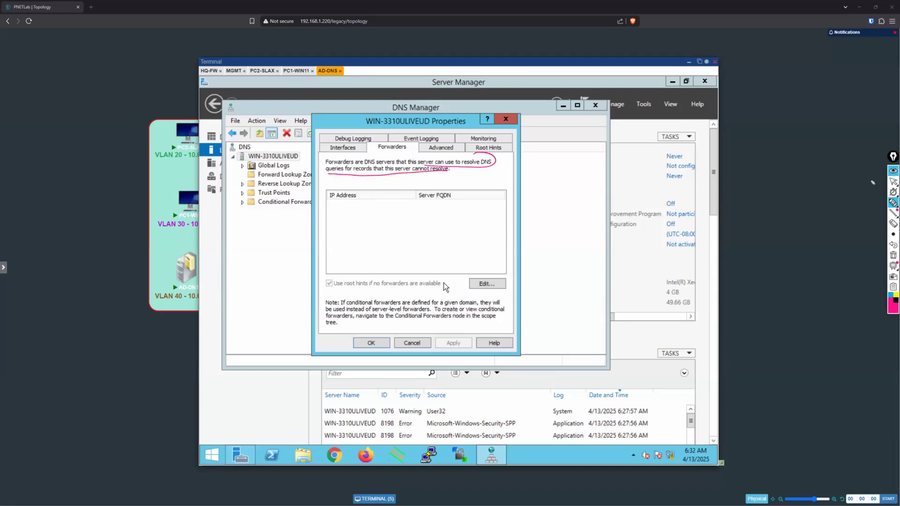
click(893, 181)
click(893, 255)
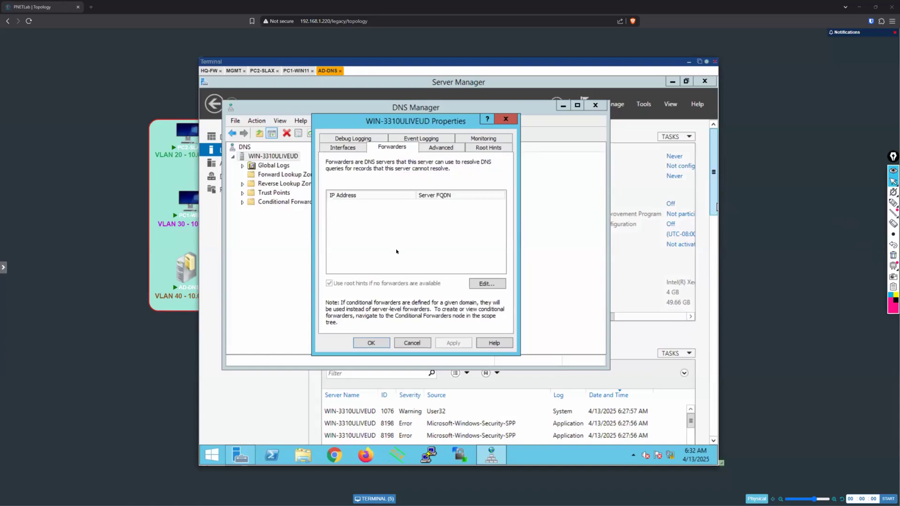
Step: Add 4.2.2.2 and 8.8.8.8 as the DNS server's forwarders
click(487, 284)
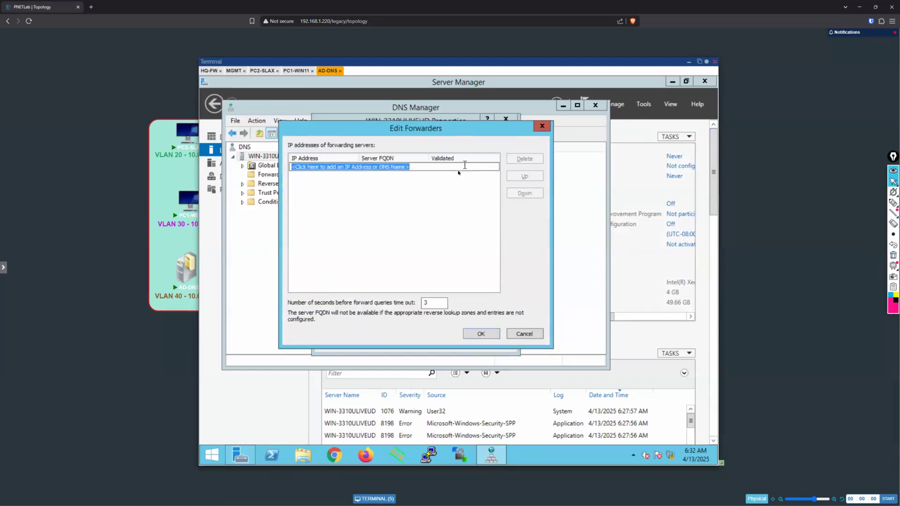
text(4.2.2.2)
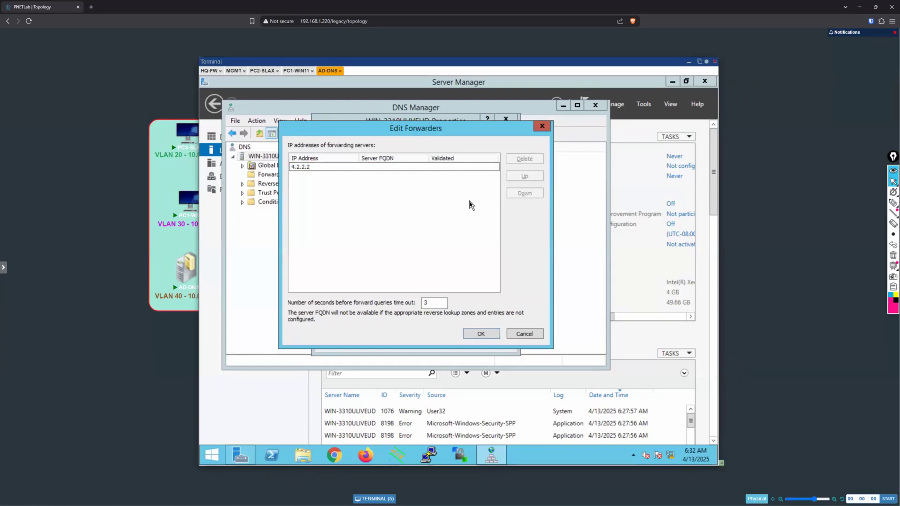
key(Return)
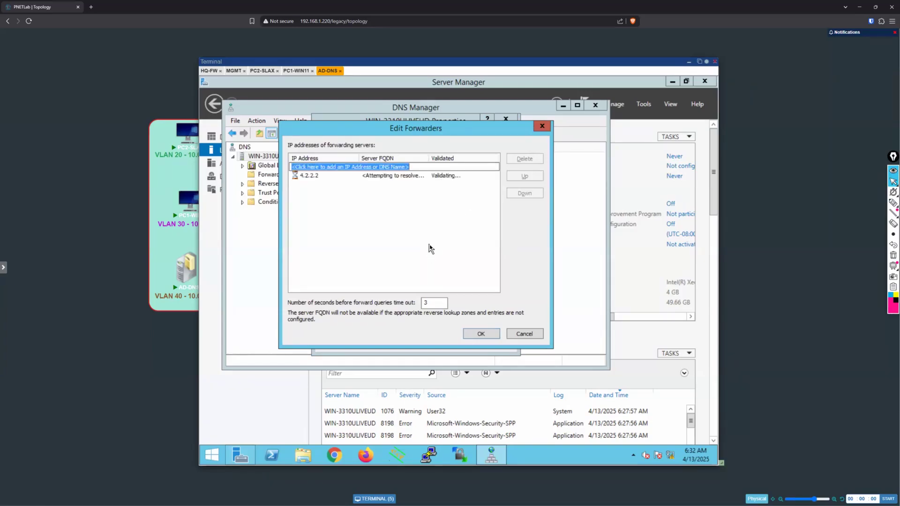
text(8.8.8.8)
key(Return)
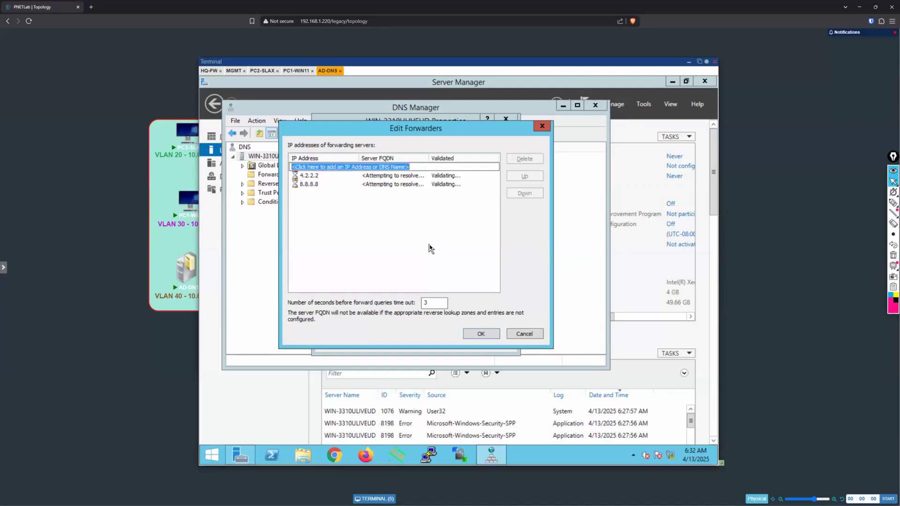
click(480, 335)
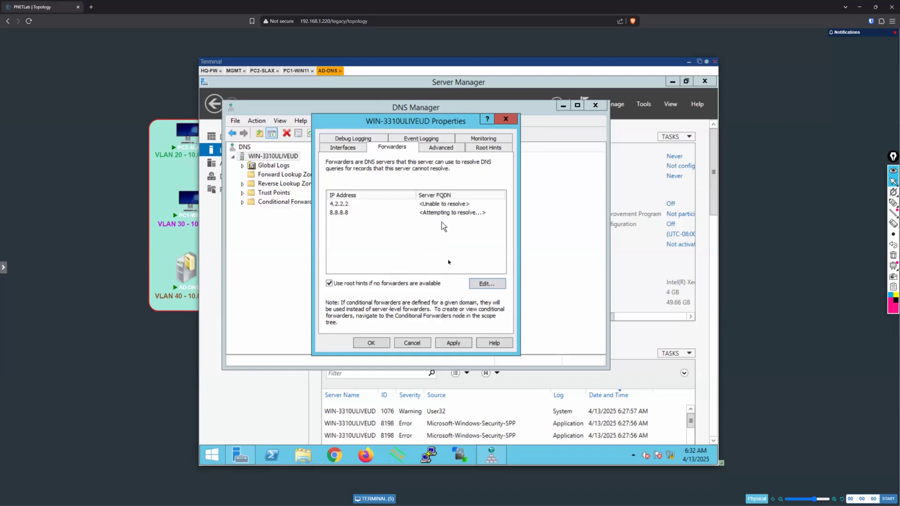
Step: Check the forwarder entries' name resolution, apply the forwarder changes and close the DNS server properties
click(450, 205)
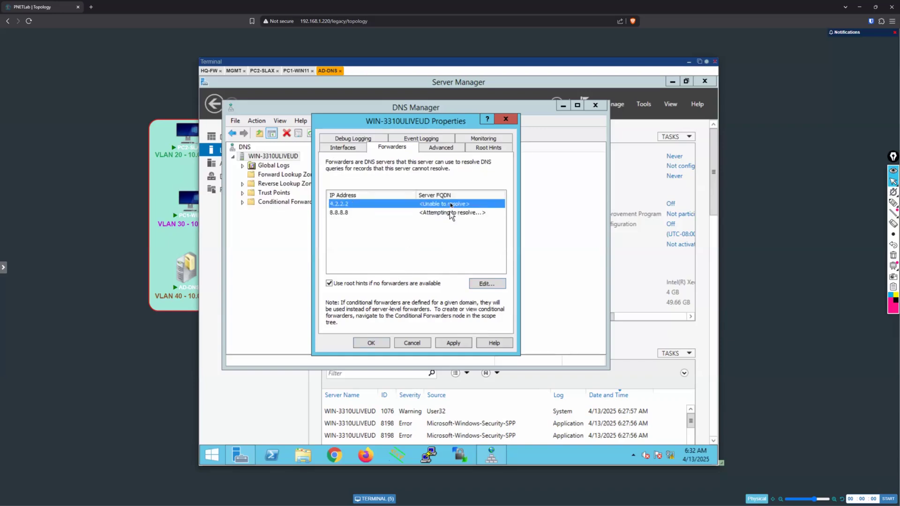
click(451, 252)
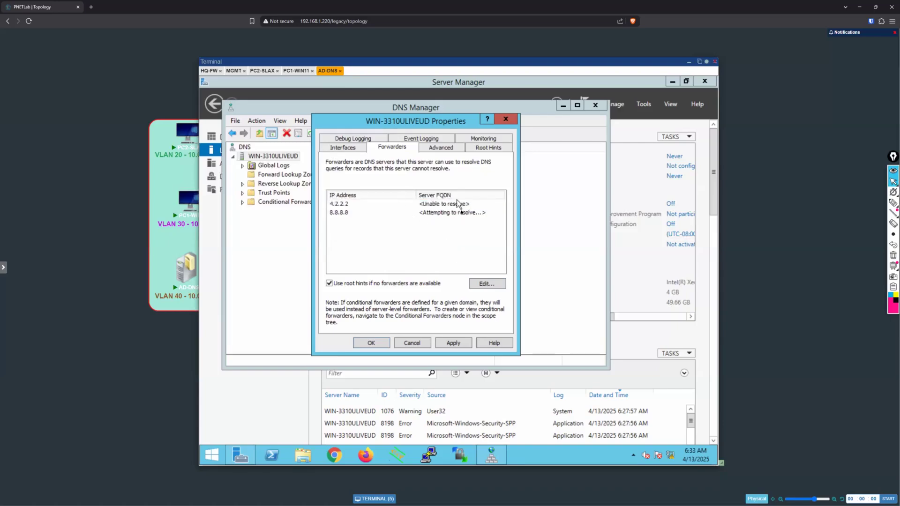
click(463, 343)
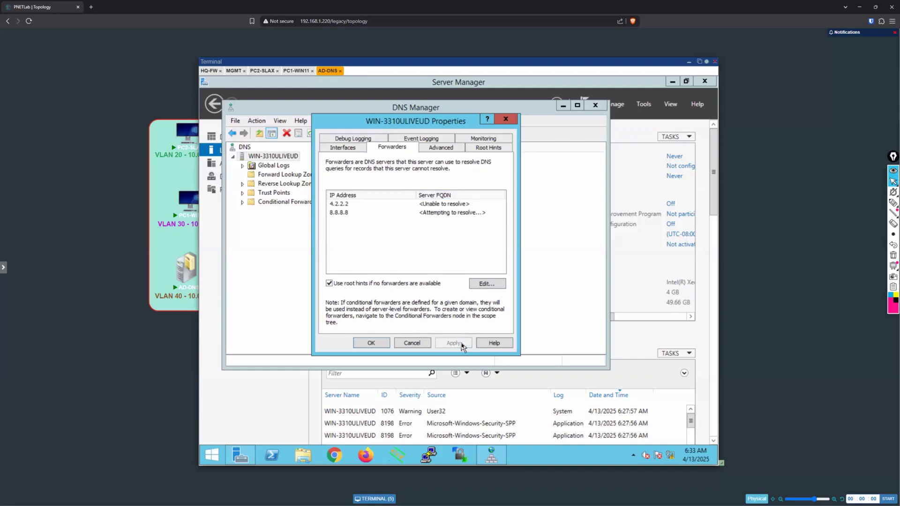
click(371, 343)
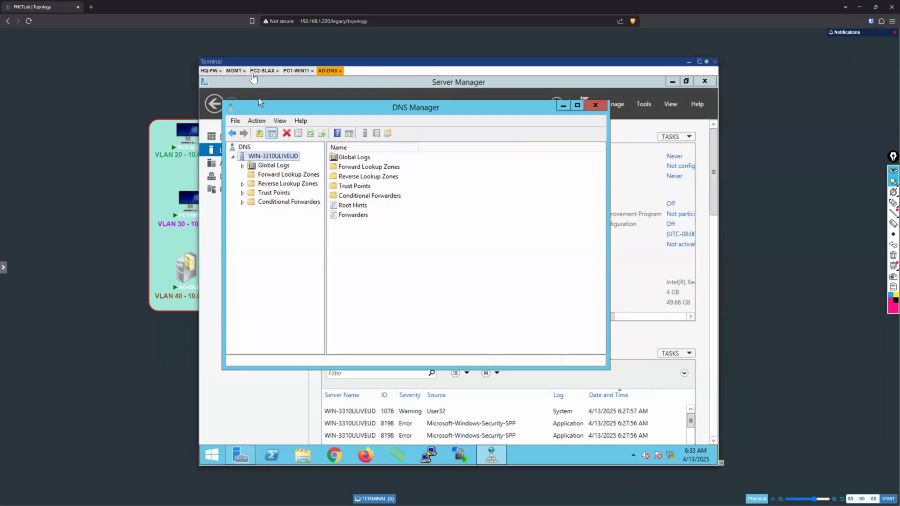
Step: Switch to MGMT and open the detailed log view of the allowed netbios-ns session from 10.0.40.3 to 4.2.2.2
click(233, 70)
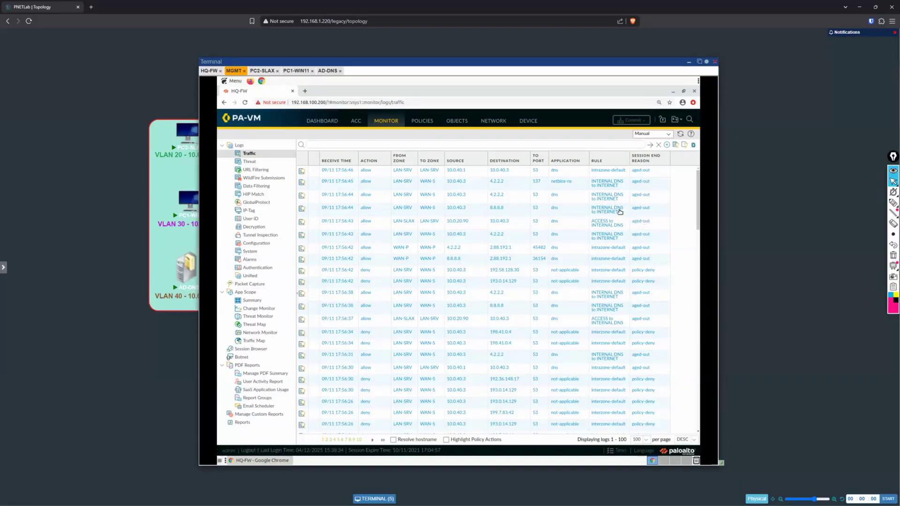
click(302, 183)
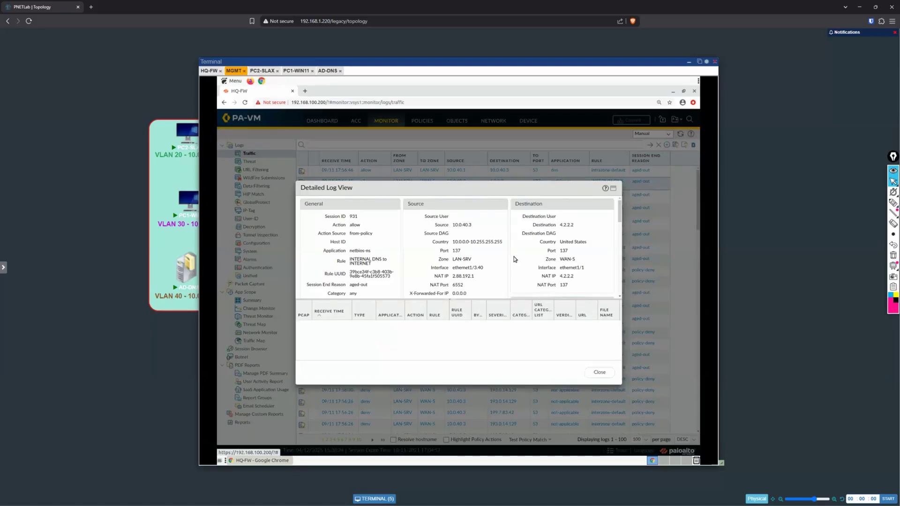
scroll(514, 258, down, 1)
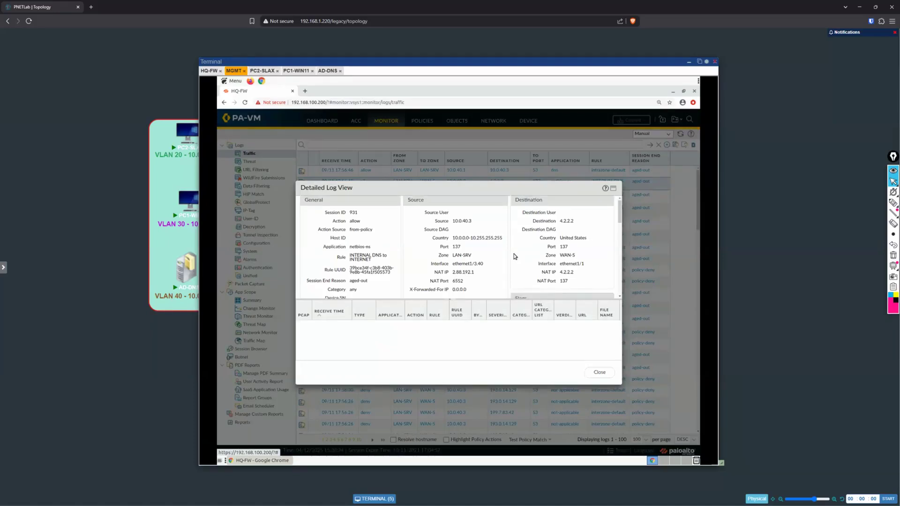
scroll(514, 257, down, 1)
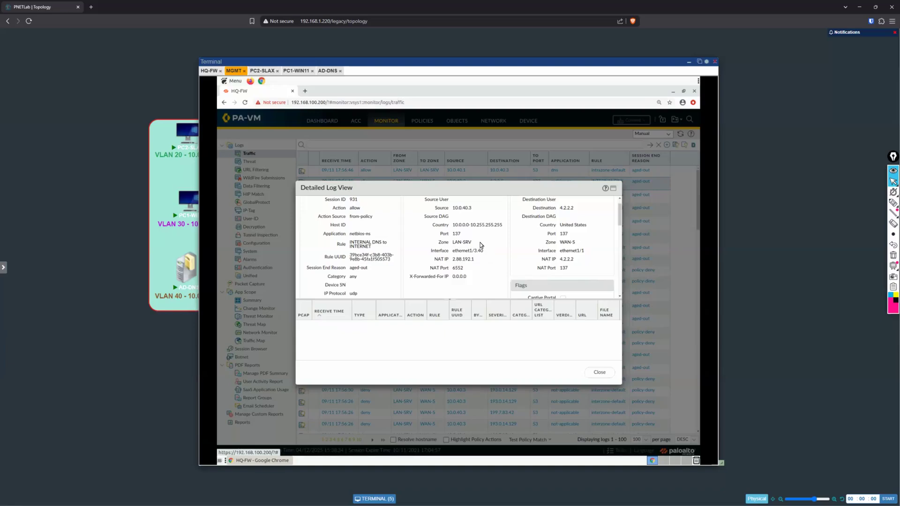
Step: Highlight the destination zone and interface in the detailed log view and examine the session's source and NAT details
double_click(565, 242)
drag(580, 241, 592, 247)
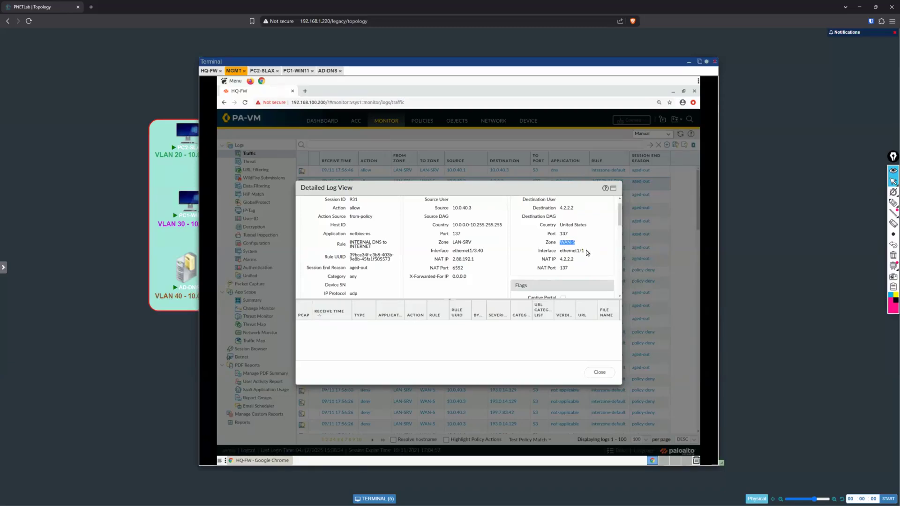
drag(584, 251, 560, 252)
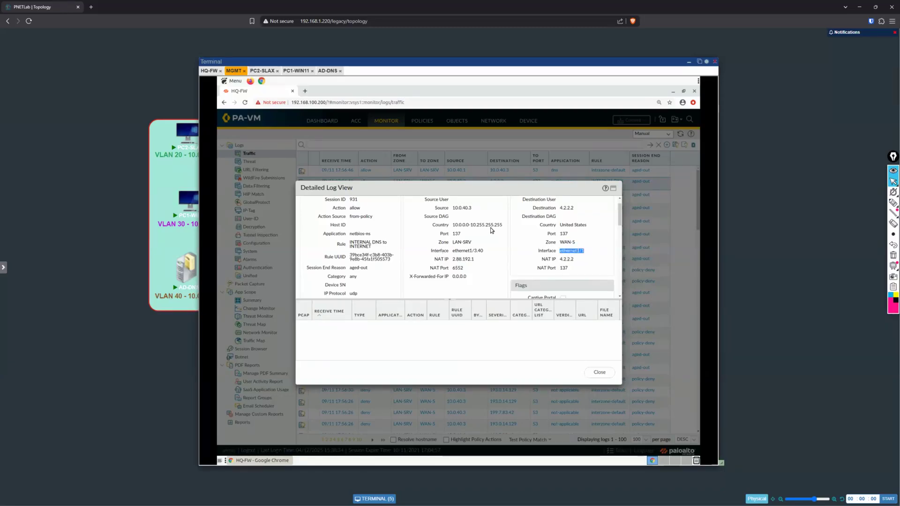
scroll(490, 229, down, 1)
scroll(491, 226, up, 1)
scroll(491, 270, up, 1)
scroll(490, 270, down, 1)
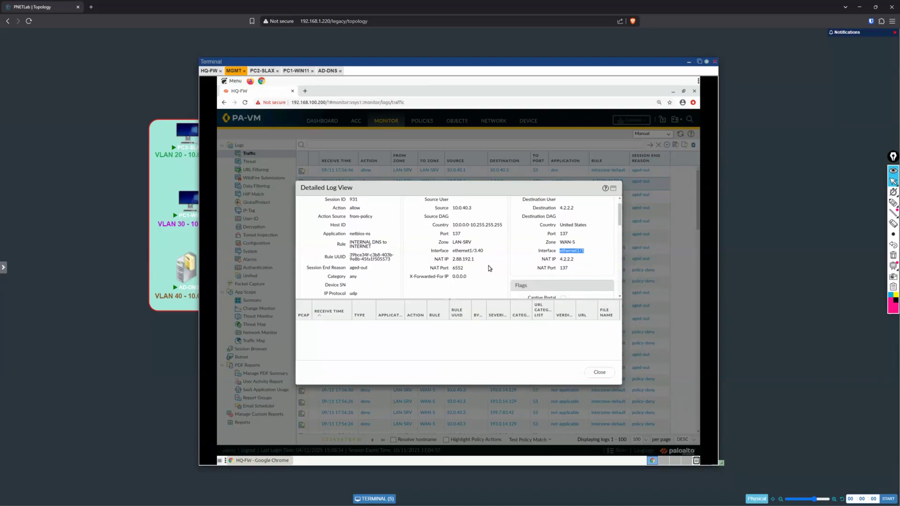
Step: Mark the source address, source port, NAT IP, NAT port and egress interface in the log details, labelling the translation PAT and dynamic NAT
click(893, 202)
mouse_move(432, 205)
mouse_down()
mouse_move(443, 214)
mouse_move(478, 206)
mouse_move(434, 203)
mouse_move(449, 239)
mouse_move(469, 230)
mouse_move(437, 230)
mouse_up()
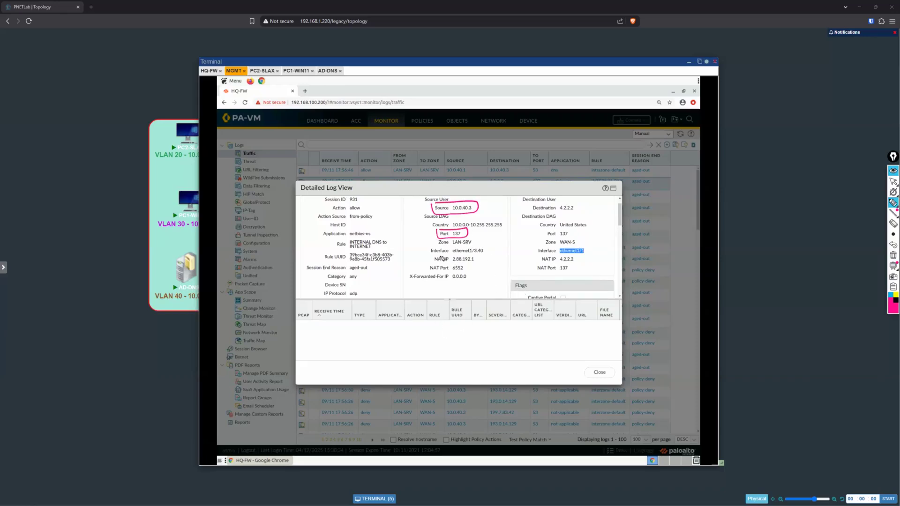
mouse_move(445, 254)
mouse_down()
mouse_move(431, 261)
mouse_move(474, 254)
mouse_move(439, 254)
mouse_up()
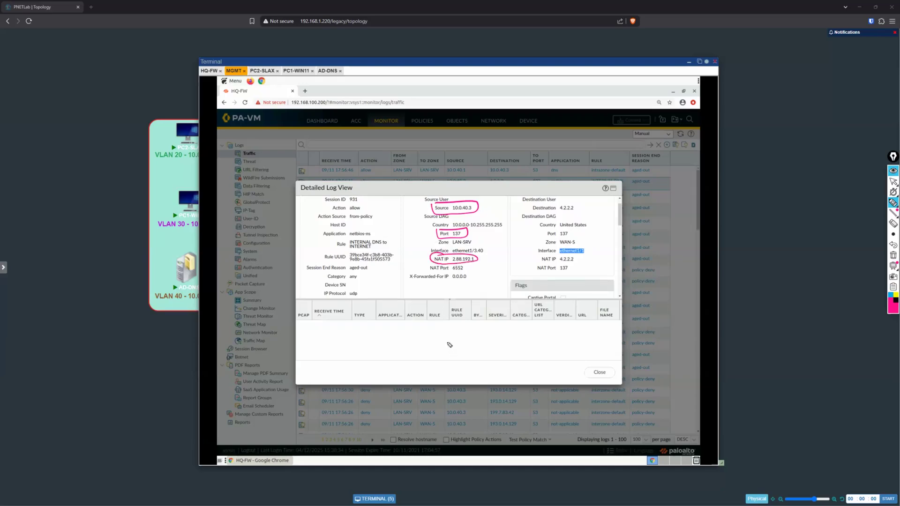
drag(592, 249, 593, 253)
mouse_move(431, 272)
mouse_down()
mouse_move(464, 271)
mouse_move(426, 266)
mouse_up()
mouse_move(482, 255)
mouse_down()
mouse_move(477, 275)
mouse_move(509, 252)
mouse_up()
mouse_move(496, 274)
mouse_down()
mouse_move(537, 259)
mouse_move(530, 268)
mouse_up()
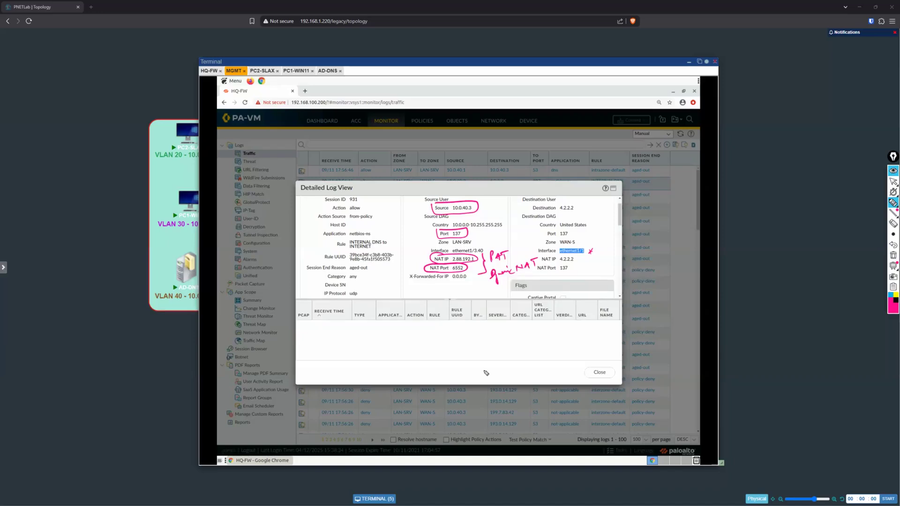
Step: Underline the destination zone WAN-S, circle it with interface ethernet1/1 in the log details, and clear all ink
mouse_move(577, 240)
mouse_down()
mouse_move(541, 255)
mouse_move(596, 248)
mouse_move(567, 240)
mouse_up()
drag(560, 245, 573, 244)
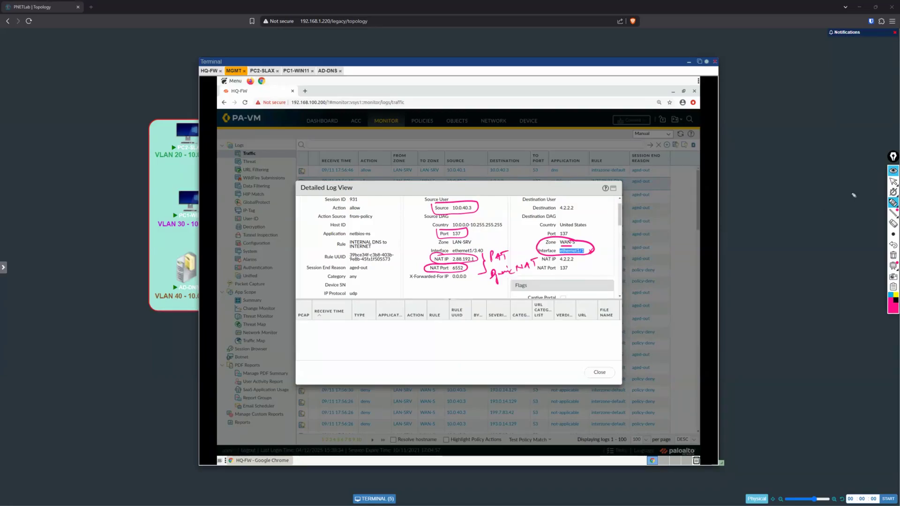
click(893, 182)
click(890, 257)
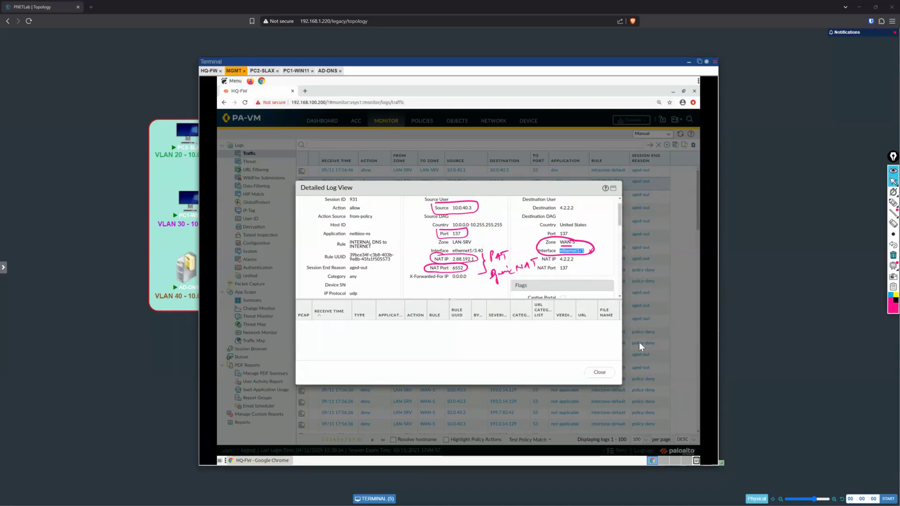
Step: Close the log details, then review the zones' interface assignments and the general settings of virtual router VR-01
click(595, 374)
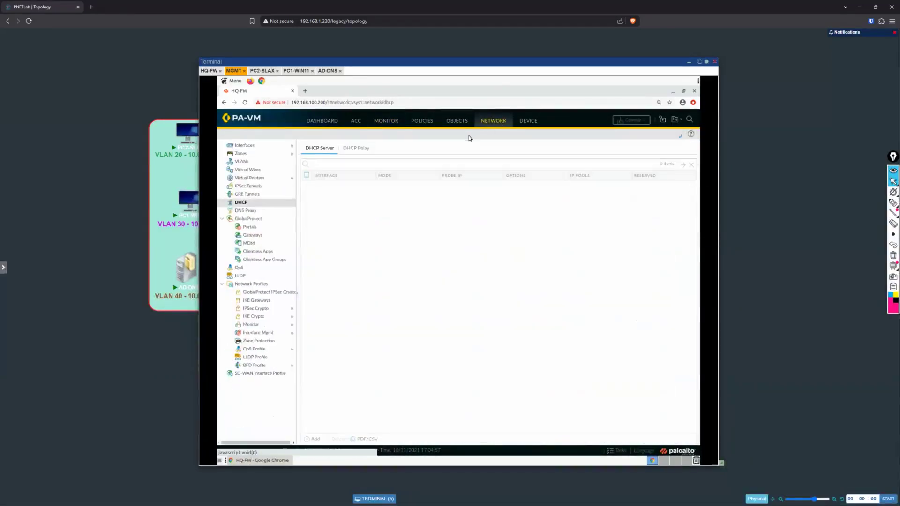
click(241, 154)
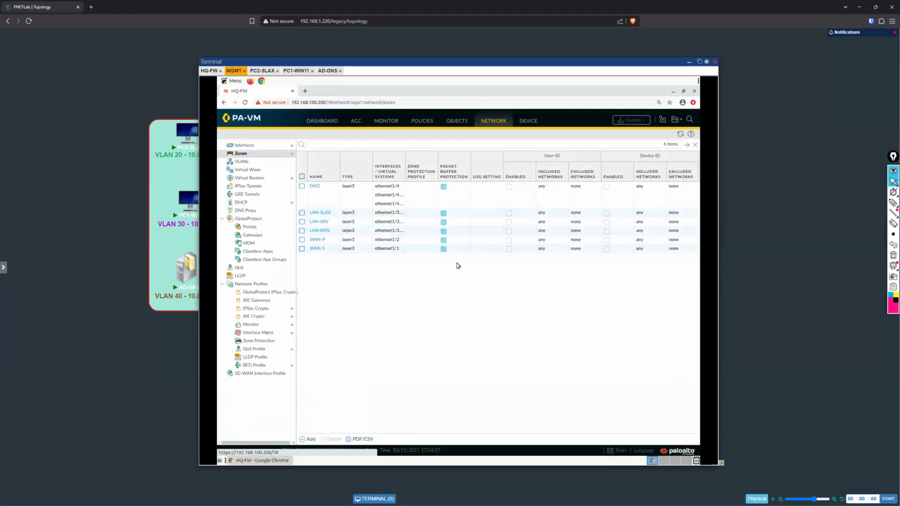
click(251, 179)
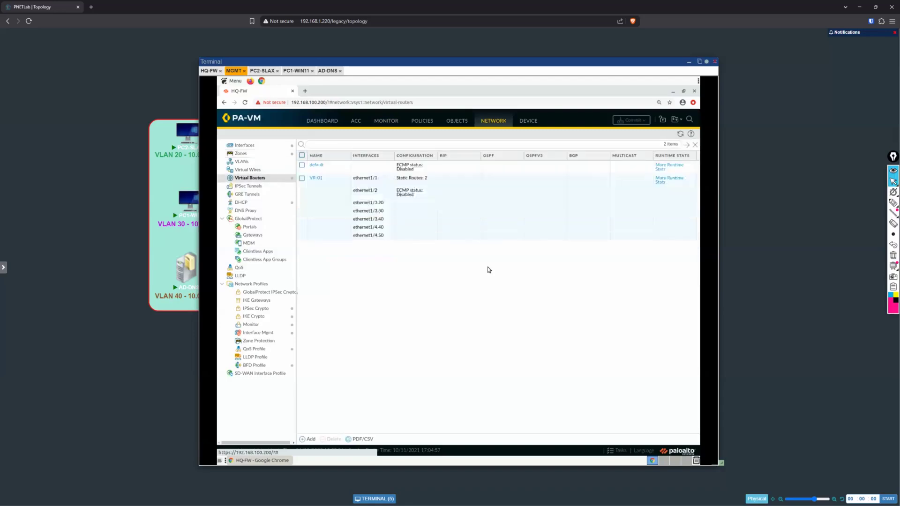
click(318, 180)
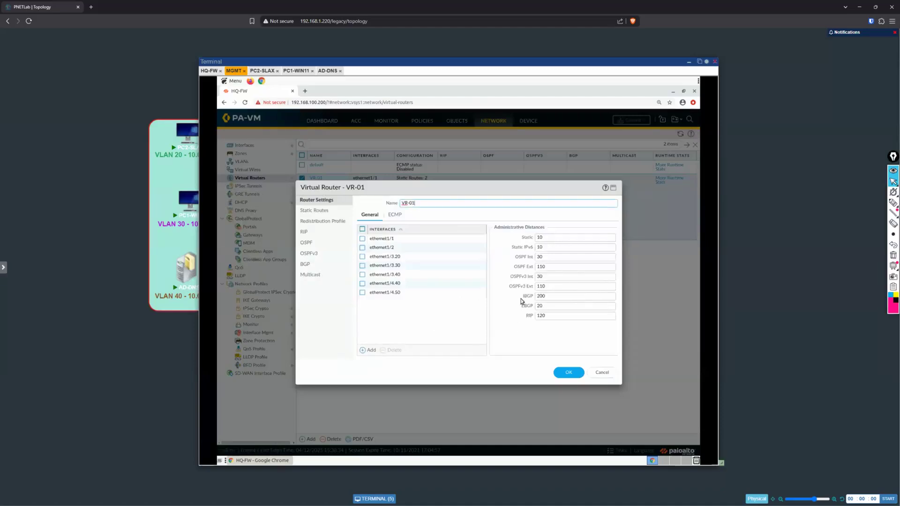
click(602, 372)
Step: Examine VR-01's runtime route table, static route monitoring and forwarding table to check which interface the default route uses
click(669, 181)
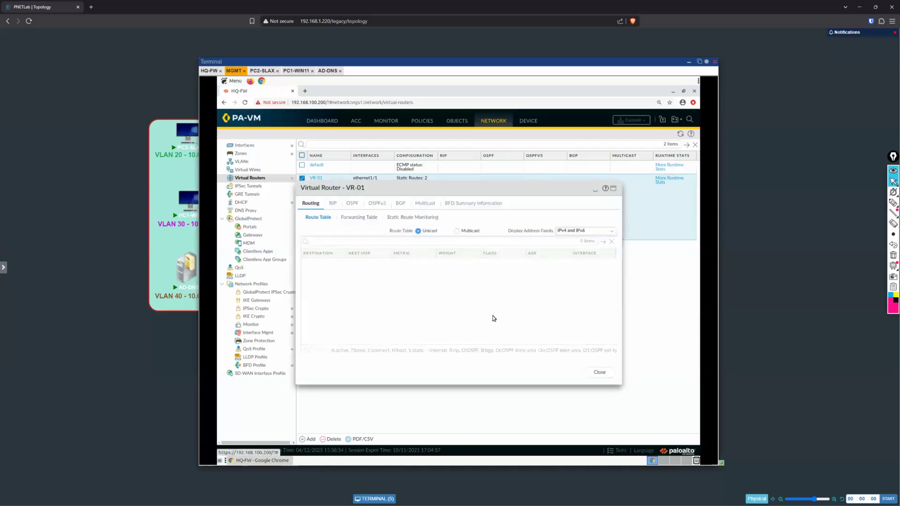
click(473, 217)
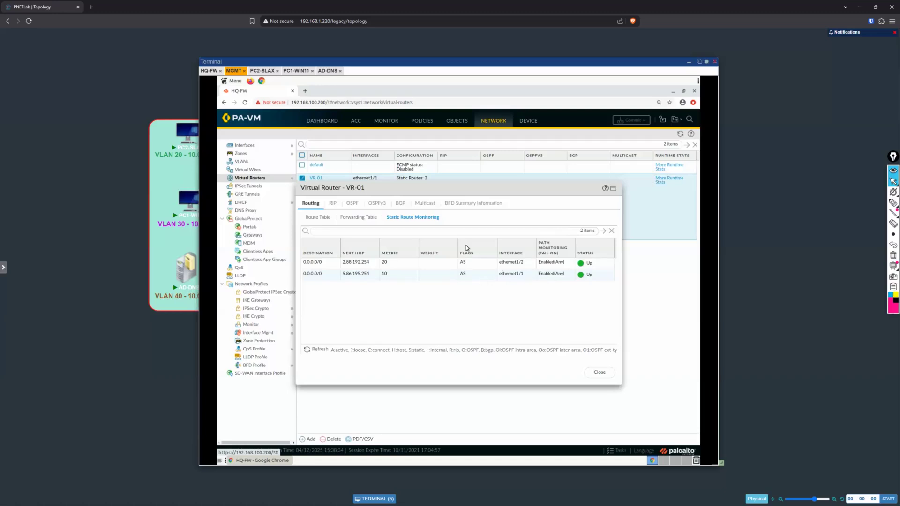
click(358, 217)
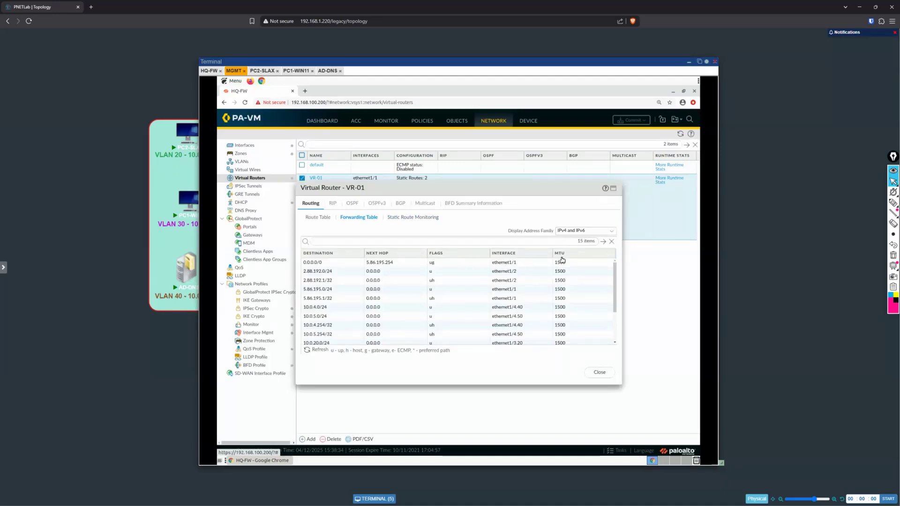
click(601, 373)
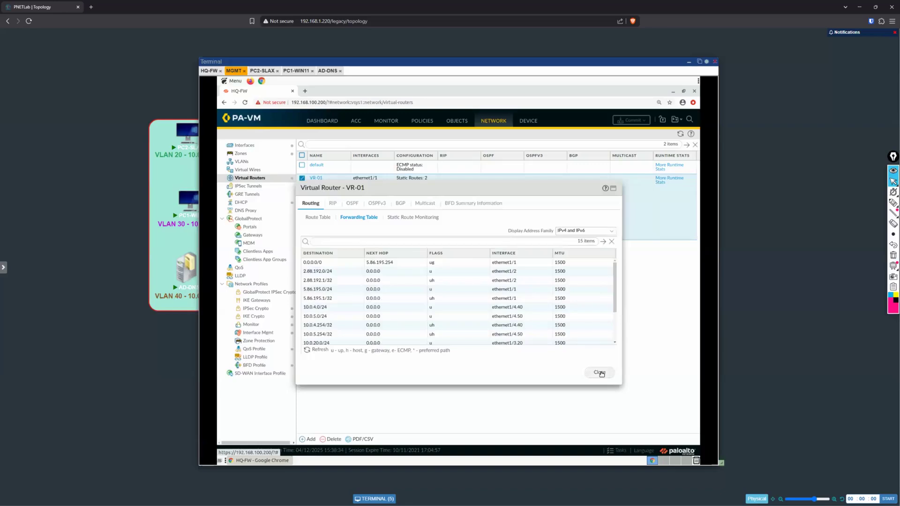
Step: Examine the newest allowed DNS session from 10.0.40.3 to 4.2.2.2 in the traffic log, highlighting its destination zone, egress interface and source NAT details
click(386, 120)
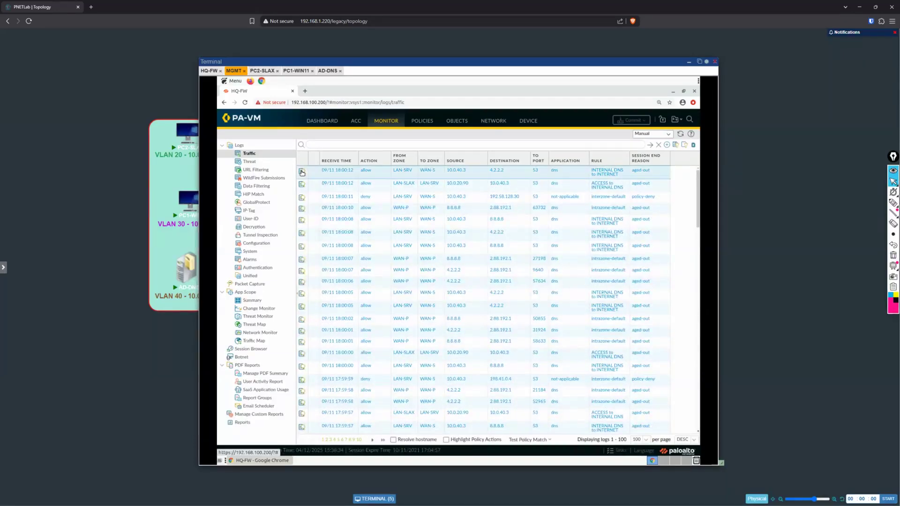
click(302, 172)
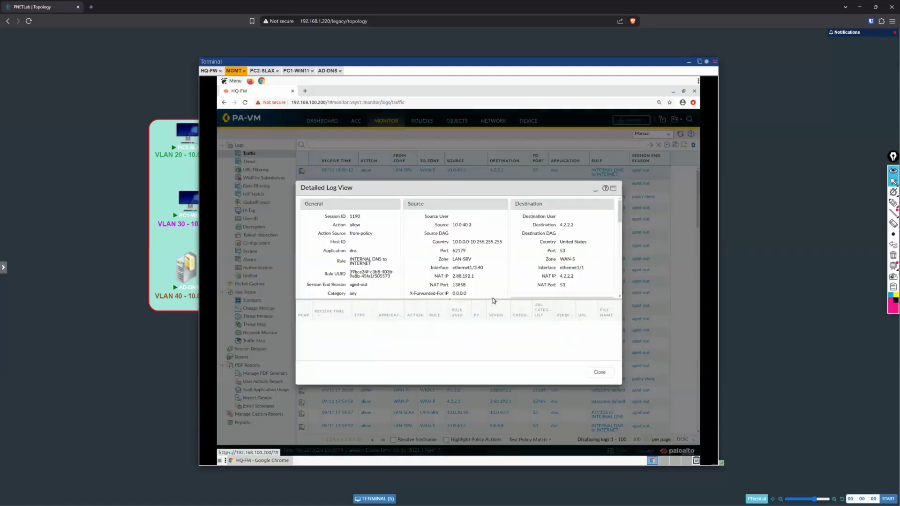
drag(585, 269, 537, 269)
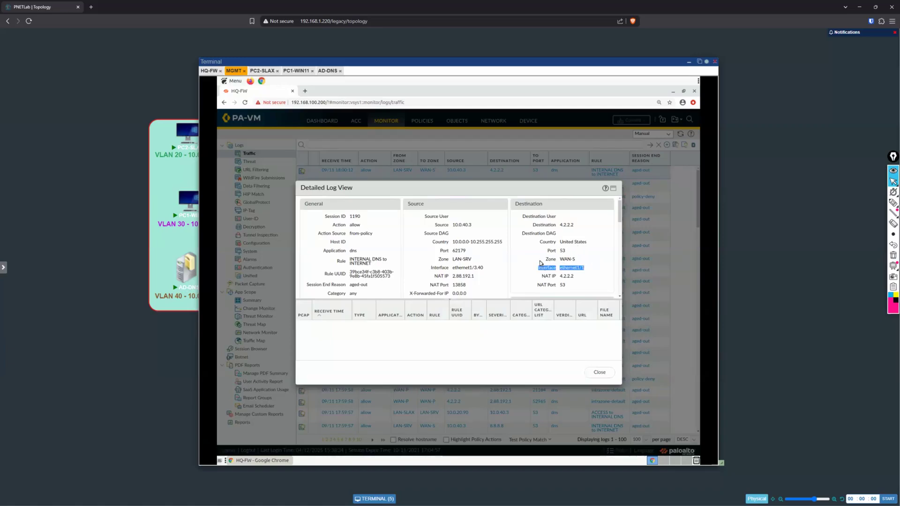
drag(576, 260, 551, 259)
mouse_move(459, 278)
mouse_down()
mouse_move(430, 268)
mouse_move(453, 285)
mouse_up()
mouse_move(570, 261)
mouse_down()
mouse_move(586, 268)
mouse_move(586, 258)
mouse_move(590, 268)
mouse_move(561, 271)
mouse_up()
click(600, 372)
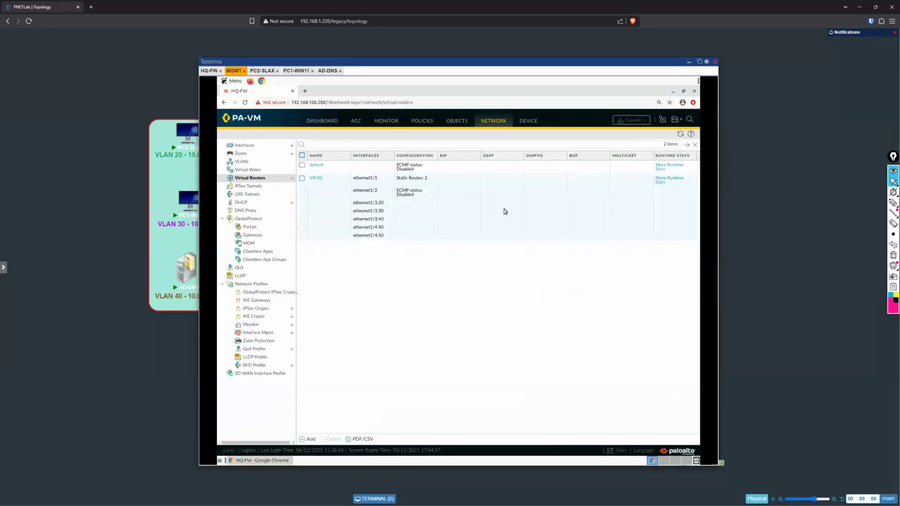
Step: Remove interface ethernet1/2 from zone WAN-P and add a blank interface entry in its place
click(256, 155)
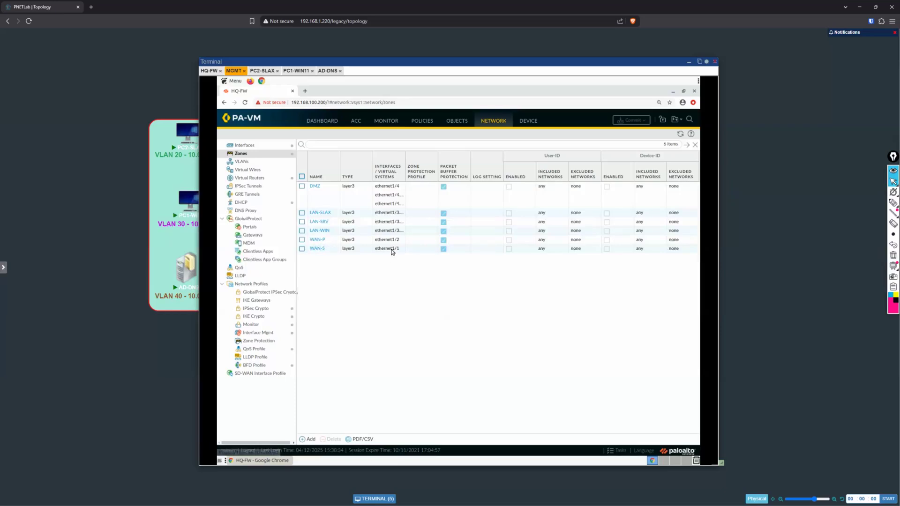
click(321, 240)
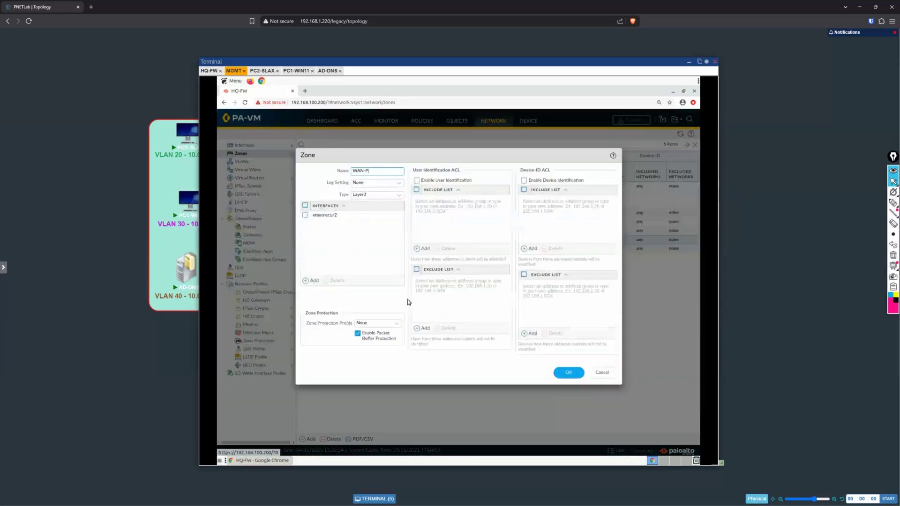
click(305, 216)
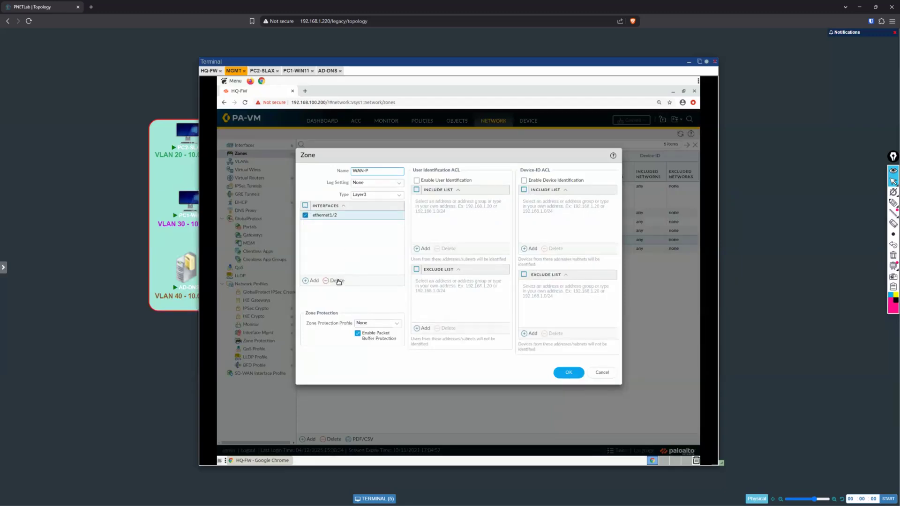
click(338, 280)
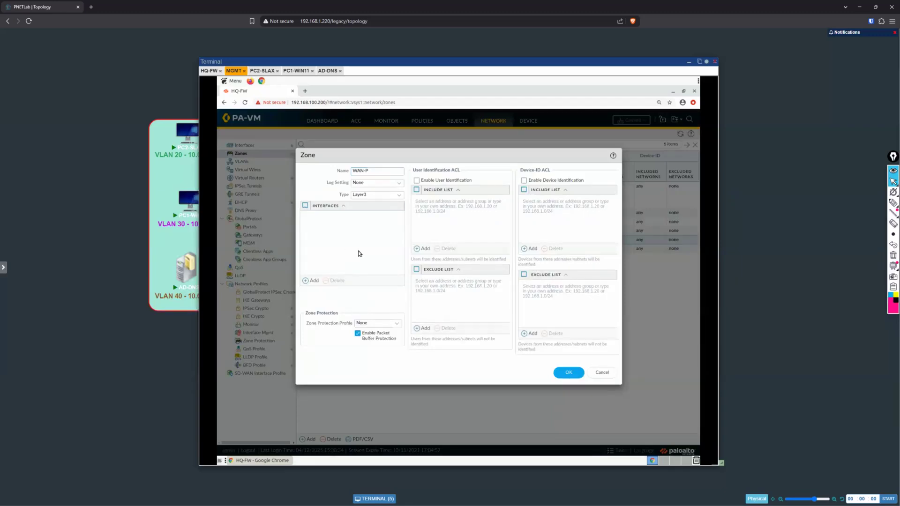
click(307, 281)
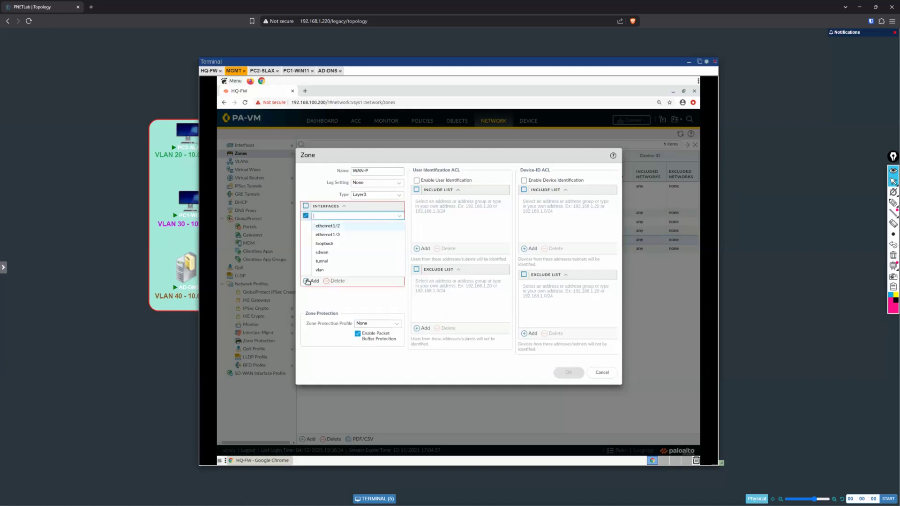
click(362, 253)
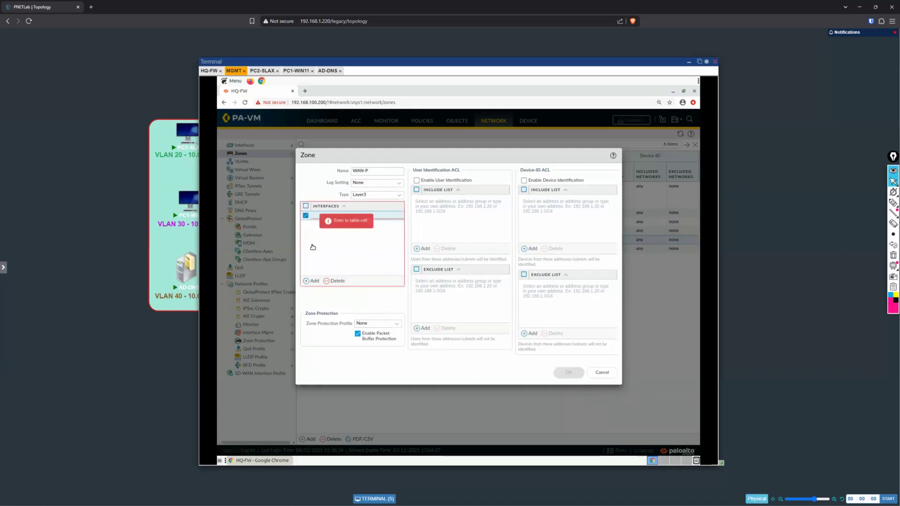
click(306, 282)
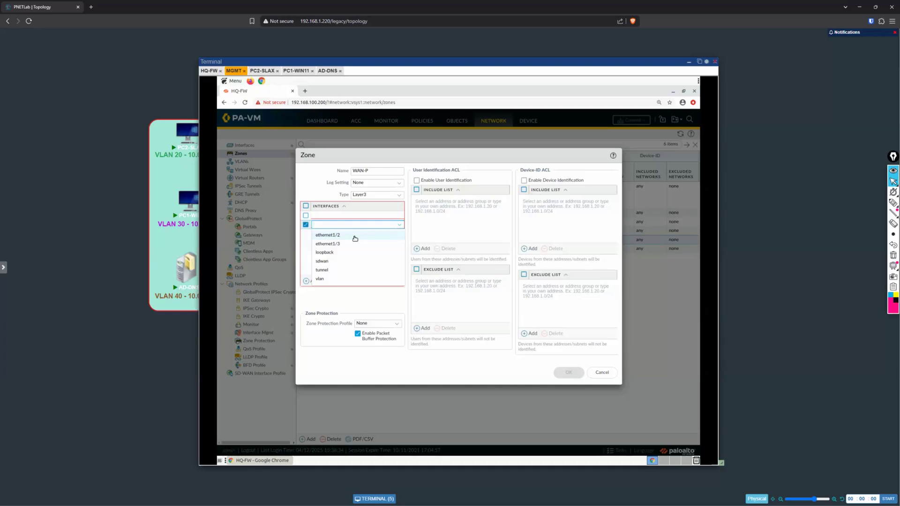
click(354, 269)
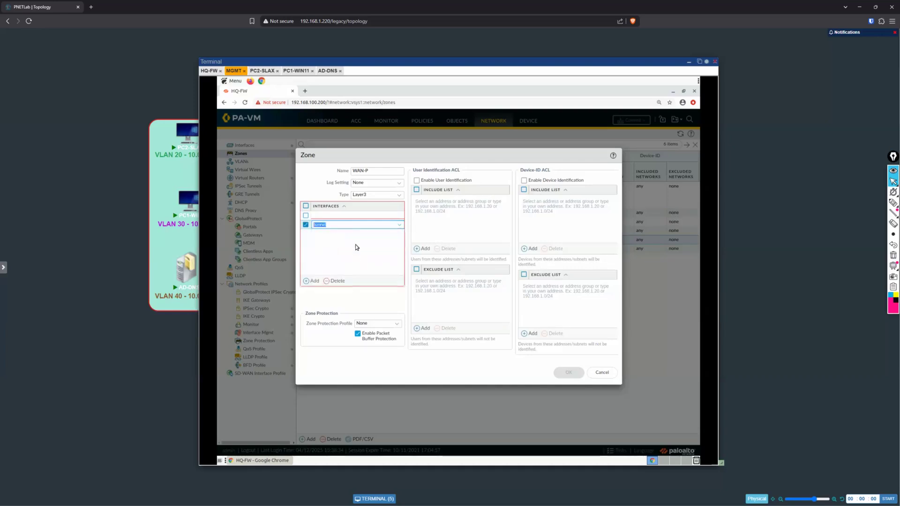
click(335, 281)
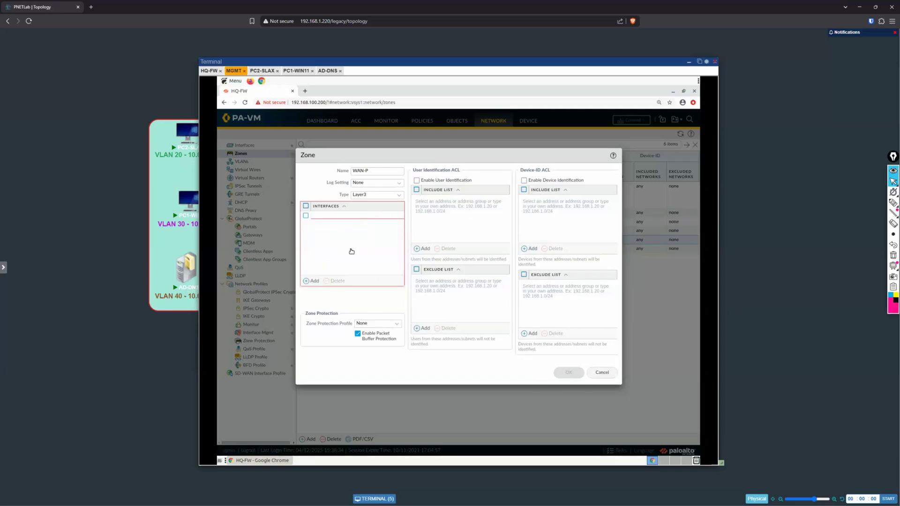
click(311, 281)
click(349, 245)
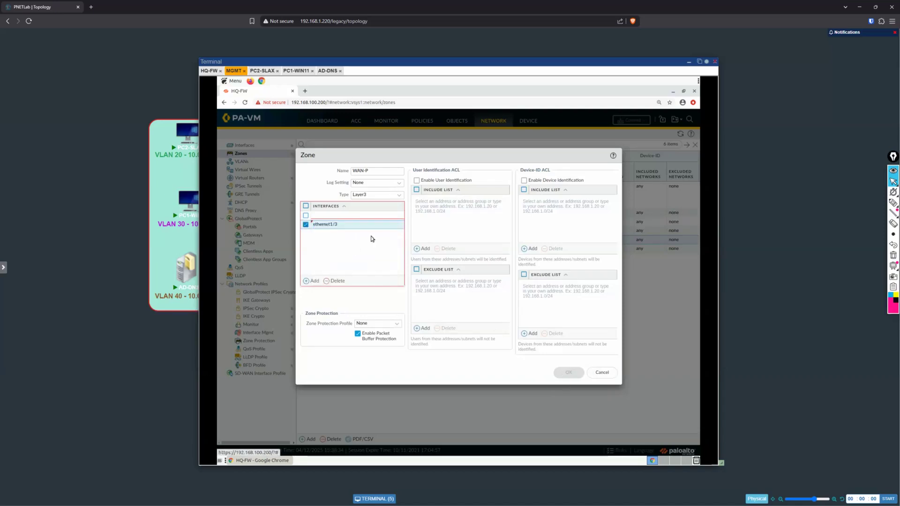
mouse_move(325, 229)
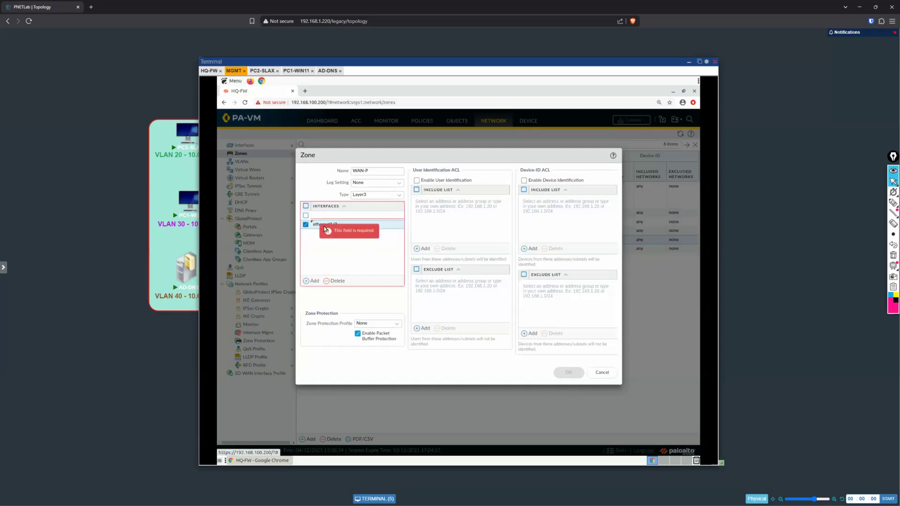
click(335, 281)
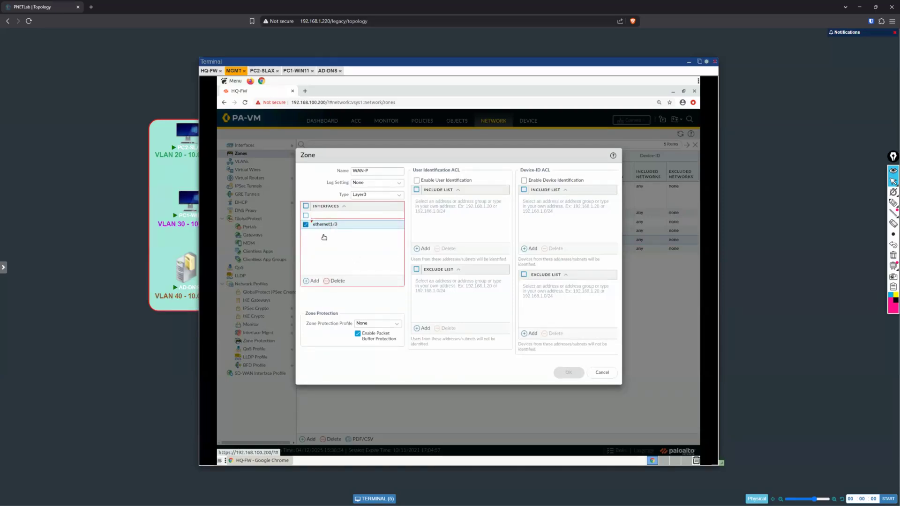
Step: Assign ethernet1/3 to zone WAN-P as a placeholder interface and save the zone
click(321, 215)
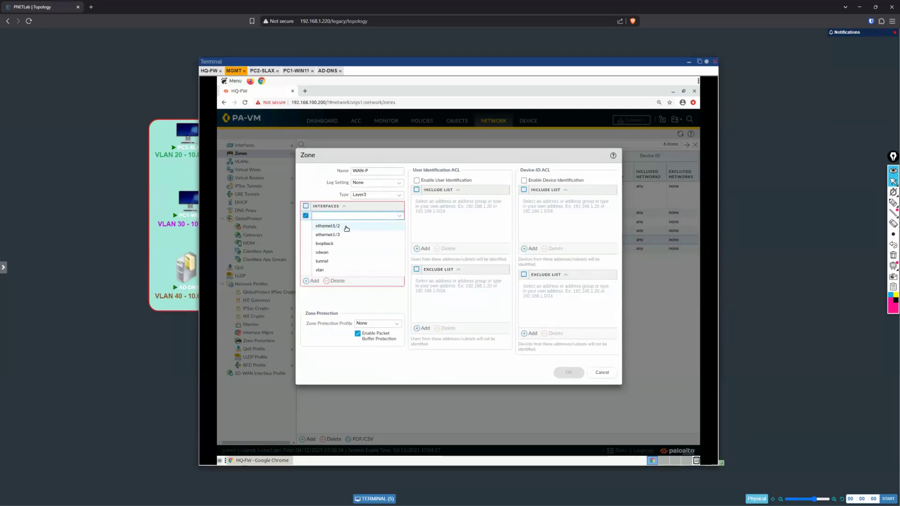
click(327, 235)
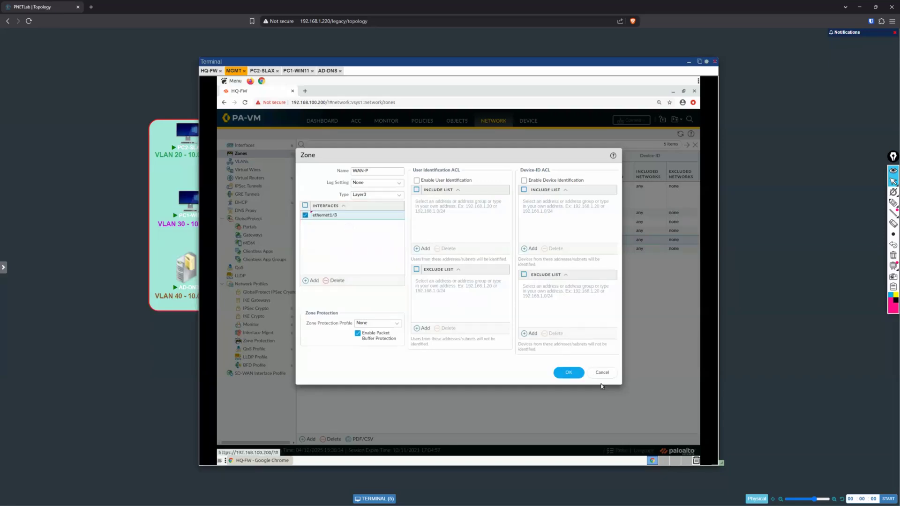
click(569, 373)
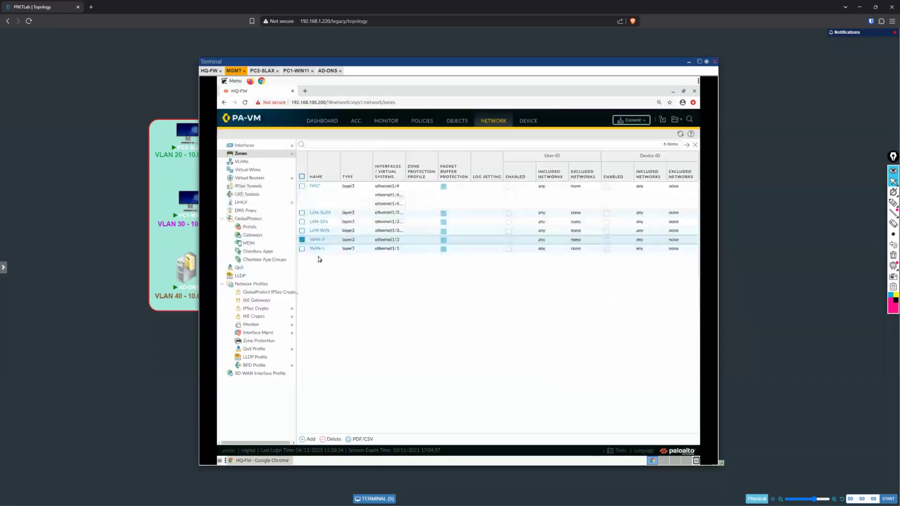
Step: Change the interface of zone WAN-S to ethernet1/2 and save the zone
click(318, 251)
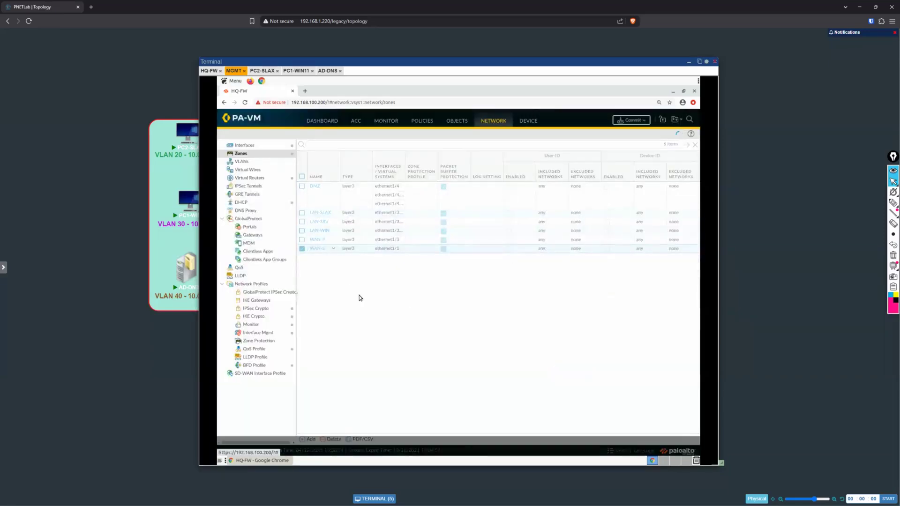
click(340, 215)
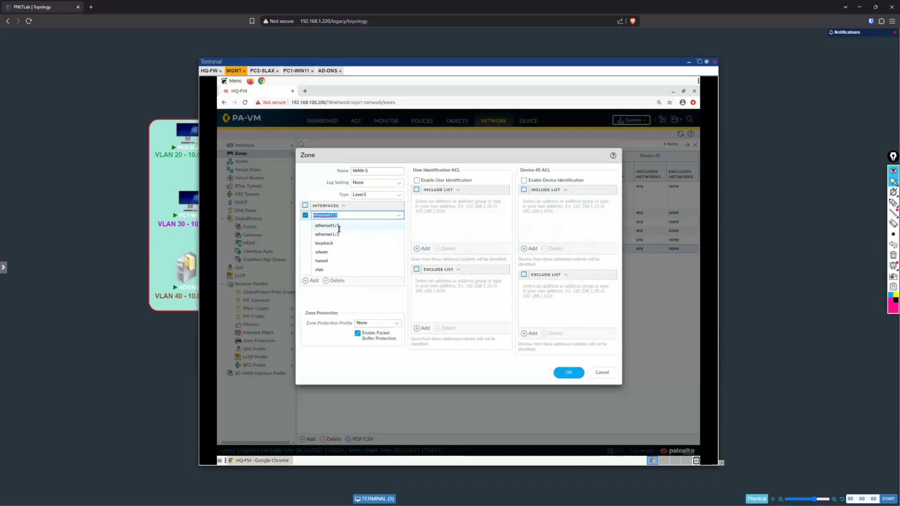
click(339, 236)
click(362, 227)
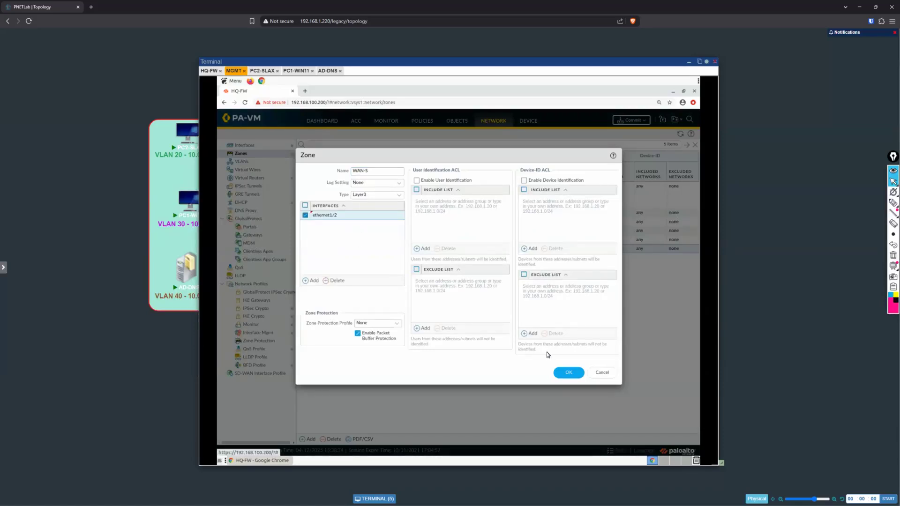
click(568, 374)
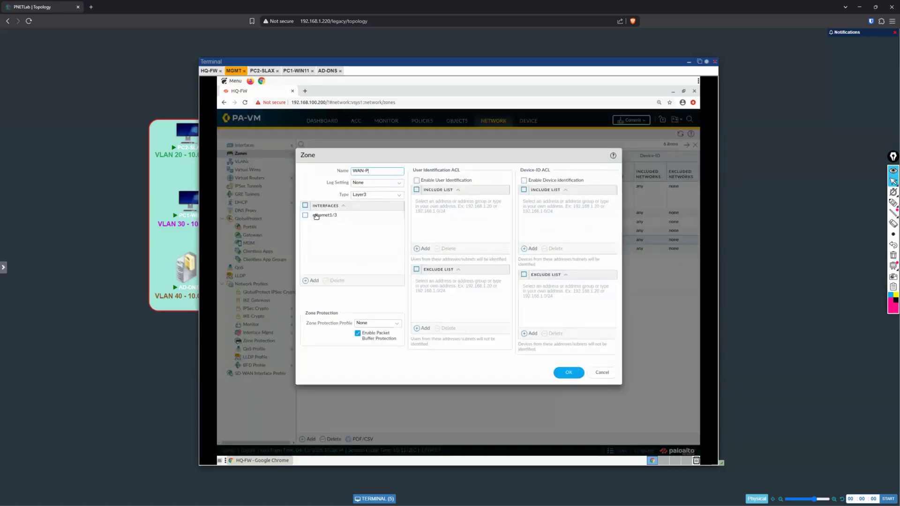
Step: Change the interface of zone WAN-P to ethernet1/1 and save the zone
click(347, 216)
click(346, 226)
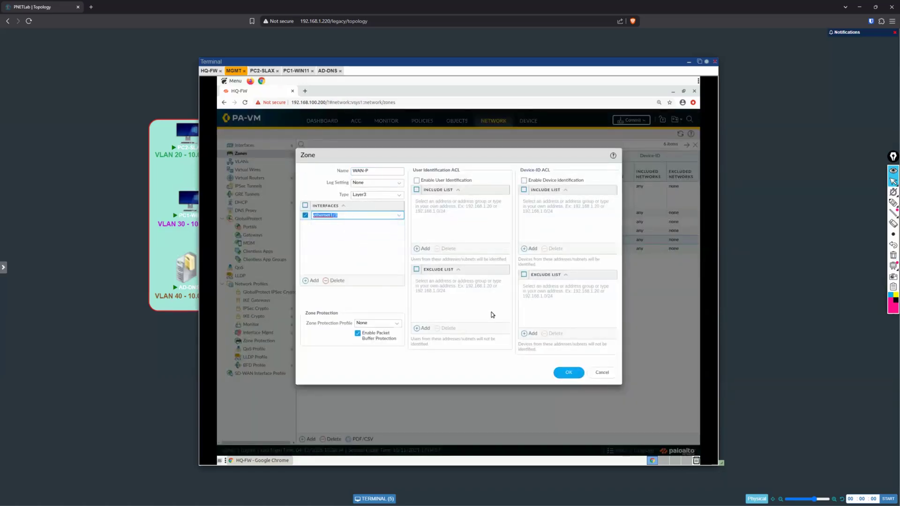
click(569, 373)
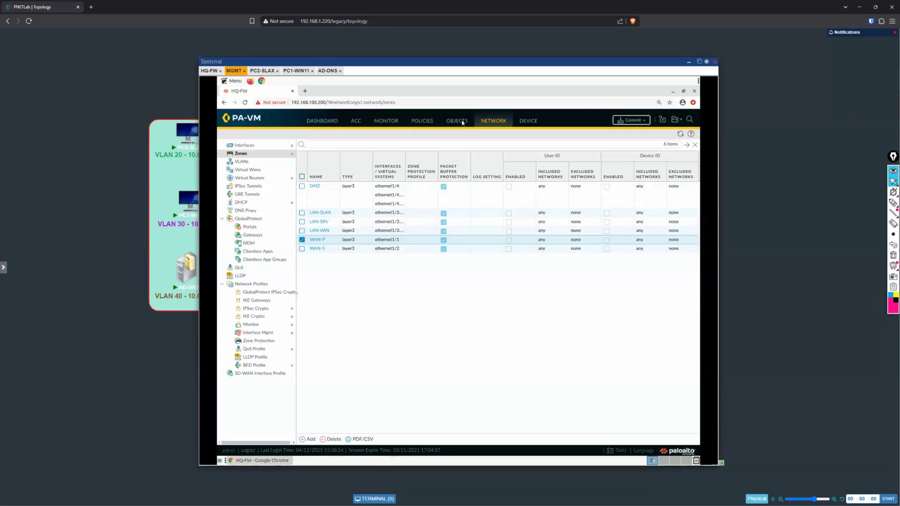
Step: Check the security policy rules and open the commit dialog for all pending changes
click(423, 121)
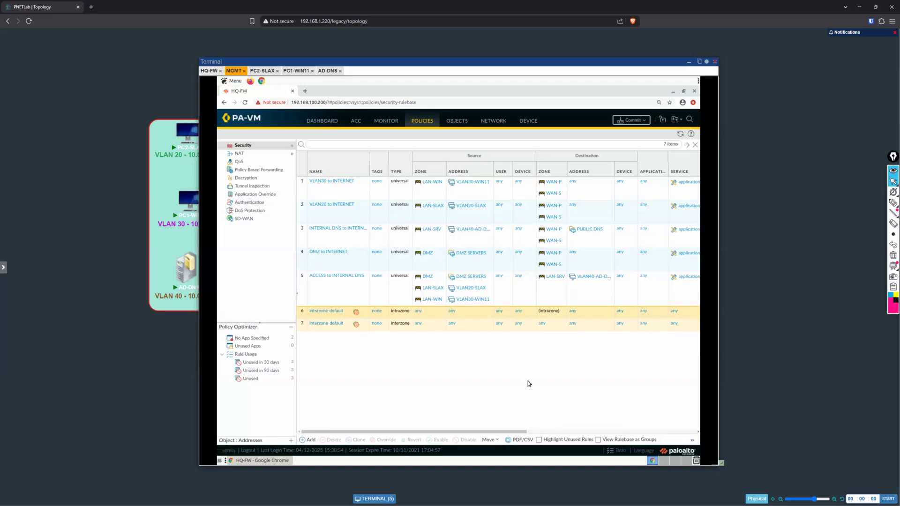
click(631, 121)
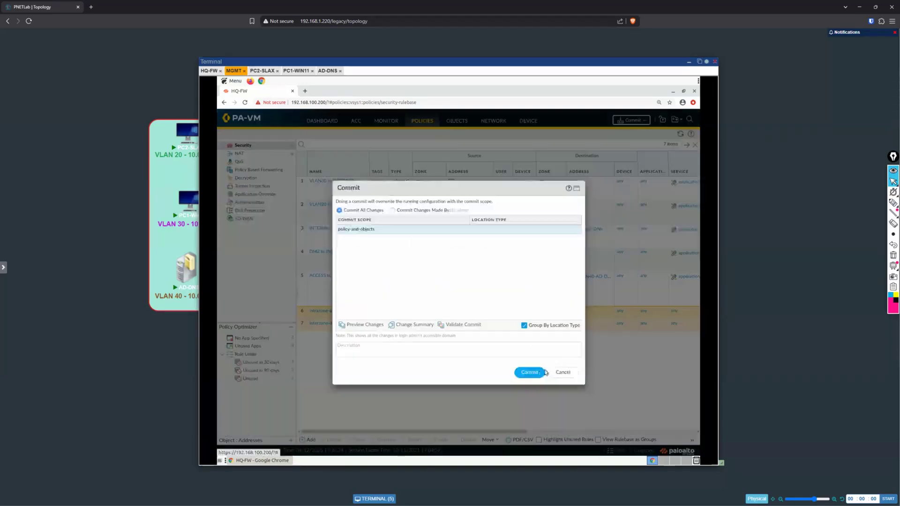
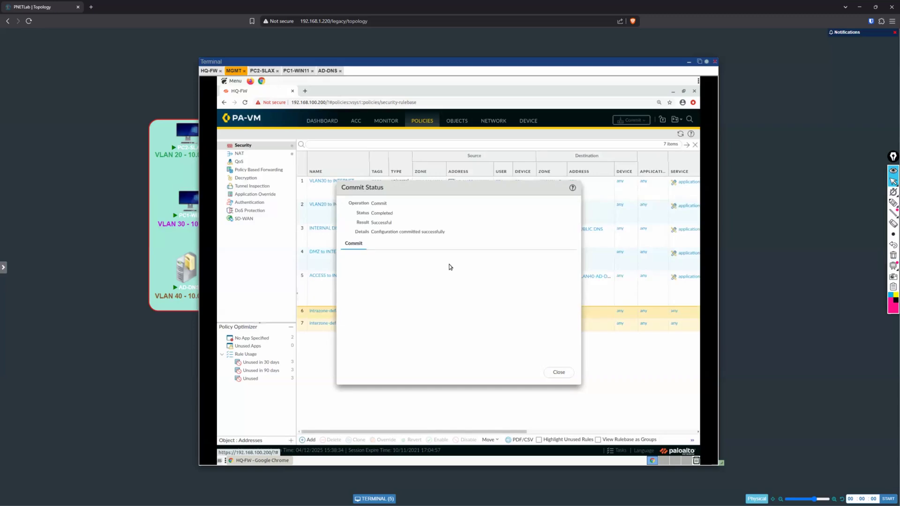
Step: Close the commit status and open the traffic log details of the LAN-SRV to WAN-P DNS session from 10.0.40.3 to 4.2.2.2
click(568, 373)
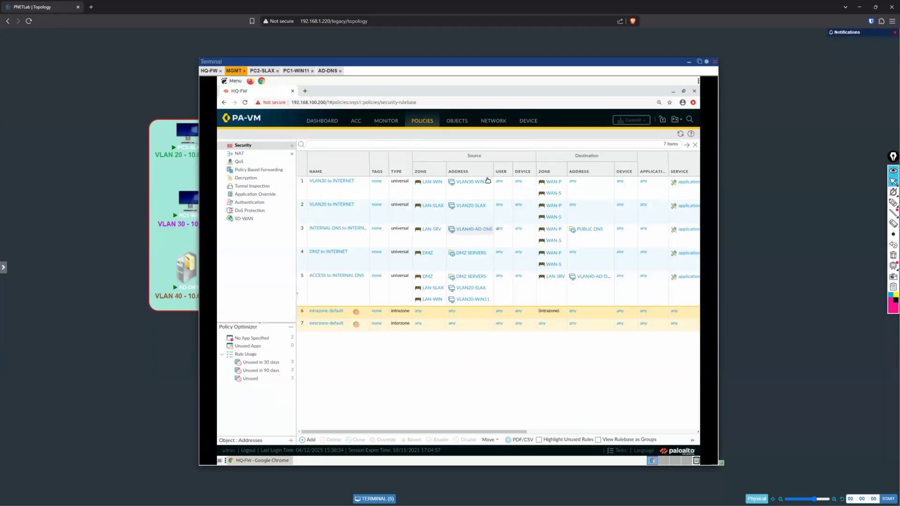
click(385, 122)
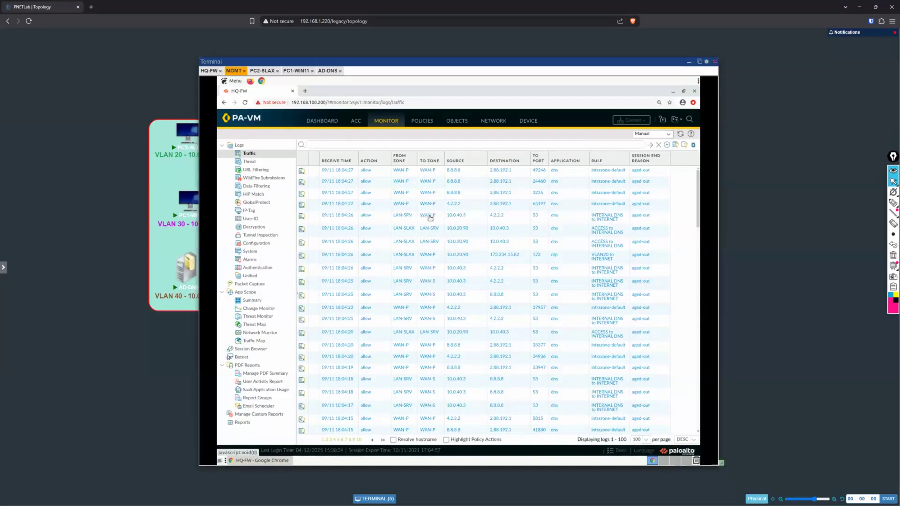
click(302, 217)
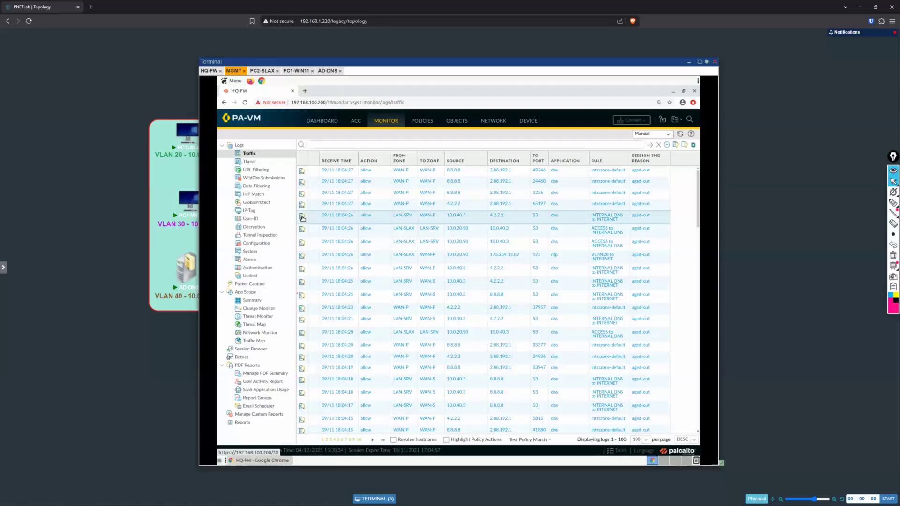
click(302, 218)
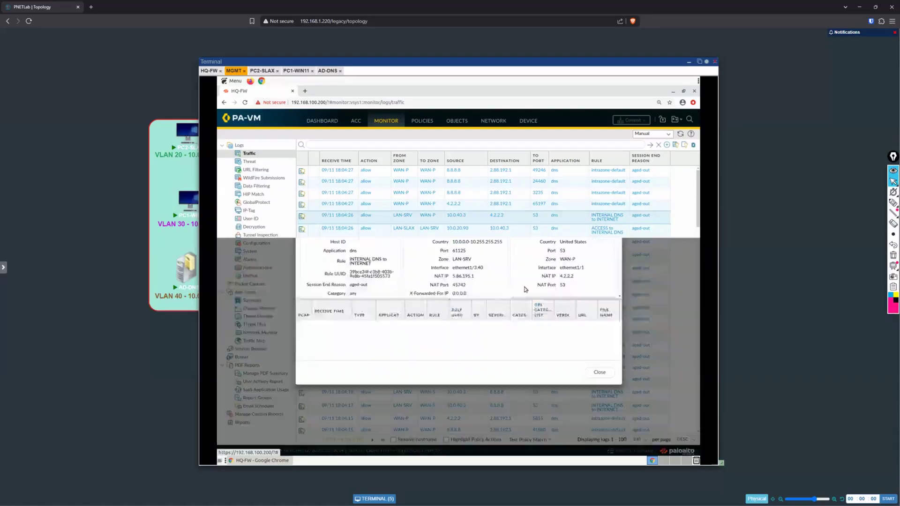
Step: Check the DNS session's destination interface, source NAT IP, source port and NAT port, and close the log details
drag(587, 271, 561, 268)
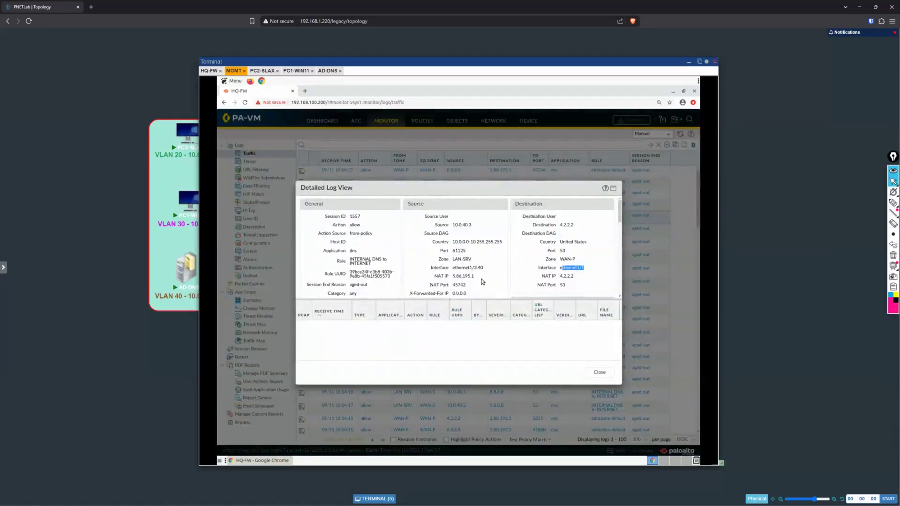
click(480, 274)
drag(454, 278, 474, 281)
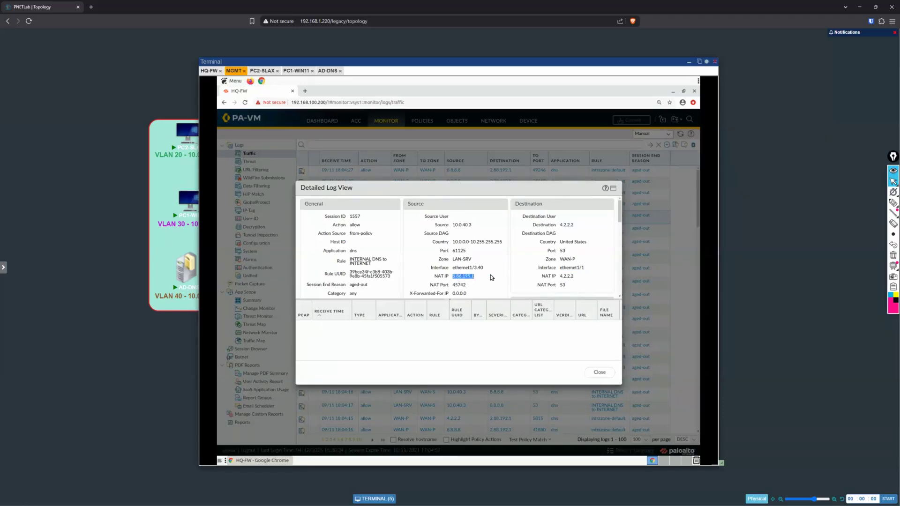
drag(454, 252, 466, 253)
drag(464, 286, 453, 286)
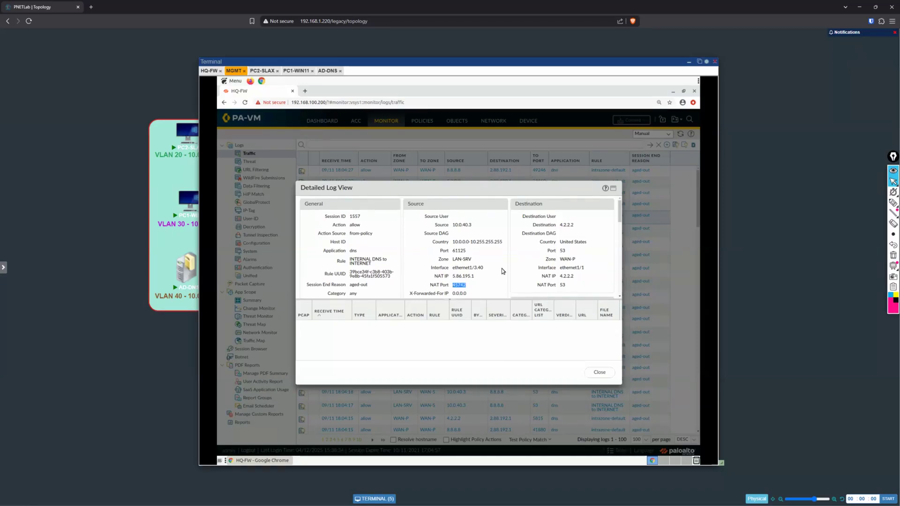
click(596, 370)
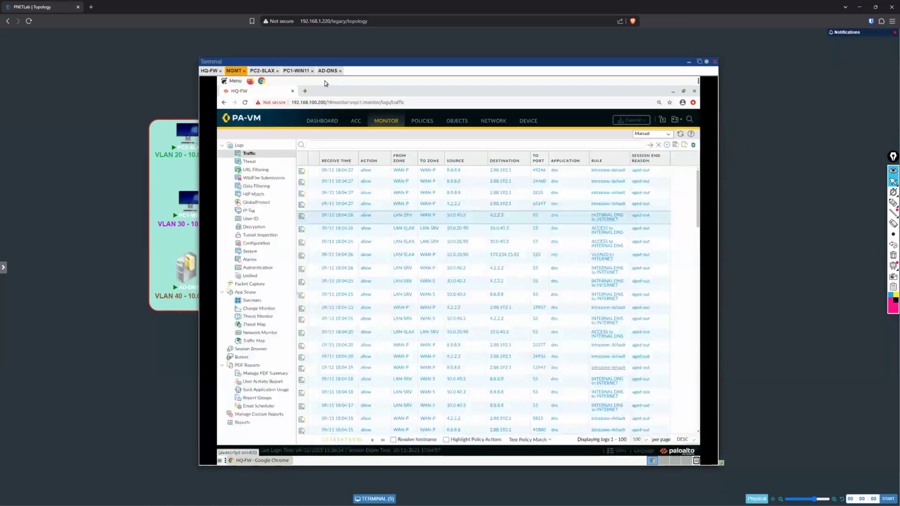
Step: On AD-DNS, review the forwarders in the DNS server's properties and leave them without making changes
click(327, 71)
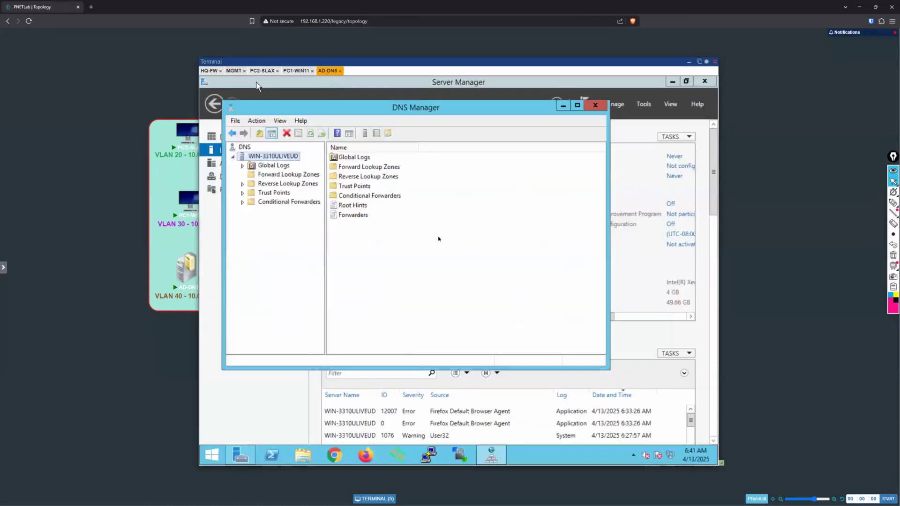
right_click(283, 158)
click(381, 304)
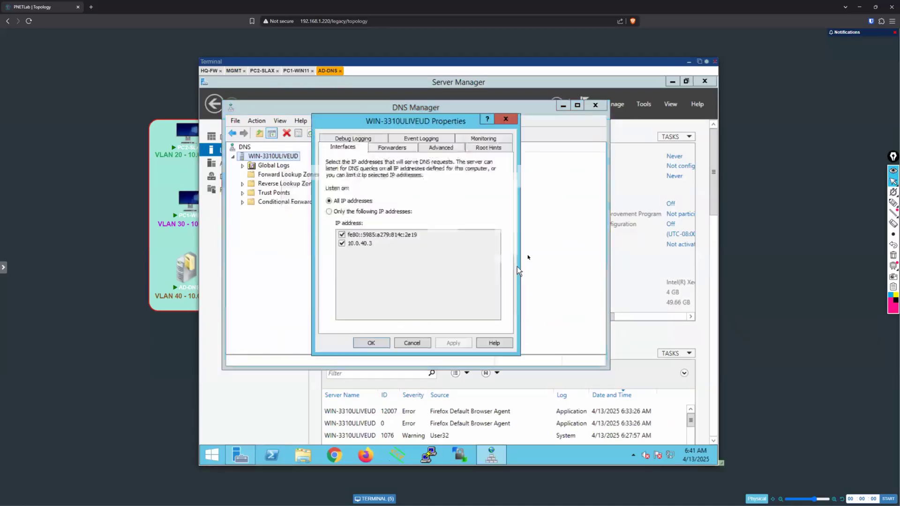
click(392, 148)
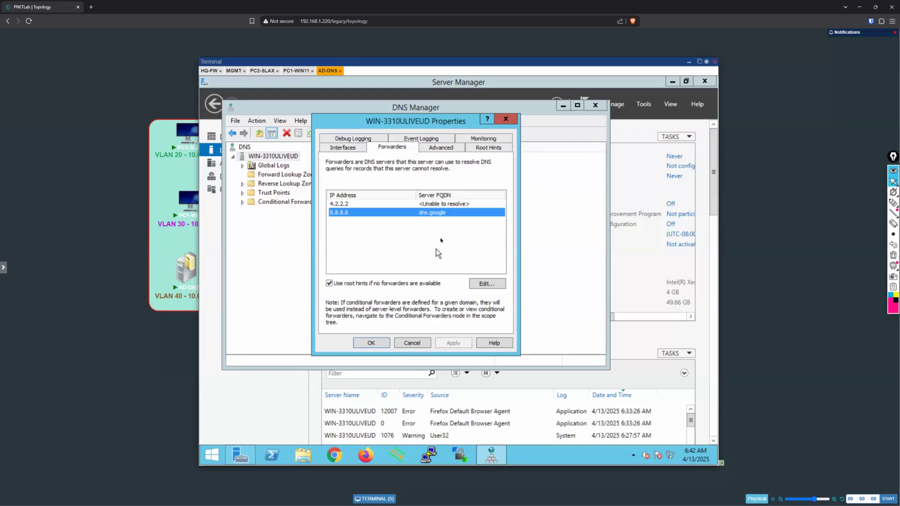
click(412, 342)
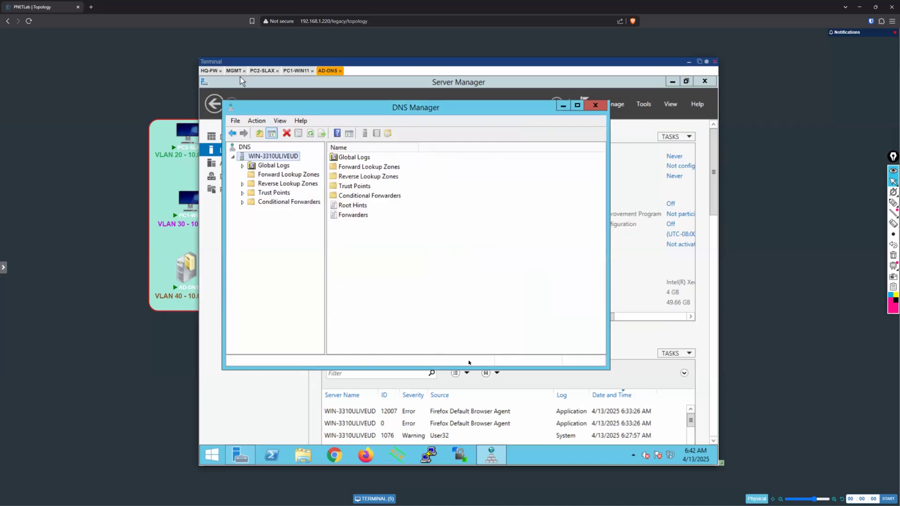
Step: On PC2-SLAX, load YouTube in a new browser tab to test internet access
click(254, 71)
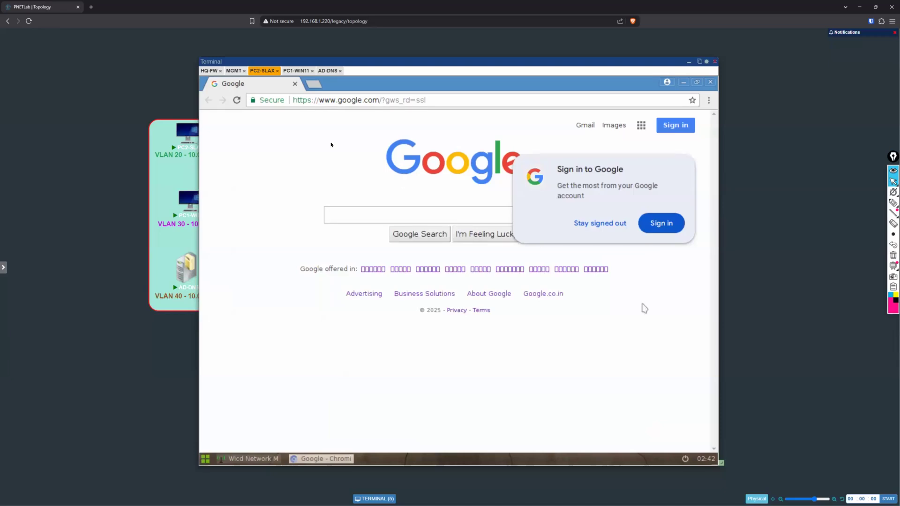
click(314, 84)
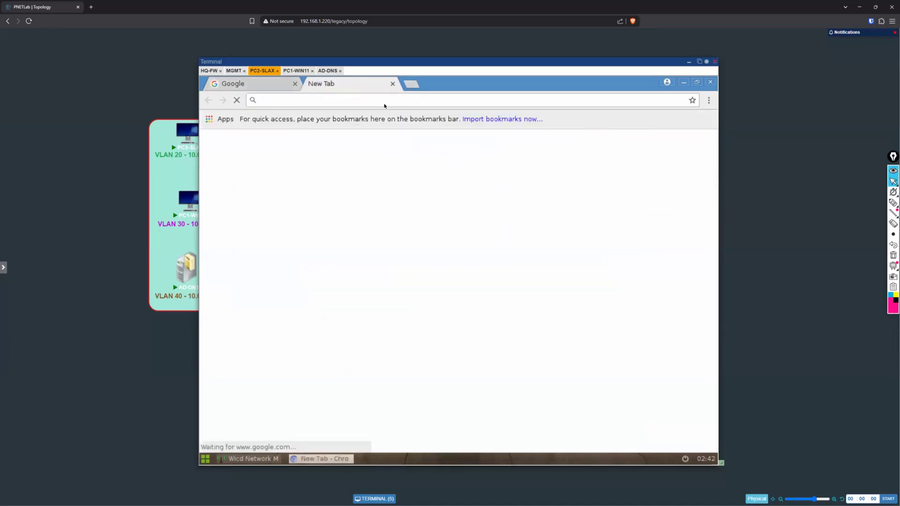
text(youtube.com)
key(Return)
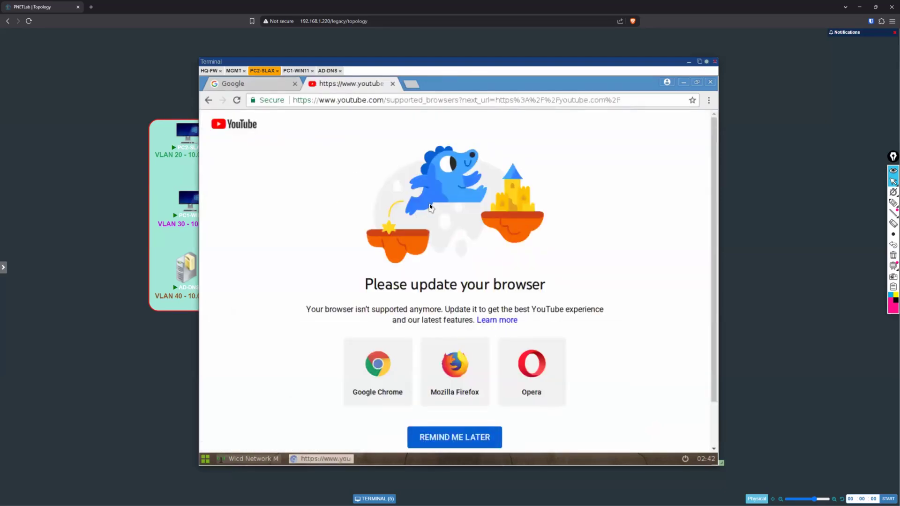
Step: Load Facebook in another new browser tab on PC2-SLAX
click(411, 85)
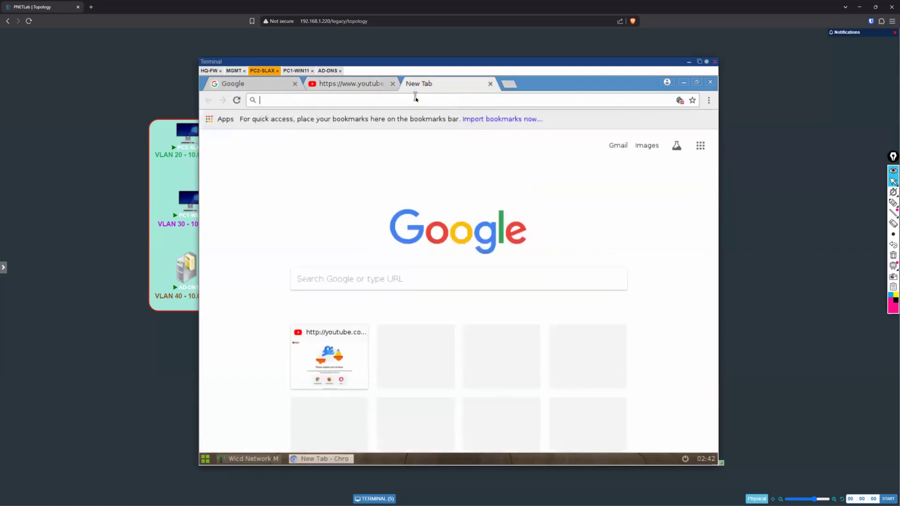
text(facebook)
key(Return)
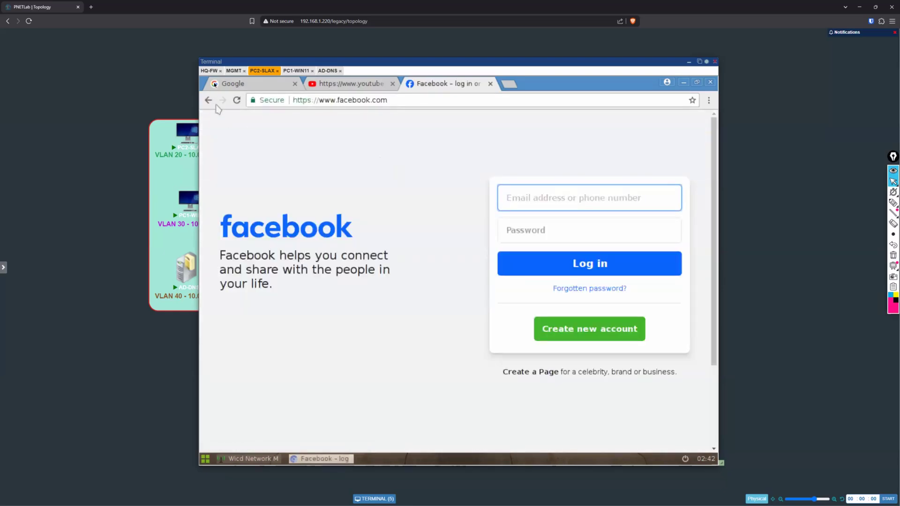
Step: On PC1-WIN11, close the network settings, open Microsoft Edge and dismiss its favorites pop-up
click(299, 71)
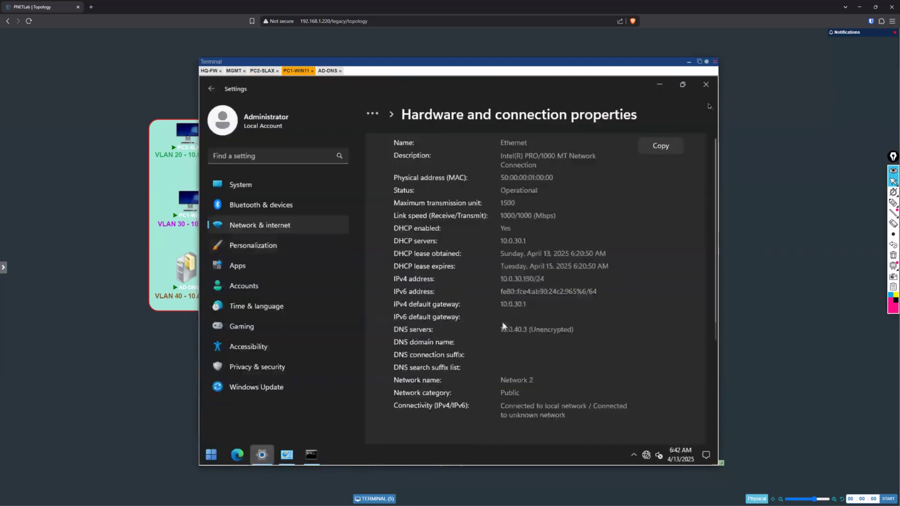
click(706, 85)
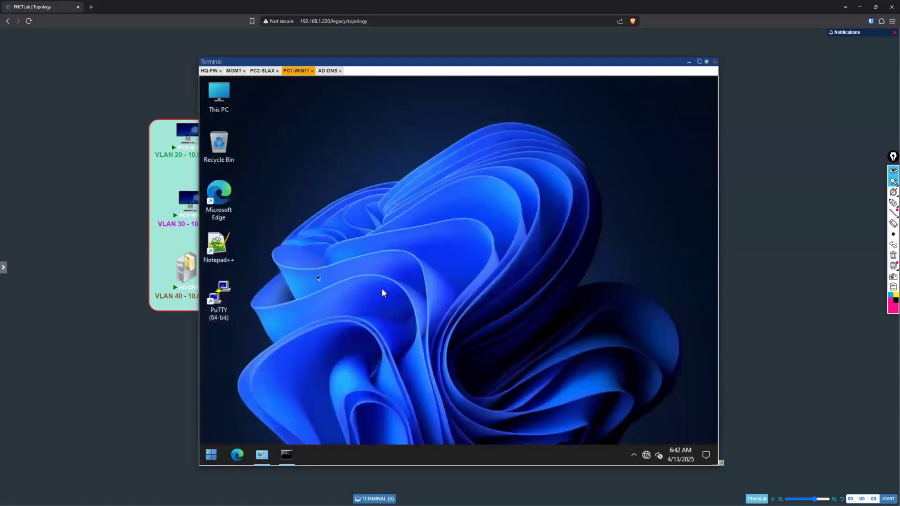
double_click(224, 211)
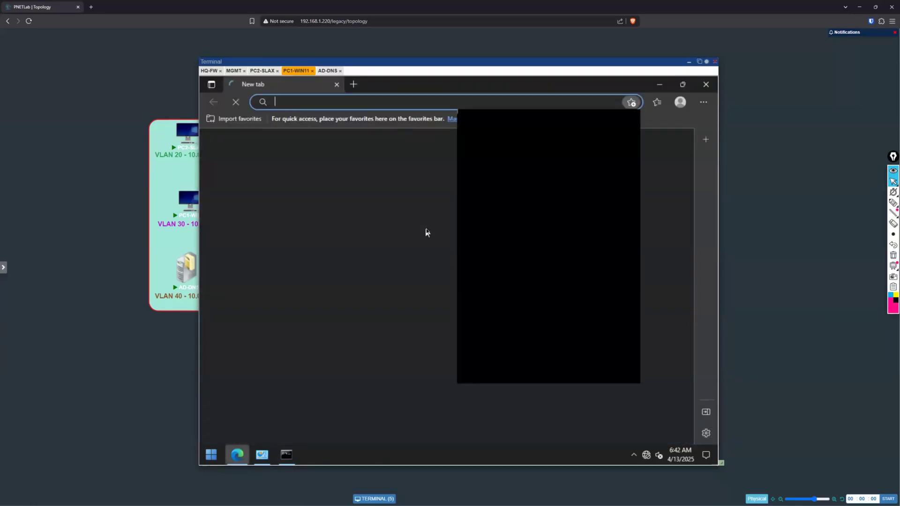
click(627, 121)
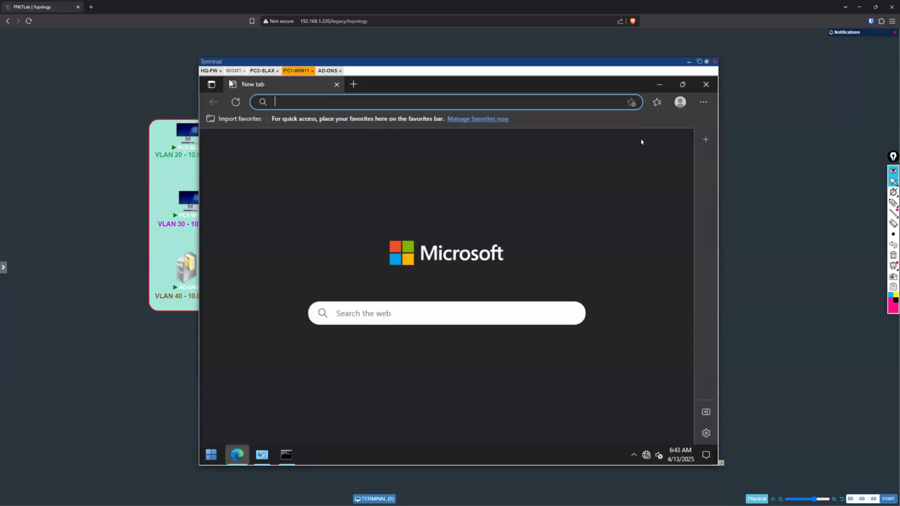
Step: In the HQ-FW traffic log, circle the facebook-base and youtube-base entries, mark them with arrows and handwrite "Application ID" beside them
click(233, 71)
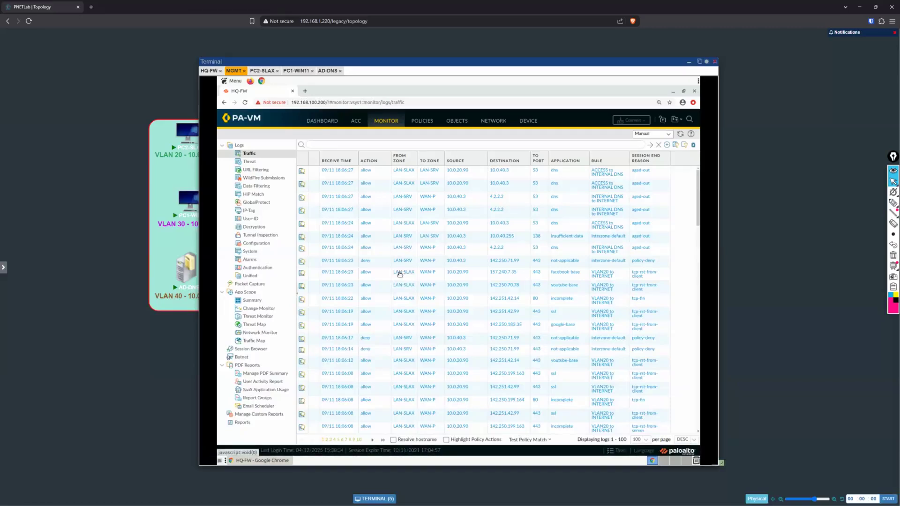
click(893, 204)
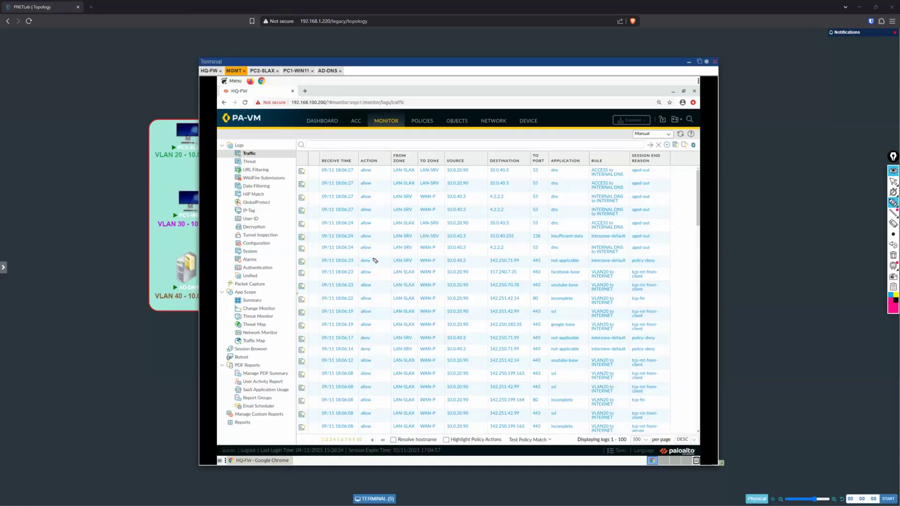
drag(377, 271, 424, 270)
mouse_move(590, 267)
mouse_down()
mouse_move(592, 290)
mouse_move(574, 293)
mouse_move(360, 290)
mouse_move(356, 277)
mouse_move(380, 270)
mouse_up()
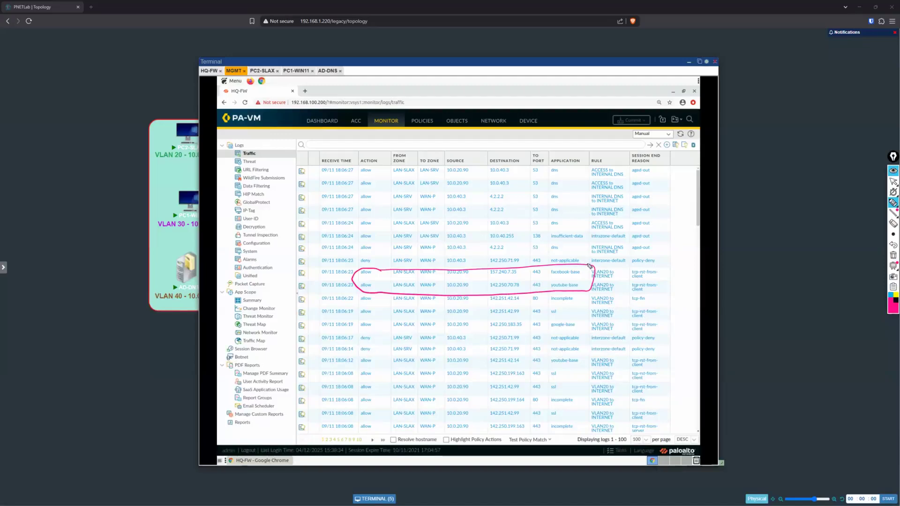
drag(589, 260, 579, 271)
drag(578, 267, 586, 288)
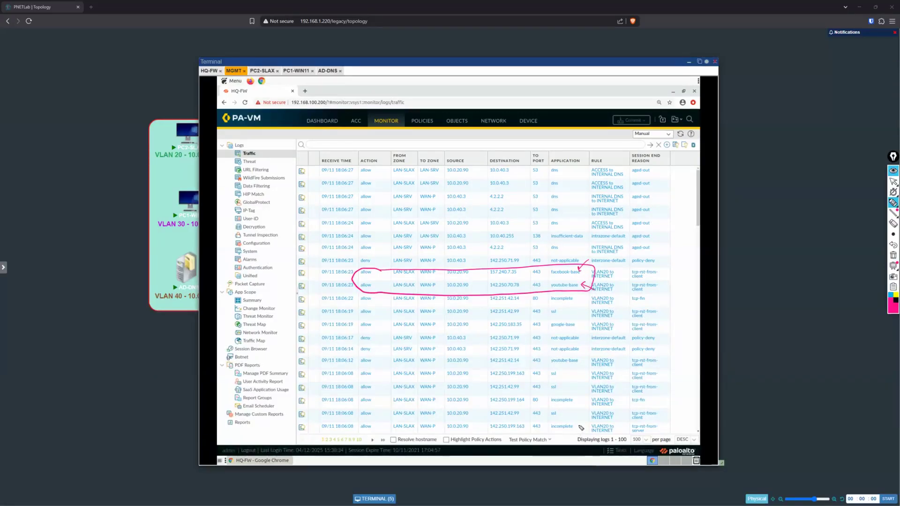
mouse_move(657, 249)
mouse_down()
mouse_move(661, 237)
mouse_move(665, 247)
mouse_move(701, 230)
mouse_move(682, 261)
mouse_up()
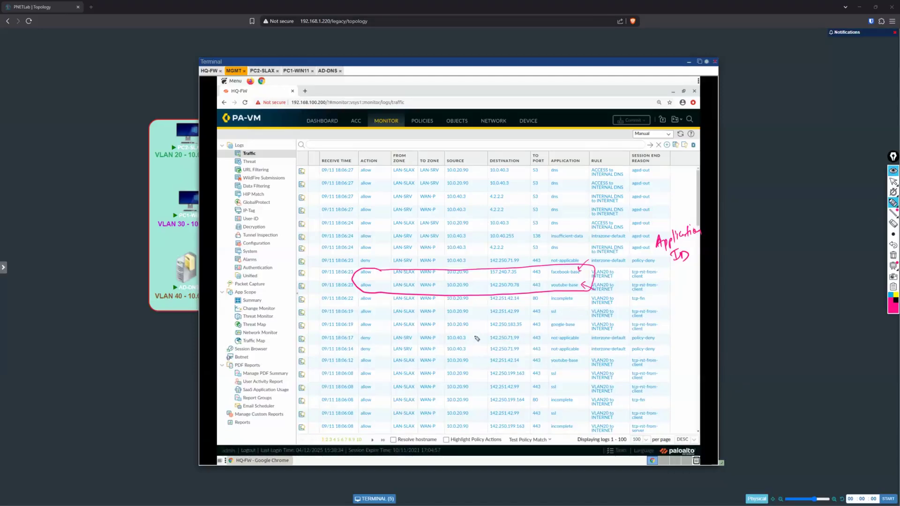
Step: Circle the google-base application and the port 443 values, add an arrow at the incomplete entry, and stop annotating
mouse_move(579, 329)
mouse_down()
mouse_move(563, 314)
mouse_move(552, 330)
mouse_up()
mouse_move(536, 262)
mouse_down()
mouse_move(530, 279)
mouse_move(544, 285)
mouse_move(532, 266)
mouse_up()
mouse_move(531, 309)
mouse_down()
mouse_move(535, 363)
mouse_move(548, 330)
mouse_move(534, 306)
mouse_up()
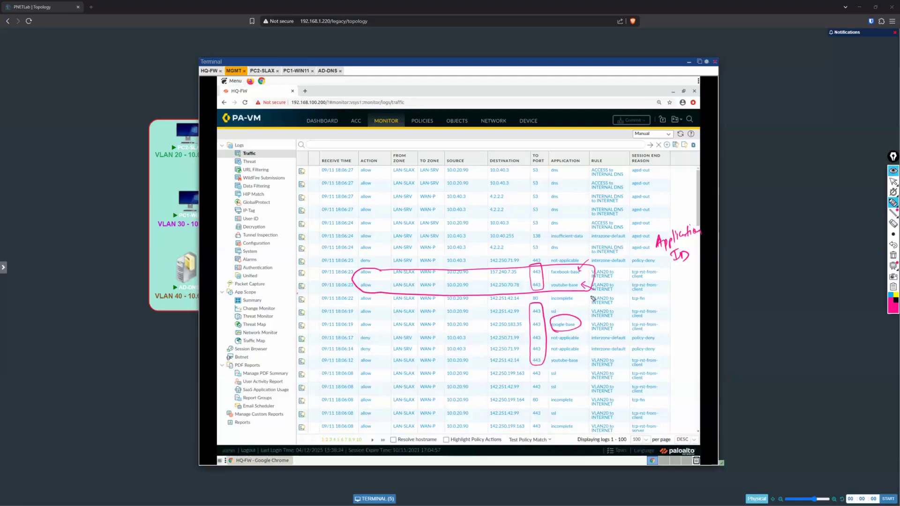
drag(591, 296, 577, 298)
click(889, 183)
Step: Compare the Facebook page opened on PC2-SLAX with the applications recorded in the HQ-FW traffic log
click(262, 71)
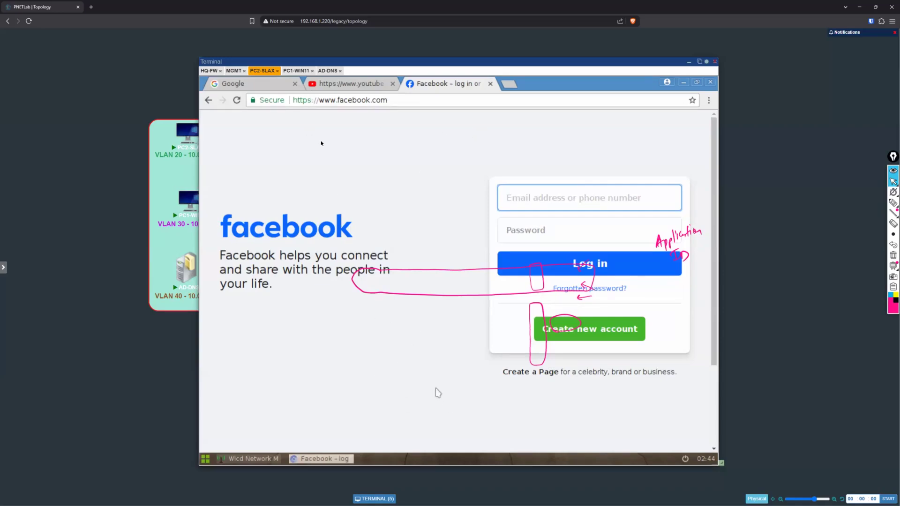
click(209, 70)
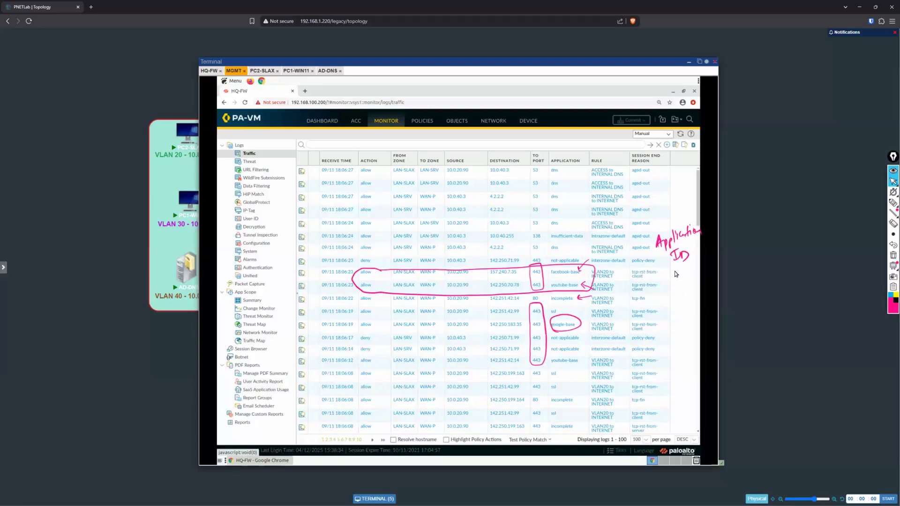
click(260, 71)
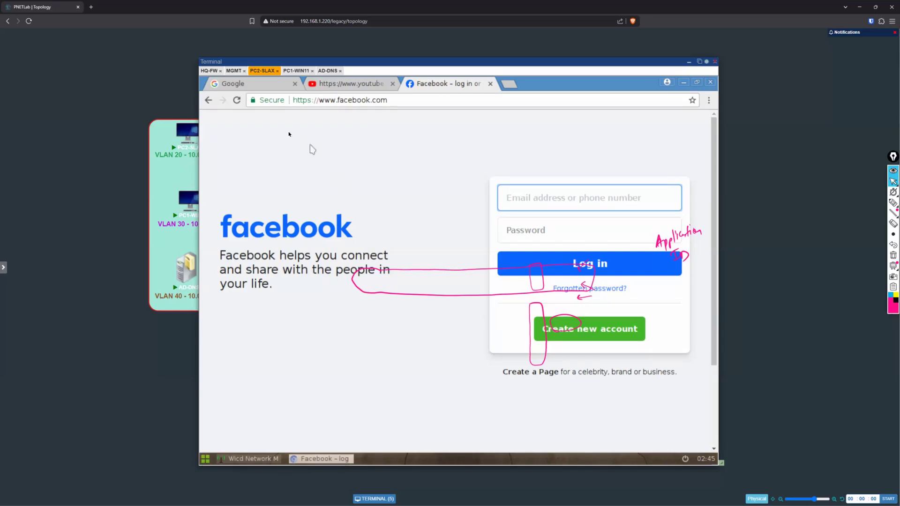
click(233, 70)
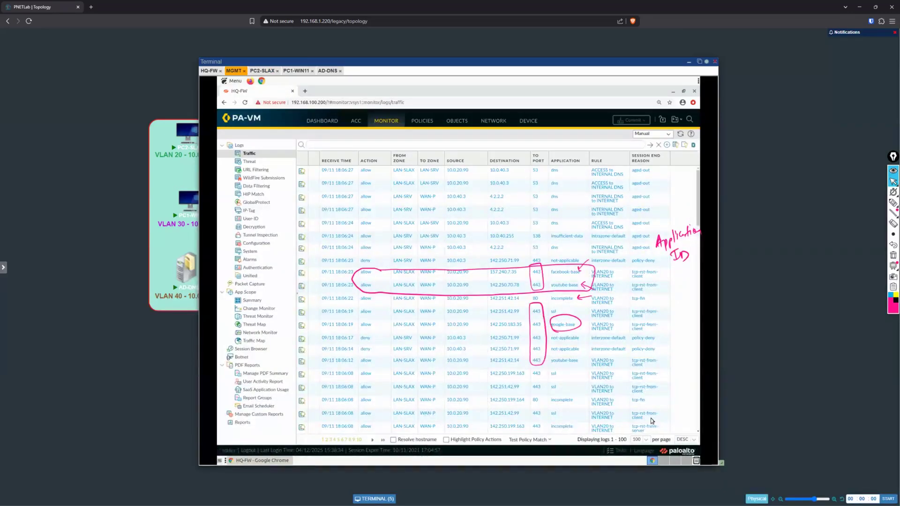
scroll(660, 379, down, 1)
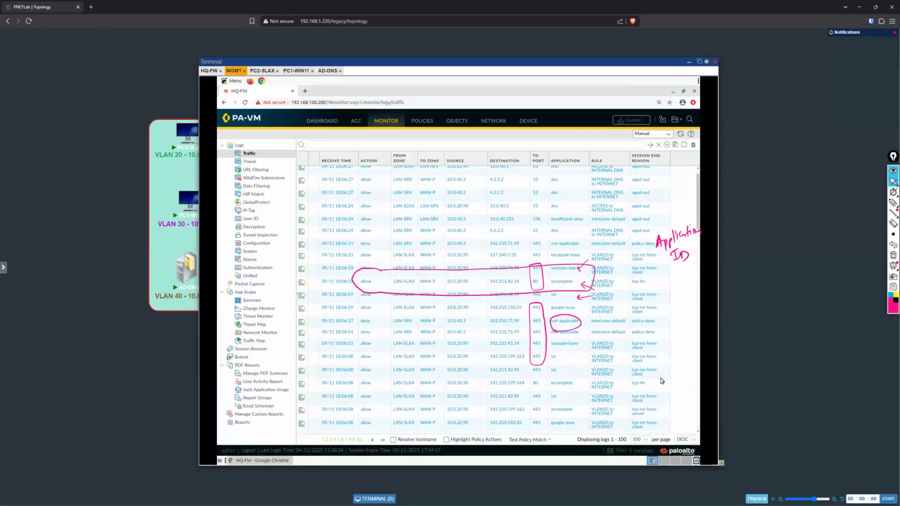
click(262, 71)
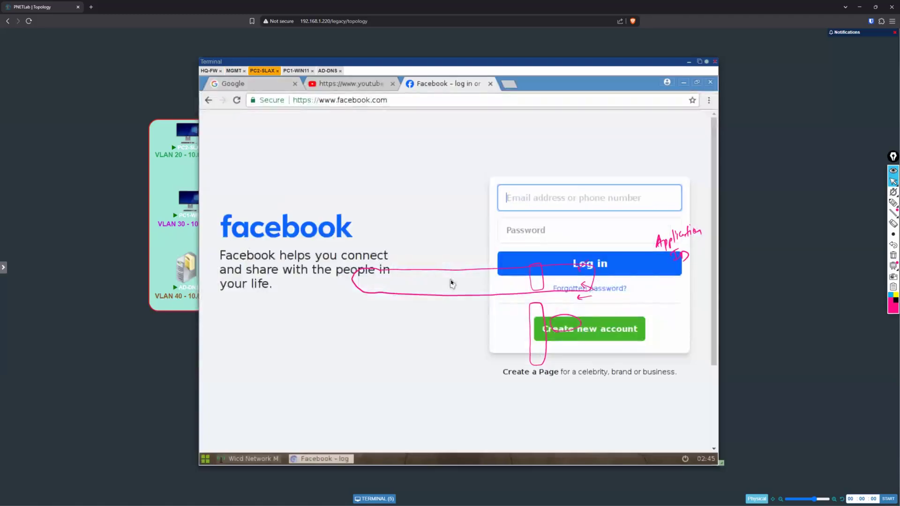
Step: Return to the MGMT session and move the terminal window aside to uncover the VLAN devices in the topology
click(233, 71)
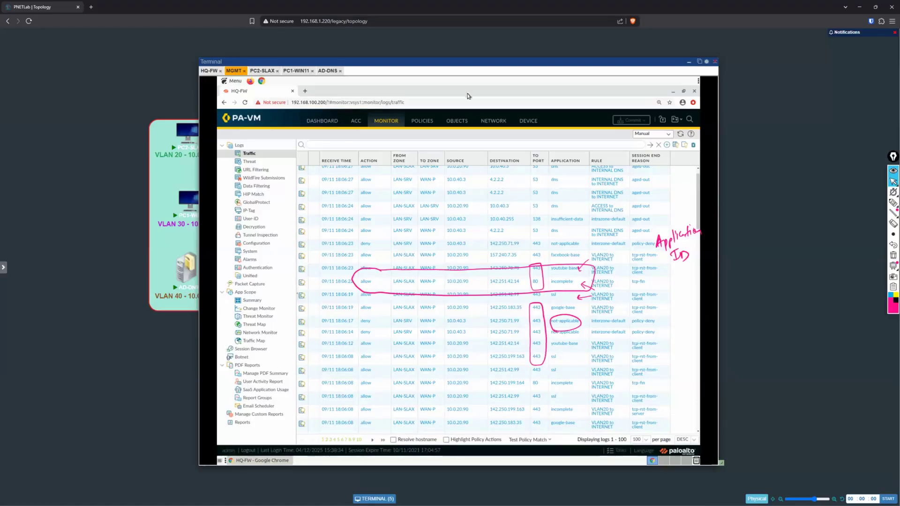
drag(525, 61, 583, 58)
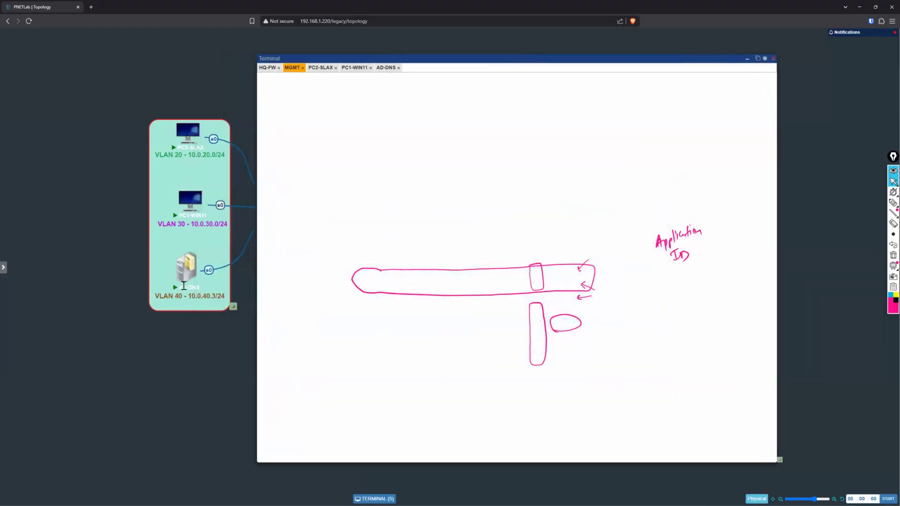
Step: Clear the drawn annotations and inspect the HQ-FW security and NAT policies through to their rule usage columns
click(893, 254)
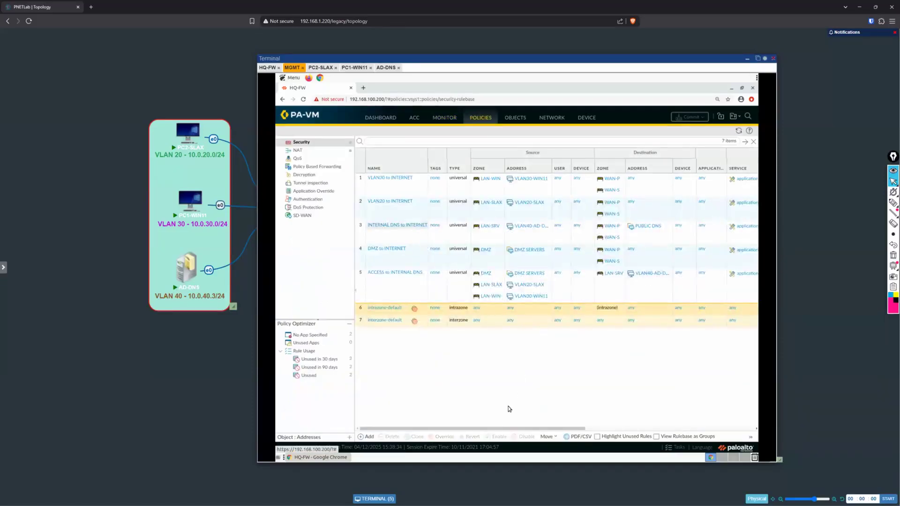
drag(497, 430, 699, 431)
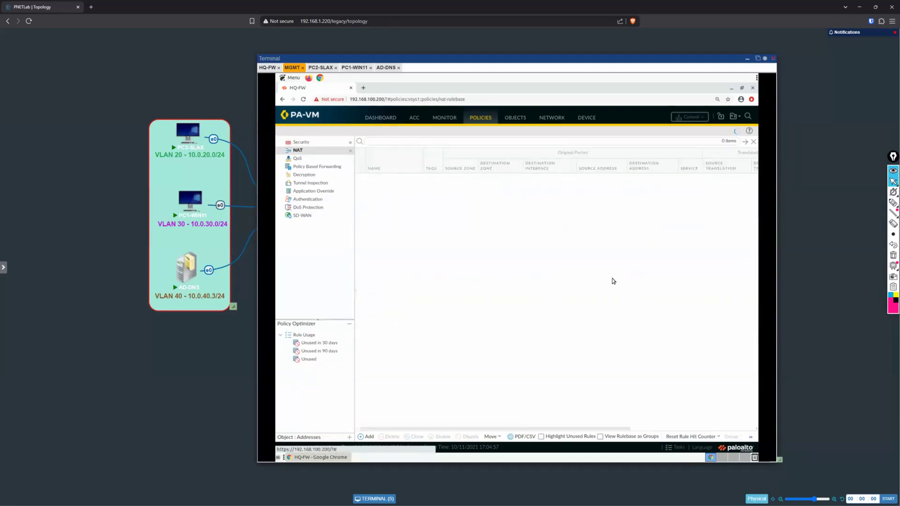
drag(551, 429, 675, 429)
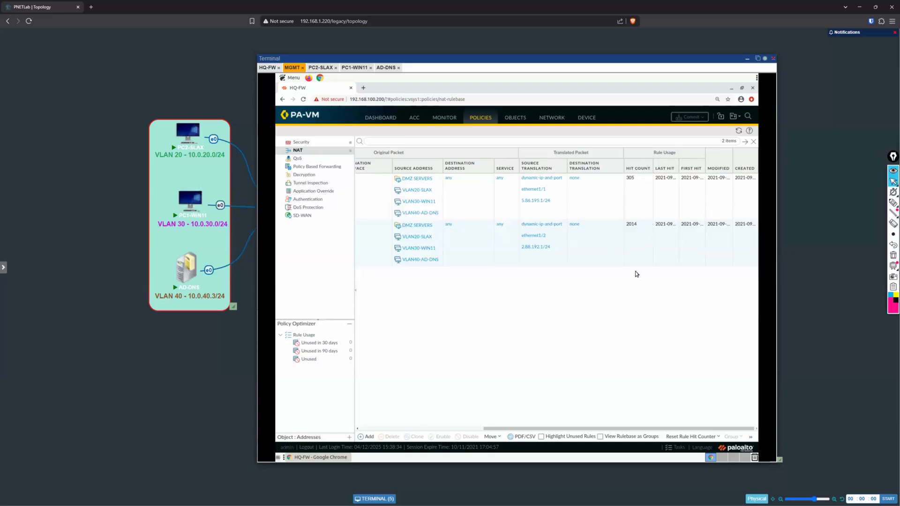
Step: Return to the HQ-FW security policy and examine each rule's zones, addresses, action and rule usage
click(305, 142)
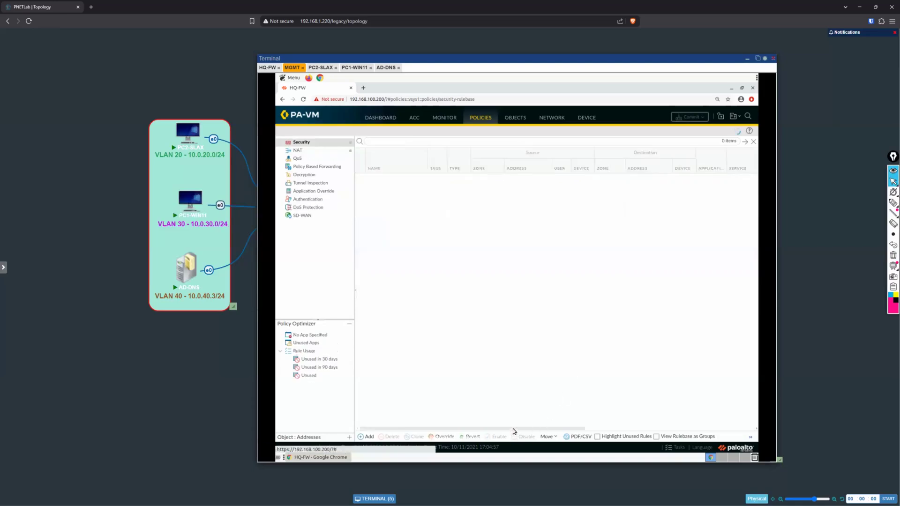
drag(512, 428, 652, 436)
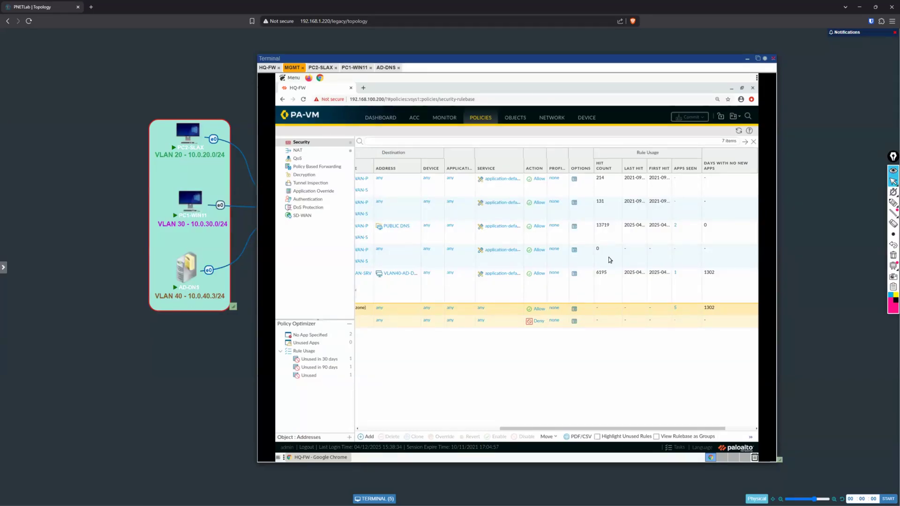
drag(506, 437, 417, 438)
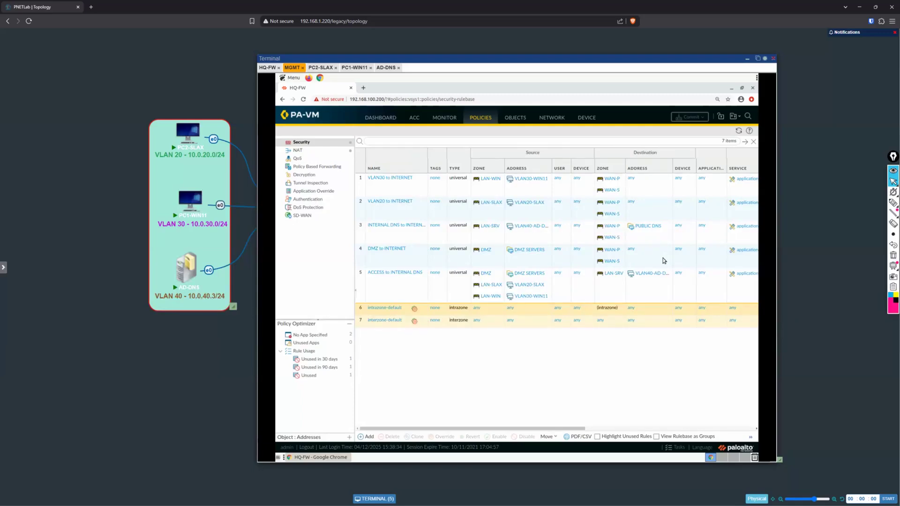
drag(487, 427, 695, 427)
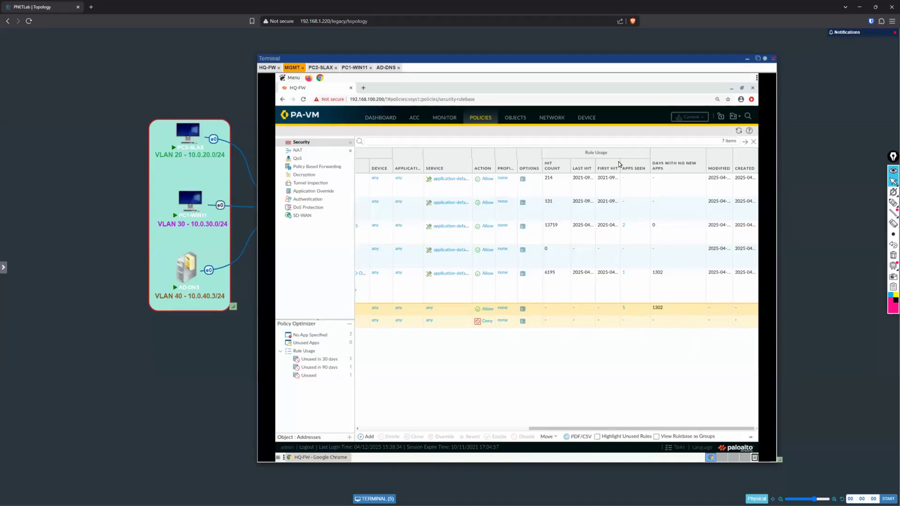
Step: Adjust the security policy table's column widths to fit their contents and review the rules across the table
click(649, 171)
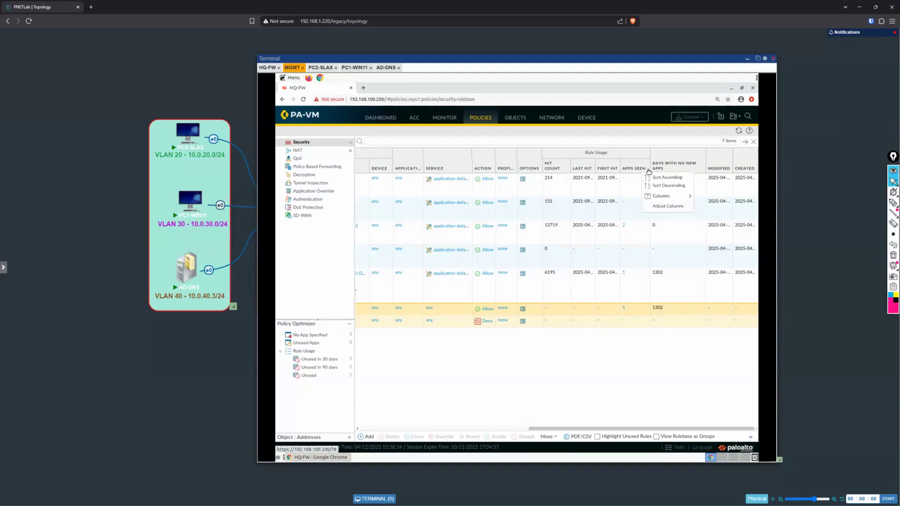
click(673, 210)
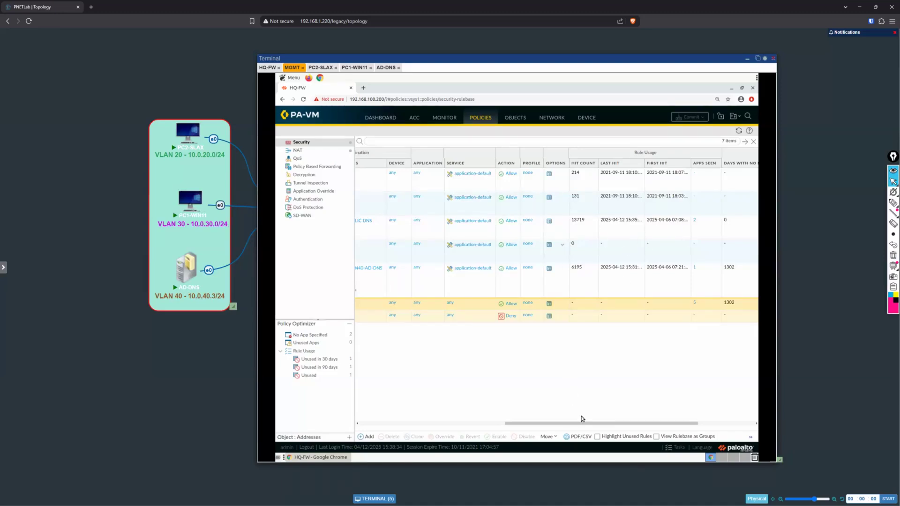
drag(593, 424, 446, 485)
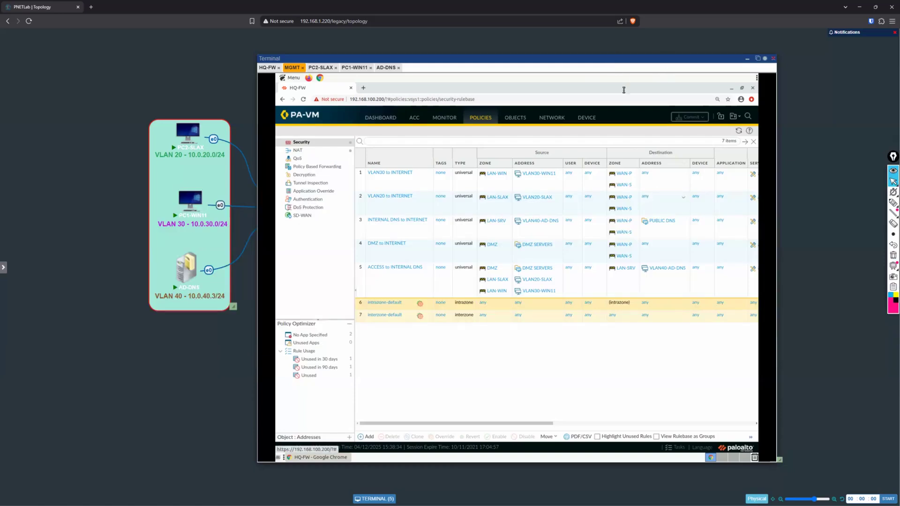
Step: Move the terminal window aside to view the network topology, and bring it back over the diagram slightly resized
drag(619, 58, 618, 231)
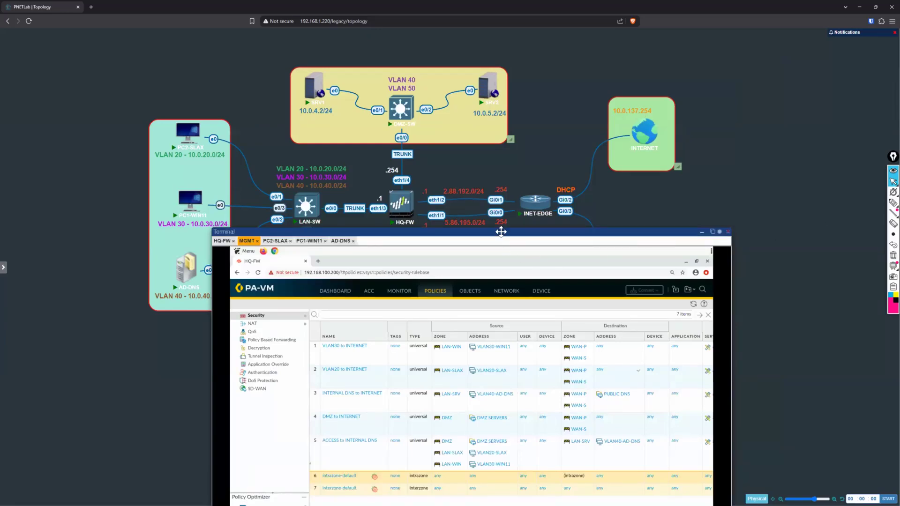
drag(501, 231, 485, 60)
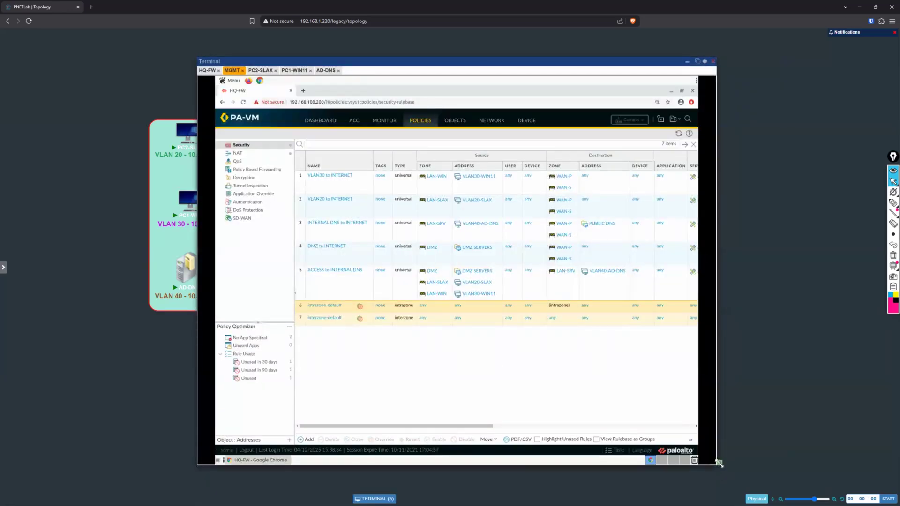
drag(724, 475, 704, 474)
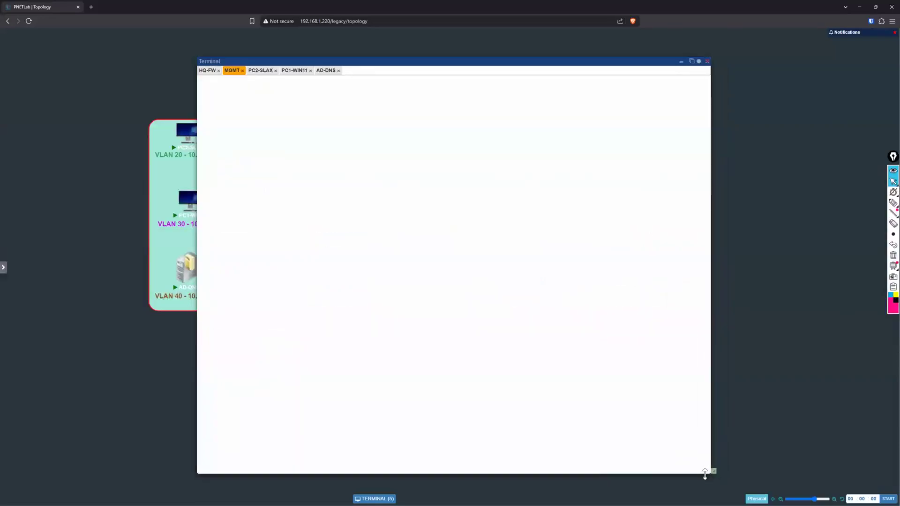
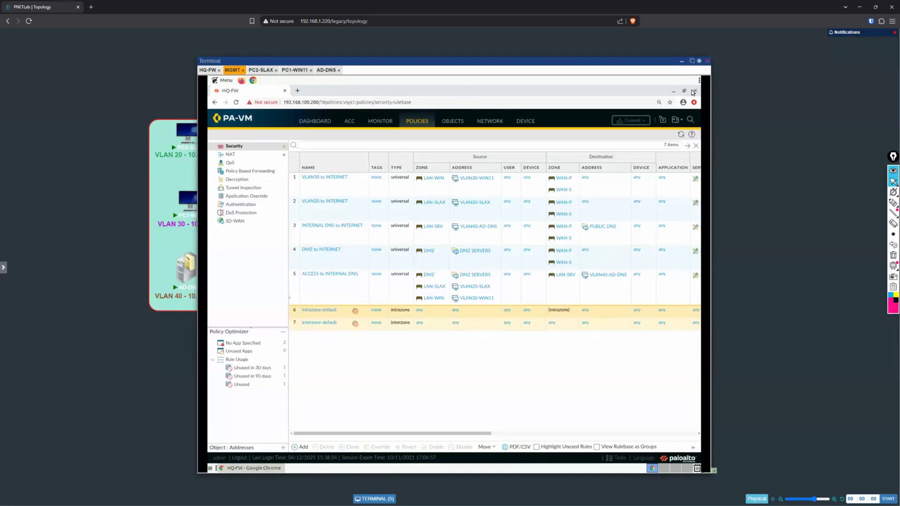
Step: Bring the network topology into view and circle the two DMZ servers, SRV1 and SRV2, clearing the markings at the end
click(681, 62)
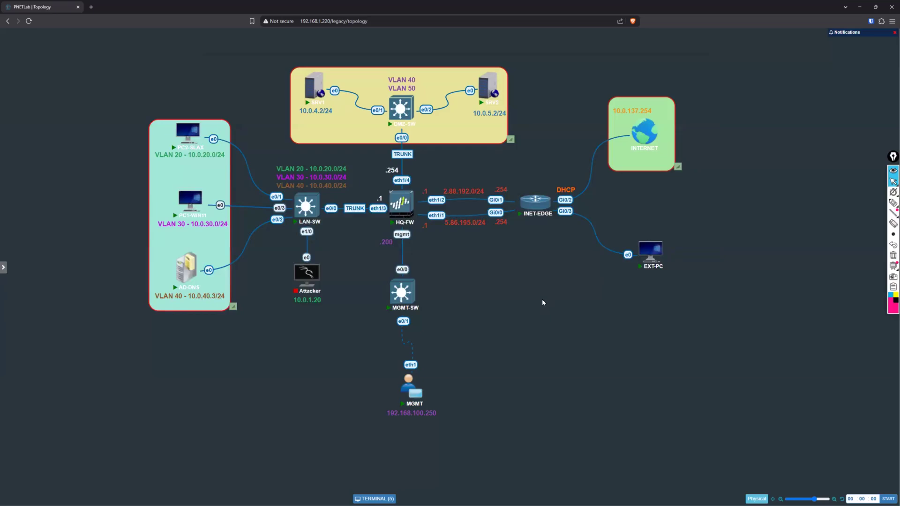
click(893, 202)
mouse_move(460, 105)
mouse_down()
mouse_move(471, 75)
mouse_move(521, 82)
mouse_move(496, 124)
mouse_up()
mouse_move(340, 121)
mouse_down()
mouse_move(349, 117)
mouse_move(314, 125)
mouse_up()
mouse_move(491, 110)
mouse_down()
mouse_move(520, 101)
mouse_move(527, 75)
mouse_move(501, 128)
mouse_up()
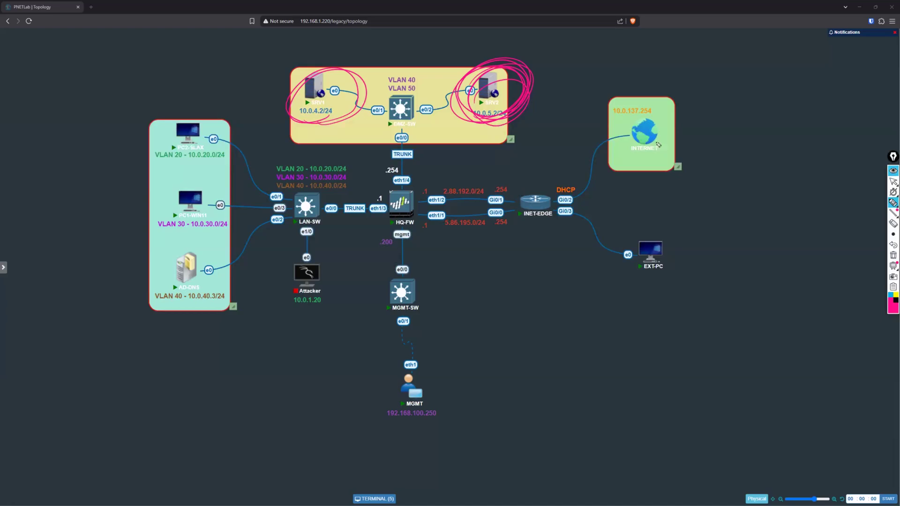
click(892, 181)
click(887, 258)
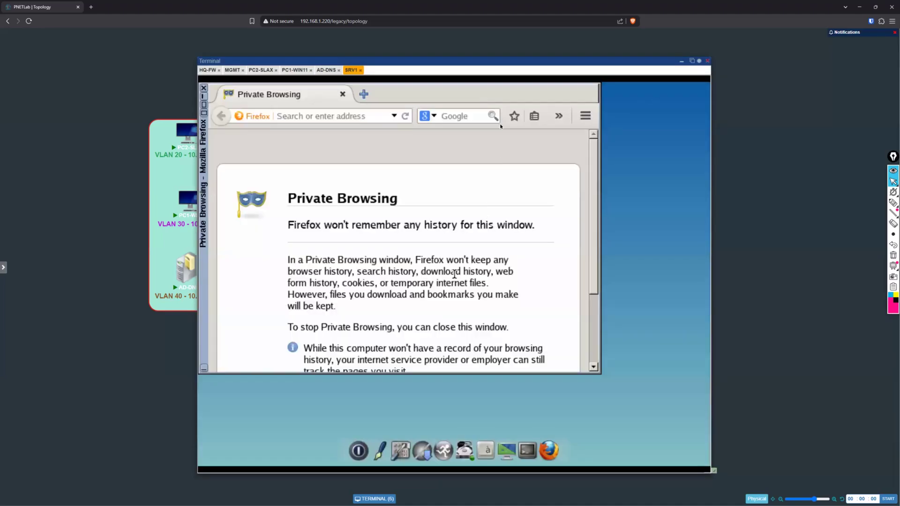
Step: Open SRV1's network configuration and move the console window so the server addresses on the topology can be read
click(402, 450)
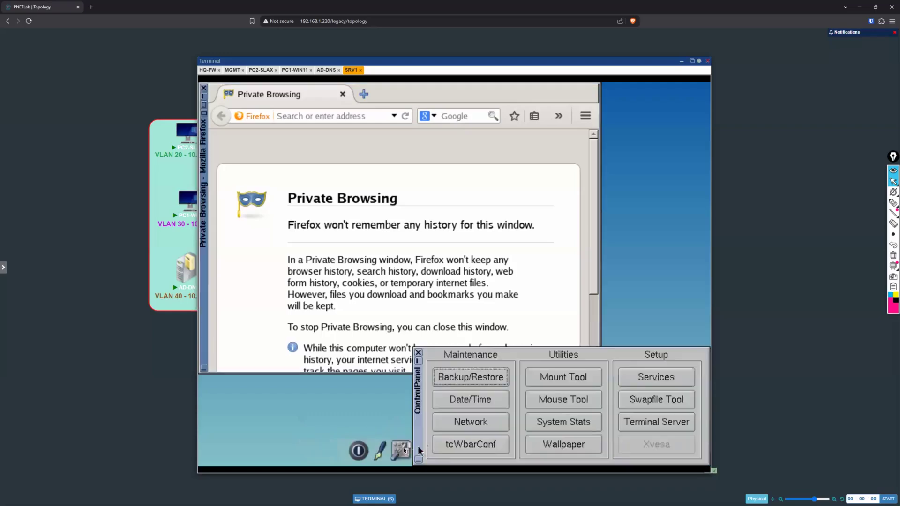
click(479, 427)
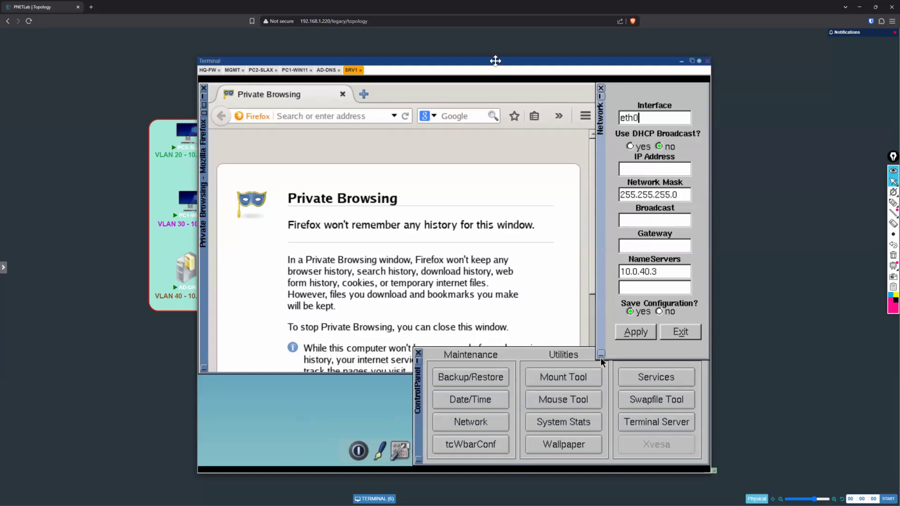
drag(495, 61, 496, 121)
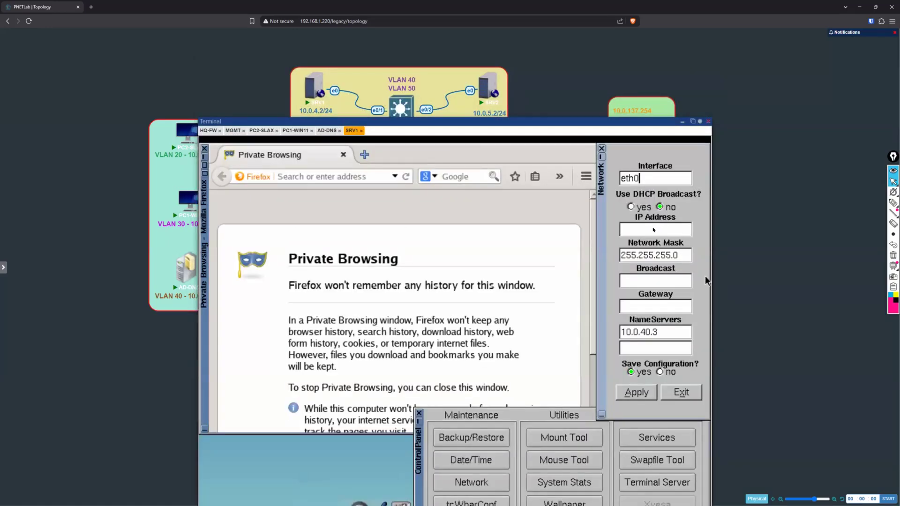
Step: Give SRV1's eth0 the static address 10.0.4.2 with gateway 10.0.4.254, apply the configuration and close the network settings
click(652, 229)
text(10.0.4.2)
key(Tab)
key(Tab)
key(Tab)
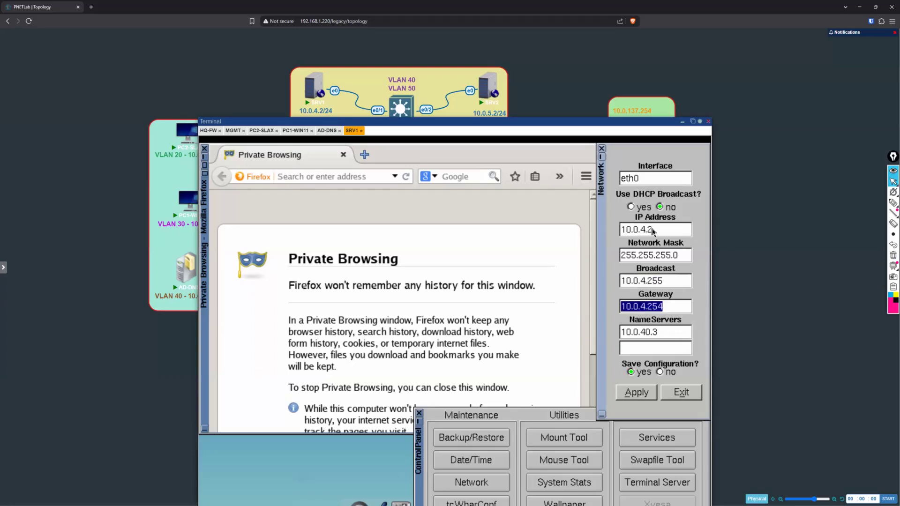
drag(522, 123, 489, 83)
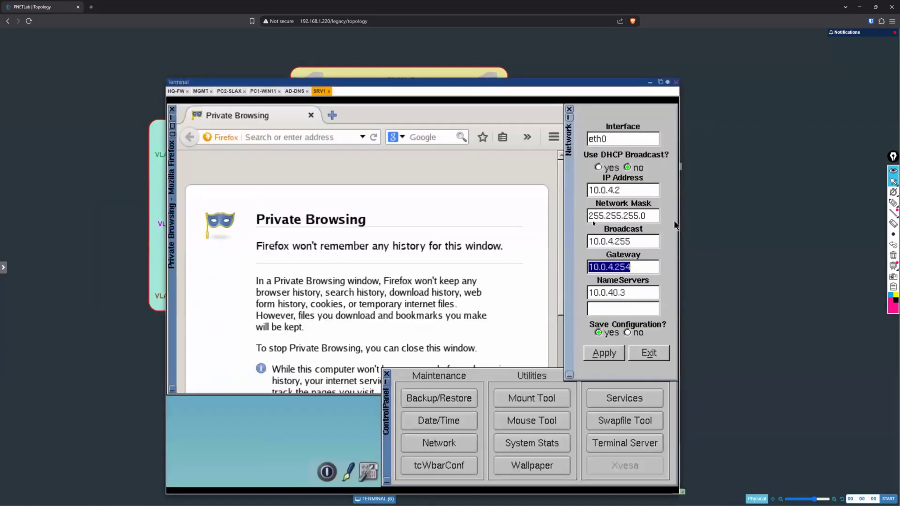
click(643, 294)
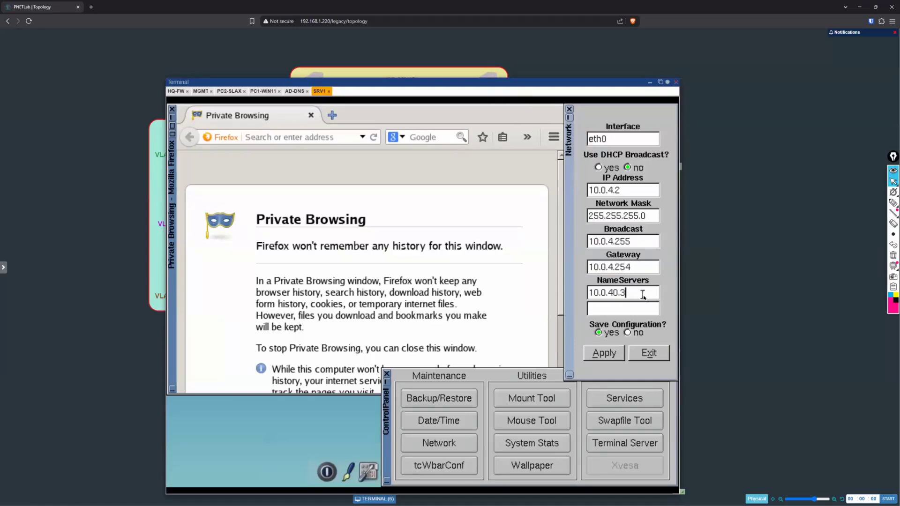
click(608, 355)
click(644, 358)
click(643, 353)
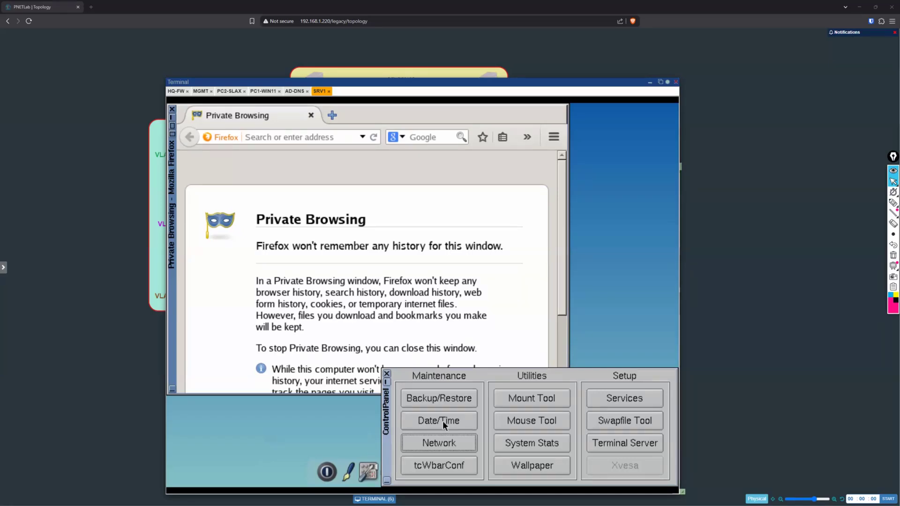
Step: Reopen SRV1's network settings to check the eth0 configuration, and close them together with the control panel
click(508, 323)
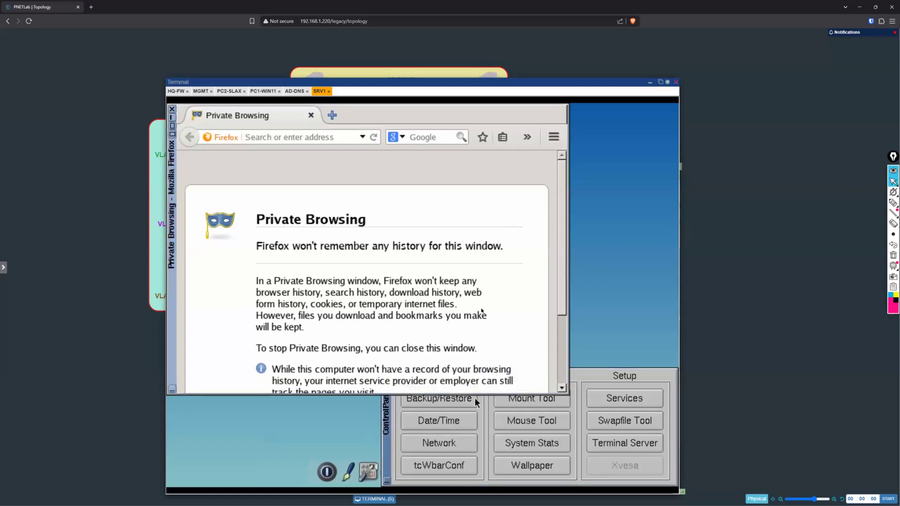
click(604, 377)
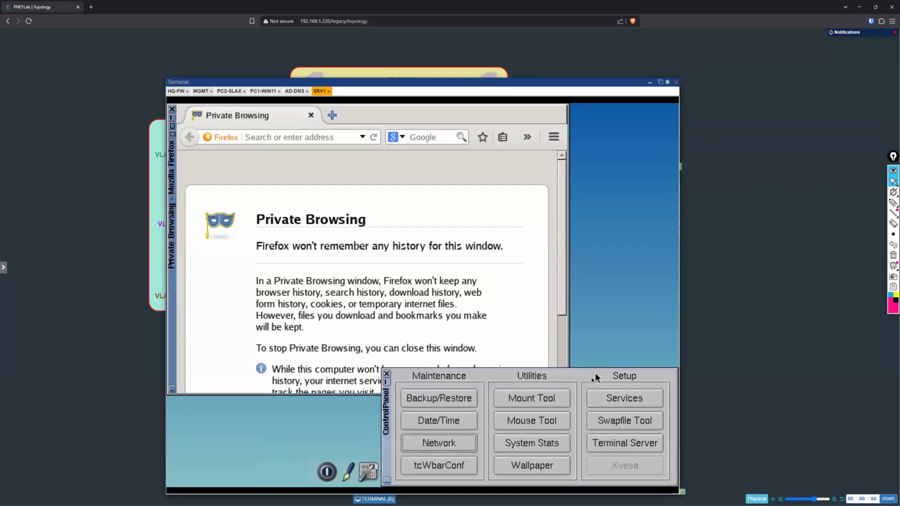
click(436, 445)
click(435, 444)
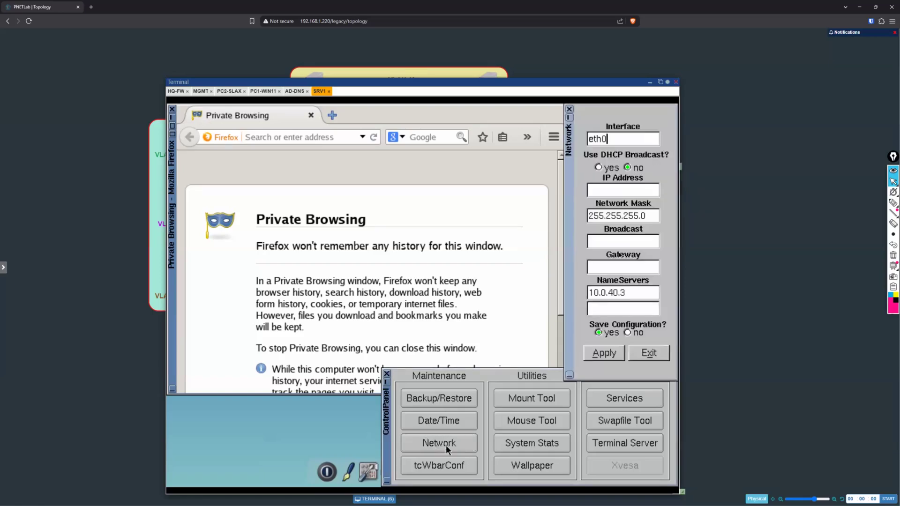
click(632, 191)
drag(571, 82, 590, 65)
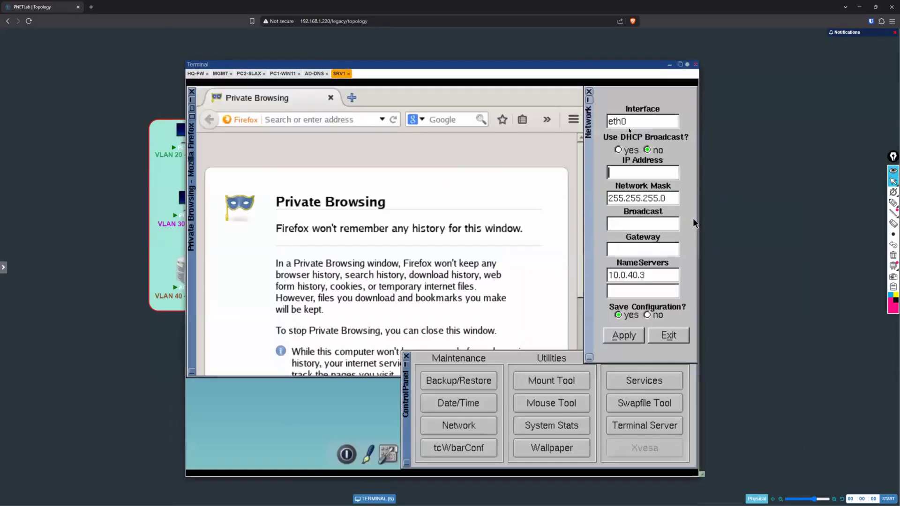
click(590, 92)
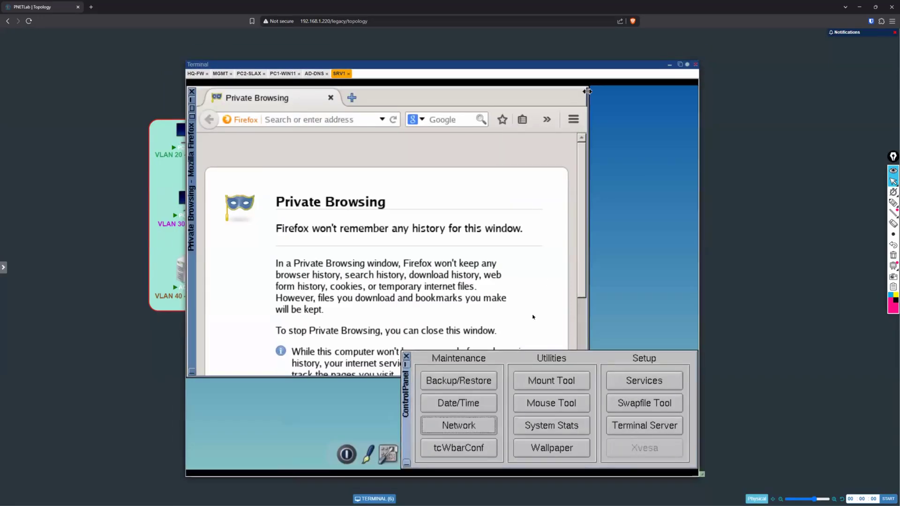
click(407, 356)
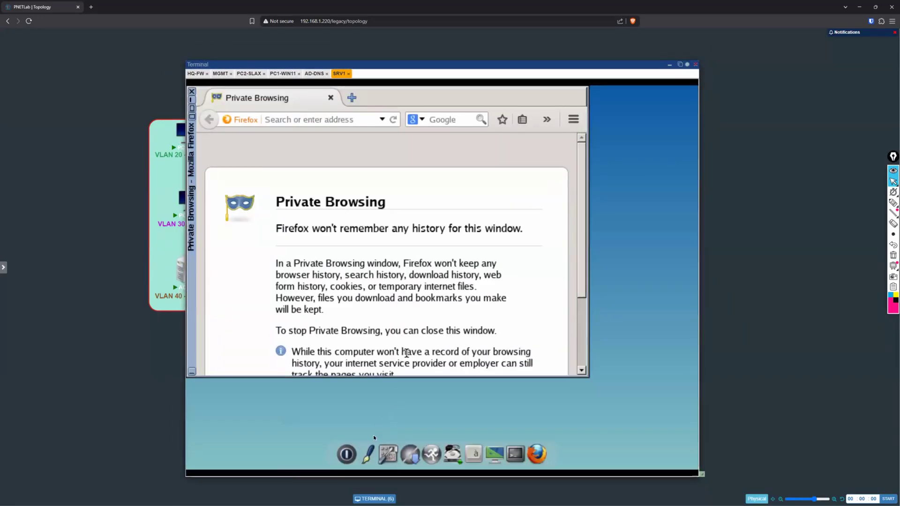
Step: Open a terminal on SRV1 and set eth0 to 10.0.4.2 with netmask 255.255.255.0 using ifconfig
click(524, 447)
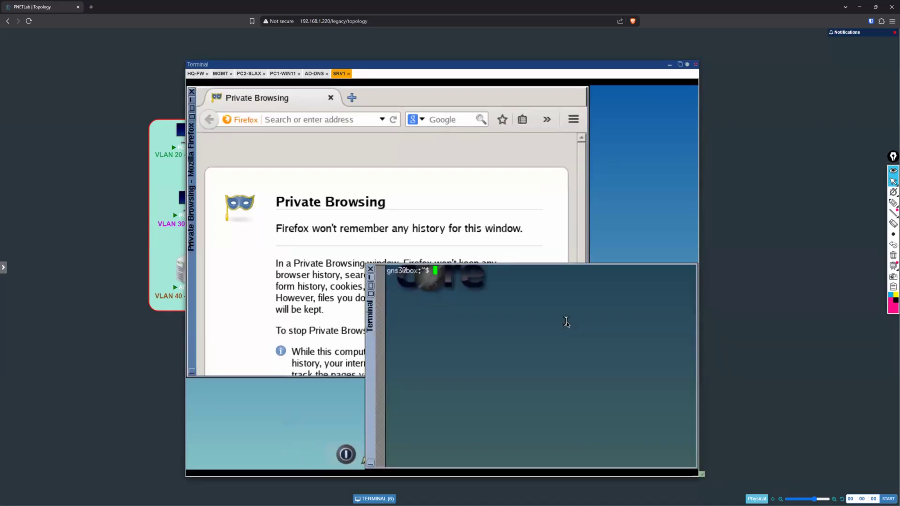
text(sudo )
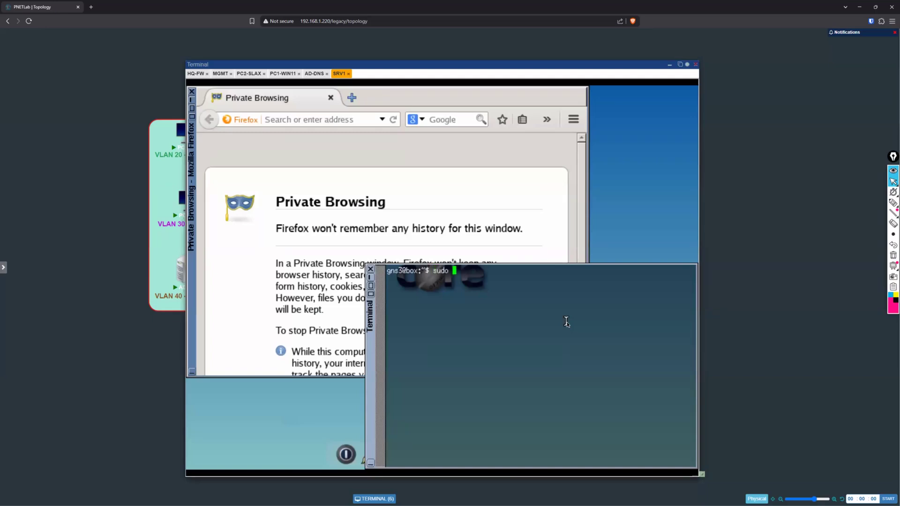
text(ifconfig eth0 10.0.4.2)
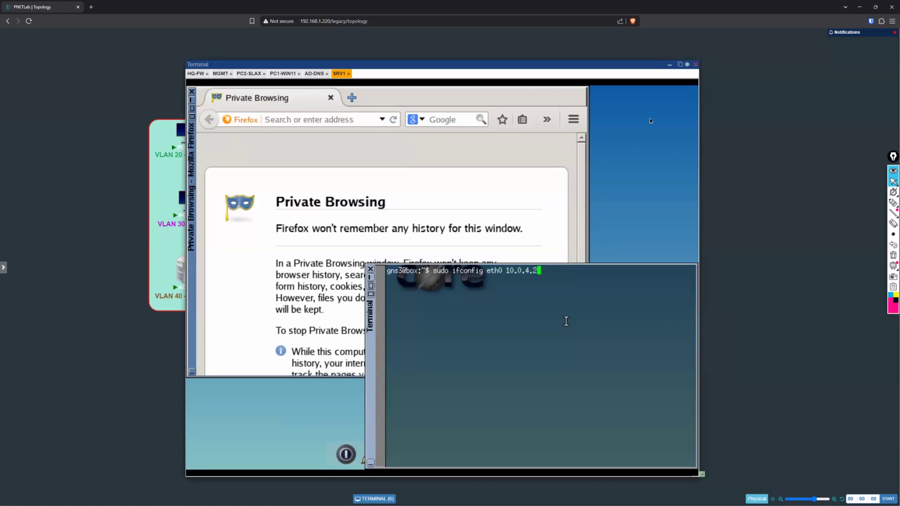
click(686, 66)
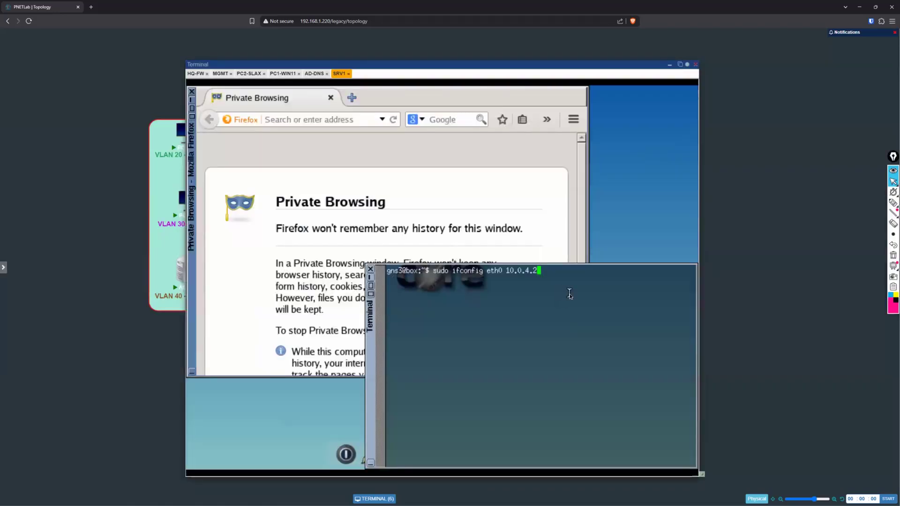
text(netmask 255.25)
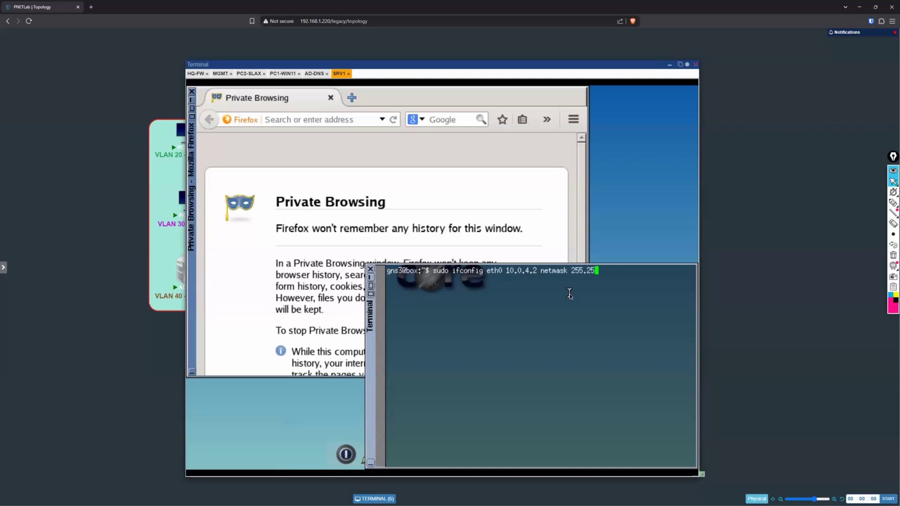
text(5.255.0)
key(Return)
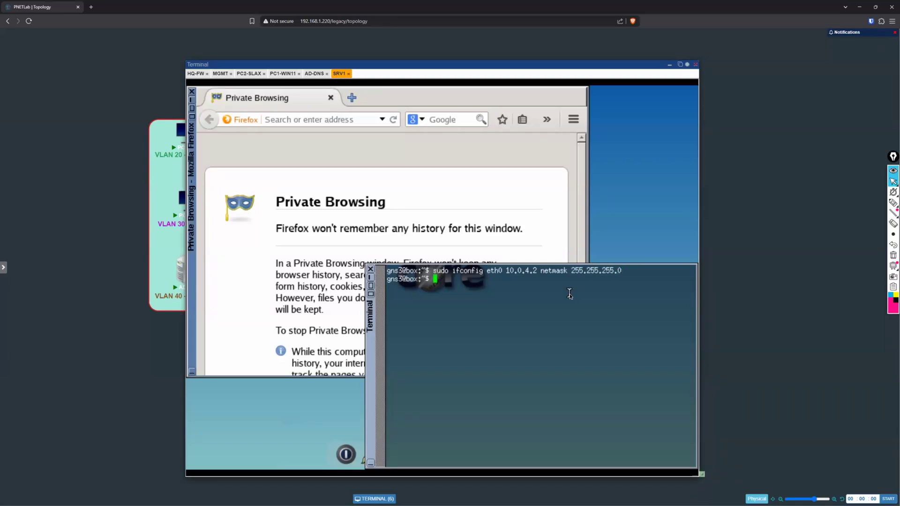
Step: Try to add a default route on SRV1 through gateway 10.0.4.254 using sudo route add
text(sudo route add default )
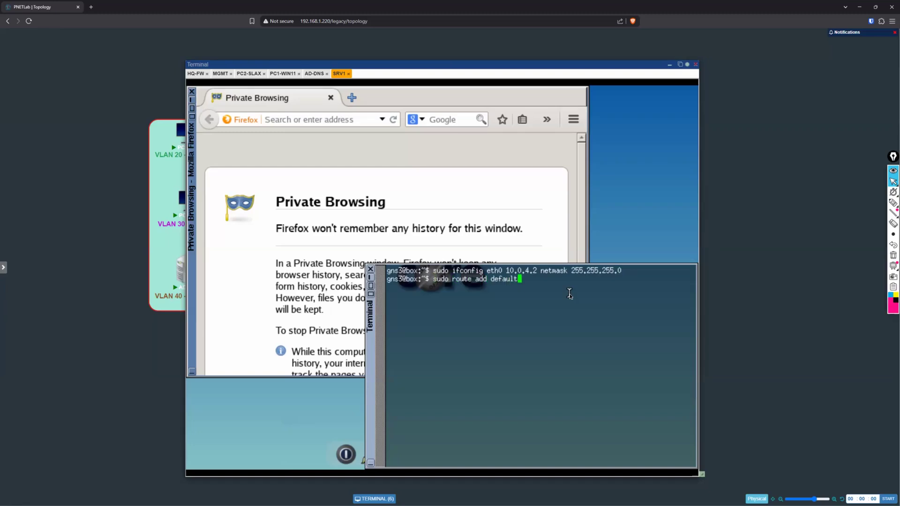
text(gw 10.0.4.254)
key(Return)
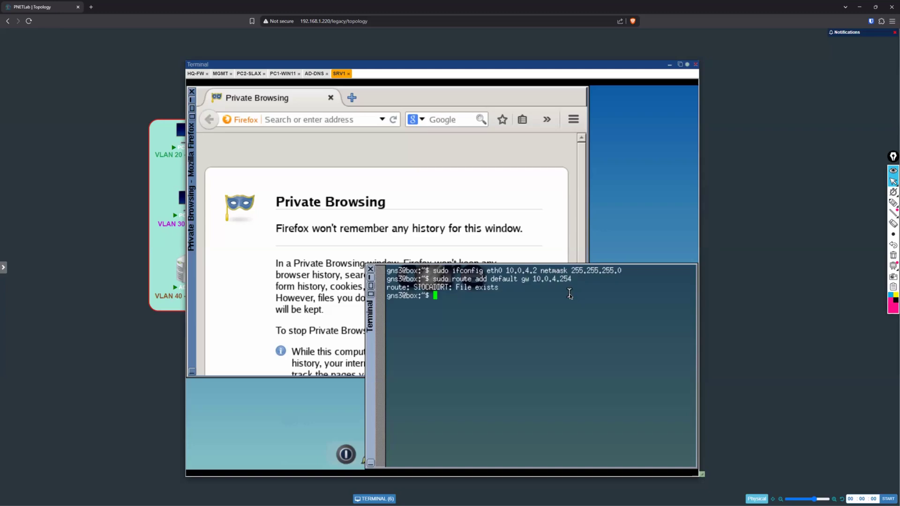
Step: Test SRV1's connectivity by pinging the gateway 10.0.4.254, and stop the ping after a few packets
key(Return)
key(Return)
text(ping 10.0.4.254)
key(Return)
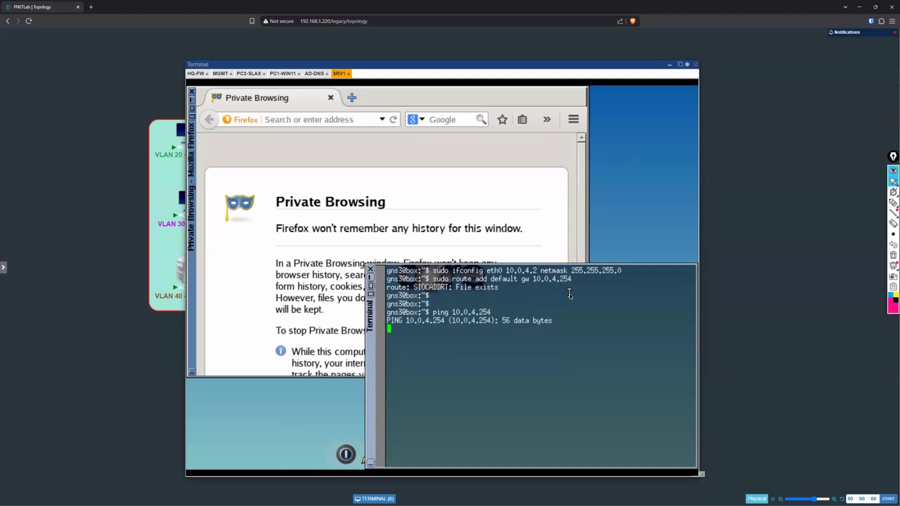
key(ctrl+c)
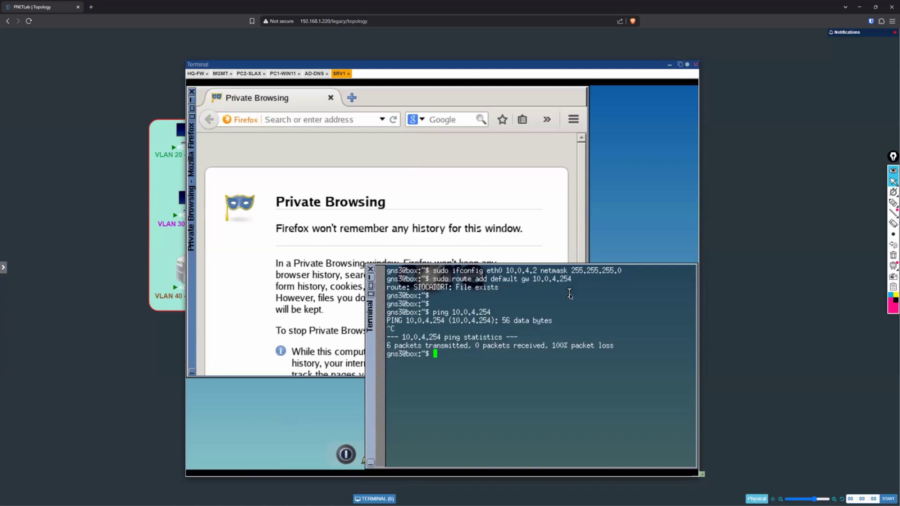
key(Return)
key(Return)
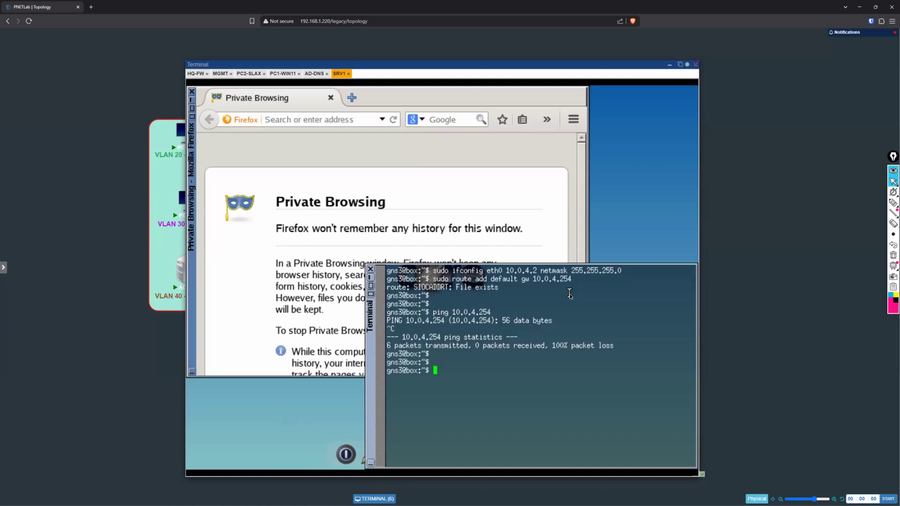
Step: Recall and rerun the default route command for gateway 10.0.4.254 on SRV1
key(Up)
key(Up)
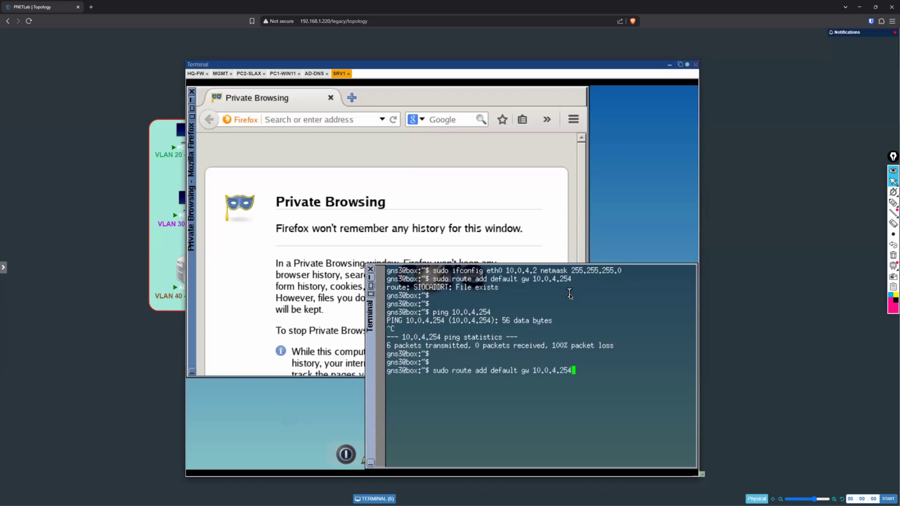
key(Return)
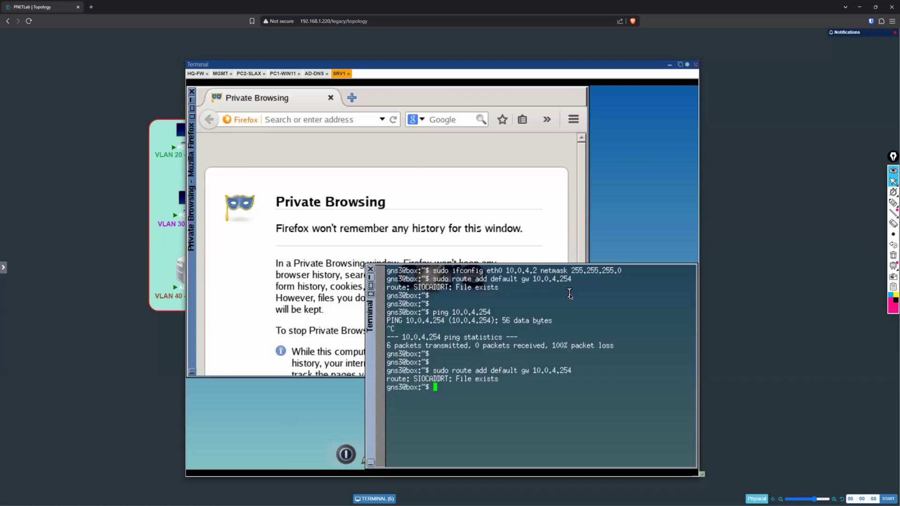
key(Return)
key(Return)
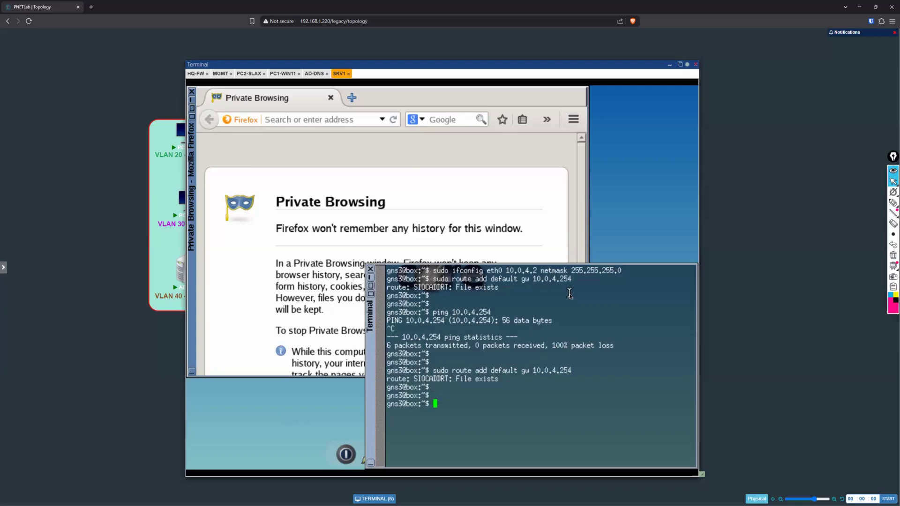
Step: Open /etc/resolv.conf in vi to check SRV1's nameserver entry, and quit without changing it
text(sudo vi /etc/res)
key(Tab)
key(Return)
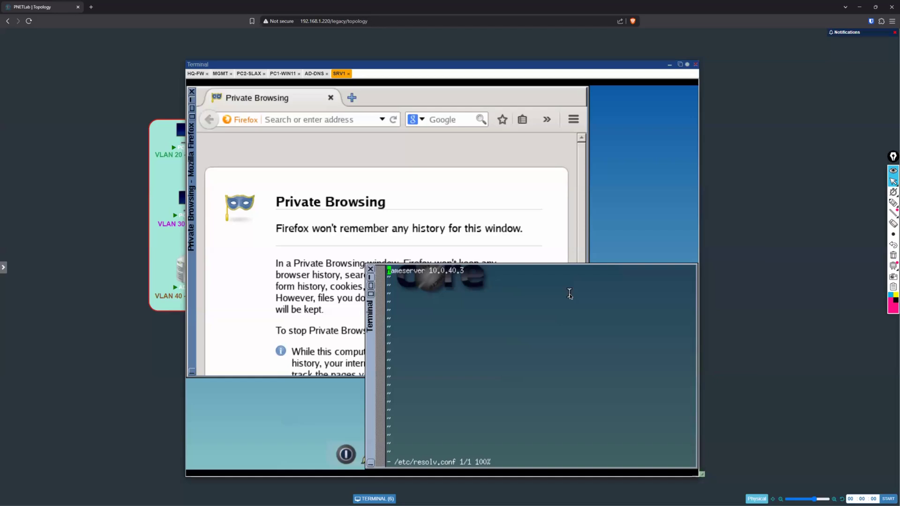
text(:q)
key(Return)
key(Return)
key(Return)
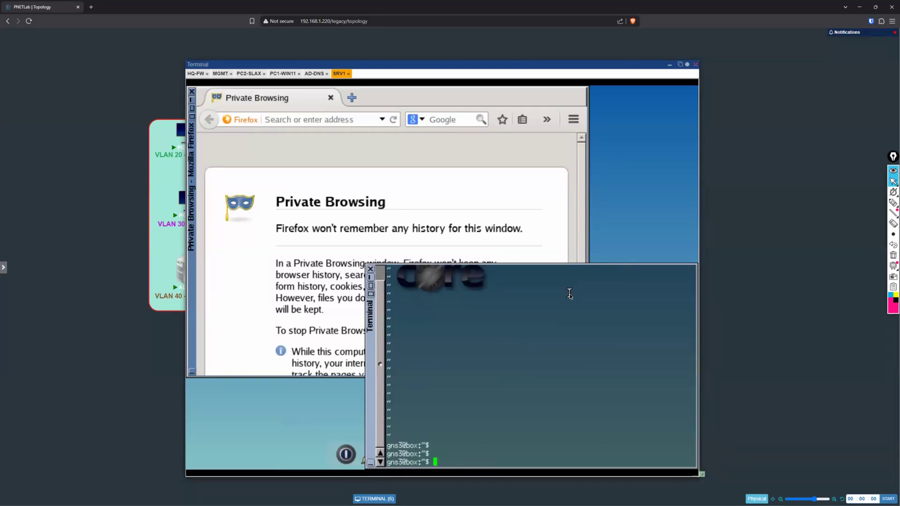
key(Return)
Step: Download and install the busybox-httpd.tcz extension on SRV1 using tce-load -wi
text(tce-)
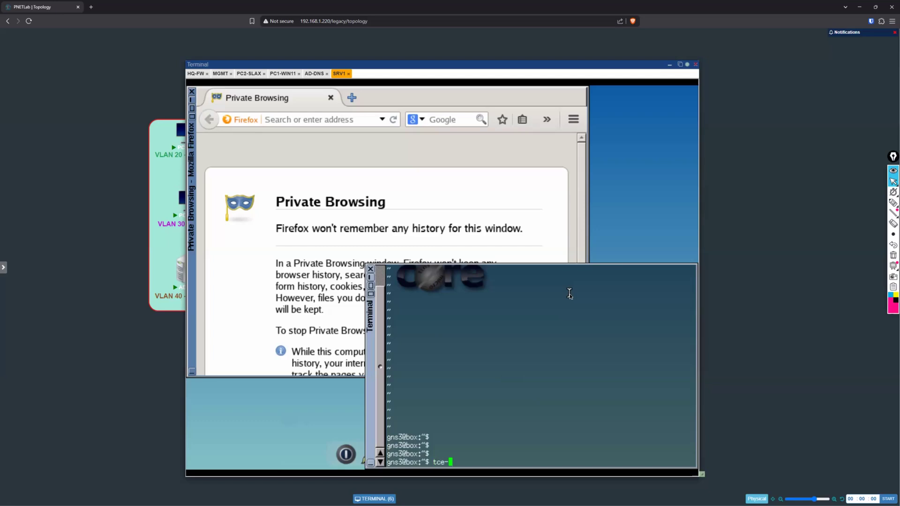
text(load -wi busybox-httpd.tcz)
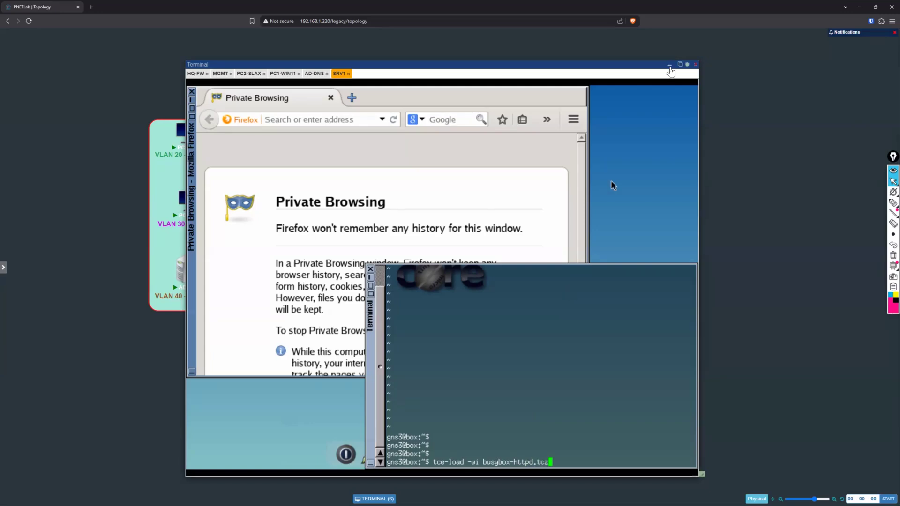
click(670, 67)
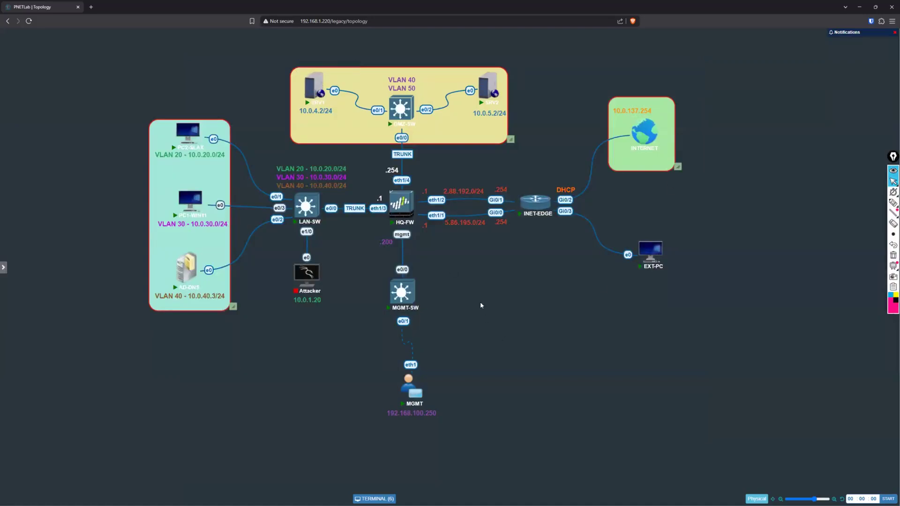
mouse_move(398, 209)
click(374, 499)
drag(550, 121, 538, 62)
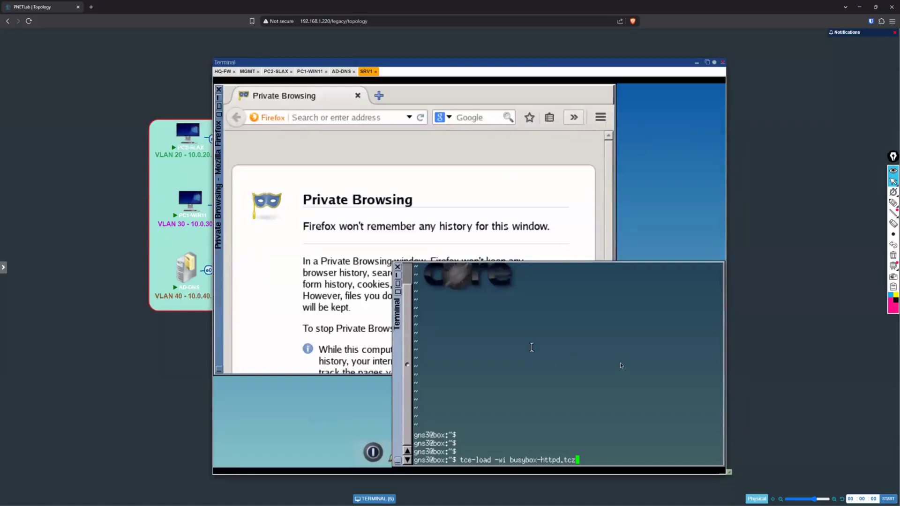
key(Return)
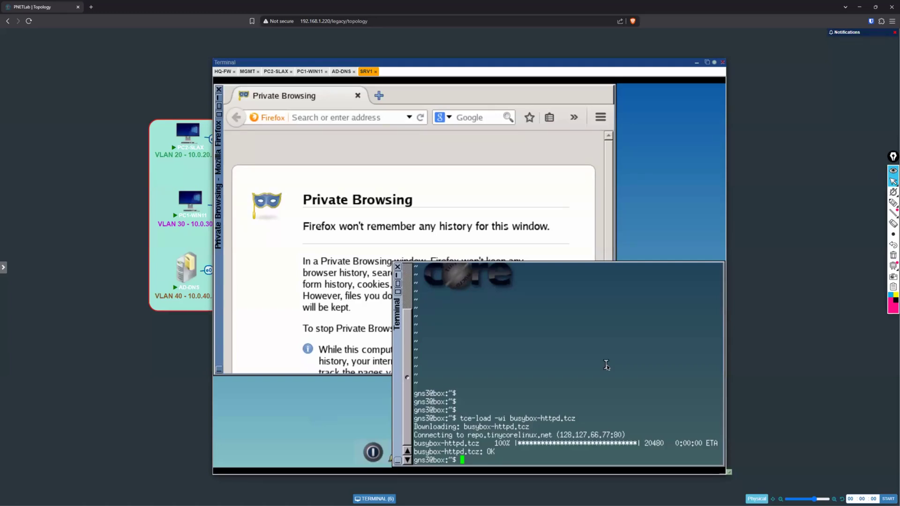
Step: Download and install the openssh extension on SRV1 using tce-load -wi
key(Return)
key(Return)
text(tce-)
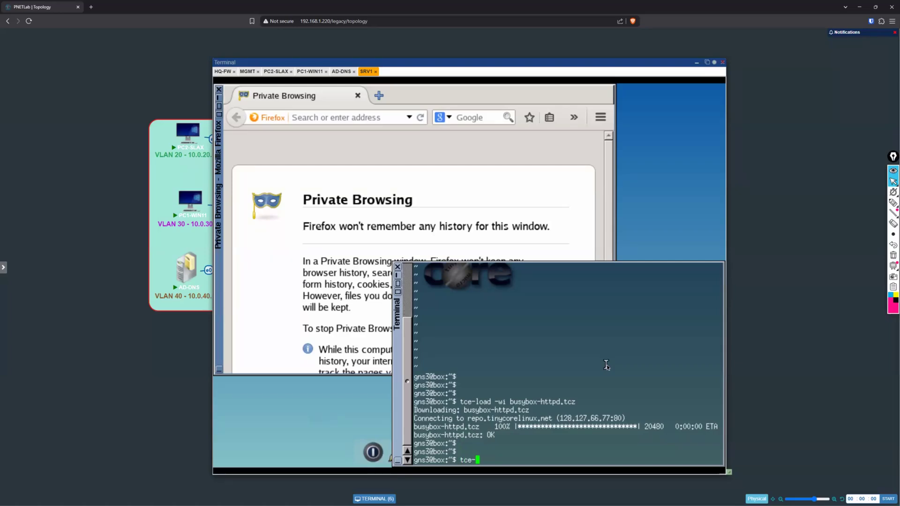
text(load -wi openssh)
key(Return)
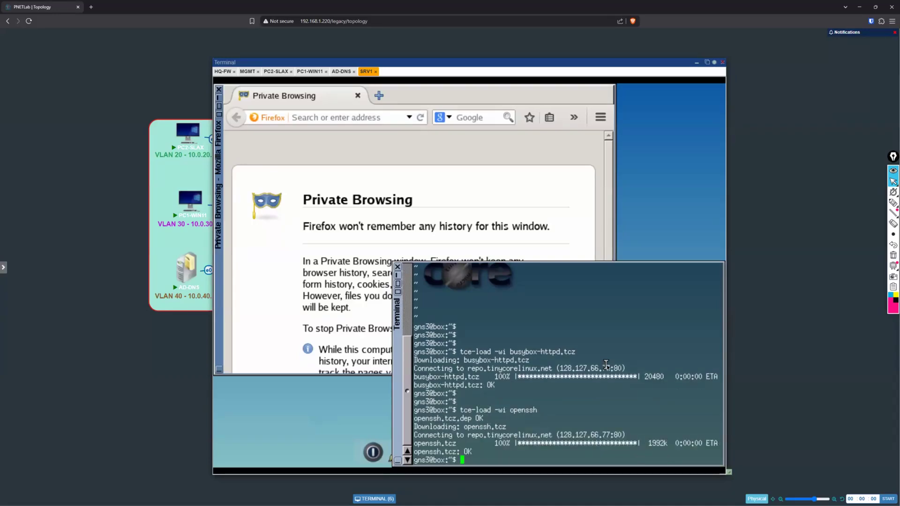
key(Return)
key(Return)
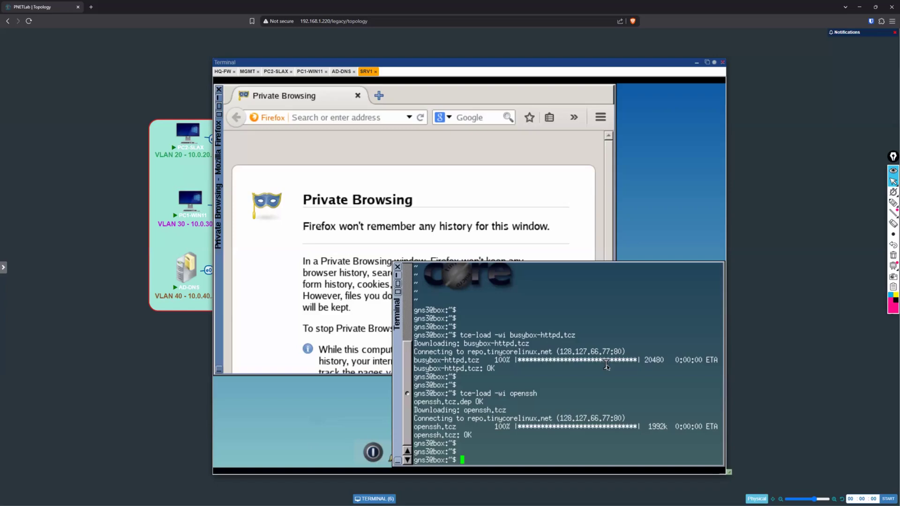
drag(580, 340, 552, 336)
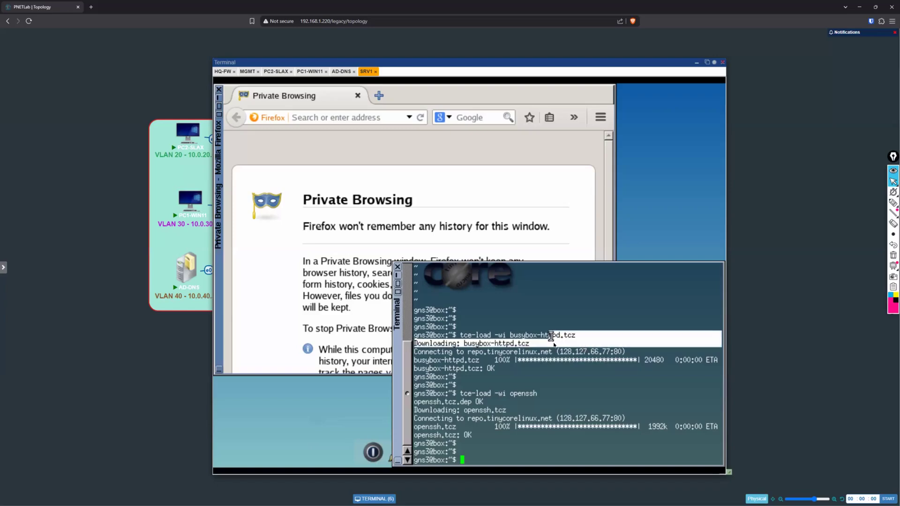
click(584, 384)
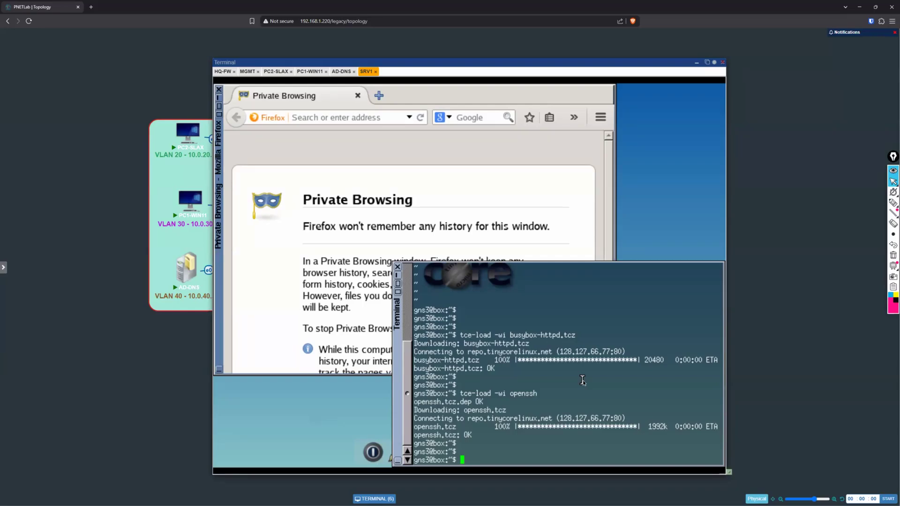
key(Return)
key(Return)
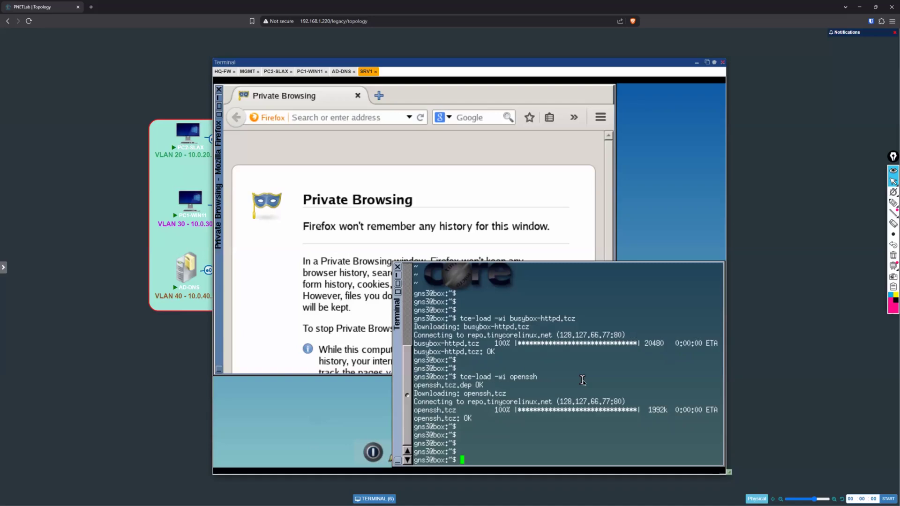
text(su passwd)
Step: Try to switch to the superuser account on SRV1 using su passwd and plain su
key(Return)
text(su)
key(Return)
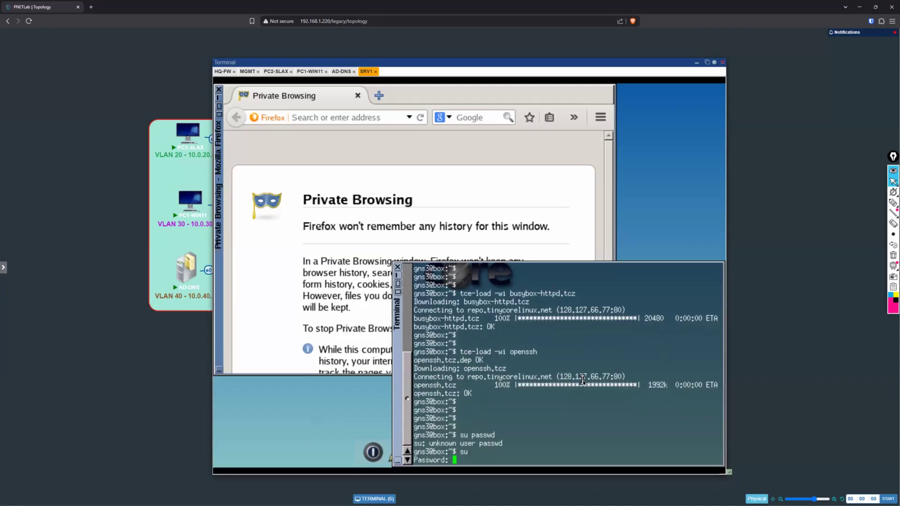
key(Return)
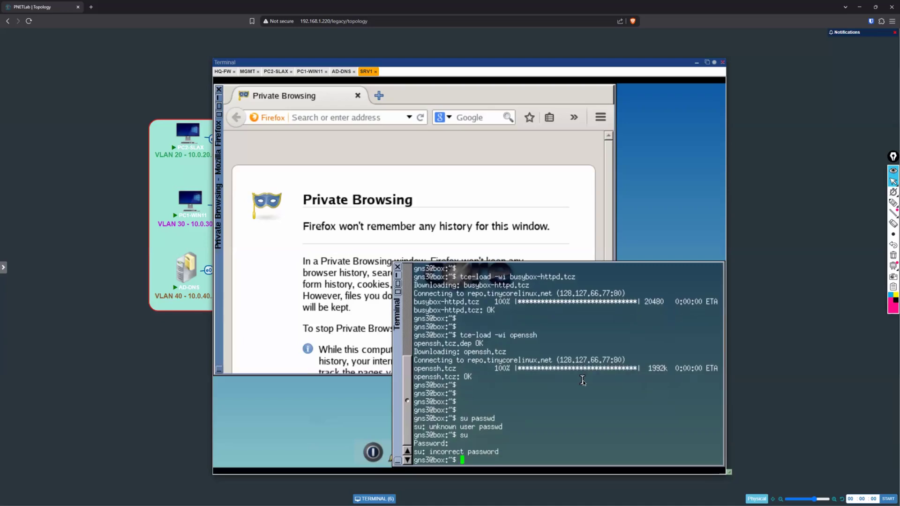
key(Return)
key(Return)
key(Return)
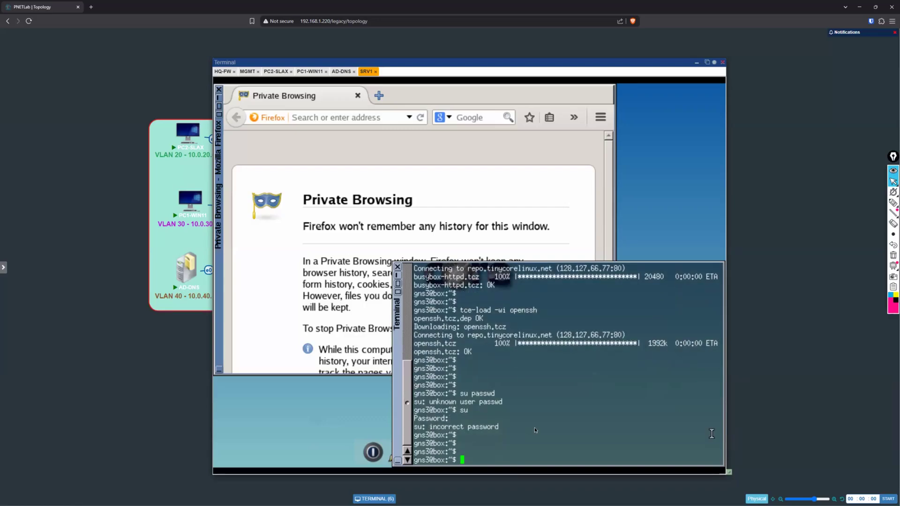
key(Return)
key(Return)
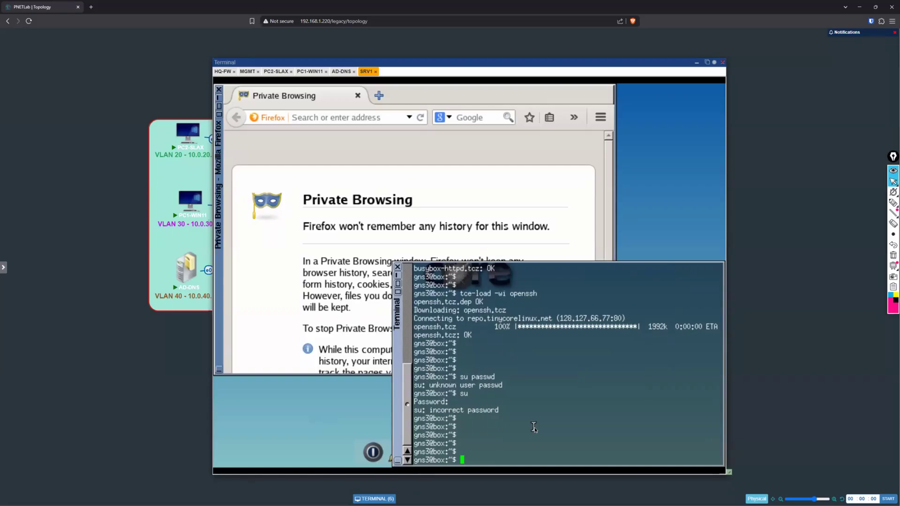
Step: Change the working directory on SRV1 to /usr/local/httpd/bin
text(cd /usr/local/httpd/bin)
key(Return)
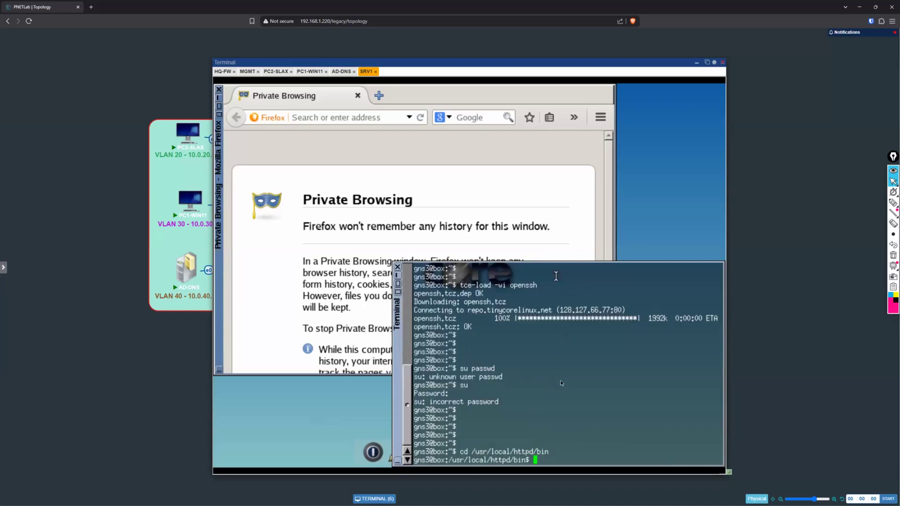
Step: Start the BusyBox httpd server with sudo on port 80, using /usr/local/httpd/bin/ as its home directory
scroll(704, 296, up, 1)
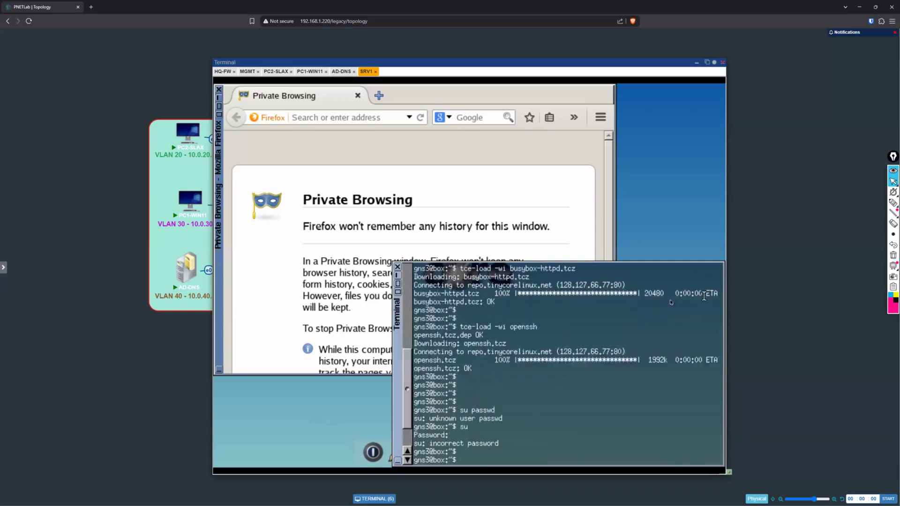
drag(518, 268, 561, 268)
scroll(538, 442, up, 5)
scroll(531, 368, down, 6)
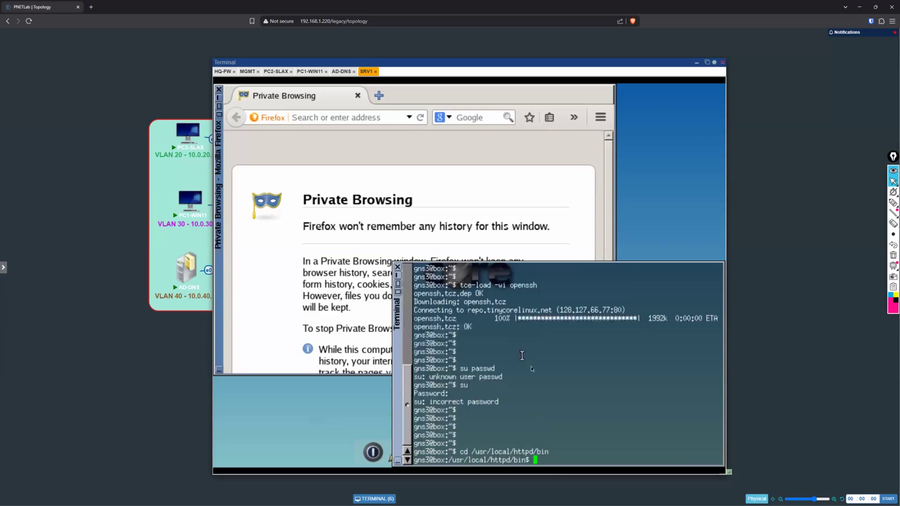
scroll(546, 452, up, 5)
scroll(554, 404, down, 5)
text(usod)
key(BackSpace)
key(BackSpace)
key(BackSpace)
key(BackSpace)
text(sudo ./busybox httpd -p 80)
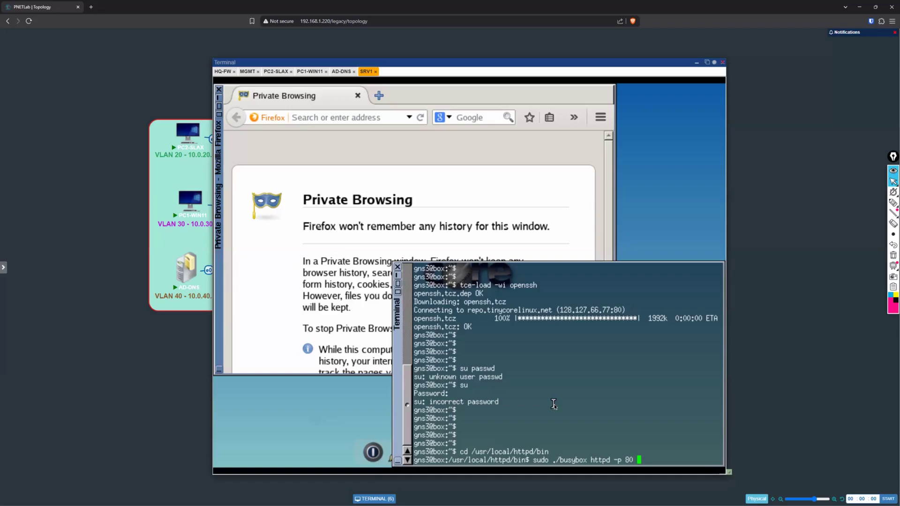
text( -h /usr/local/httpd/bin)
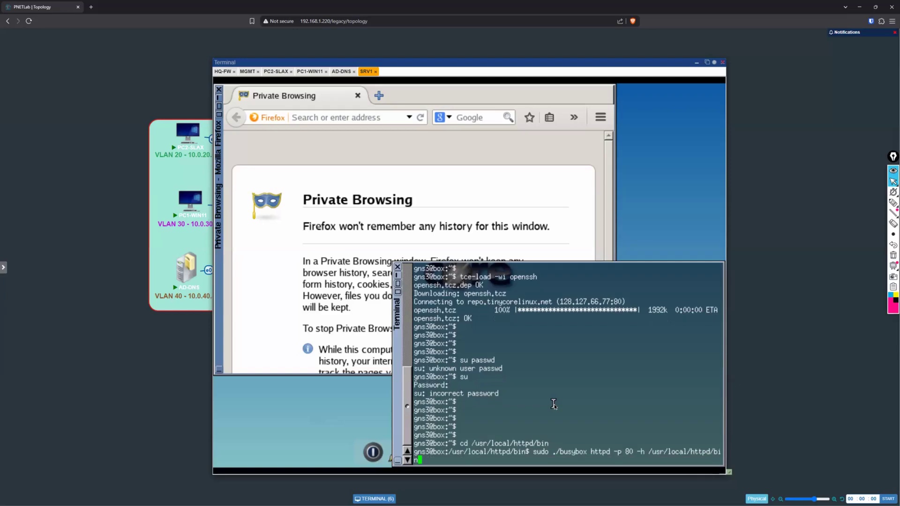
text(/)
key(Return)
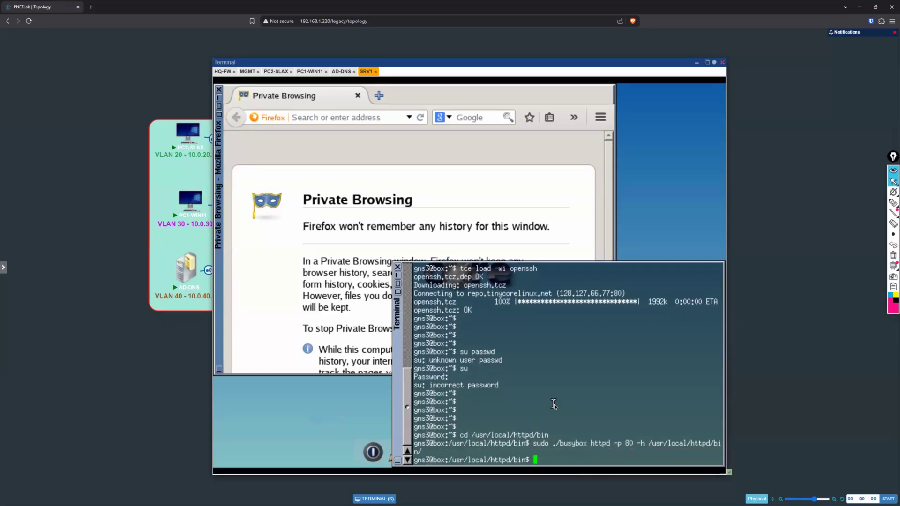
key(Return)
key(Return)
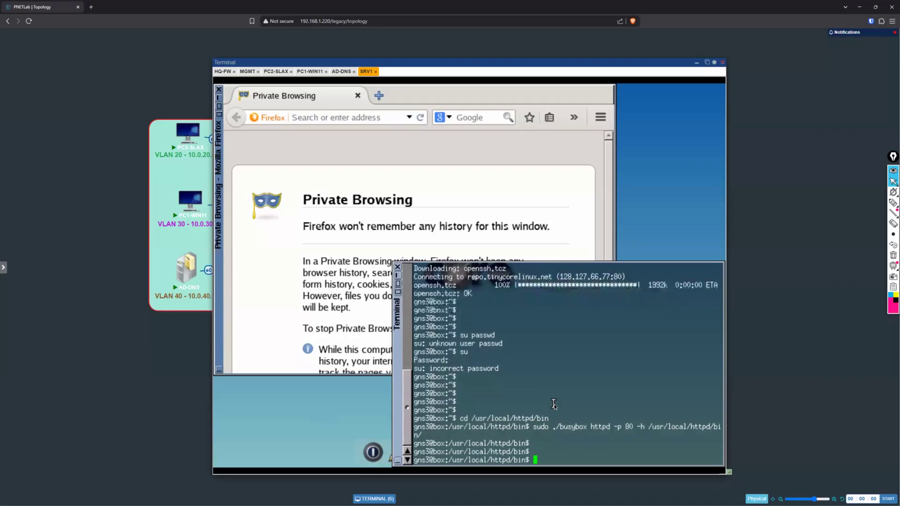
Step: Create index.html in the httpd bin directory using sudo vi, and save it empty
text(sudo vi index.html)
key(Return)
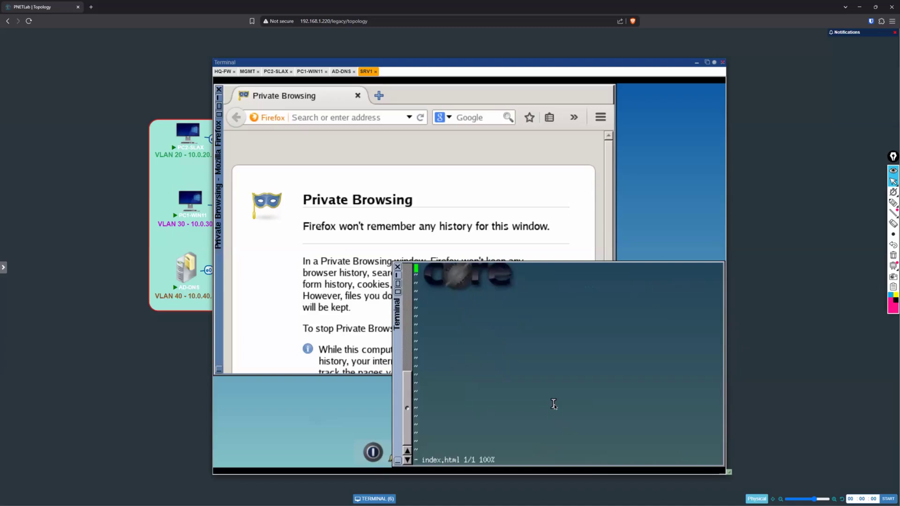
key(i)
text(:w)
key(BackSpace)
key(BackSpace)
text(:wq)
key(Return)
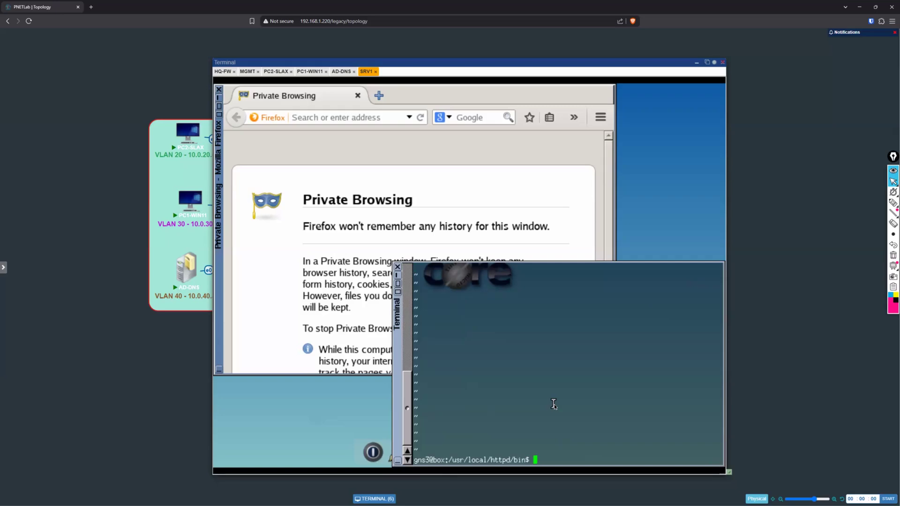
Step: Recall the sudo vi command to reopen index.html for editing
key(Up)
drag(555, 460, 565, 460)
click(594, 408)
drag(596, 459, 557, 462)
click(584, 421)
key(Return)
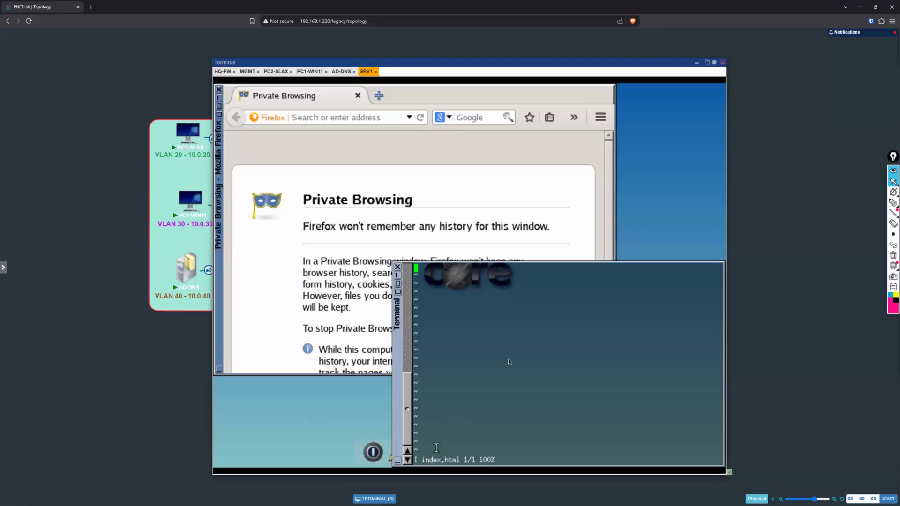
text(i)
text(skdjfhskjldfhsakfdhskdfhj)
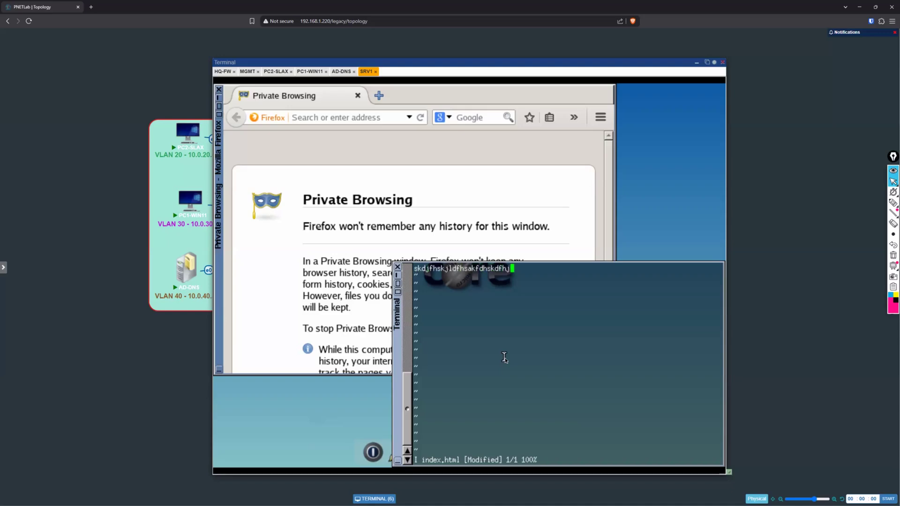
key(BackSpace)
key(BackSpace)
key(BackSpace)
key(BackSpace)
key(BackSpace)
key(BackSpace)
key(BackSpace)
key(BackSpace)
key(BackSpace)
key(BackSpace)
key(BackSpace)
key(BackSpace)
key(BackSpace)
key(BackSpace)
key(BackSpace)
key(BackSpace)
key(BackSpace)
key(BackSpace)
key(BackSpace)
key(BackSpace)
key(BackSpace)
key(BackSpace)
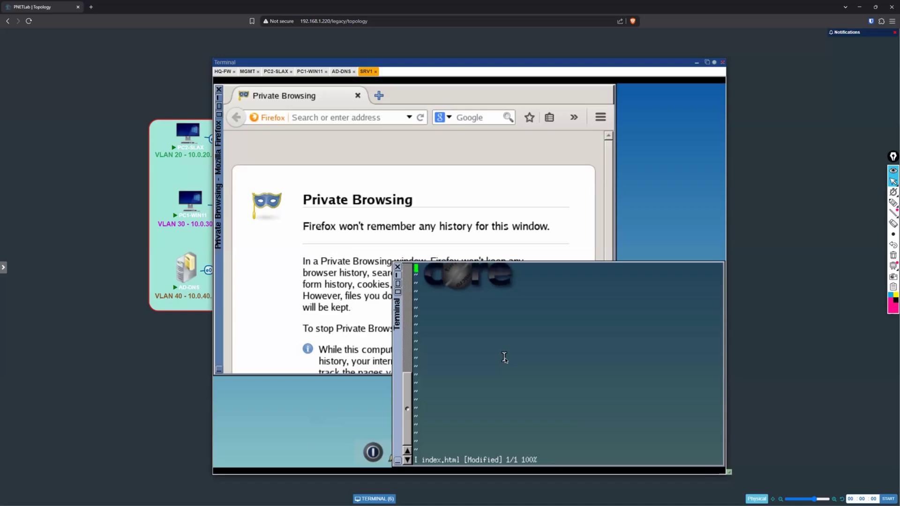
Step: Write the line "THIS IS THE SRV1 WEB SERVER" in index.html
text(THIS IS THE SRV1 WEB SERVER)
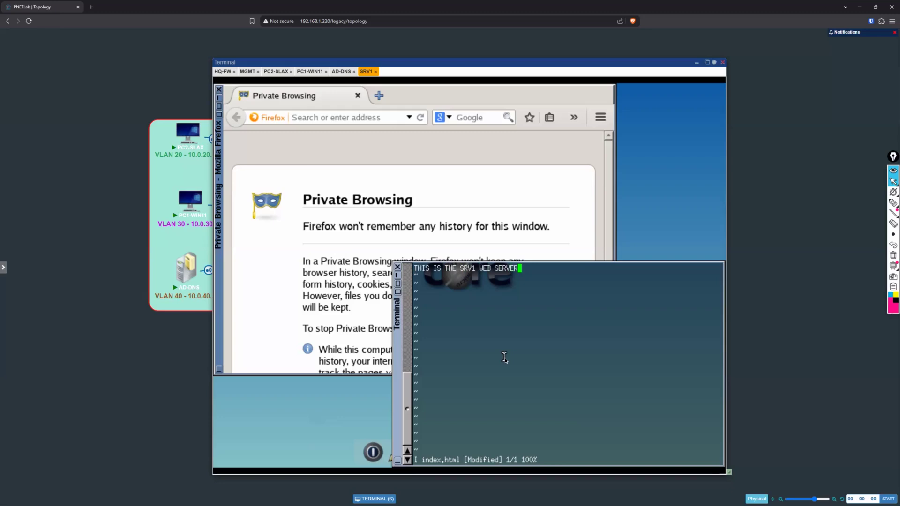
Step: Replace "THIS IS THE" with "YOU HAVE REACHED" in the first line of index.html
key(Left)
key(Left)
key(Left)
key(Left)
key(Left)
key(Left)
key(Left)
key(Left)
key(Left)
key(Left)
key(Left)
key(Left)
key(Left)
key(Left)
key(Left)
key(Left)
key(BackSpace)
key(BackSpace)
key(BackSpace)
key(BackSpace)
key(BackSpace)
key(BackSpace)
key(BackSpace)
key(BackSpace)
key(BackSpace)
key(BackSpace)
key(BackSpace)
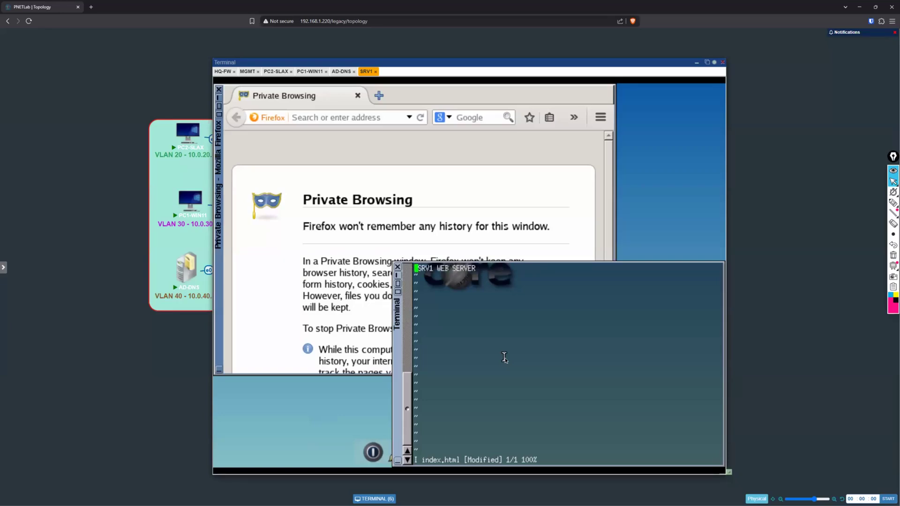
text(YOU HAVCE)
key(BackSpace)
key(BackSpace)
text(E REACGHED)
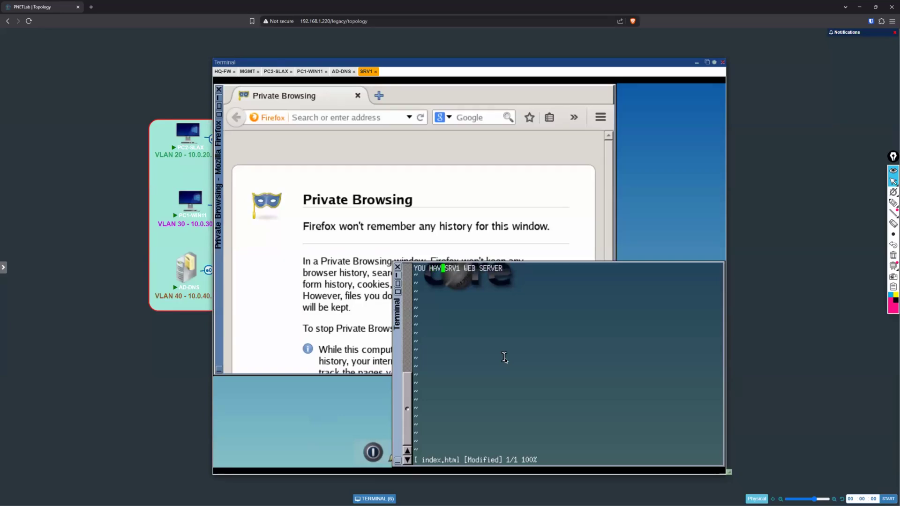
key(BackSpace)
key(BackSpace)
key(BackSpace)
key(BackSpace)
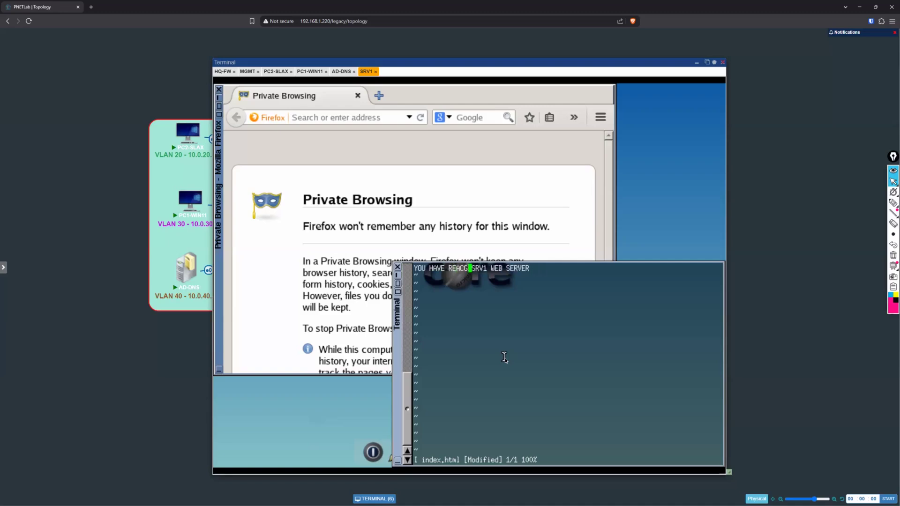
text(HED)
key(End)
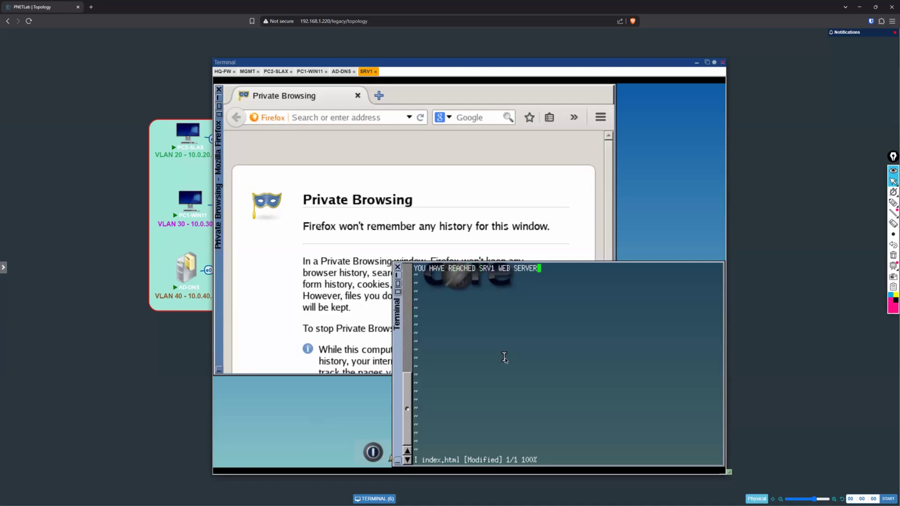
Step: Frame the first line of index.html with ***** before the text and ****** after it, separated by spaces
text(******)
key(Left)
key(Left)
key(Left)
key(Left)
key(Left)
key(Left)
key(Left)
key(Left)
key(Left)
key(Left)
key(Left)
key(Left)
key(Left)
key(Left)
key(Left)
key(Left)
key(Left)
key(Left)
key(Left)
key(Left)
key(Left)
key(Left)
key(Left)
key(Left)
key(Left)
key(Left)
key(Left)
key(Left)
key(Left)
key(Left)
key(Left)
key(Left)
key(Left)
key(Left)
key(Left)
key(Left)
key(Left)
text(*****)
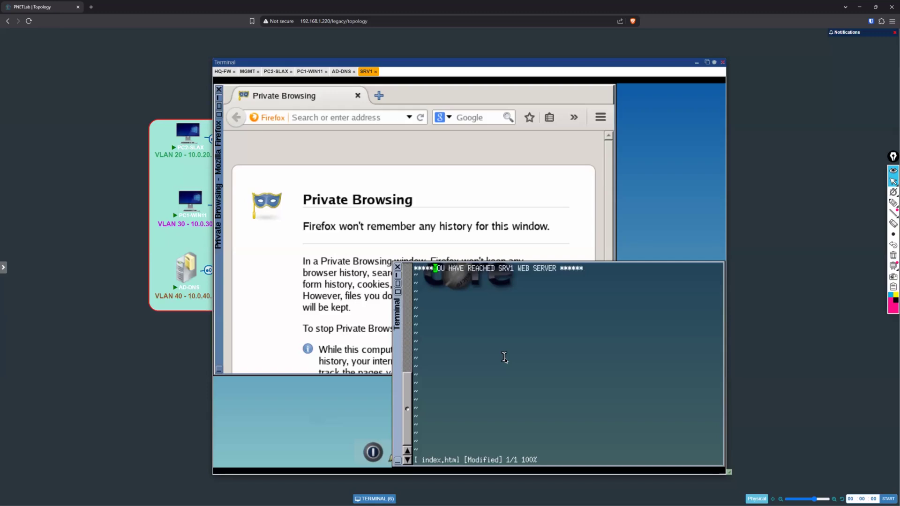
key(Right)
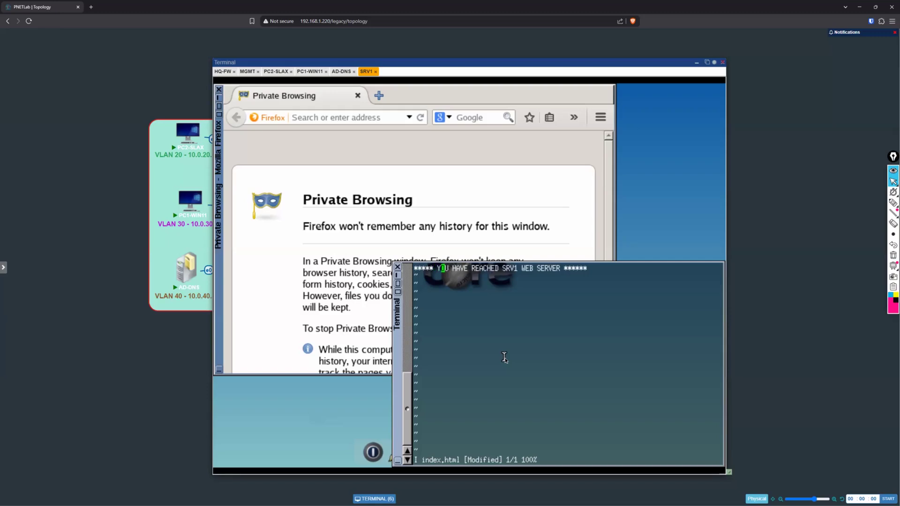
Step: Add a blank line and the text "ENJOY YOUR STAY!!" below the heading line in index.html
key(Right)
key(Right)
key(Right)
key(Right)
key(Right)
key(Right)
key(Right)
key(Right)
key(Right)
key(Right)
key(Right)
key(Right)
key(Right)
key(Right)
key(Right)
key(Right)
key(Right)
key(Right)
key(Right)
key(Right)
key(Right)
key(Right)
key(Right)
key(Right)
key(Right)
key(Right)
key(Right)
key(Right)
key(Right)
key(Right)
key(Right)
key(Right)
key(Right)
key(Right)
key(Right)
key(Right)
key(Right)
key(Right)
key(Return)
key(Return)
text(ENJOY YOUR STAY!!)
key(Return)
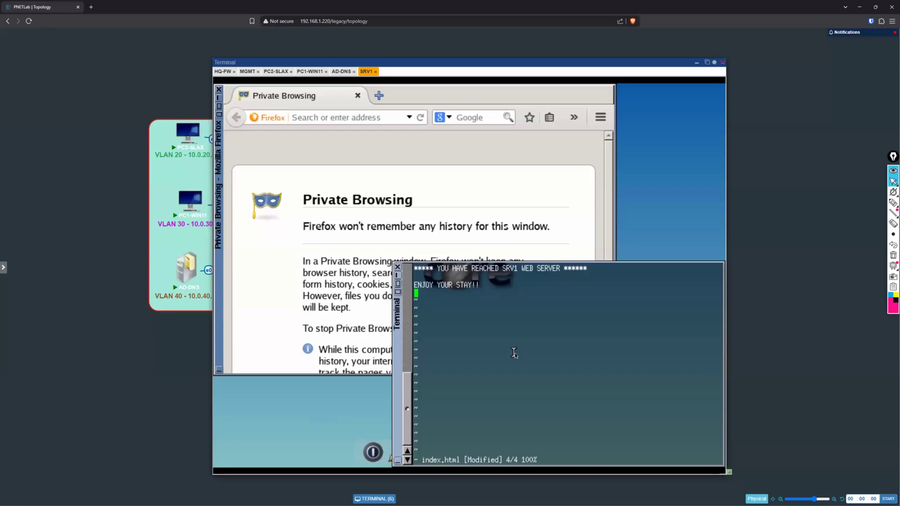
Step: Save index.html and exit the editor
text(:)
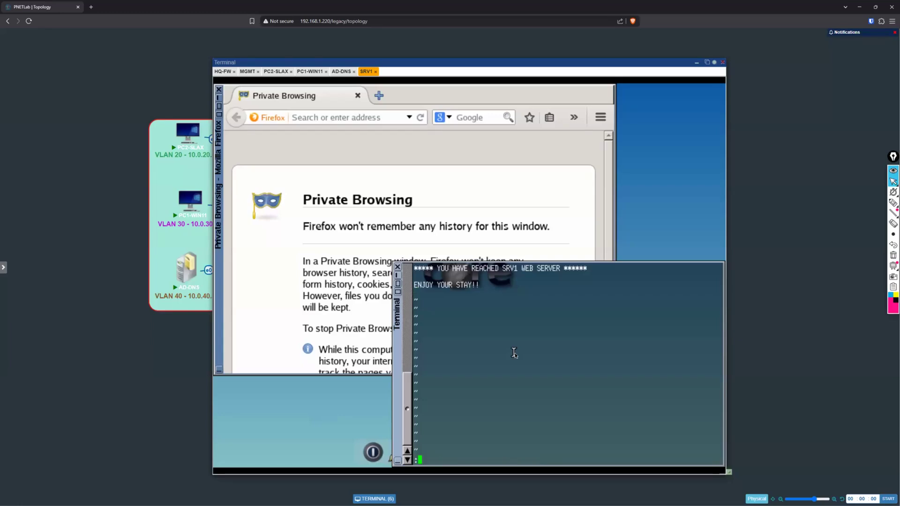
text(wq)
key(Return)
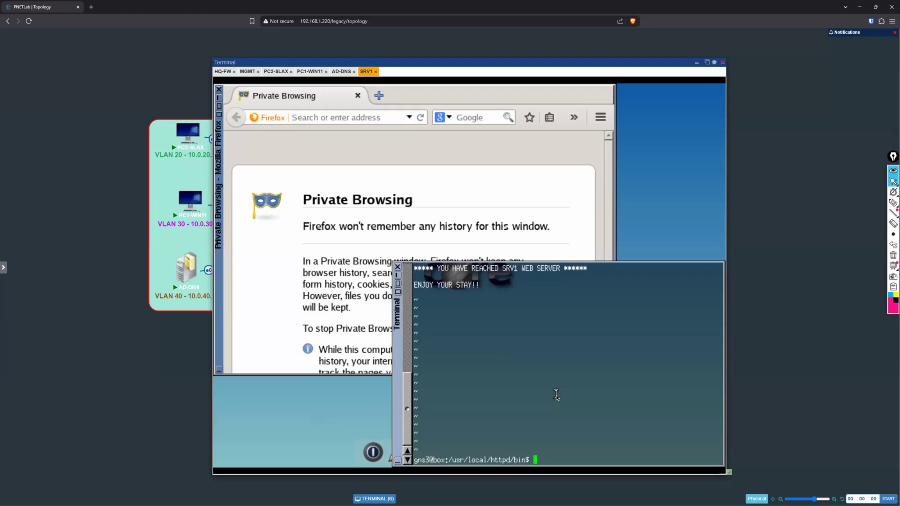
Step: List the files in /usr/local/httpd/bin and print the contents of index.html
text(ls)
key(Return)
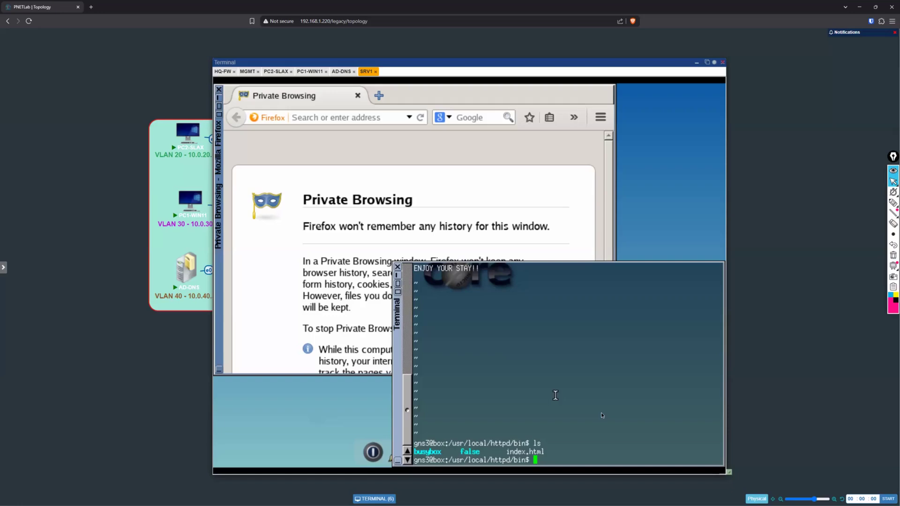
text(cat index.html)
key(Return)
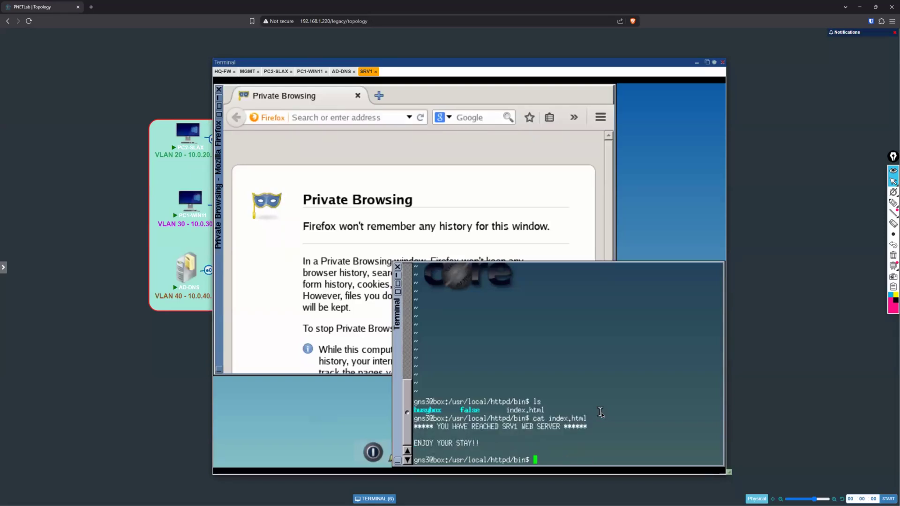
drag(435, 443, 416, 426)
click(577, 387)
key(Return)
key(Return)
key(Return)
key(Return)
Step: Create the directory /mnt/wwwsite/ with superuser rights
text(sudo m)
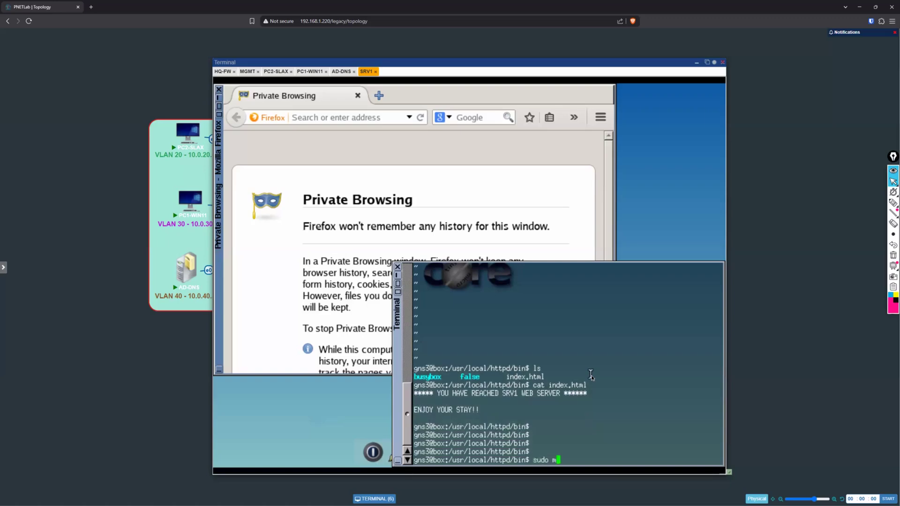
text(kdir)
text(/mnt/wwwsite/)
key(Return)
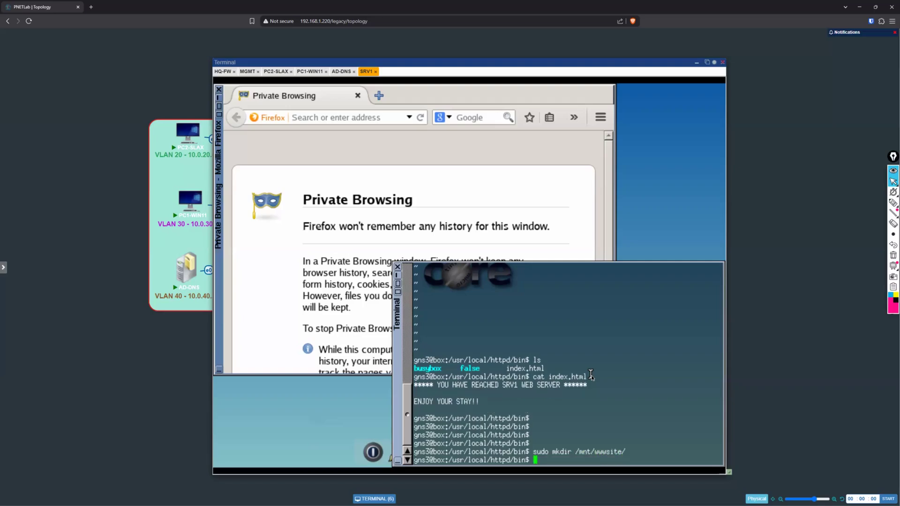
drag(522, 370, 543, 370)
drag(462, 359, 502, 360)
double_click(580, 451)
click(610, 409)
text(sudo cp /usr/local/httpd/bin)
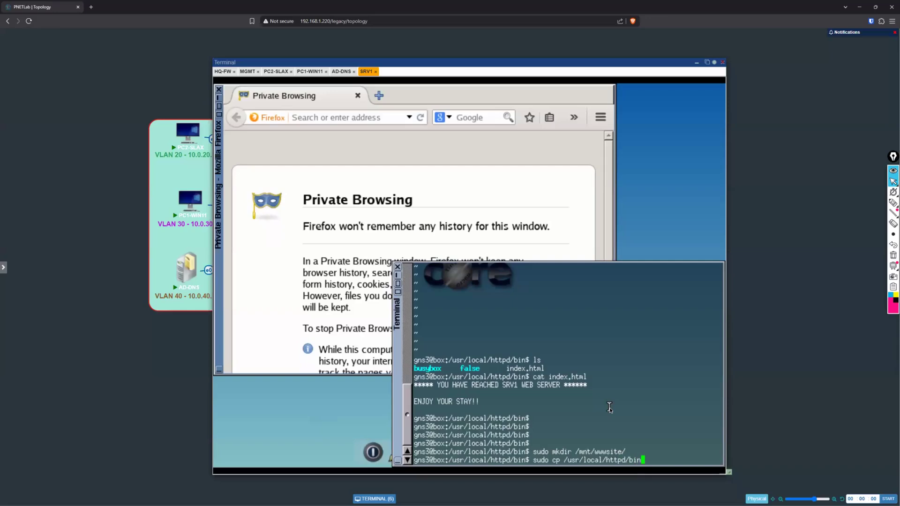
text(/index.html)
drag(626, 451, 569, 451)
drag(612, 426, 629, 404)
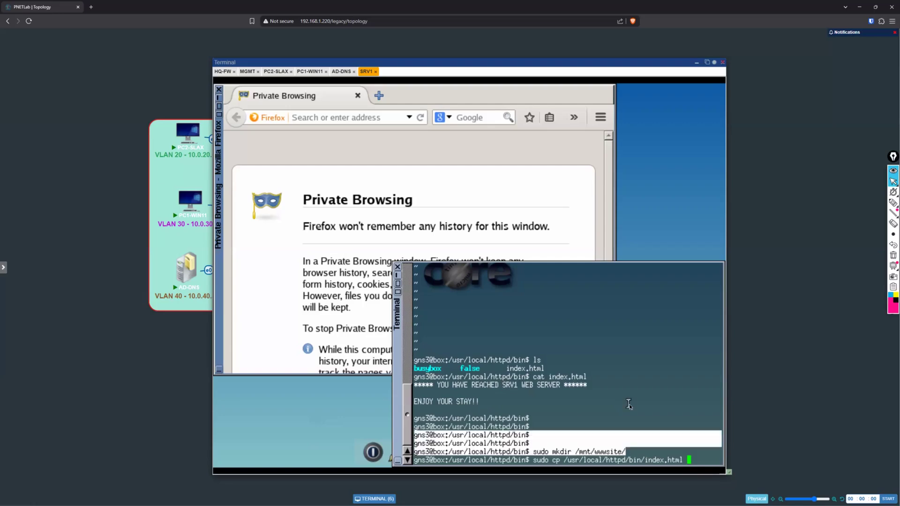
click(583, 455)
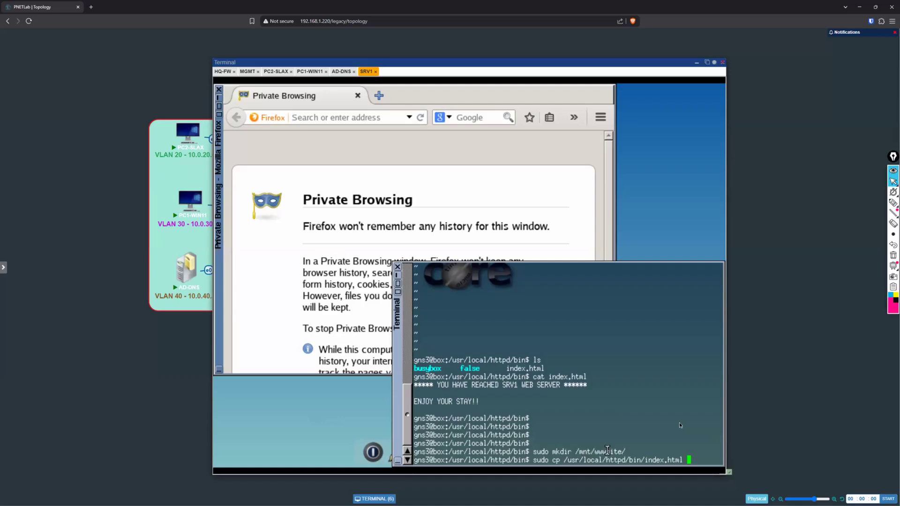
key(BackSpace)
key(BackSpace)
key(BackSpace)
key(BackSpace)
key(BackSpace)
key(BackSpace)
key(BackSpace)
key(BackSpace)
key(BackSpace)
key(BackSpace)
key(BackSpace)
key(BackSpace)
key(BackSpace)
key(BackSpace)
key(BackSpace)
key(BackSpace)
key(BackSpace)
key(BackSpace)
key(BackSpace)
key(BackSpace)
key(BackSpace)
key(BackSpace)
key(BackSpace)
key(BackSpace)
key(BackSpace)
key(BackSpace)
key(BackSpace)
key(BackSpace)
key(BackSpace)
key(BackSpace)
key(BackSpace)
key(BackSpace)
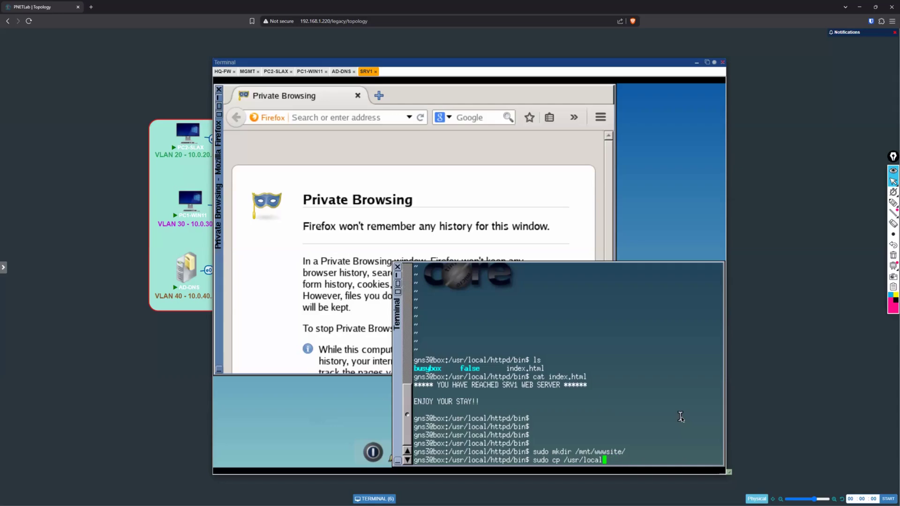
key(BackSpace)
key(BackSpace)
key(BackSpace)
key(BackSpace)
key(BackSpace)
key(BackSpace)
key(BackSpace)
Step: Force-remove the directory /mnt/wwwsite/ recursively
text(rm -rf /mnt/wwwsite/)
key(Return)
key(Return)
key(Return)
Step: Try to create the directory /mnt/sda/wwwsite/ with superuser rights
text(sudo mkdir)
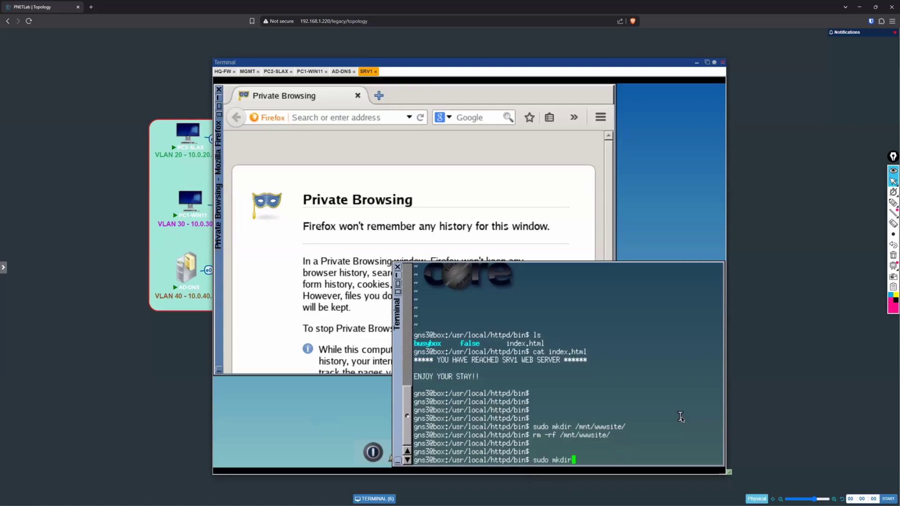
text( /mnt/sda/wwwsite/)
key(Return)
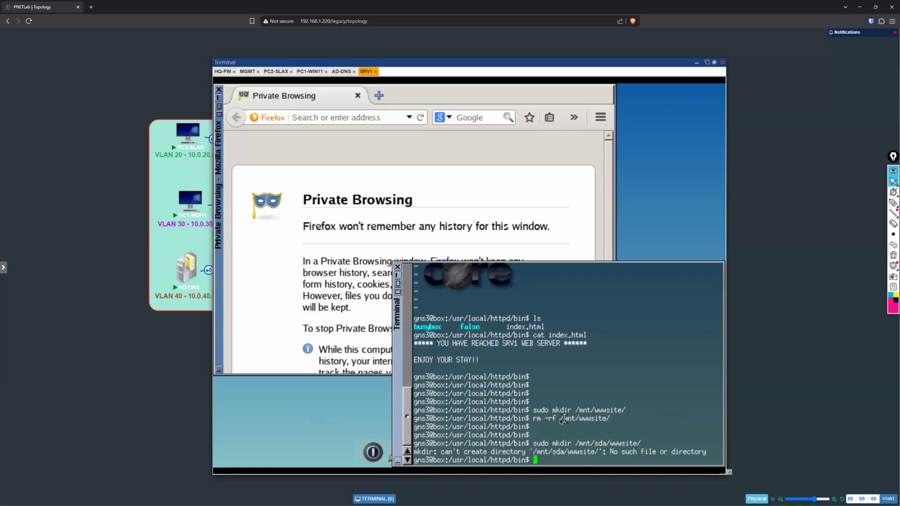
drag(561, 418, 609, 419)
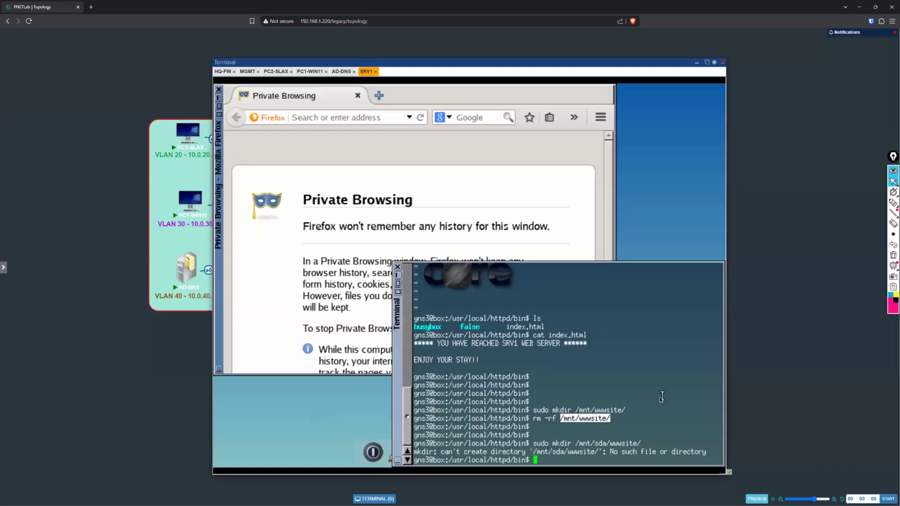
click(648, 403)
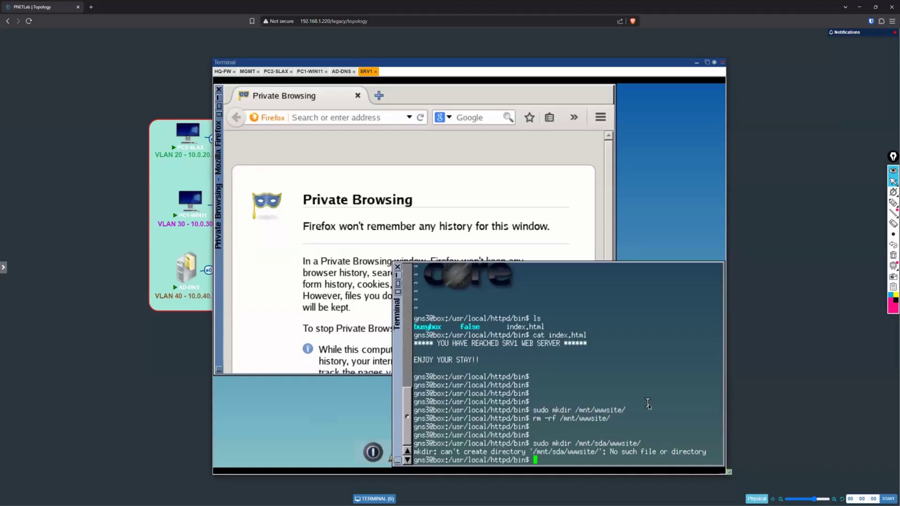
Step: Change to the /mnt directory and list its contents
key(Return)
key(Return)
text(cd /mnt/)
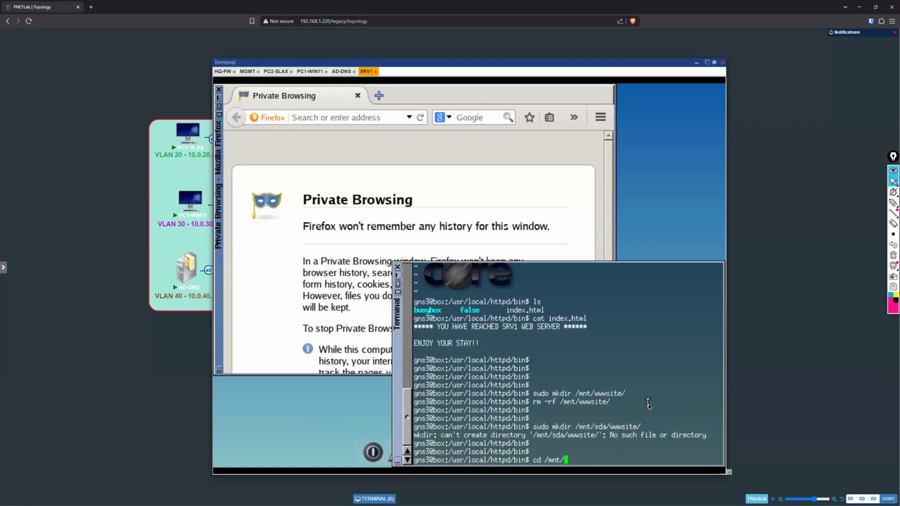
key(Return)
text(ls)
key(Return)
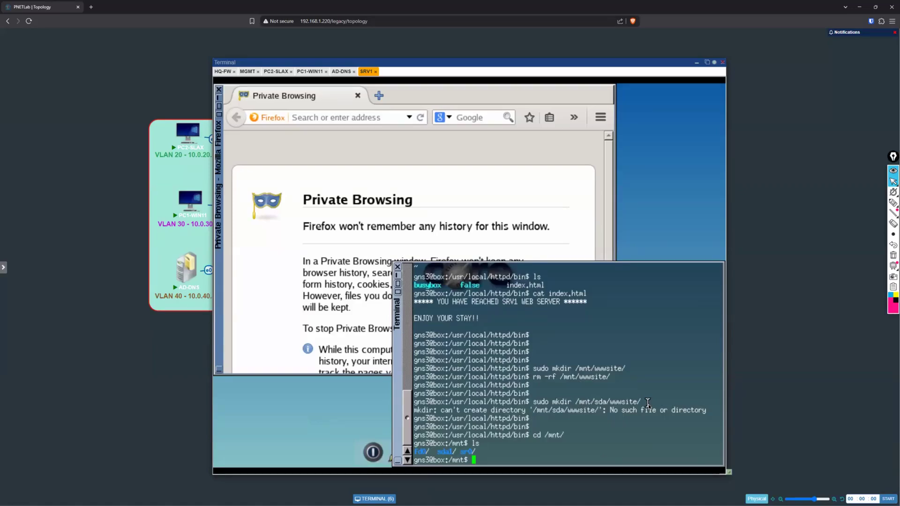
Step: Try to create the directory /mnt/sda1/wwwsite/ without superuser rights
text(mkdir /mnt/sda1/wwwsite/)
key(Return)
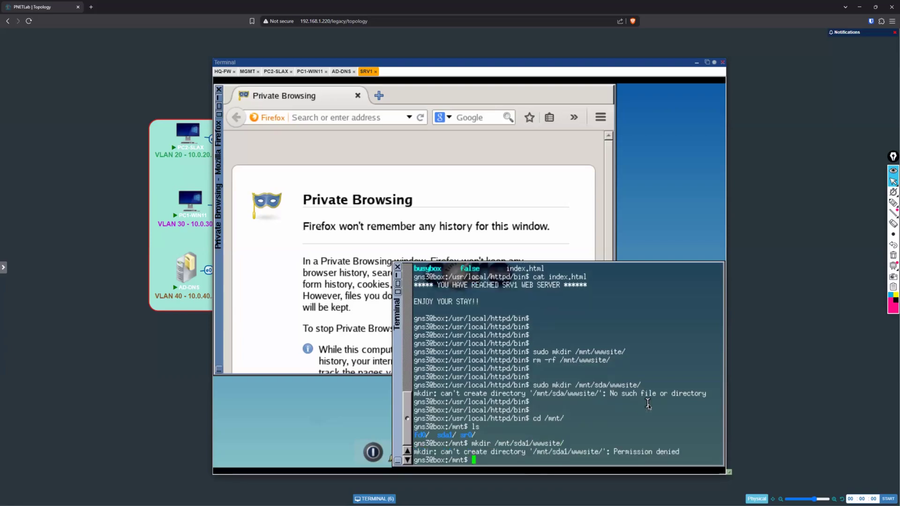
Step: Repeat the creation of the directory /mnt/sda1/wwwsite/ with sudo and list the contents of /mnt
key(Up)
key(Home)
text(do )
text(su)
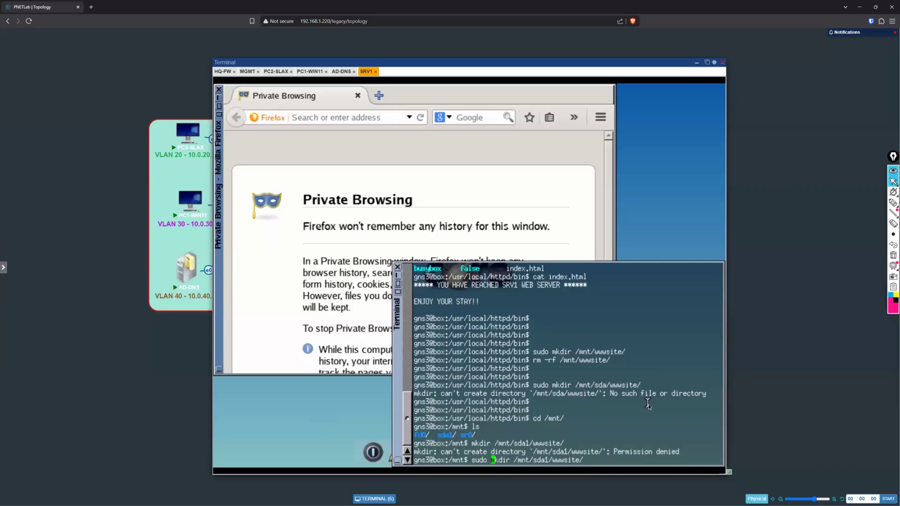
key(Return)
key(Return)
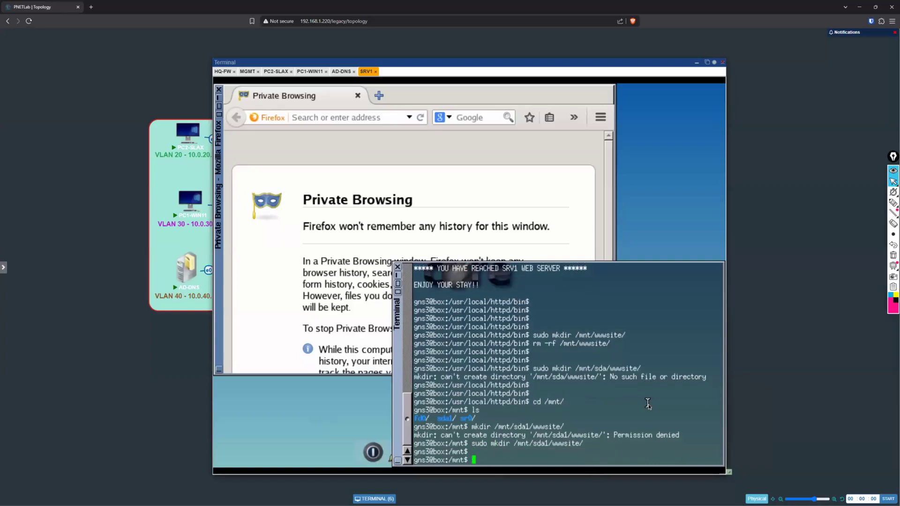
text(ls)
key(Return)
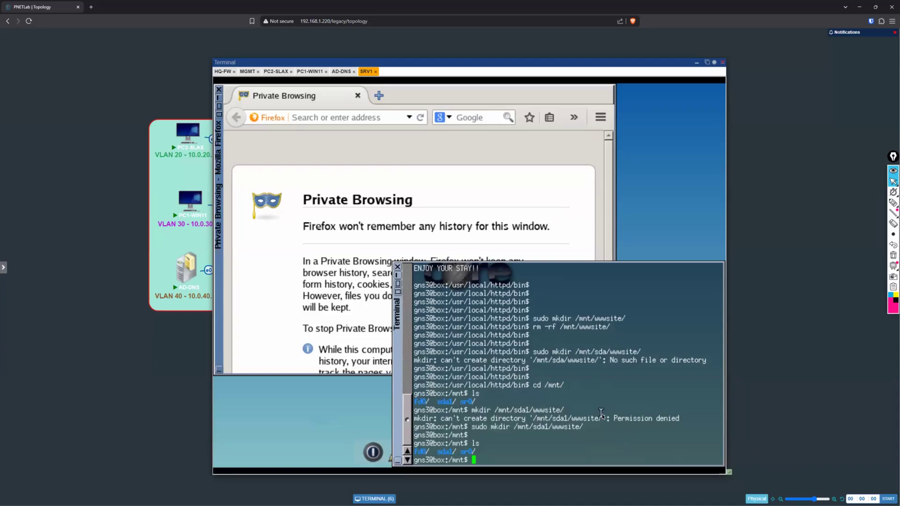
Step: Copy /usr/local/httpd/bin/index.html to /mnt/sda1/wwwsite/index.html with superuser rights
text(sudo cp /usr/local/httpd/bin/)
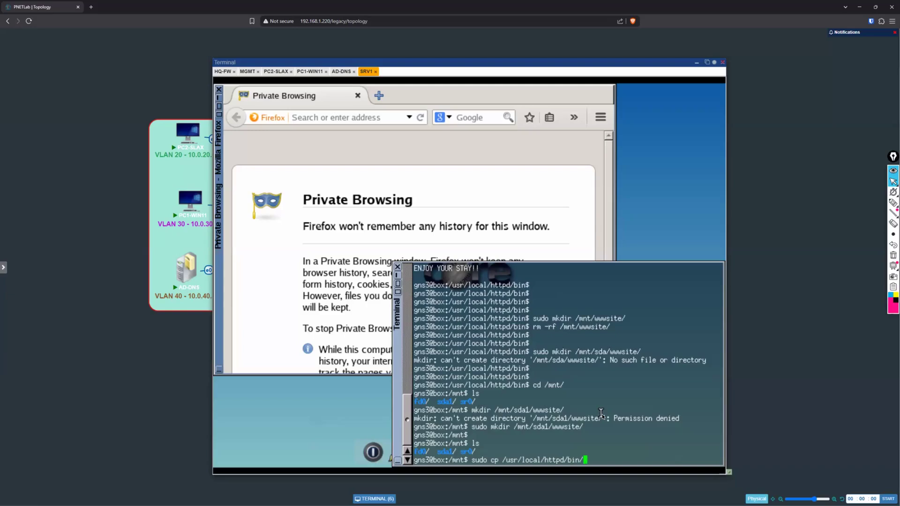
text(index.html /mnt/sda1/wwwsite/html.)
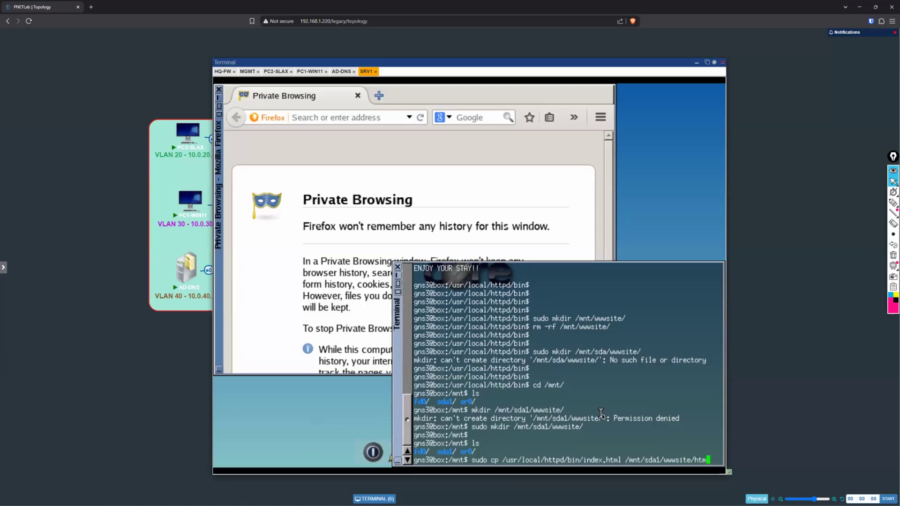
key(BackSpace)
key(BackSpace)
key(BackSpace)
key(BackSpace)
key(BackSpace)
text(index.html)
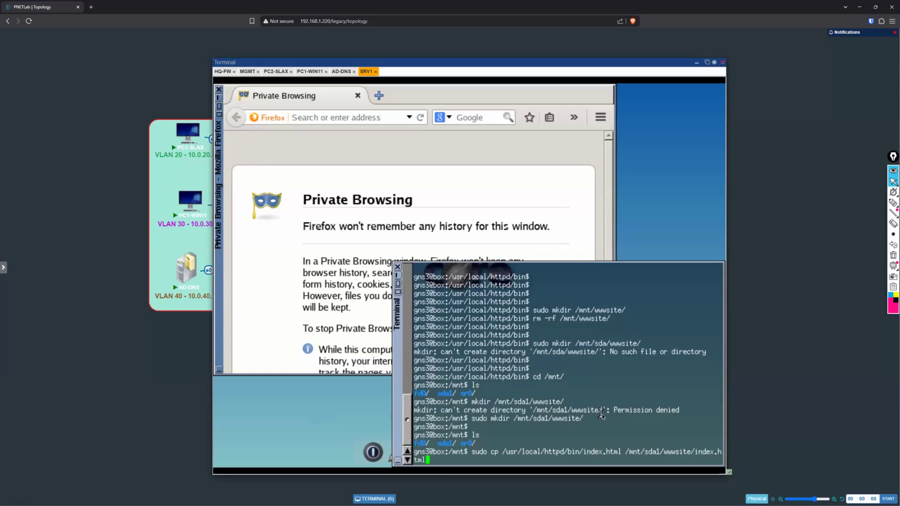
key(Return)
key(Return)
key(Return)
key(Return)
key(Return)
key(Return)
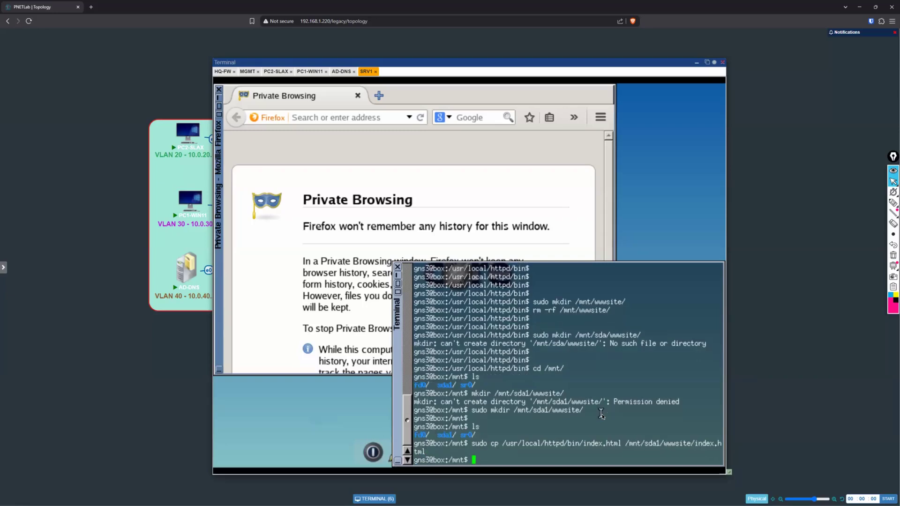
Step: Open the startup script /opt/bootlocal.sh in vi with superuser rights
key(Return)
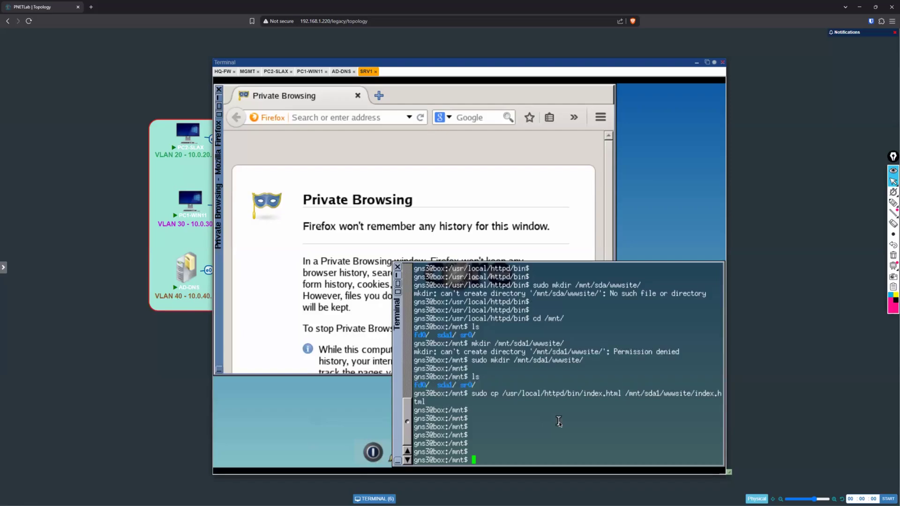
key(Return)
key(Return)
text(sudo vi)
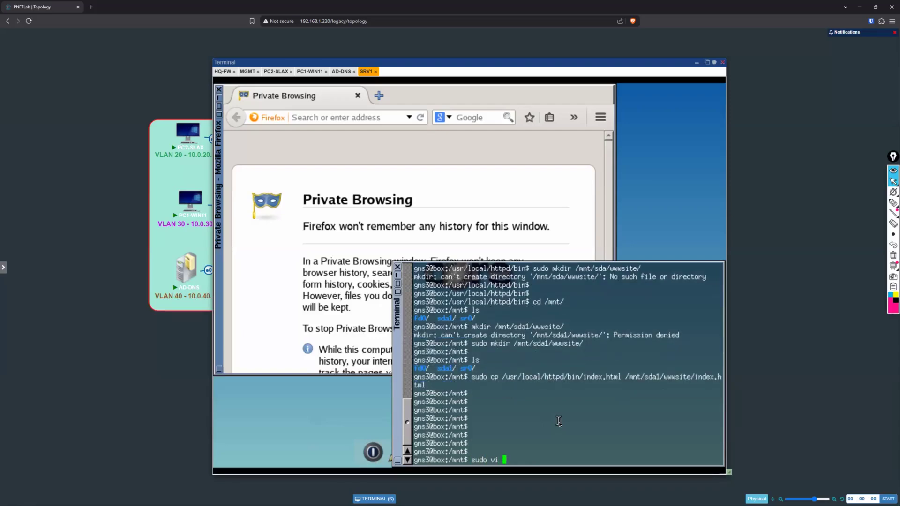
text( /opt/bootlocal.sh)
key(Return)
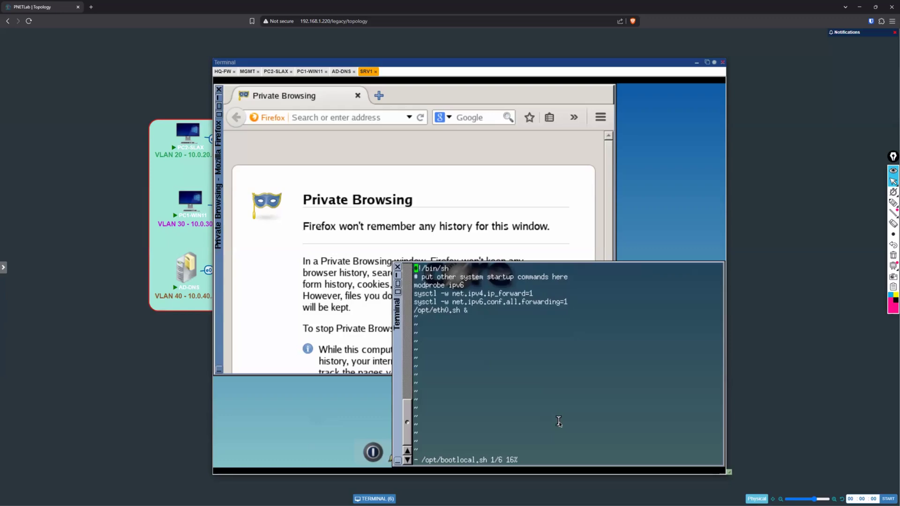
Step: Enter insert mode on the last line of bootlocal.sh and add a blank line plus a new line below the eth0.sh entry
key(Down)
key(Down)
key(Down)
key(Down)
key(Down)
key(Up)
key(Up)
key(Down)
key(Down)
text(sdf)
key(BackSpace)
key(BackSpace)
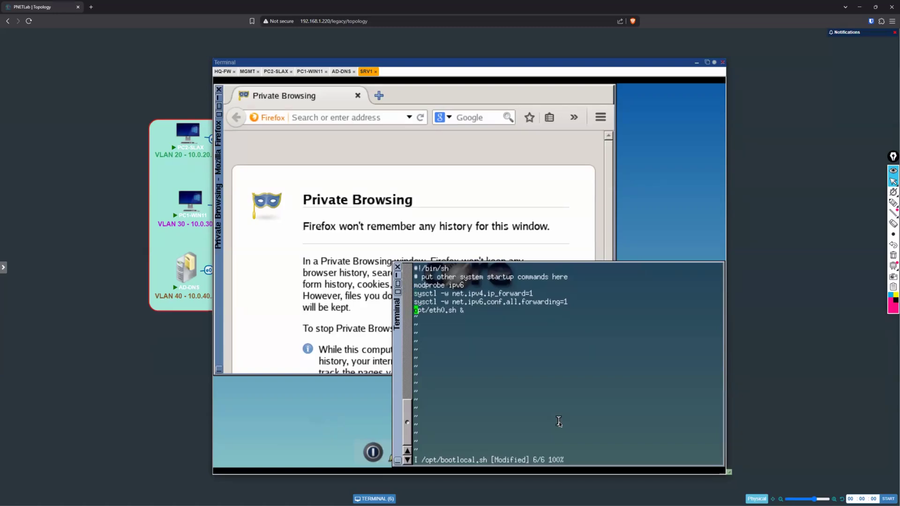
key(Right)
key(Right)
key(Right)
key(Right)
key(Right)
key(Right)
key(Right)
key(Right)
key(Right)
key(Right)
key(Right)
key(Right)
key(Right)
key(Return)
key(Return)
text(i)
key(BackSpace)
text(us)
key(BackSpace)
text(sudo)
key(BackSpace)
key(BackSpace)
key(BackSpace)
key(BackSpace)
key(BackSpace)
Step: Add the line "sudo ifconfig eth0 10.0.4.2 netmask 255.255.255.0" to bootlocal.sh
text(sudo ifconfig eth0 10.0.4.2)
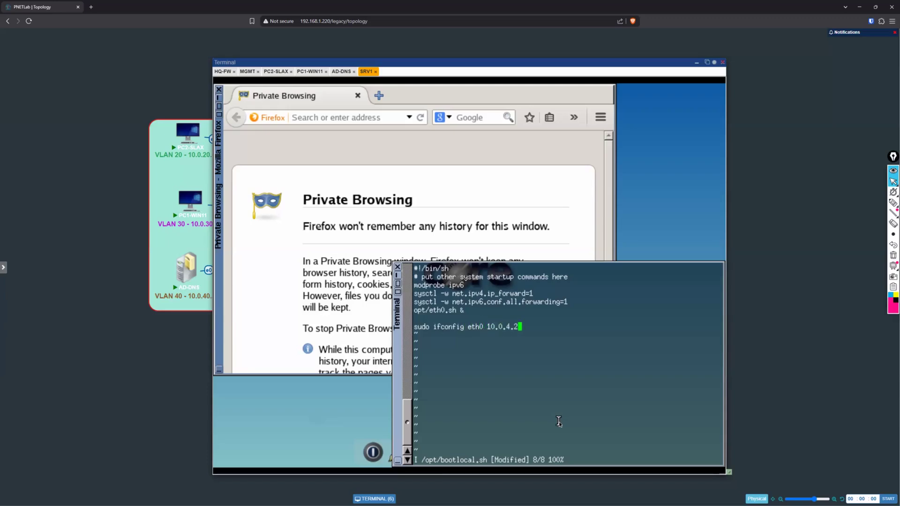
text( netmask 255.255.255.09)
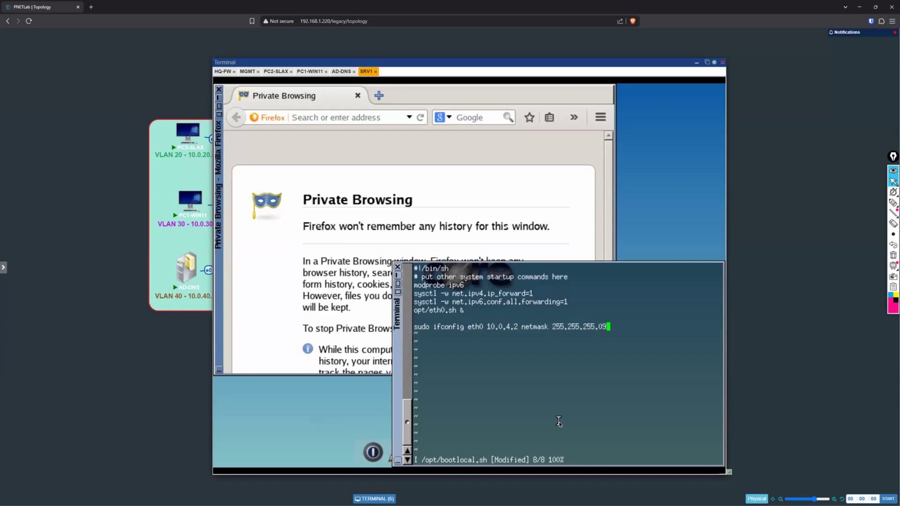
key(BackSpace)
key(Return)
Step: Add the default gateway line "sudo route add default gw 10.0.4.254" below the ifconfig line in bootlocal.sh
text(sudo route add default)
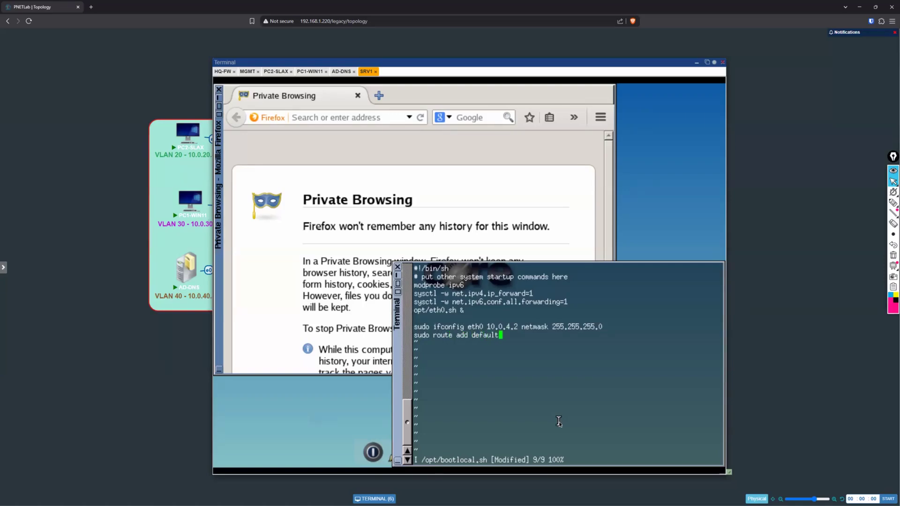
text( gw 10.0.4.254)
key(Return)
Step: Add the line "cp /mnt/sda1/wwwsite/index.html /usr/local/httpd/bind/index.html" below the default route line
text(cp /mnt)
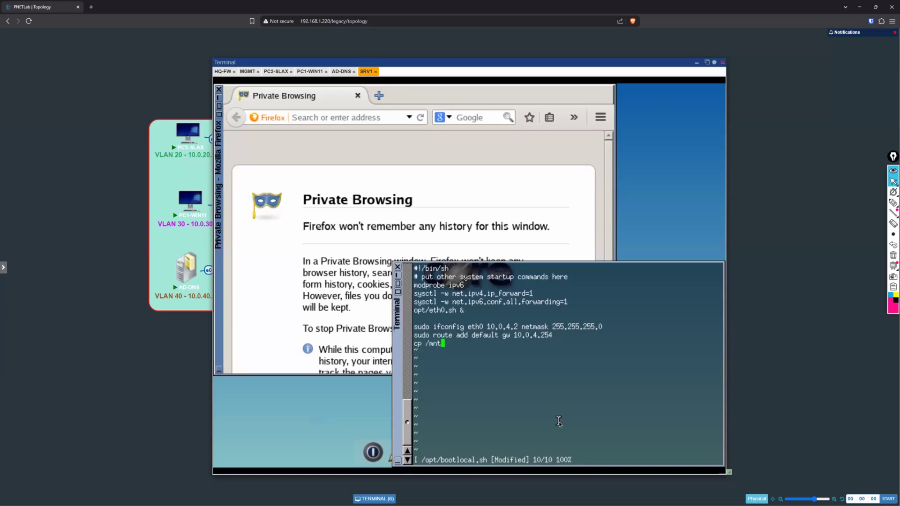
text(/da)
text(a)
text(1)
text(/www)
text(site)
text(/)
text(index.)
text(htmlk)
key(BackSpace)
text(/usr/l)
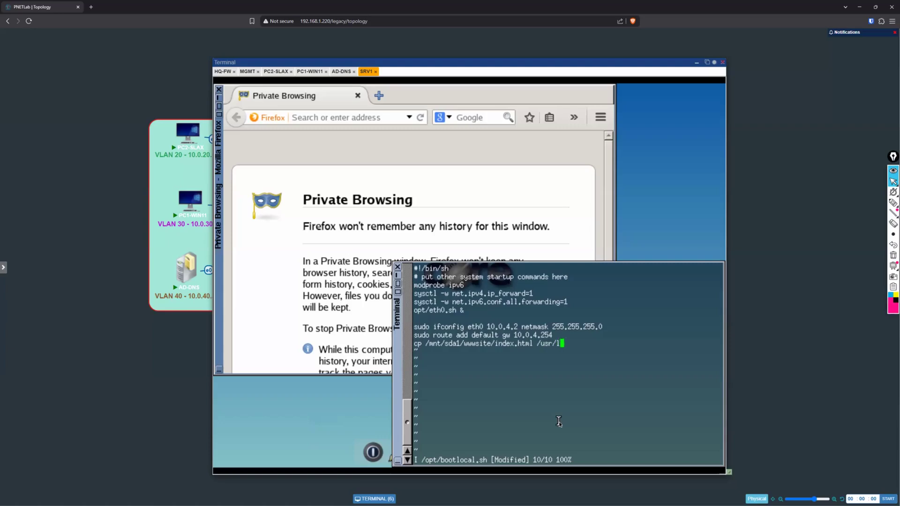
text(ocal)
text(/)
text(http)
text(d)
text(/bin)
text(d)
text(/in)
text(dex.rhtml)
key(BackSpace)
key(BackSpace)
key(BackSpace)
key(BackSpace)
key(BackSpace)
text(jt)
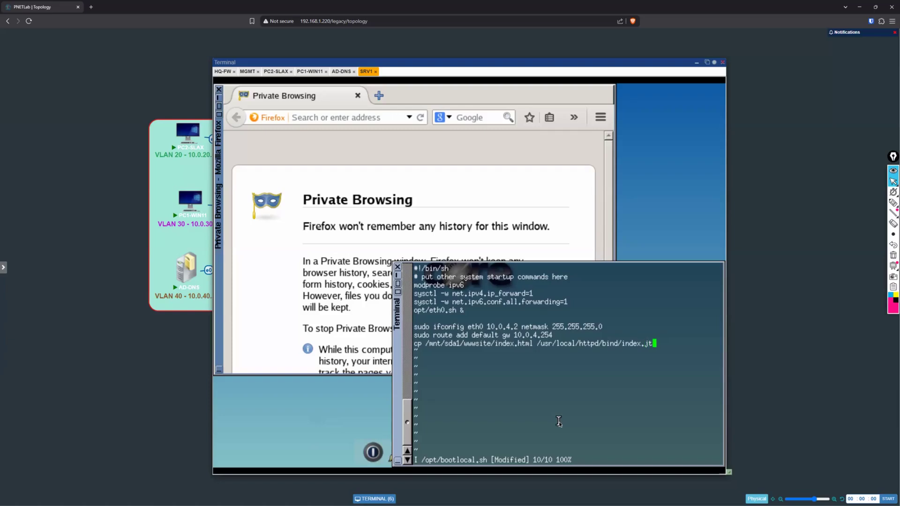
key(BackSpace)
key(BackSpace)
text(html)
key(Return)
Step: Add the directory change line "cd /ust/local/httpd/bin/" below the cp line in bootlocal.sh
text(cd /ust/local/httpd/bind/)
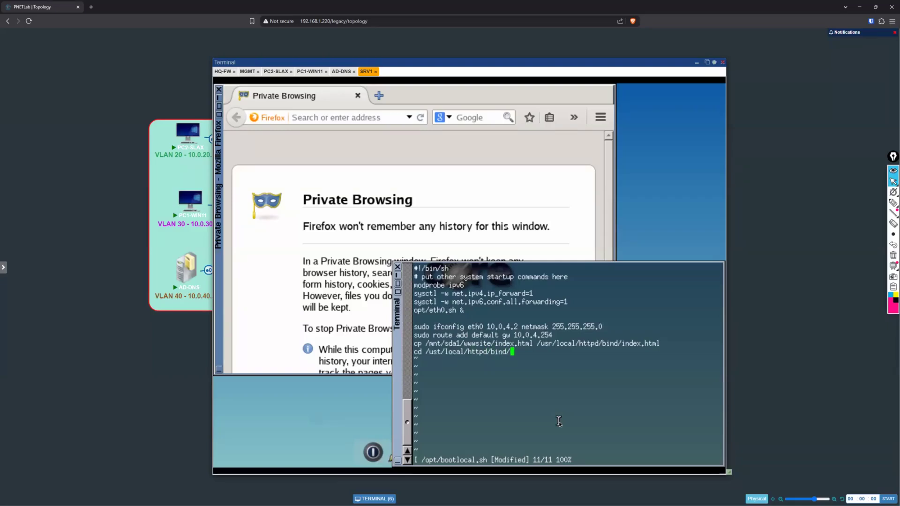
key(BackSpace)
key(BackSpace)
text(/)
key(Return)
Step: Add the web server start line "sudo ./busybox httpd -p 80 -h /usr/local/httpd/bin/" to bootlocal.sh
text(sudo ./bnusy)
key(BackSpace)
key(BackSpace)
key(BackSpace)
key(BackSpace)
text(usybox httpd -p 80 )
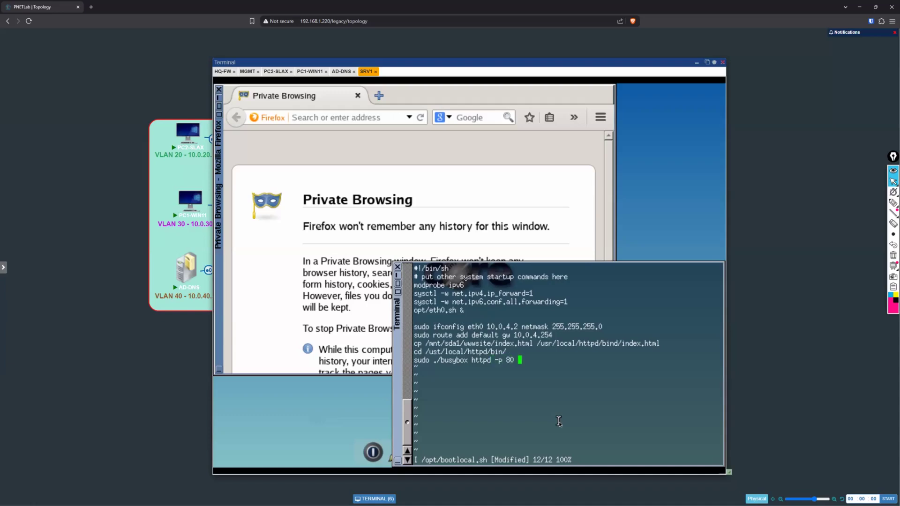
text(-h /usr/local/httpd/bin/)
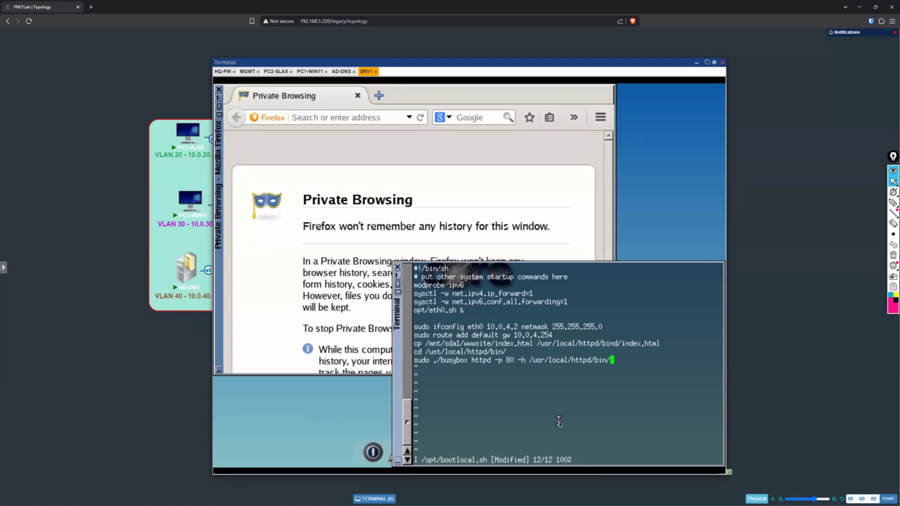
key(Return)
Step: Add the line "cd /usr/local/etc/init.d/" followed by a new line at the end of bootlocal.sh
text(cd /usr/local/etc/init.d/)
key(Return)
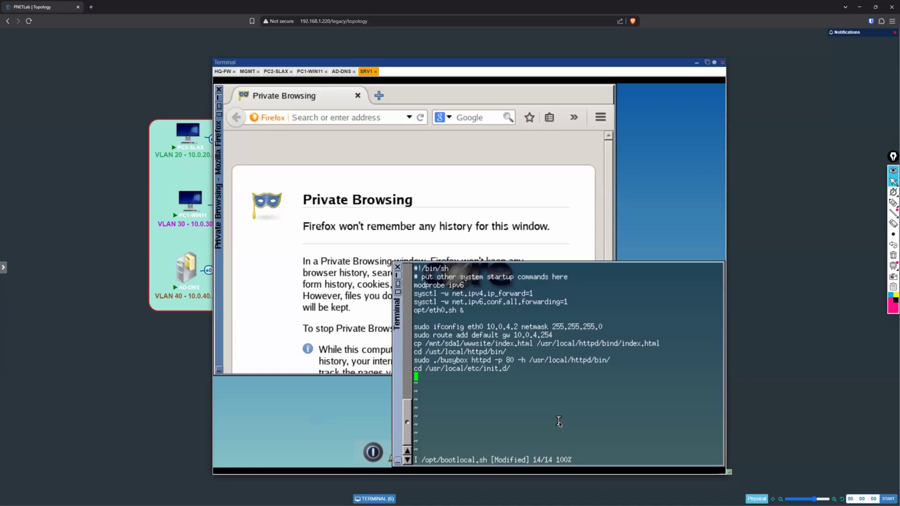
Step: Save bootlocal.sh and quit vi, returning to the shell prompt
text(:wq)
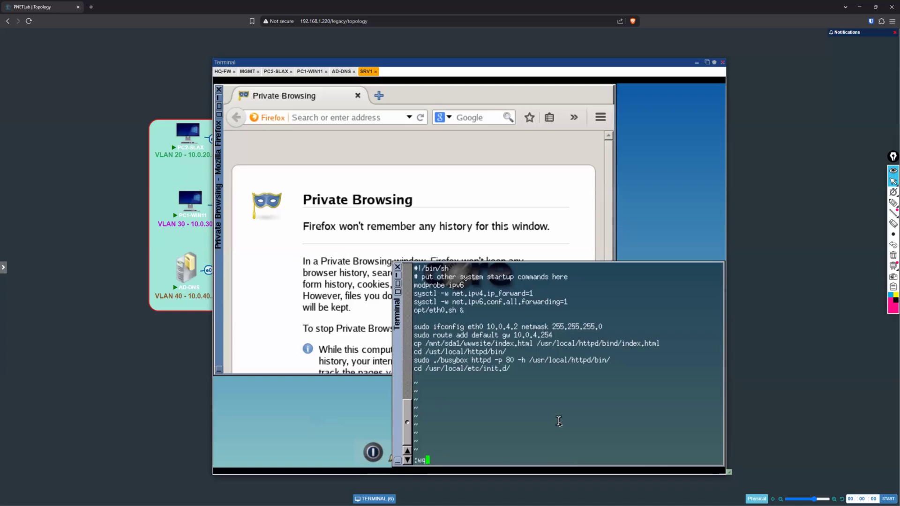
key(Return)
Step: Back up the SRV1 system files by running filetool.sh -b
key(Return)
text(filetoo)
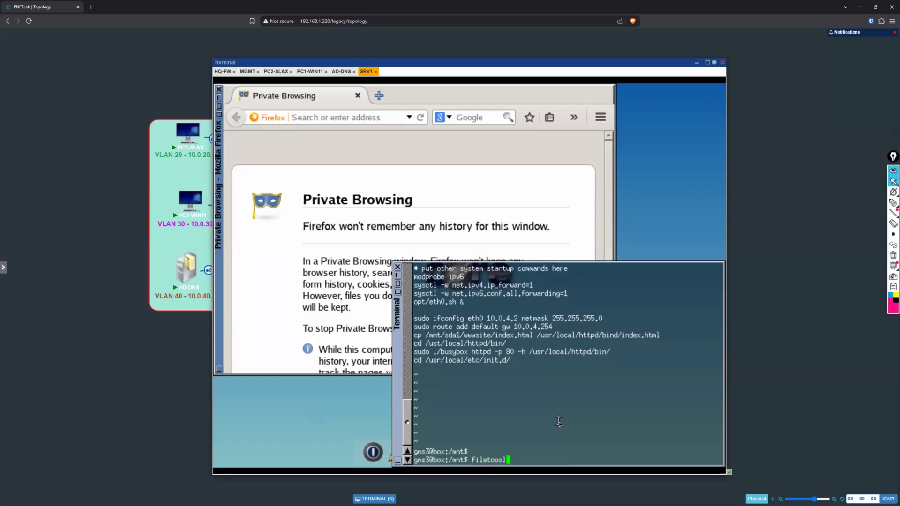
text(l)
text(.sh -b)
key(Return)
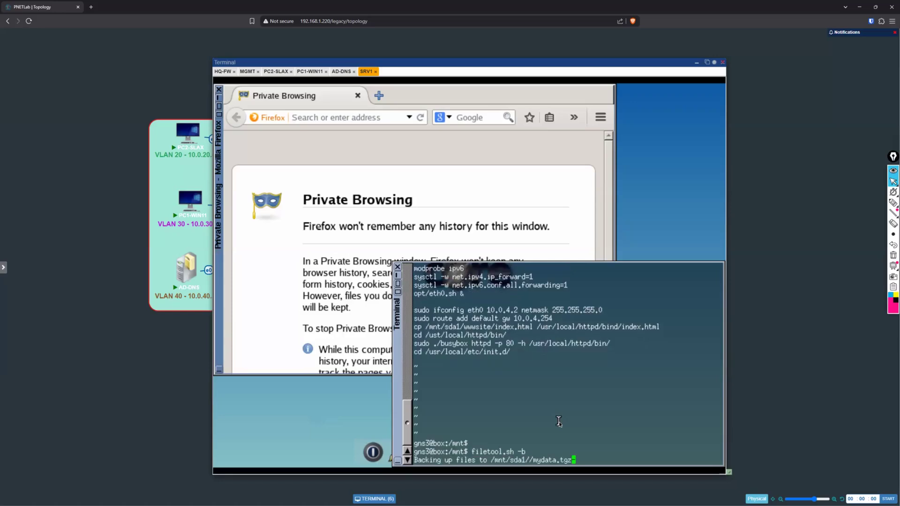
key(Return)
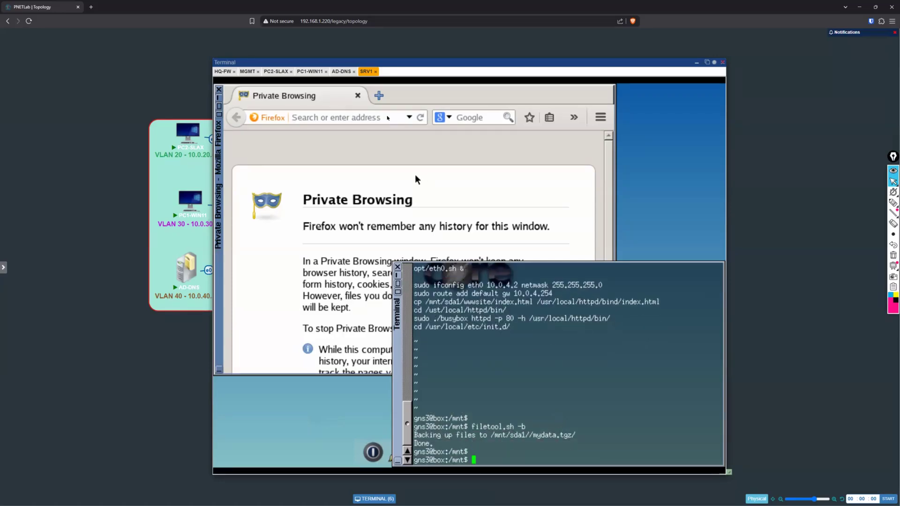
Step: Load localhost in Firefox on SRV1 to check the web server page
click(385, 117)
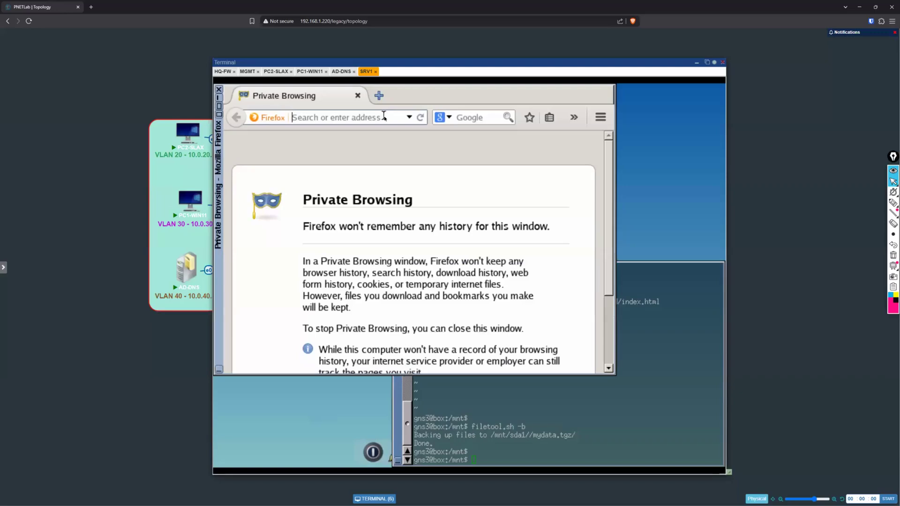
text(localhost)
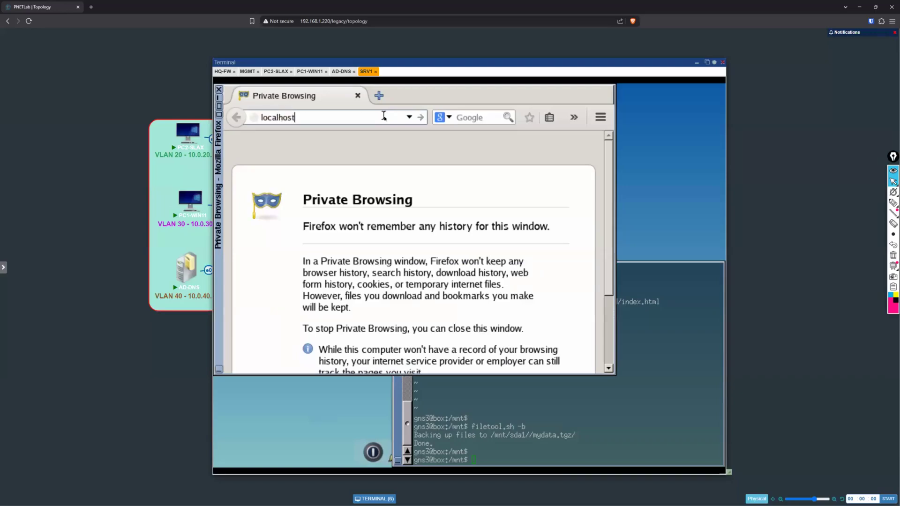
key(Return)
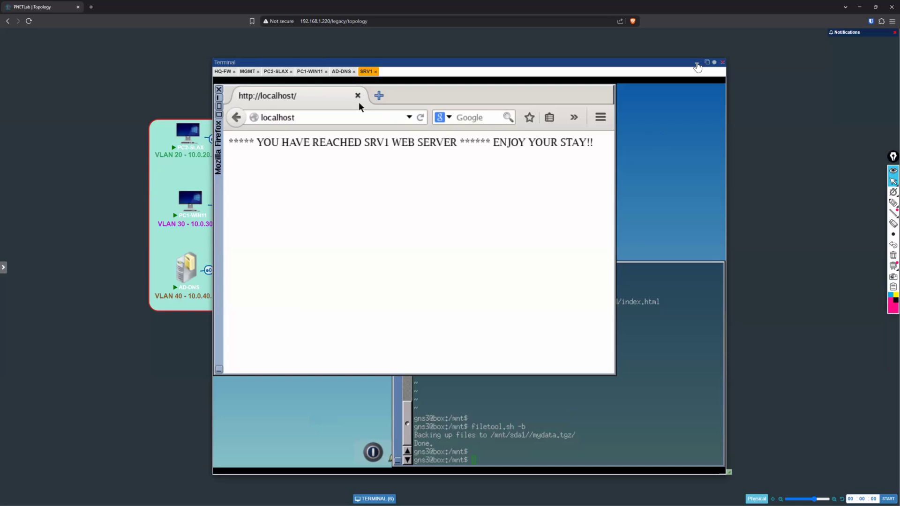
Step: Switch to the HQ-FW web interface on MGMT and start a new security policy rule named INTERNAL to DMZ
click(696, 64)
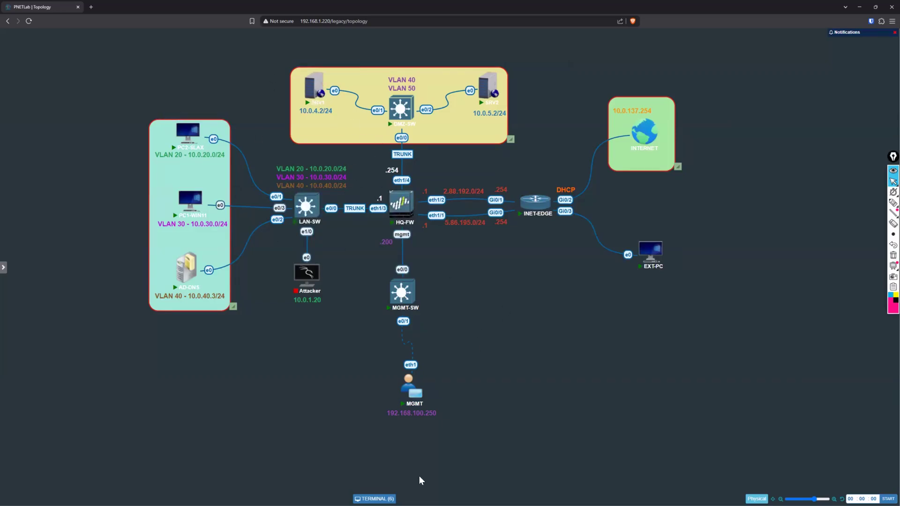
click(386, 496)
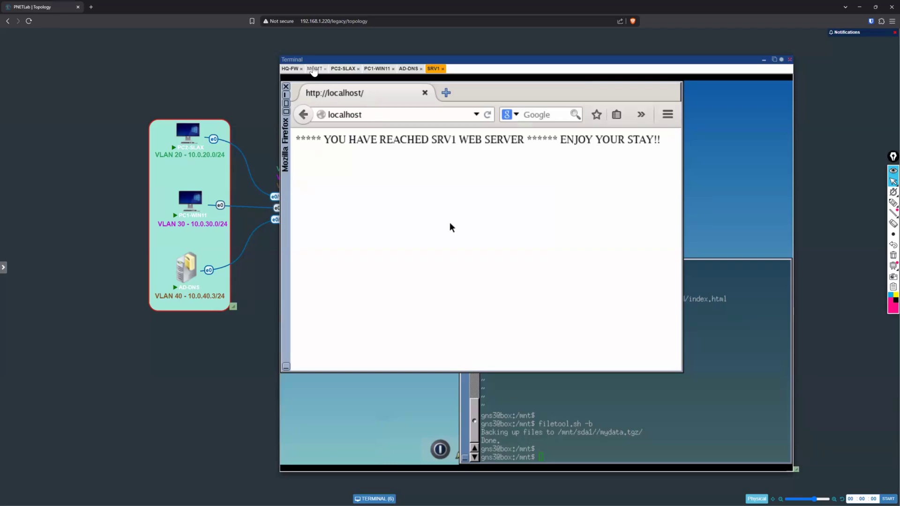
click(313, 68)
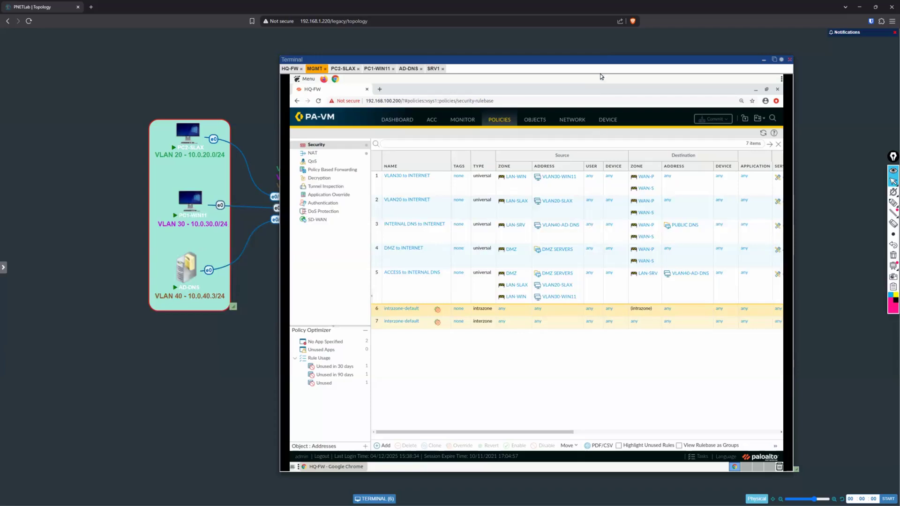
drag(573, 62, 548, 66)
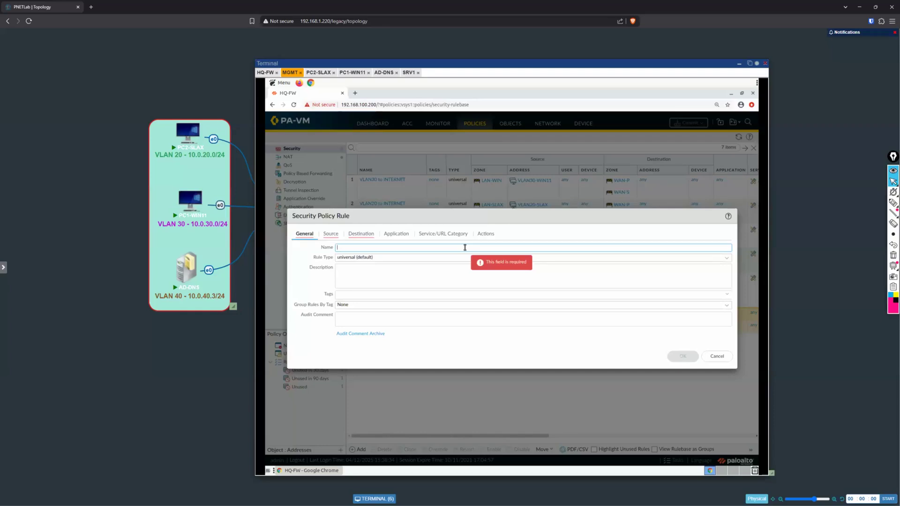
text(INTERNAL )
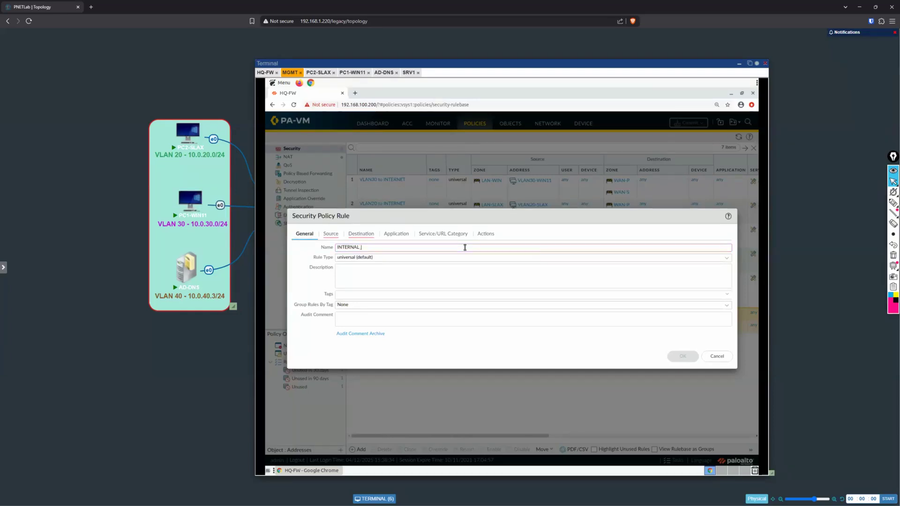
text( TH)
text( to DM)
text(Z)
Step: Add LAN-SLAX and LAN-WIN as the source zones of the INTERNAL to DMZ rule
click(331, 233)
click(304, 338)
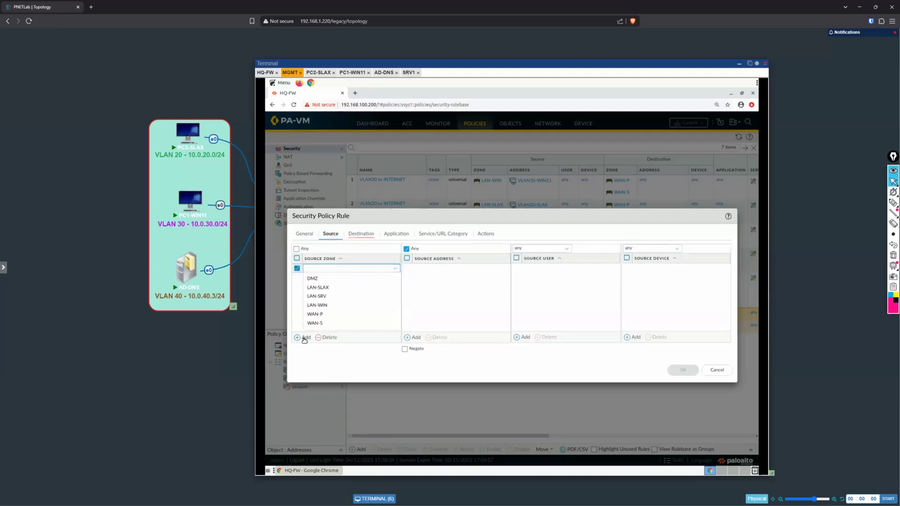
click(330, 289)
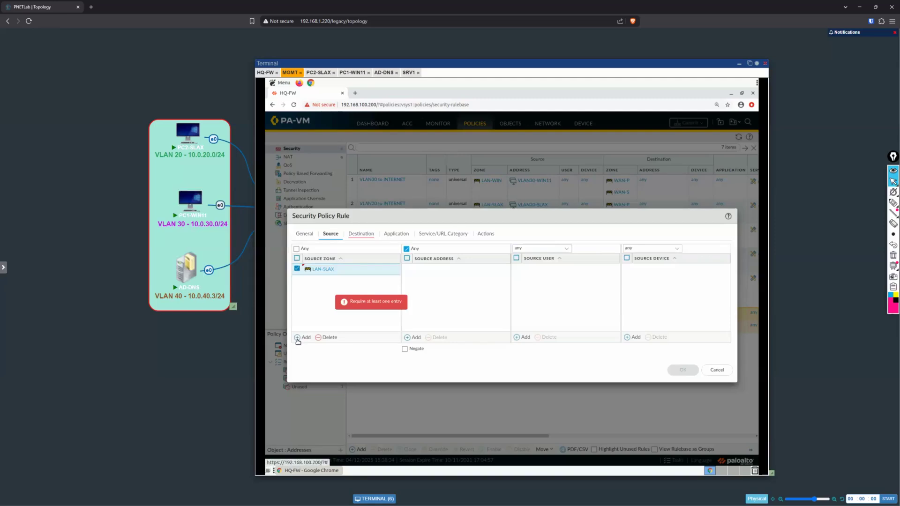
click(297, 338)
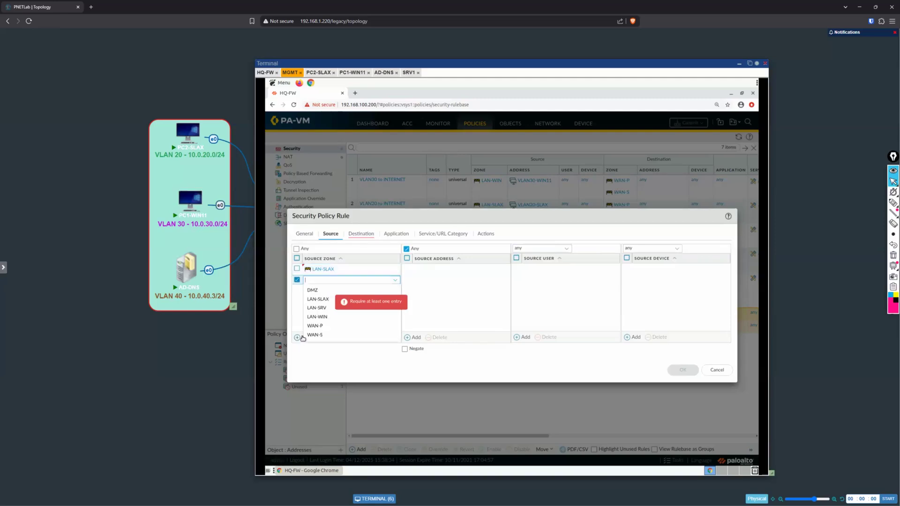
click(324, 318)
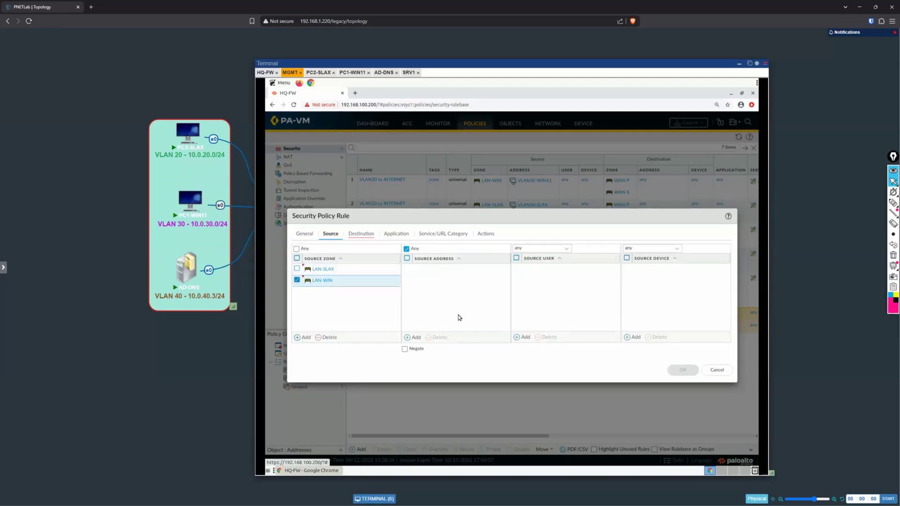
Step: Add VLAN20-SLAX and VLAN30-WIN11 as the source addresses of the rule
click(414, 338)
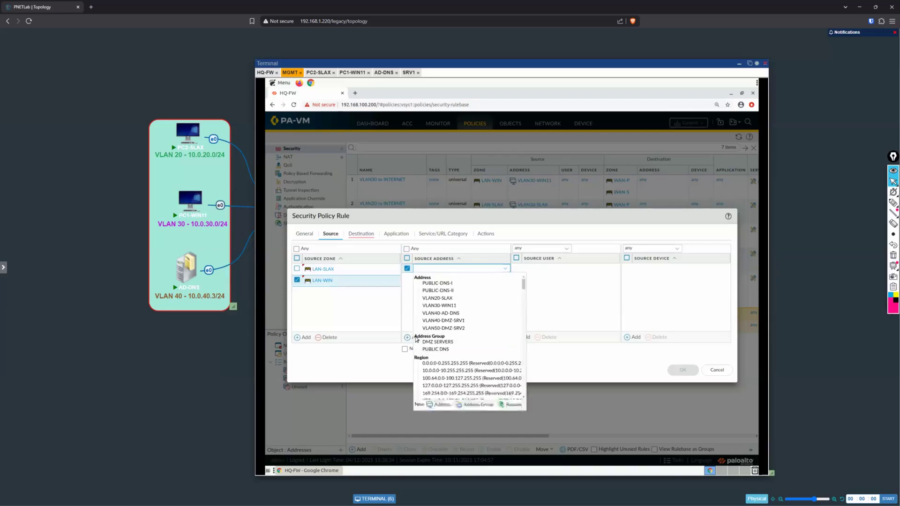
click(454, 298)
click(412, 338)
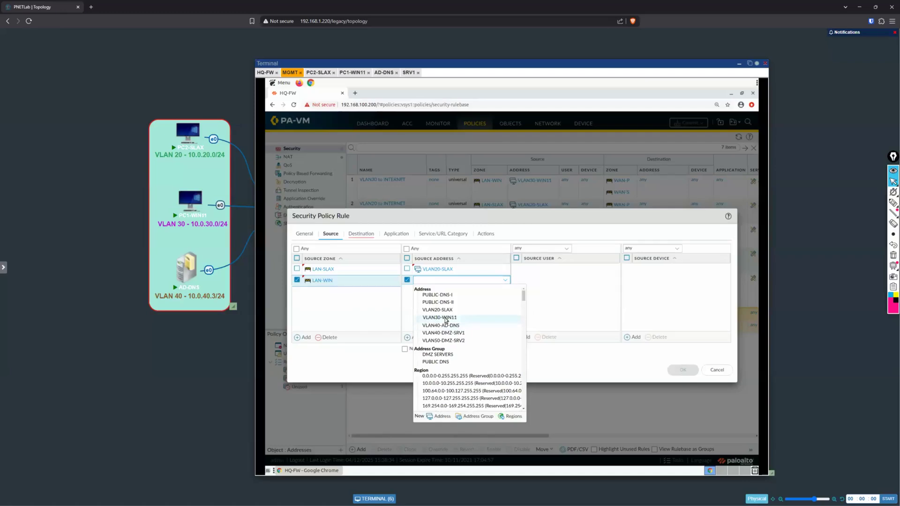
click(445, 318)
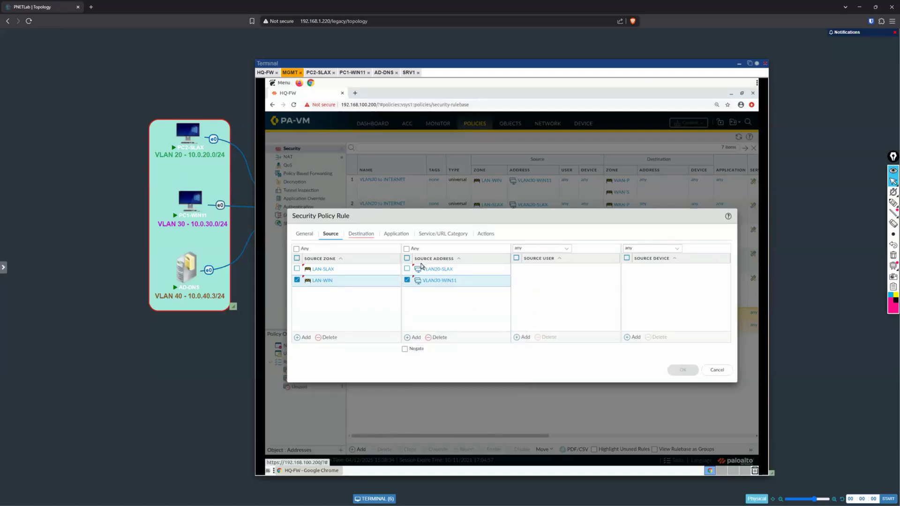
Step: Set the rule's destination to the DMZ zone and the DMZ SERVERS address group
click(361, 234)
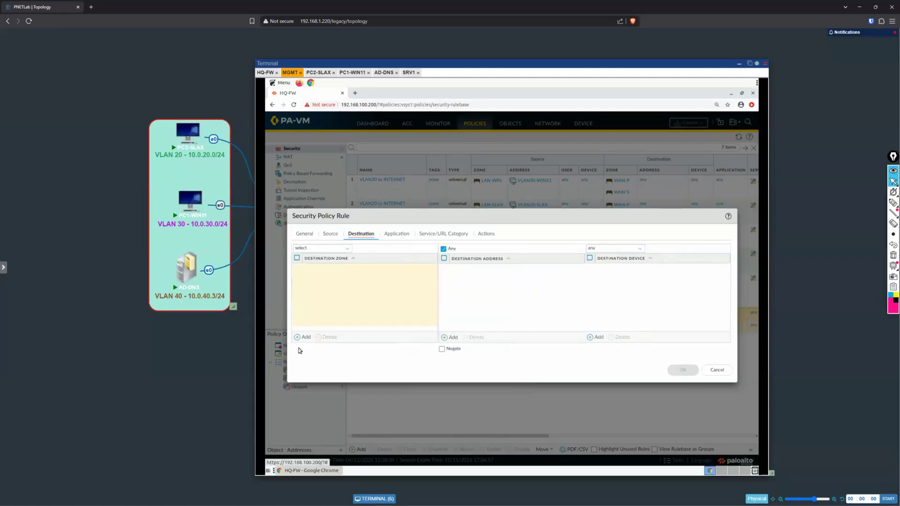
click(297, 337)
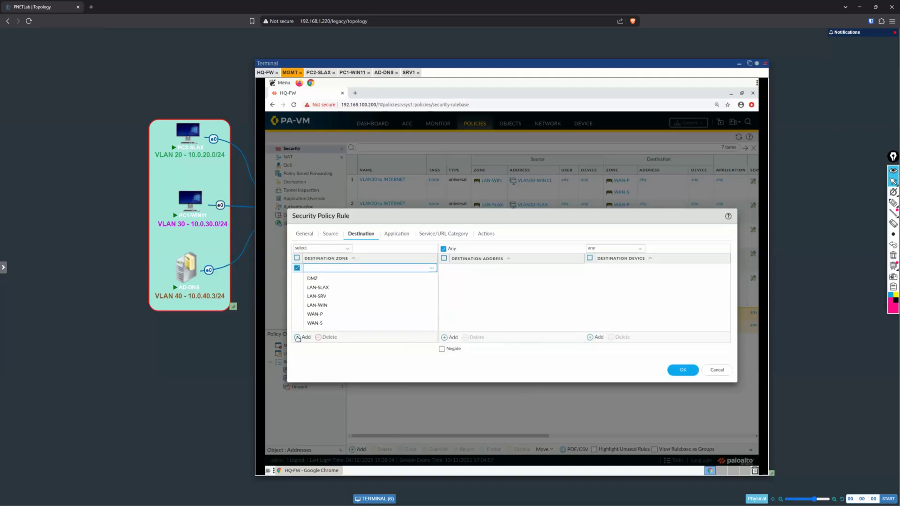
click(322, 279)
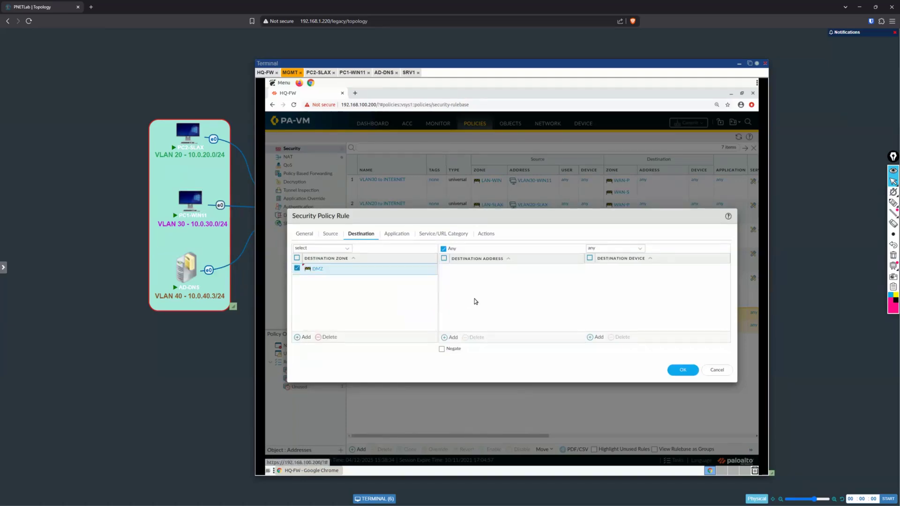
click(445, 338)
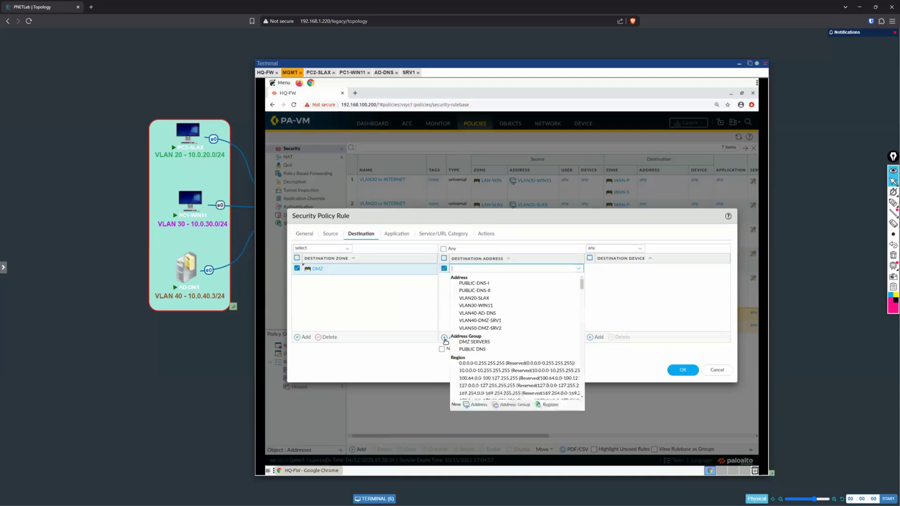
click(490, 343)
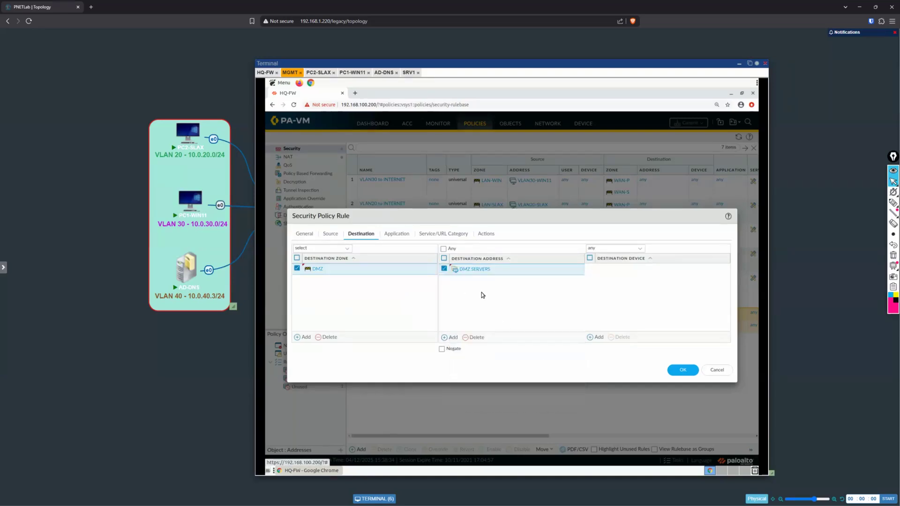
Step: Review the rule's application and action settings, then save the rule with the Allow action
click(391, 234)
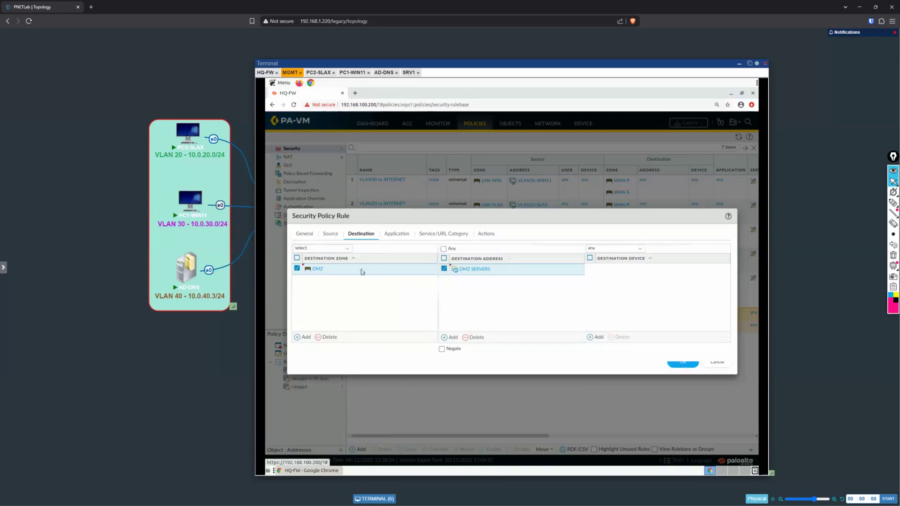
click(486, 234)
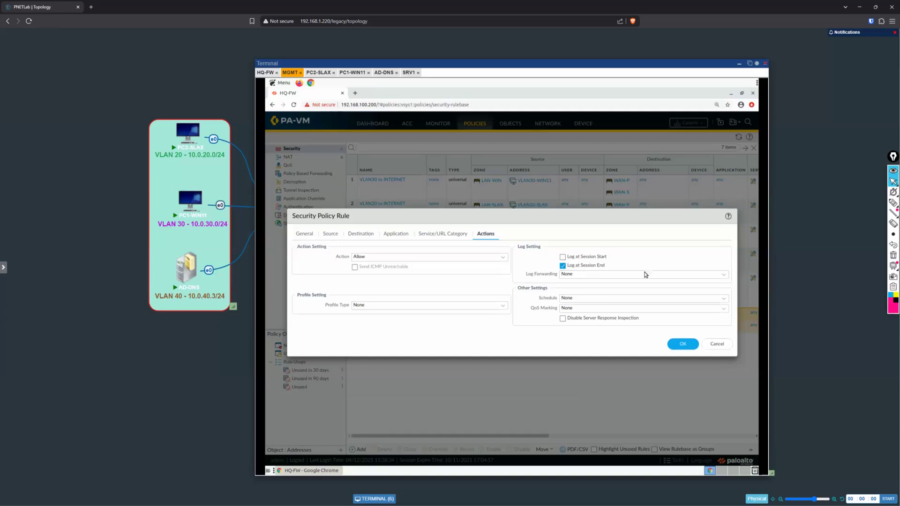
click(682, 345)
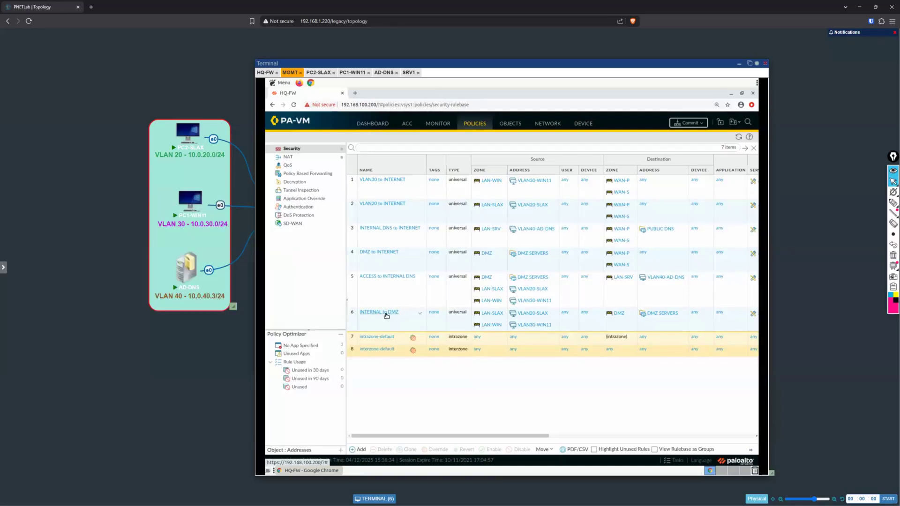
Step: Move the INTERNAL to DMZ rule to the top of the security rulebase
click(410, 328)
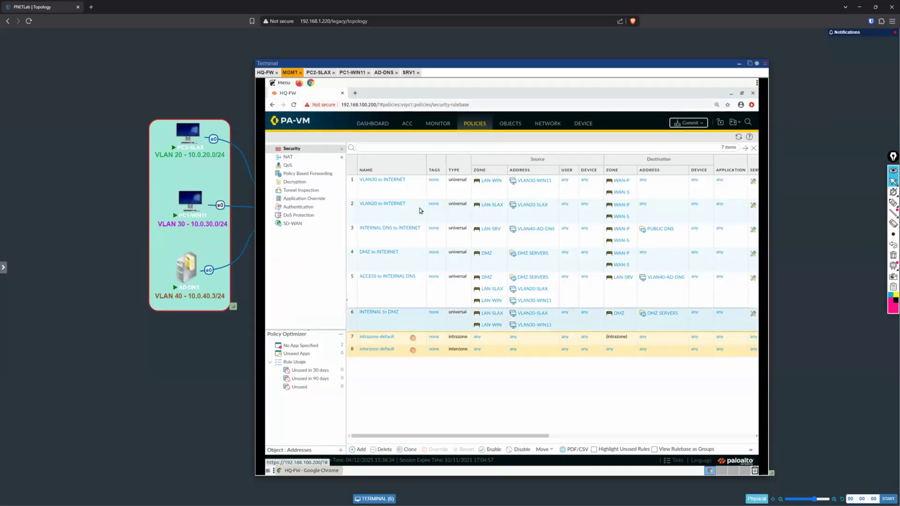
click(543, 450)
click(556, 412)
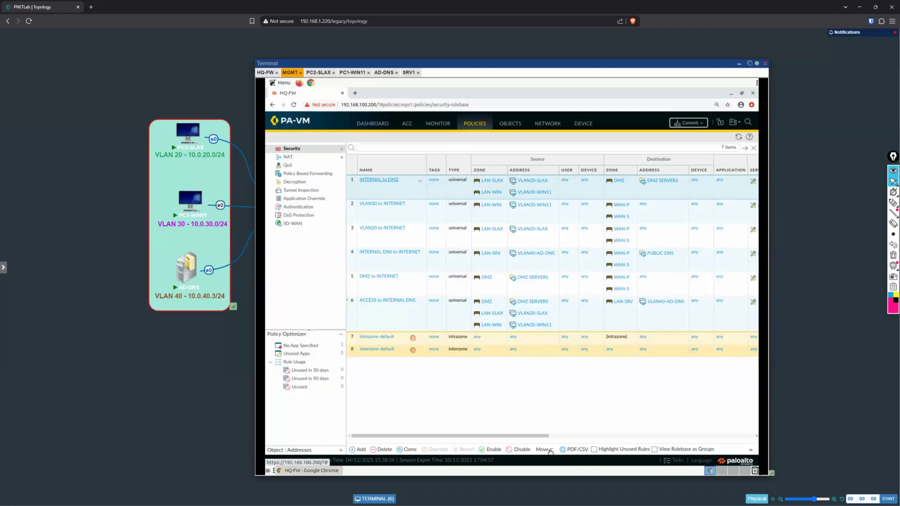
Step: Commit all pending policy changes to the firewall and follow the commit status
click(694, 124)
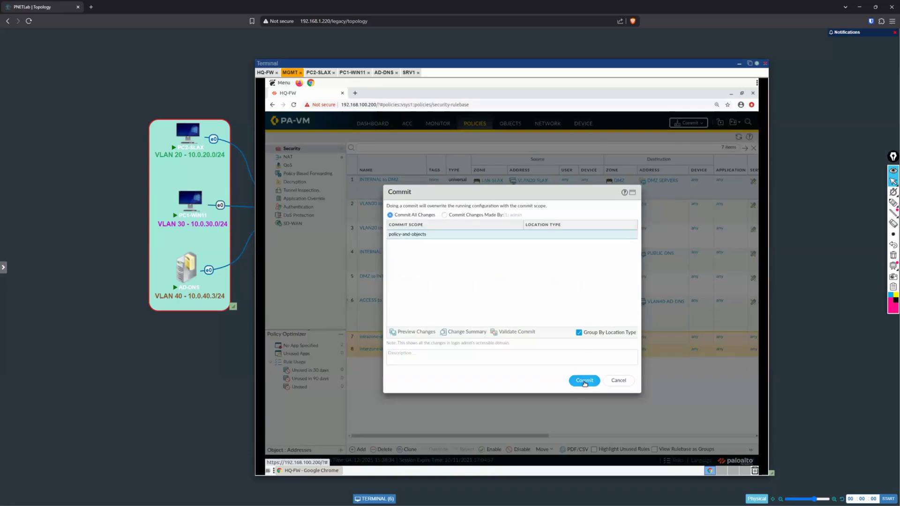
click(584, 380)
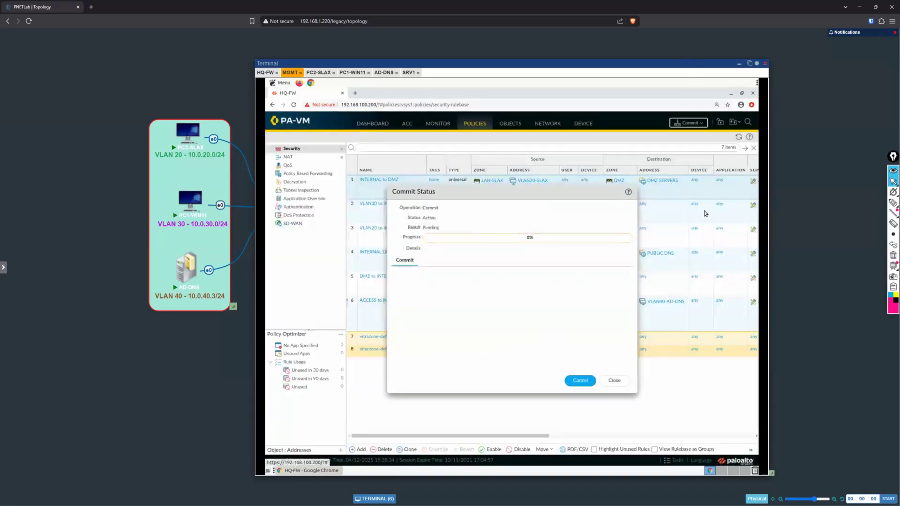
drag(193, 167, 625, 66)
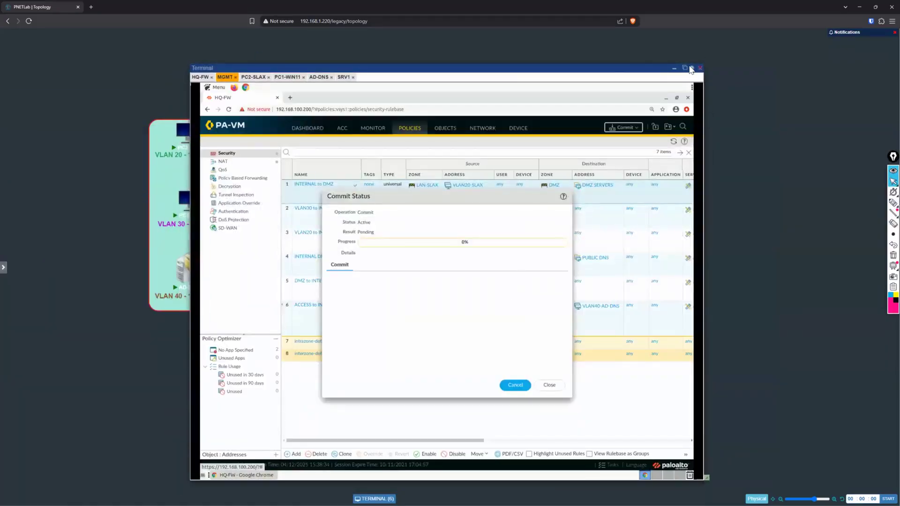
click(674, 69)
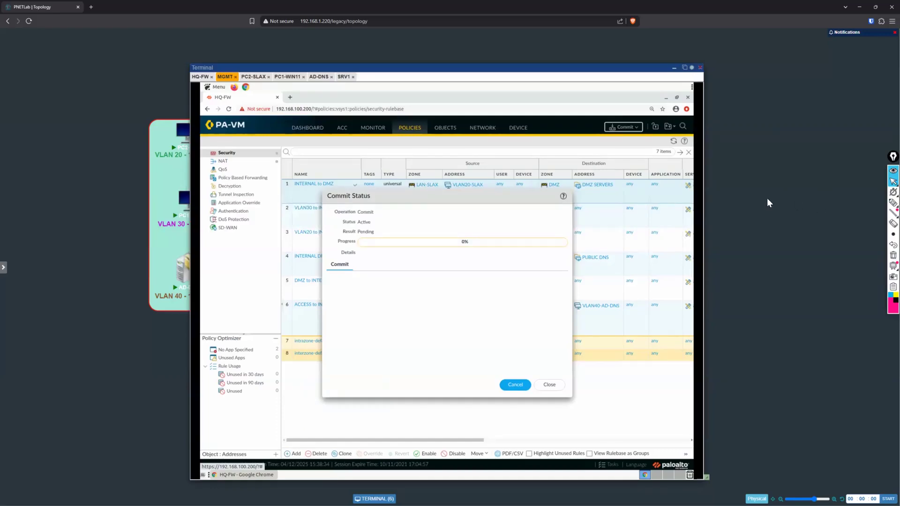
click(691, 68)
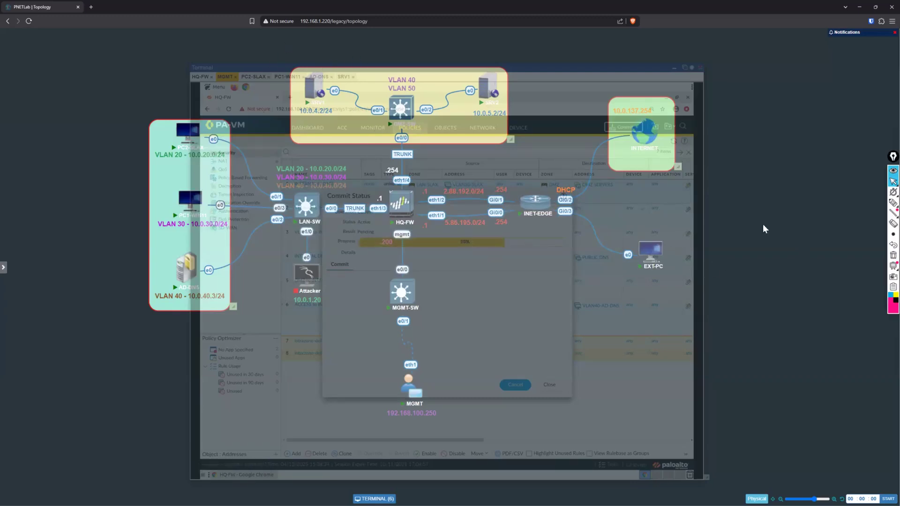
click(692, 68)
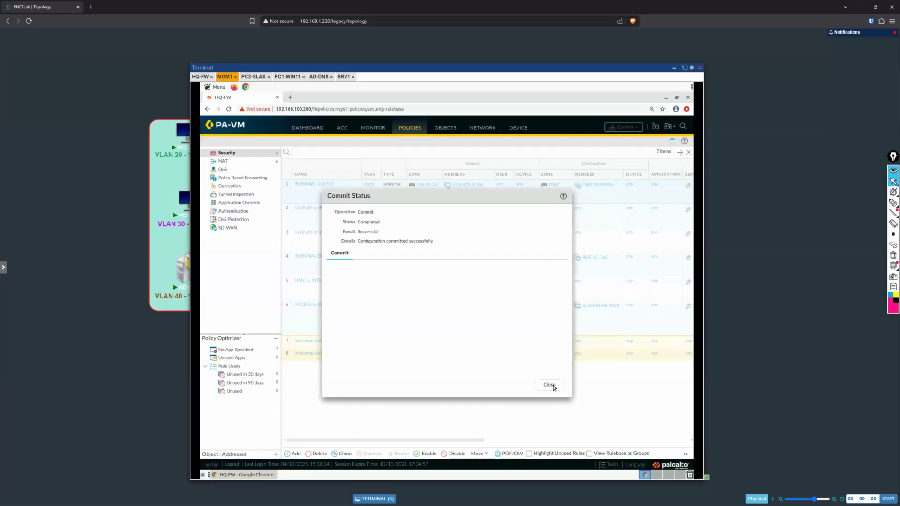
Step: Load 10.0.4.2 in a new browser tab on PC2-SLAX to test access to the SRV1 web server
click(254, 78)
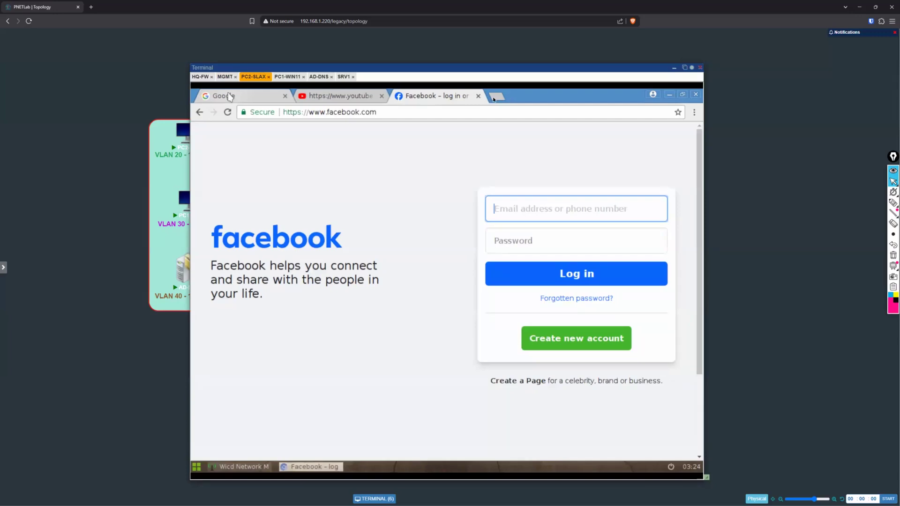
click(495, 97)
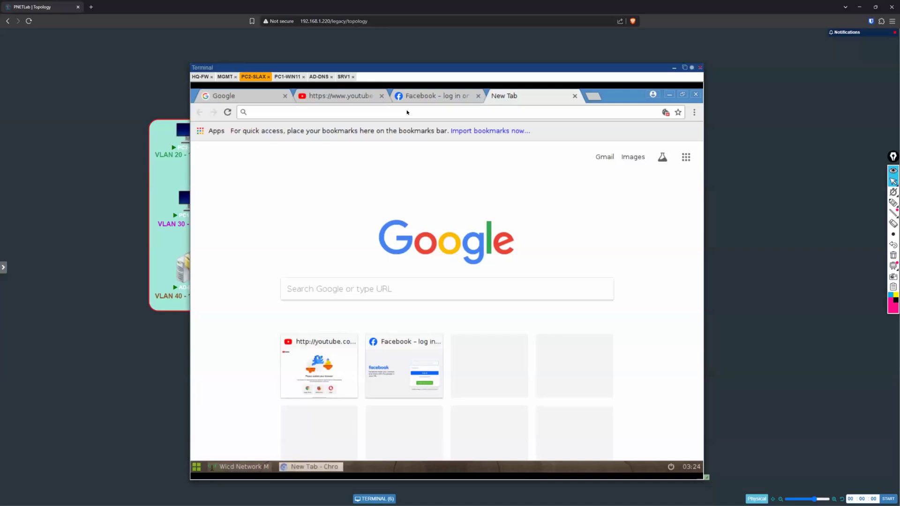
text(10.0)
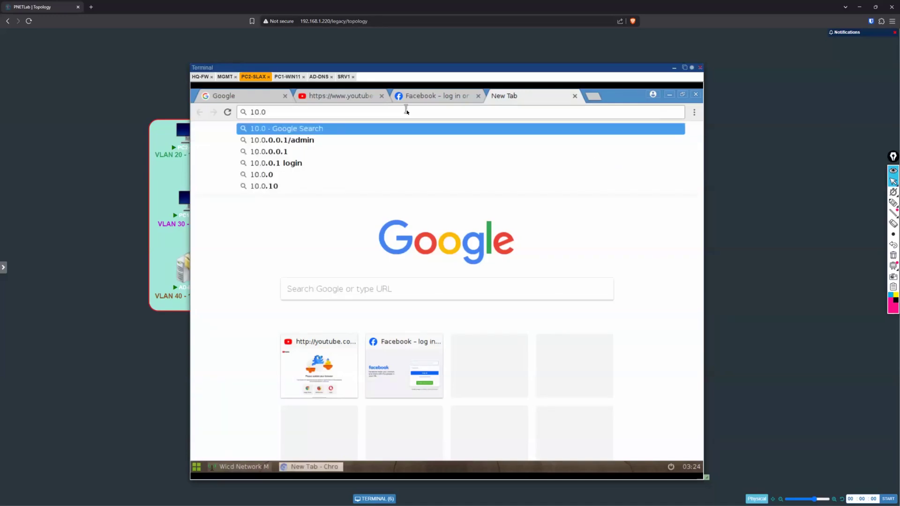
text(.4.2)
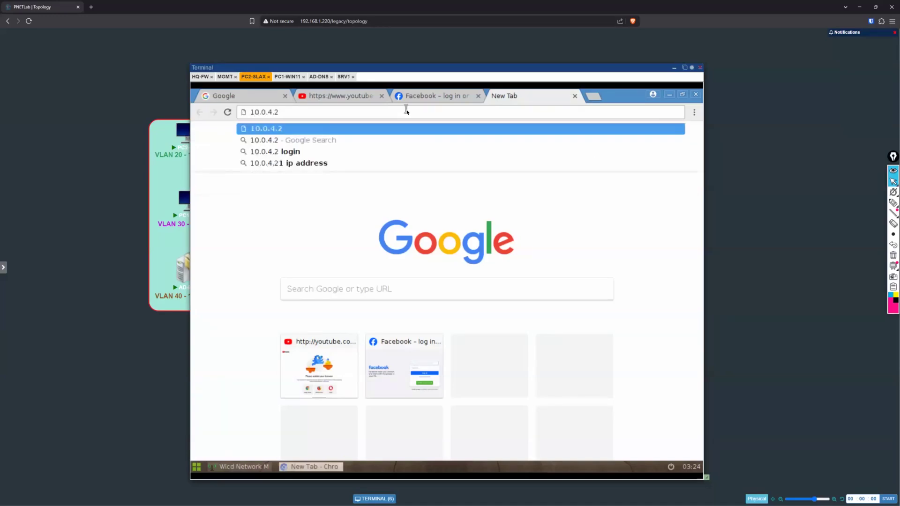
key(Return)
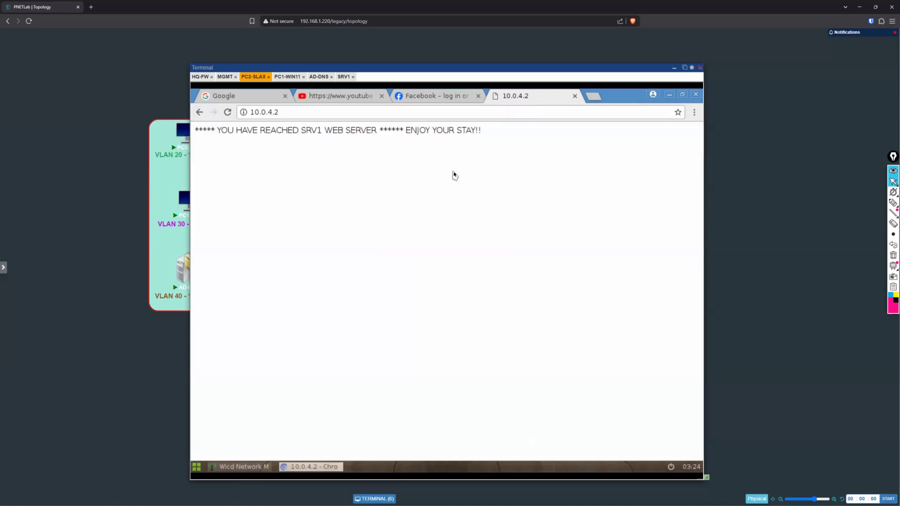
click(432, 112)
text(https:)
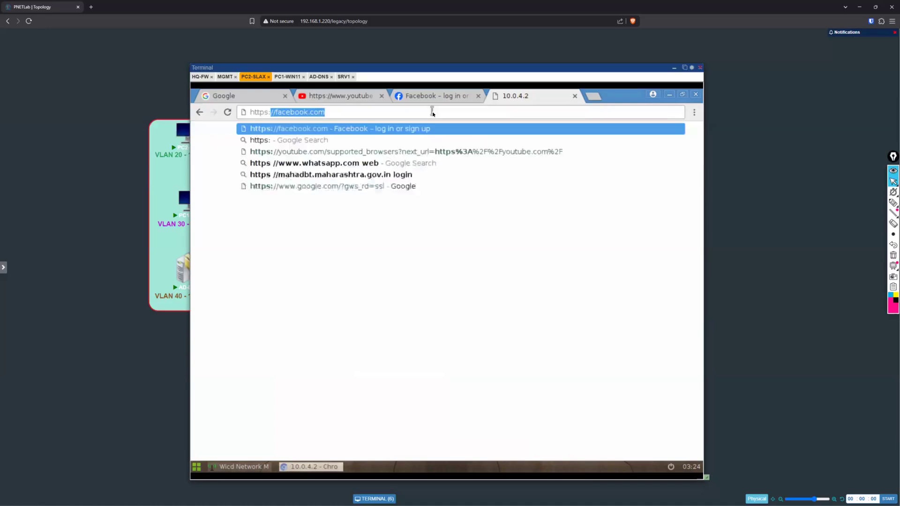
text(//10.0)
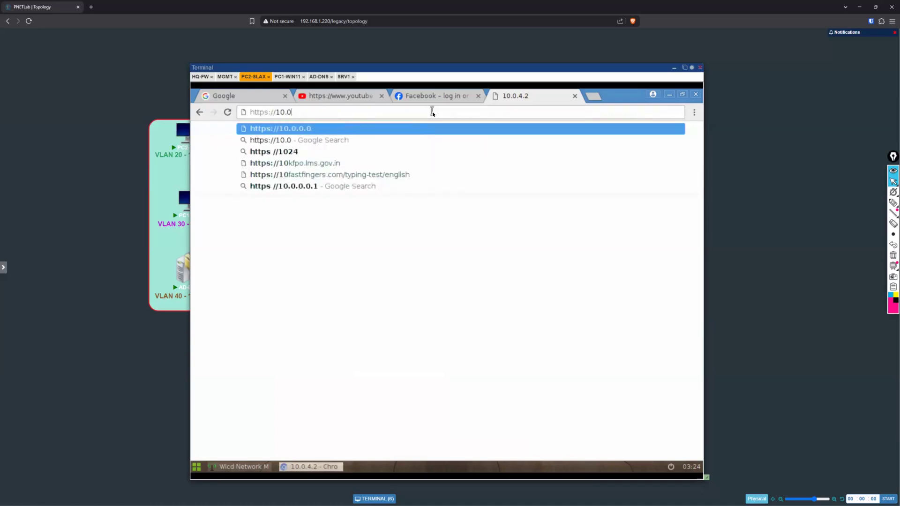
text(.)
text(4.2)
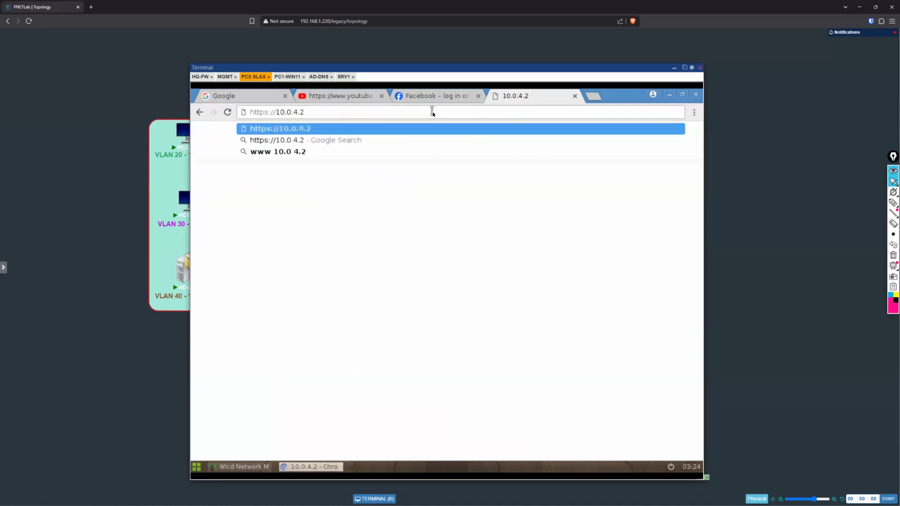
key(Return)
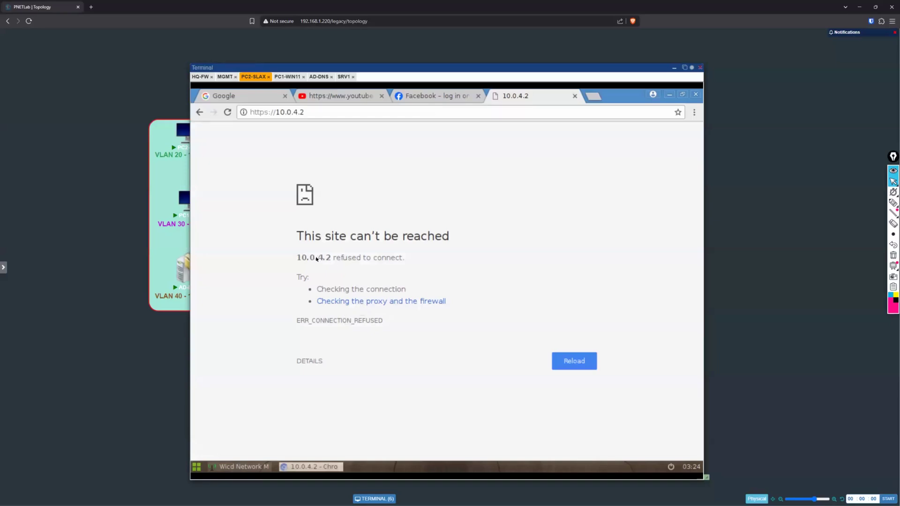
drag(306, 257, 325, 257)
click(449, 220)
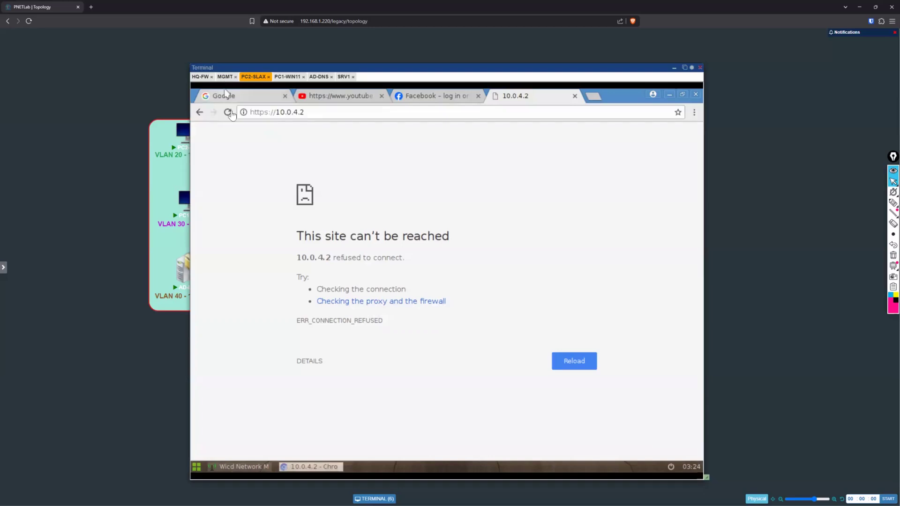
Step: Review the firewall's traffic log on the MGMT machine for LAN-SLAX to DMZ sessions towards 10.0.4.2
click(225, 76)
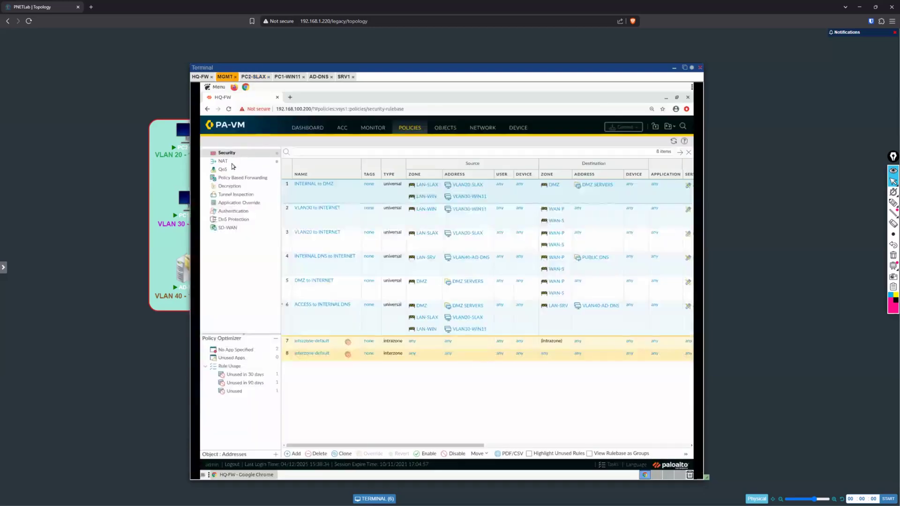
click(373, 129)
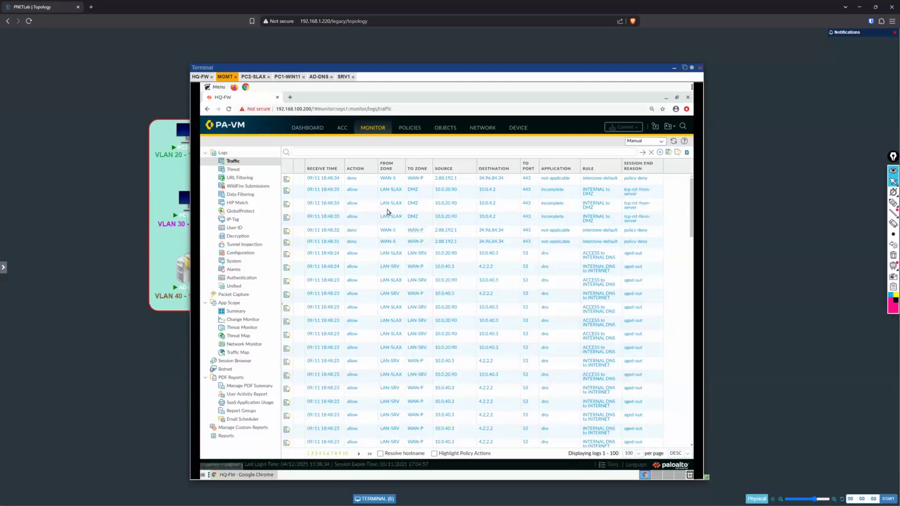
click(300, 192)
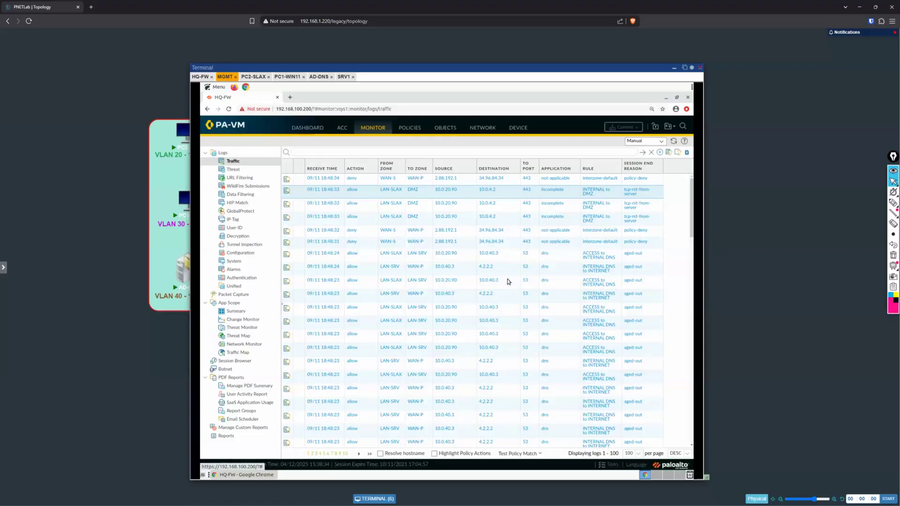
scroll(509, 277, down, 2)
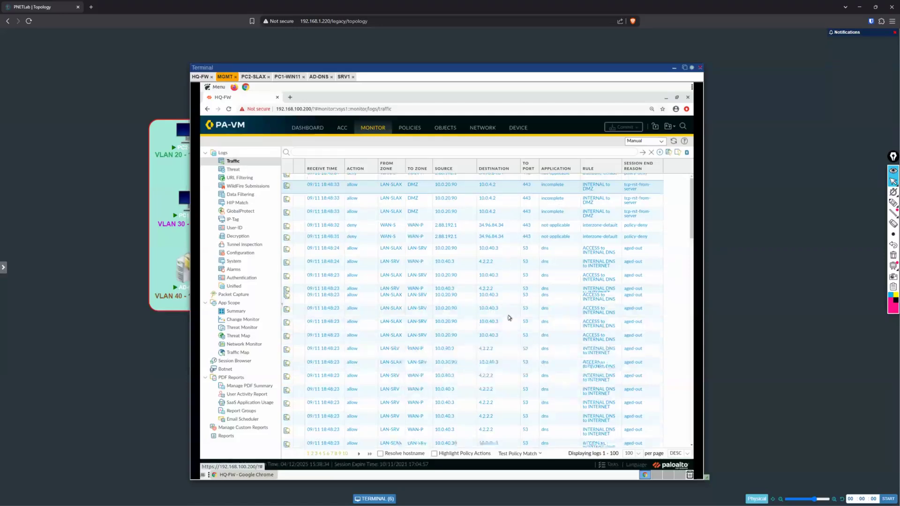
scroll(510, 319, down, 5)
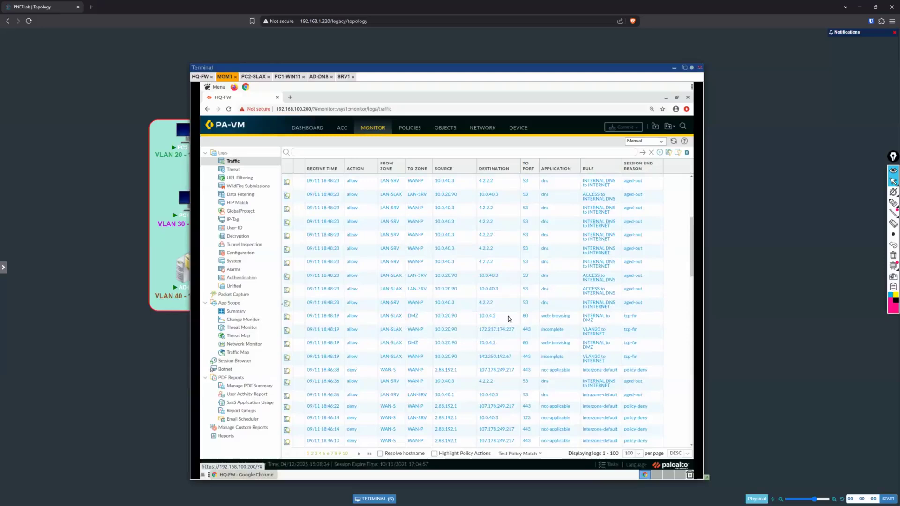
scroll(509, 319, down, 1)
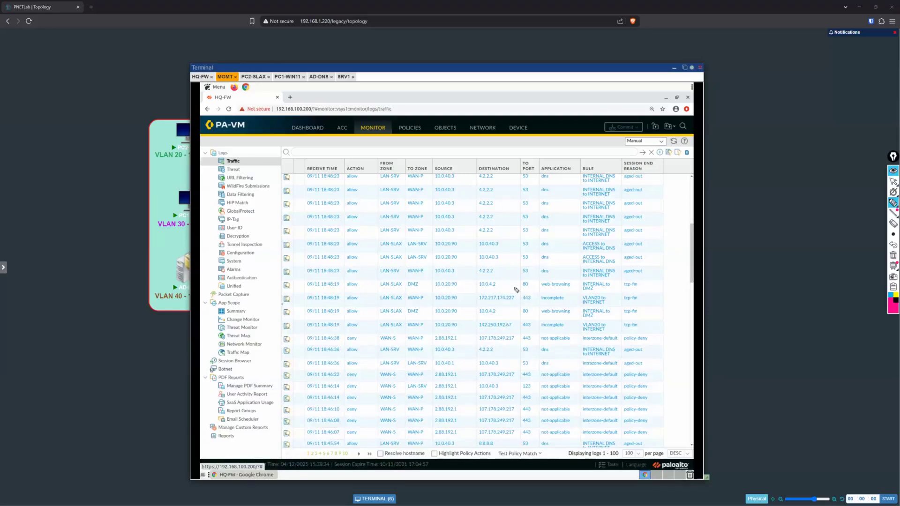
Step: Circle the port 80 web-browsing log entry to 10.0.4.2 with the pen, then clear the annotations
mouse_move(521, 288)
mouse_down()
mouse_move(551, 289)
mouse_move(543, 278)
mouse_move(548, 289)
mouse_up()
mouse_move(328, 288)
mouse_down()
mouse_move(647, 286)
mouse_move(567, 272)
mouse_move(315, 280)
mouse_move(309, 293)
mouse_up()
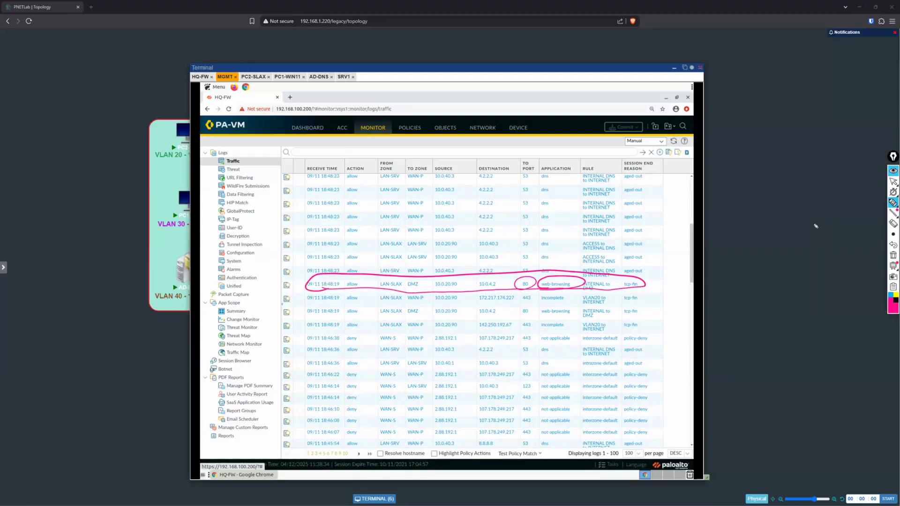
click(891, 182)
click(892, 255)
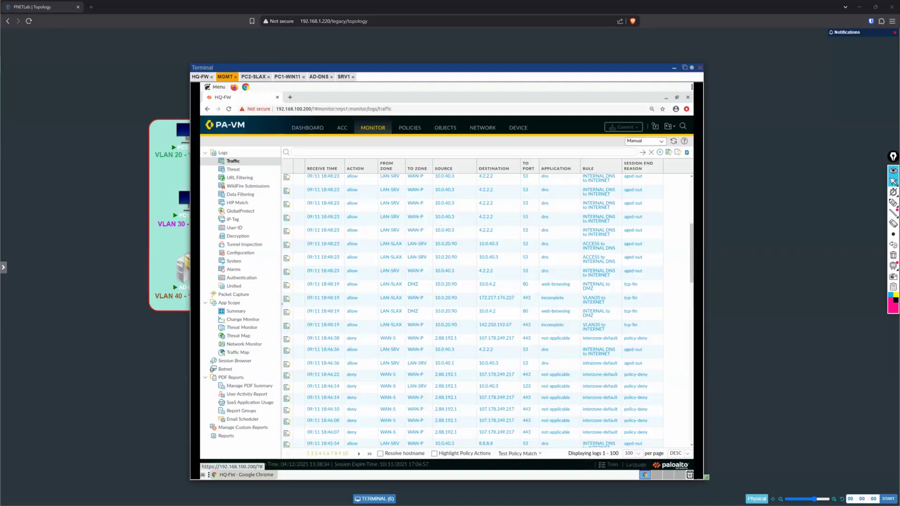
Step: Uncover the topology and annotate HQ-FW's WAN links in yellow with 1/1 and 1/2, the values 20 and 10, and a traffic path
drag(624, 67, 623, 255)
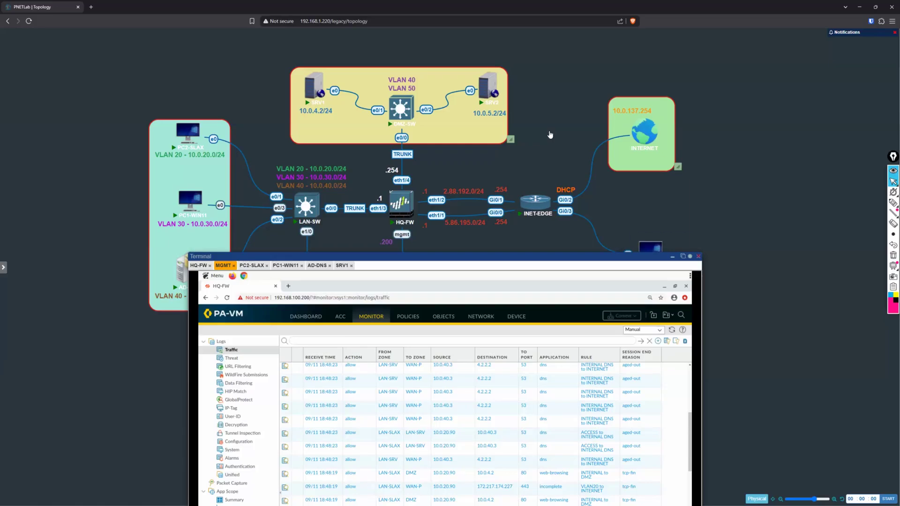
click(893, 203)
click(895, 295)
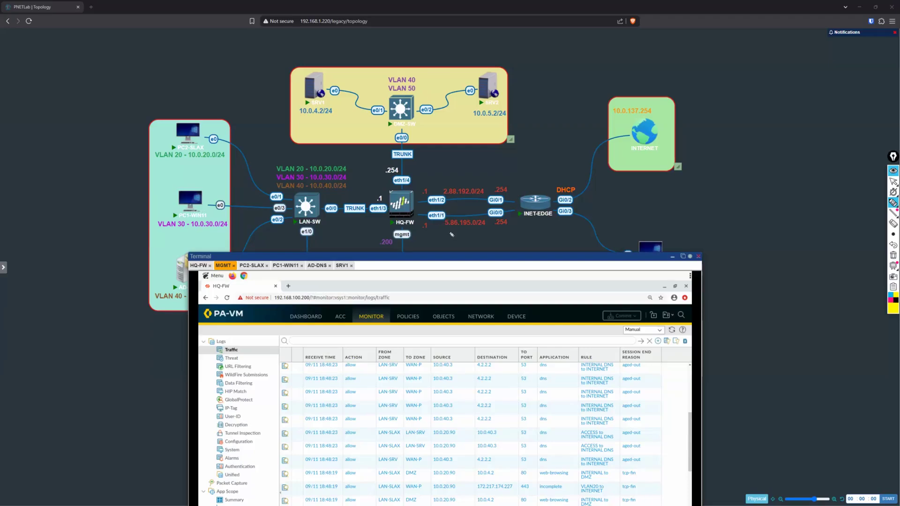
mouse_move(426, 203)
mouse_down()
mouse_move(444, 199)
mouse_move(440, 183)
mouse_move(438, 193)
mouse_up()
drag(431, 225, 433, 231)
drag(436, 224, 441, 234)
drag(487, 229, 487, 233)
drag(491, 228, 491, 229)
drag(466, 180, 470, 183)
drag(473, 180, 472, 180)
mouse_move(424, 242)
mouse_down()
mouse_move(562, 215)
mouse_move(583, 201)
mouse_up()
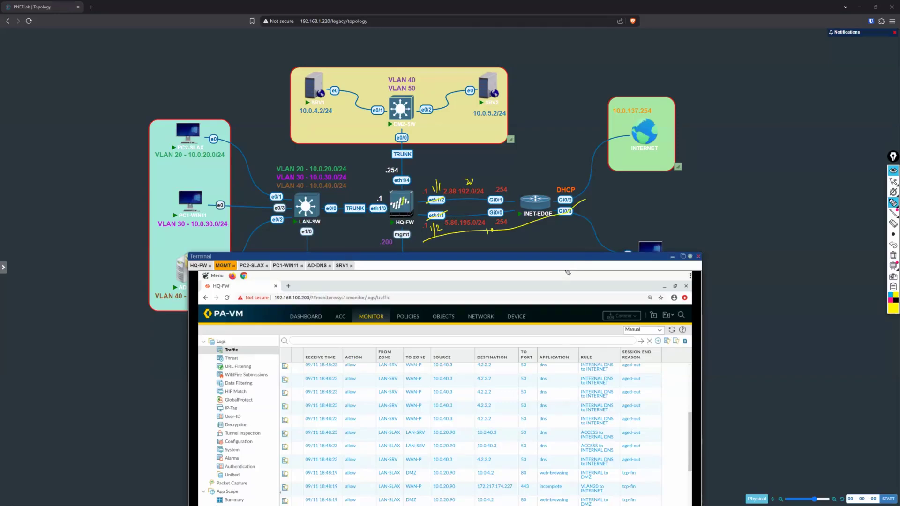
Step: Swap the annotated WAN link values to 10 and 20, mark the 5.88.195.0/24 link with a zigzag, and clear the drawings
drag(462, 186, 478, 177)
drag(495, 230, 482, 235)
drag(487, 170, 493, 174)
drag(503, 237, 513, 239)
drag(445, 226, 509, 217)
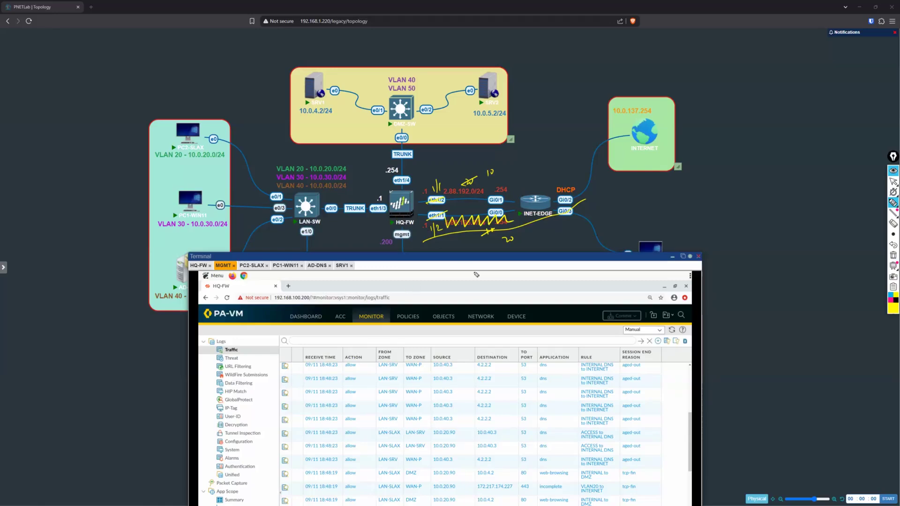
click(892, 181)
click(893, 255)
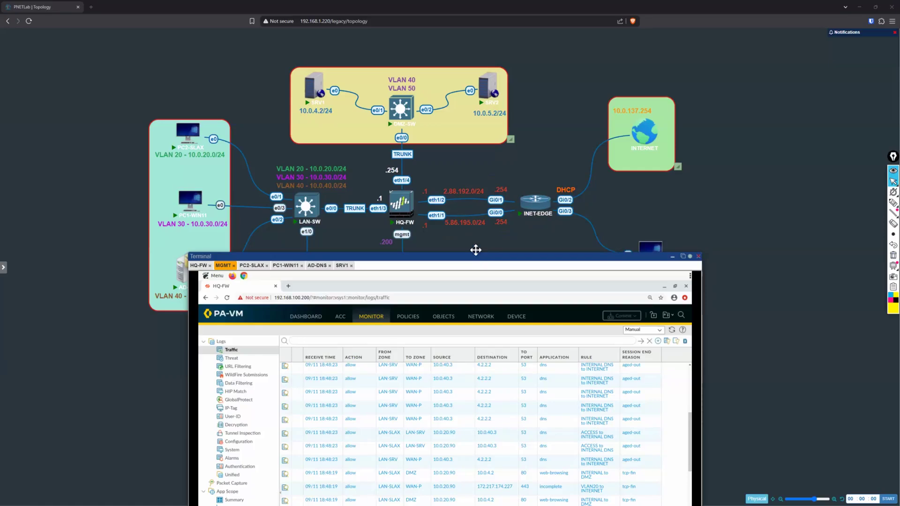
Step: Minimize the terminal window to uncover the whole topology
drag(479, 254, 464, 64)
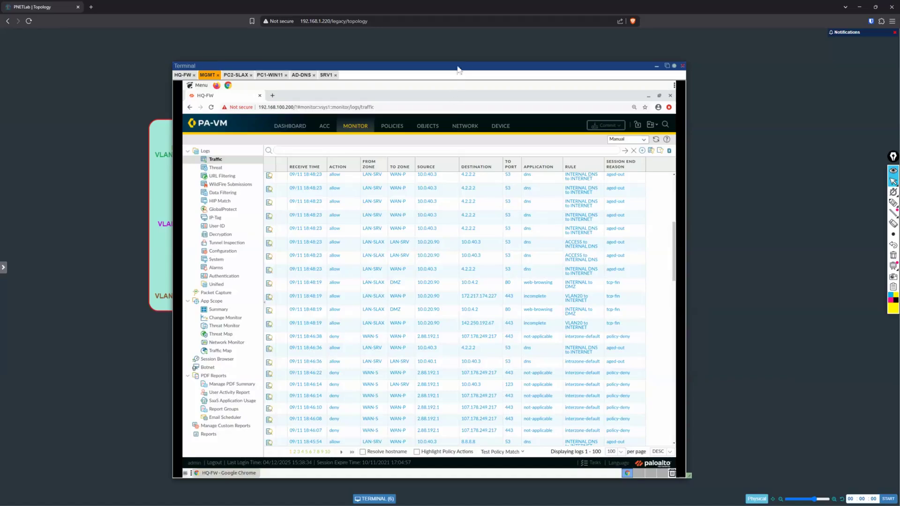
mouse_move(455, 65)
mouse_down()
mouse_move(476, 267)
mouse_move(445, 241)
mouse_move(462, 59)
mouse_up()
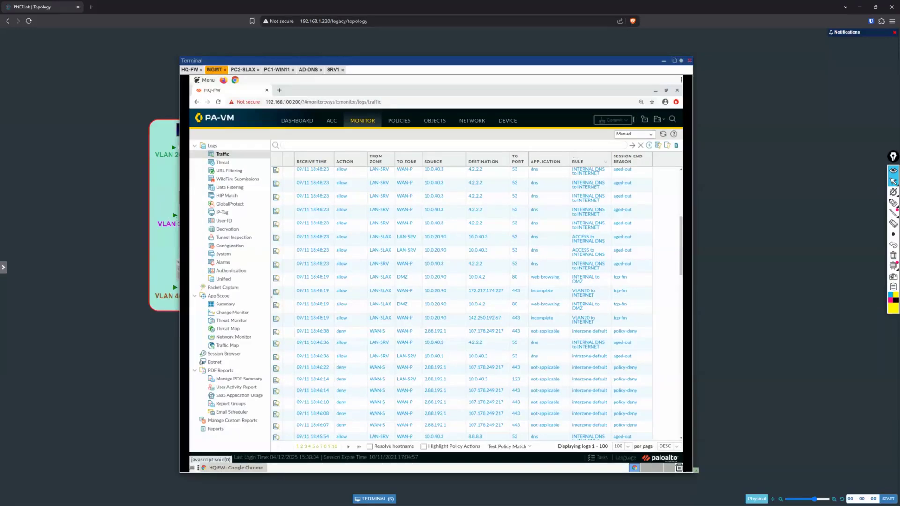
click(664, 63)
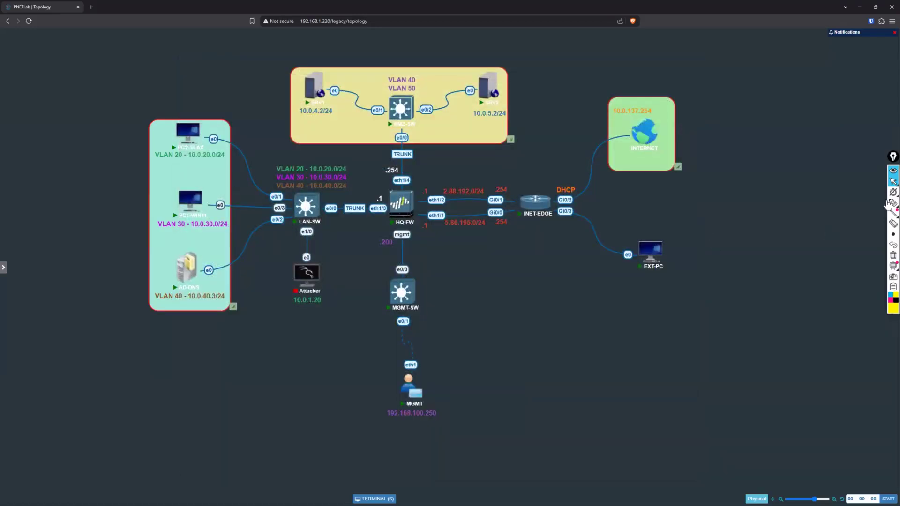
Step: Circle EXT-PC with the yellow pen, trace its path through HQ-FW to SRV1, and circle SRV1's address
click(890, 204)
mouse_move(673, 236)
mouse_down()
mouse_move(674, 295)
mouse_move(674, 239)
mouse_up()
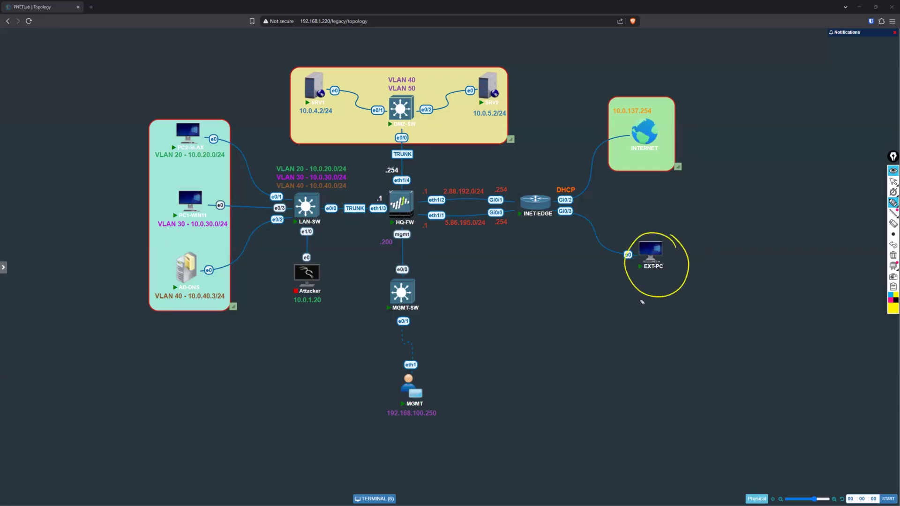
mouse_move(622, 276)
mouse_down()
mouse_move(604, 235)
mouse_move(528, 219)
mouse_move(424, 217)
mouse_move(417, 155)
mouse_move(327, 101)
mouse_up()
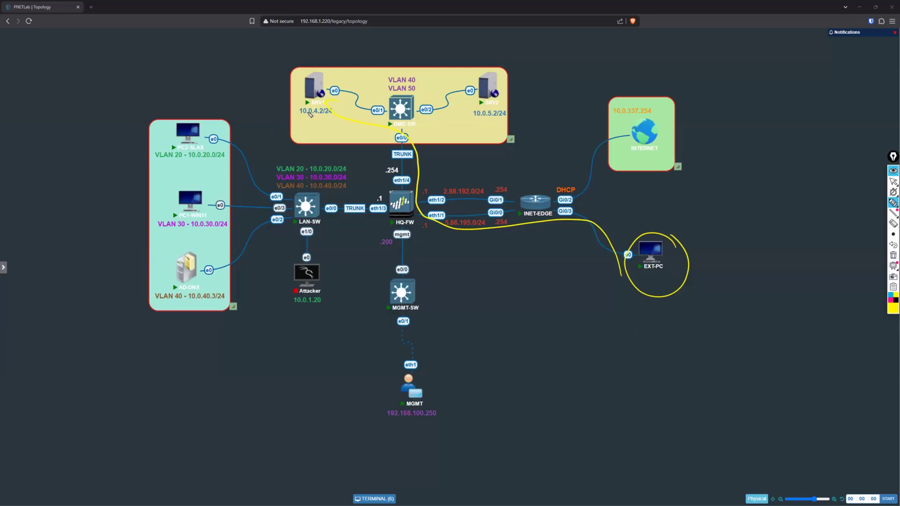
drag(299, 111, 320, 133)
Step: Note beside EXT-PC that an FQDN resolves to a public address, and circle the 5.88.195.0/24 network
drag(714, 235, 701, 253)
mouse_move(744, 247)
mouse_down()
mouse_move(749, 229)
mouse_move(777, 234)
mouse_up()
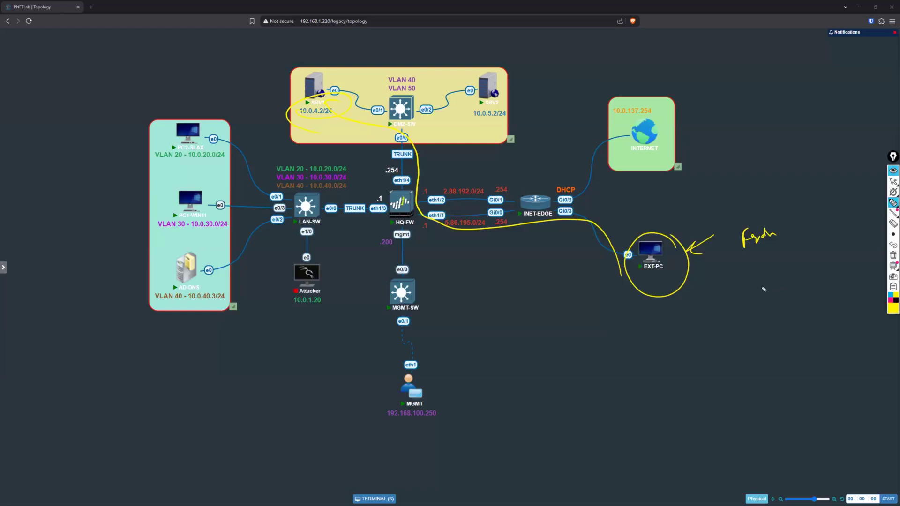
drag(744, 251, 771, 247)
drag(760, 195, 813, 186)
mouse_move(450, 233)
mouse_down()
mouse_move(489, 220)
mouse_move(467, 211)
mouse_move(447, 232)
mouse_up()
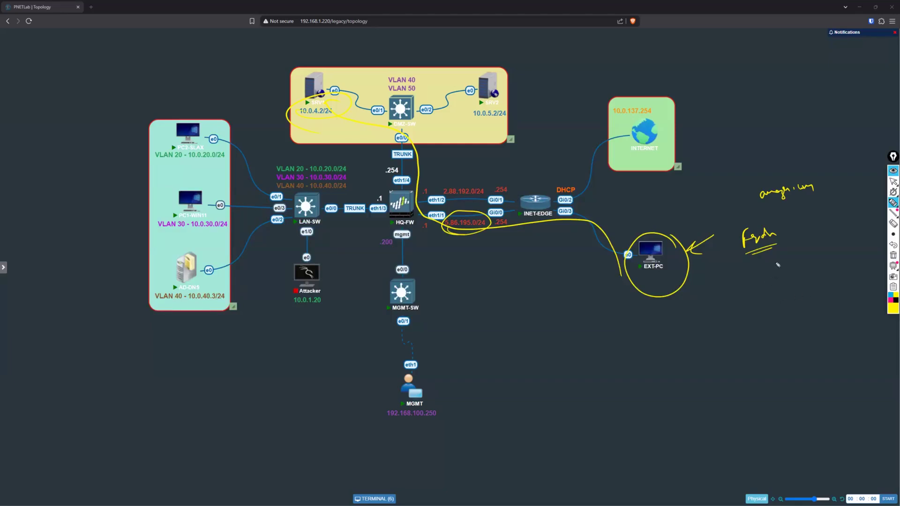
mouse_move(764, 204)
mouse_down()
mouse_move(790, 165)
mouse_move(760, 201)
mouse_up()
mouse_move(792, 162)
mouse_down()
mouse_move(804, 96)
mouse_move(815, 87)
mouse_move(846, 99)
mouse_up()
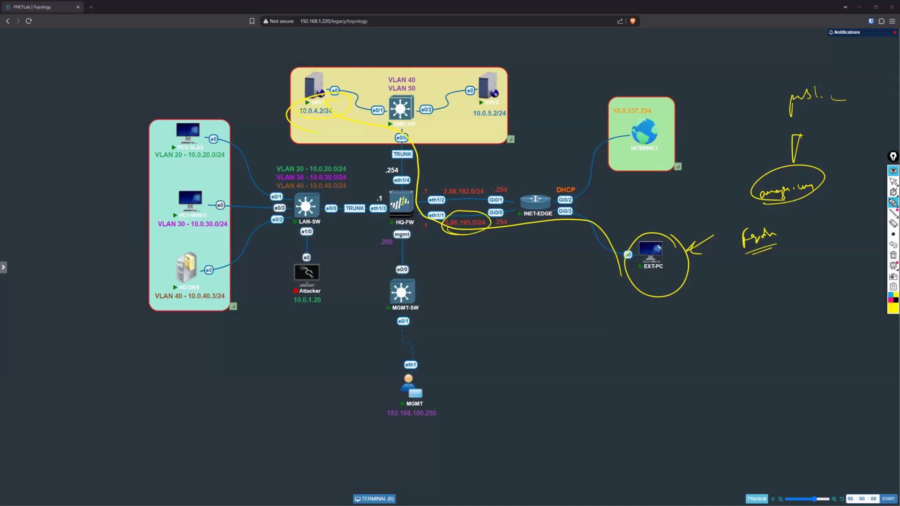
Step: Trace traffic from EXT-PC to HQ-FW and annotate the translation from public destination to private destination
mouse_move(654, 283)
mouse_down()
mouse_move(669, 274)
mouse_move(649, 284)
mouse_up()
mouse_move(611, 242)
mouse_down()
mouse_move(607, 269)
mouse_move(607, 242)
mouse_up()
mouse_move(605, 248)
mouse_down()
mouse_move(587, 213)
mouse_move(506, 218)
mouse_move(412, 206)
mouse_move(378, 216)
mouse_move(389, 240)
mouse_up()
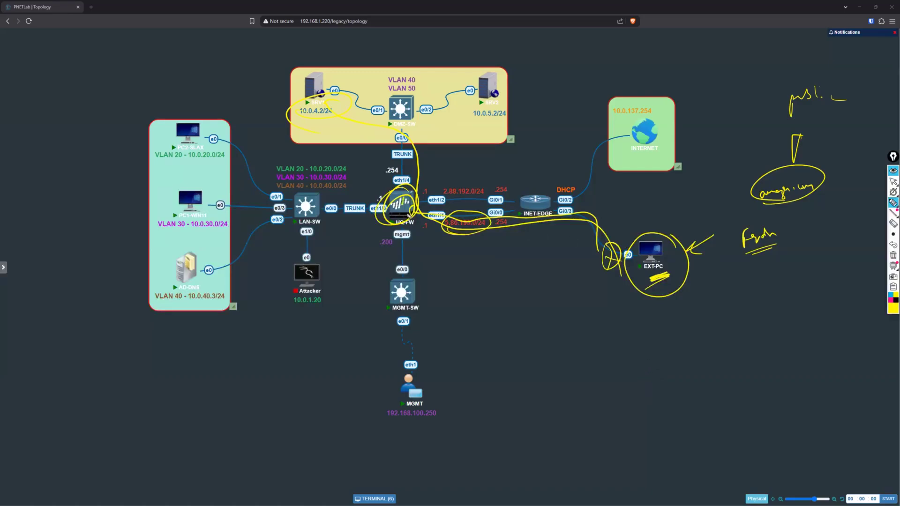
drag(457, 278, 504, 261)
drag(466, 297, 491, 274)
mouse_move(525, 246)
mouse_down()
mouse_move(523, 260)
mouse_move(544, 236)
mouse_up()
drag(530, 268, 553, 253)
drag(552, 256, 560, 249)
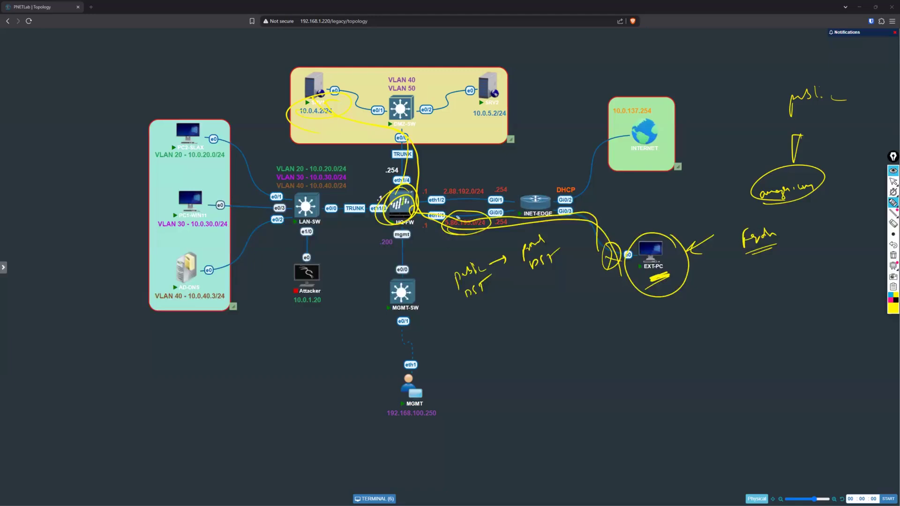
Step: Handwrite the public network 5.88.195.0/24 and the service address 5.88.195.2:80 below EXT-PC
click(656, 332)
mouse_move(653, 324)
mouse_down()
mouse_move(649, 336)
mouse_move(719, 323)
mouse_move(730, 338)
mouse_move(755, 315)
mouse_move(760, 322)
mouse_up()
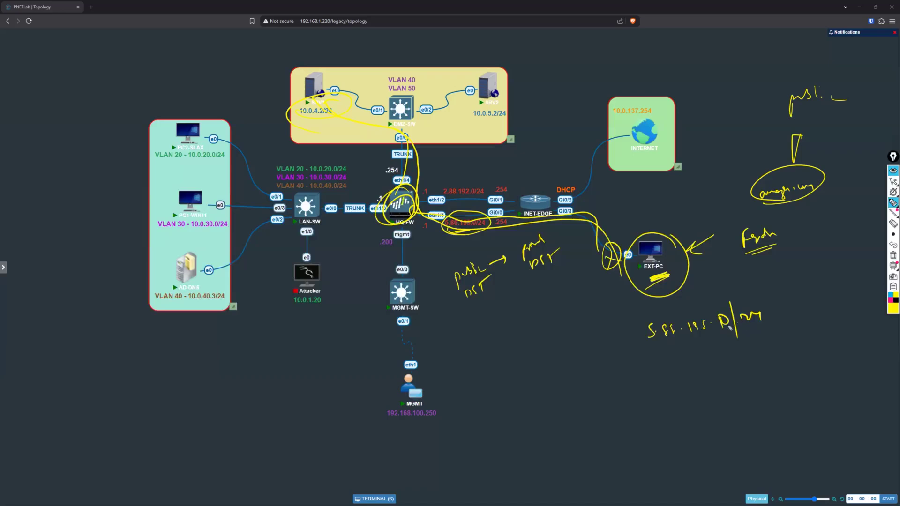
mouse_move(683, 367)
mouse_down()
mouse_move(677, 380)
mouse_move(748, 375)
mouse_move(783, 356)
mouse_up()
click(734, 372)
click(765, 357)
click(765, 363)
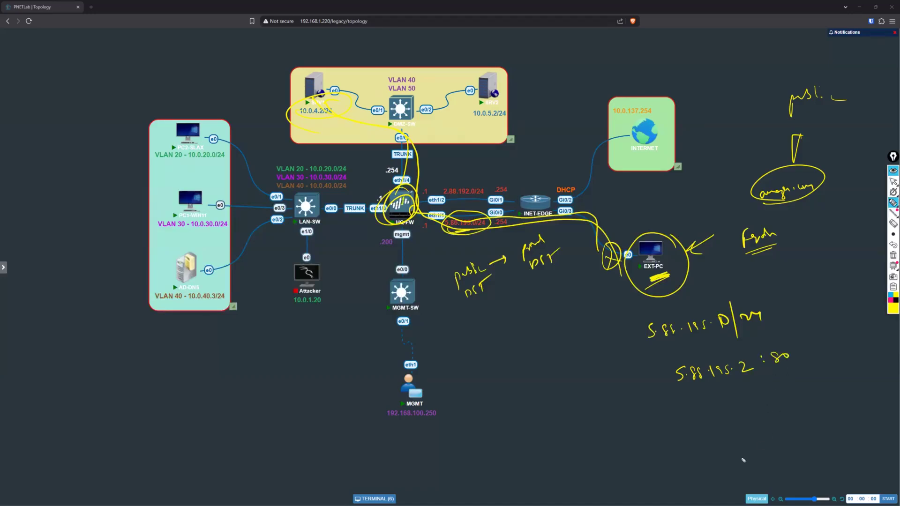
Step: Draw an arrow from 5.88.195.2:80 to 10.0.4.2:80 and bracket the pair with the label DST
mouse_move(744, 385)
mouse_down()
mouse_move(748, 404)
mouse_move(716, 432)
mouse_move(777, 420)
mouse_move(785, 406)
mouse_up()
drag(785, 411, 785, 411)
drag(796, 404, 803, 405)
mouse_move(808, 348)
mouse_down()
mouse_move(822, 370)
mouse_move(816, 410)
mouse_up()
drag(842, 359, 842, 377)
mouse_move(857, 357)
mouse_down()
mouse_move(851, 371)
mouse_move(865, 370)
mouse_up()
drag(857, 361, 878, 354)
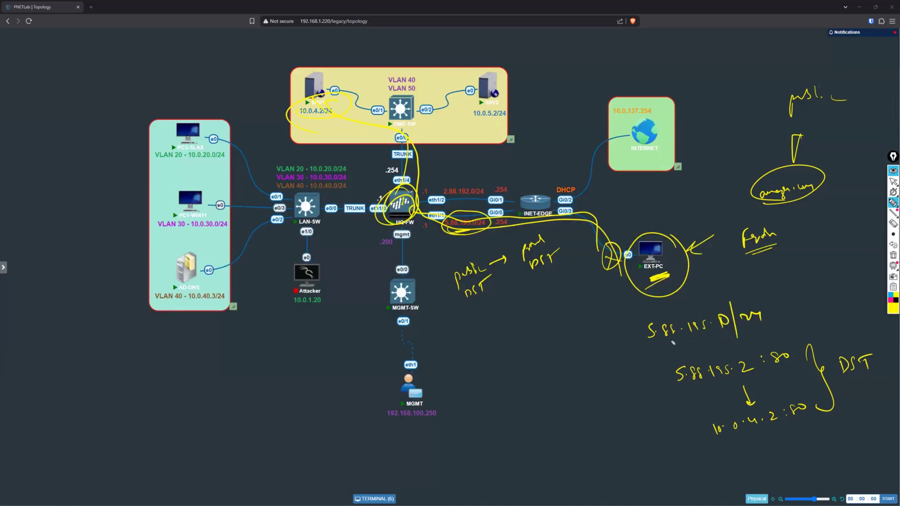
Step: Underline the public network, mark HQ-FW's eth1/1 with an arrow, and write the zone pair WAN-P | WAN-P
drag(653, 346, 718, 335)
drag(435, 221, 436, 243)
drag(562, 43, 592, 42)
drag(593, 43, 608, 42)
mouse_move(626, 31)
mouse_down()
mouse_move(628, 51)
mouse_move(659, 37)
mouse_move(684, 41)
mouse_up()
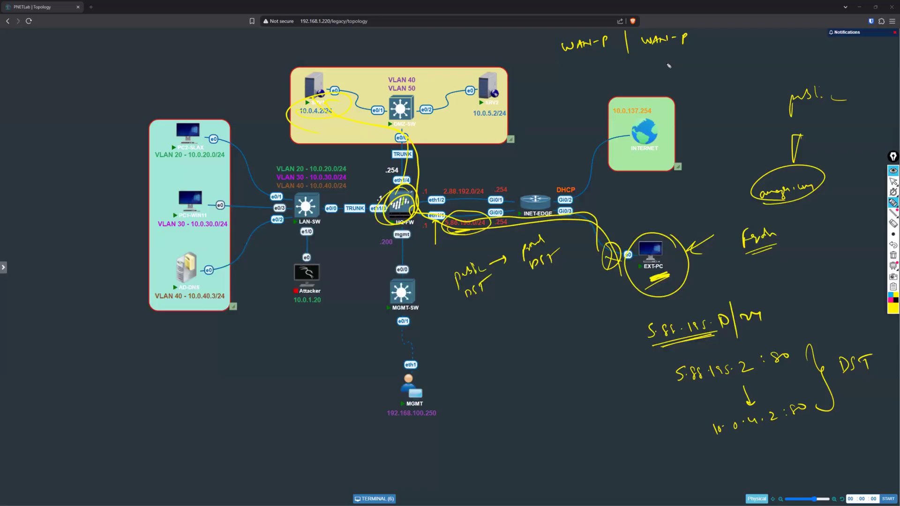
Step: Write the mapping 5.88.195.2 → 10.0.4.2 under the zone pair, then clear all annotations from the topology
click(568, 69)
mouse_move(567, 63)
mouse_down()
mouse_move(562, 71)
mouse_move(665, 58)
mouse_up()
click(590, 63)
click(613, 59)
mouse_move(660, 54)
mouse_down()
mouse_move(682, 65)
mouse_move(690, 57)
mouse_up()
click(694, 55)
drag(703, 52, 738, 53)
click(715, 51)
click(725, 53)
click(893, 181)
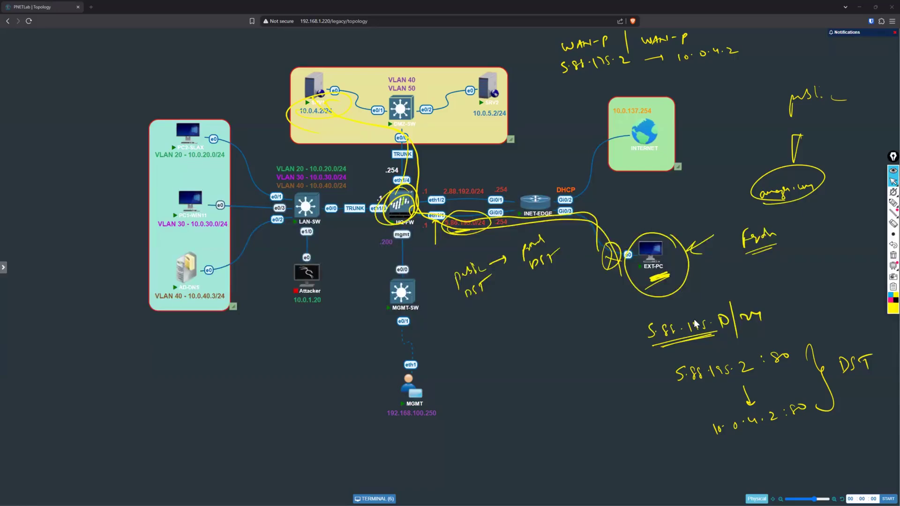
click(892, 255)
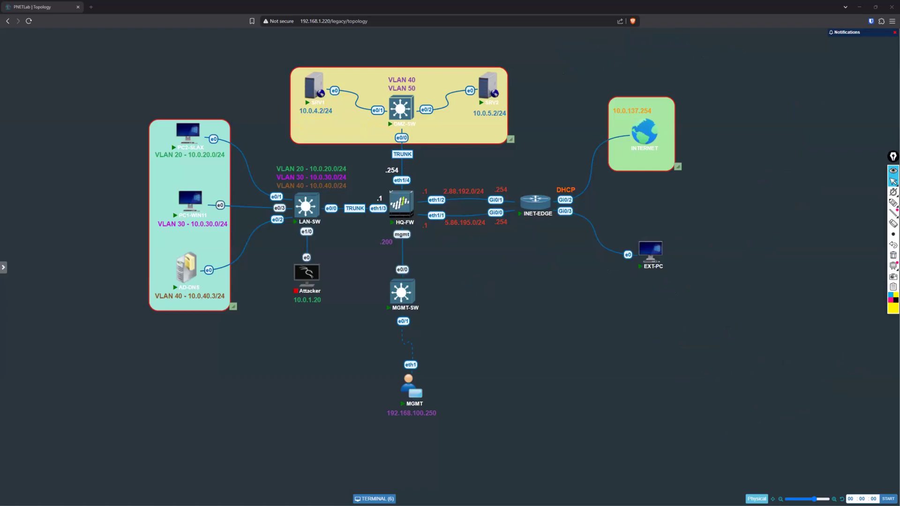
Step: Open HQ-FW's NAT policy list in the MGMT session and shift the terminal window to uncover the LAN hosts
click(373, 498)
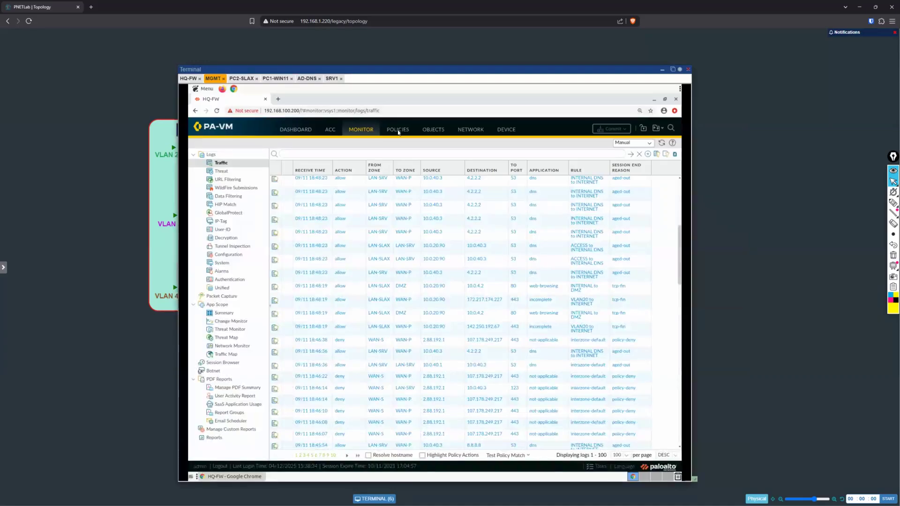
click(398, 130)
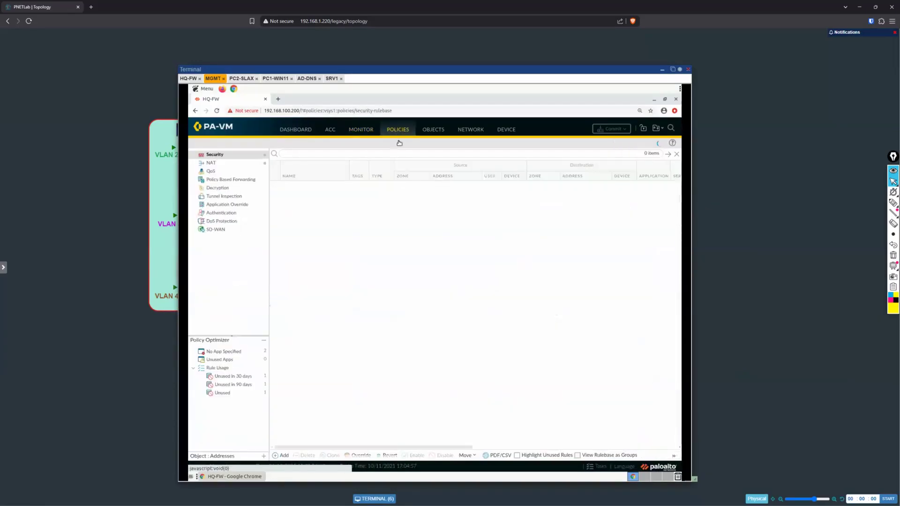
click(220, 163)
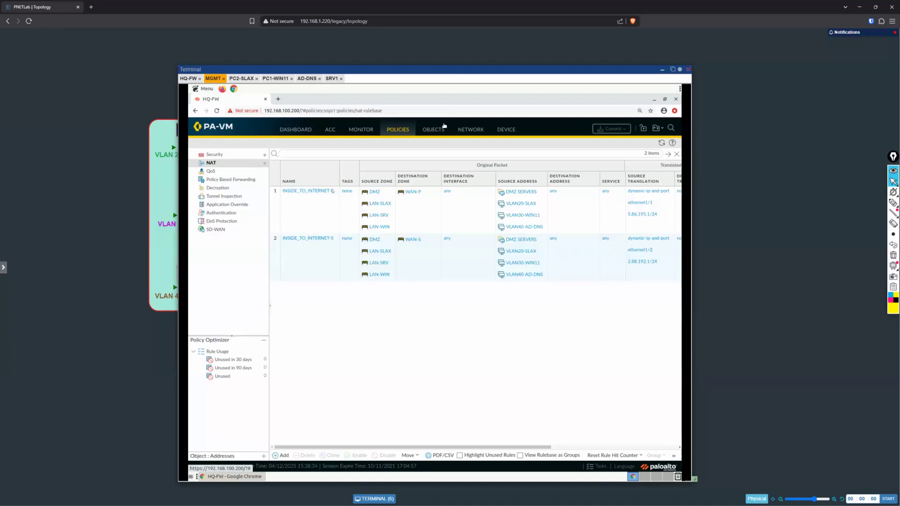
drag(453, 71, 520, 66)
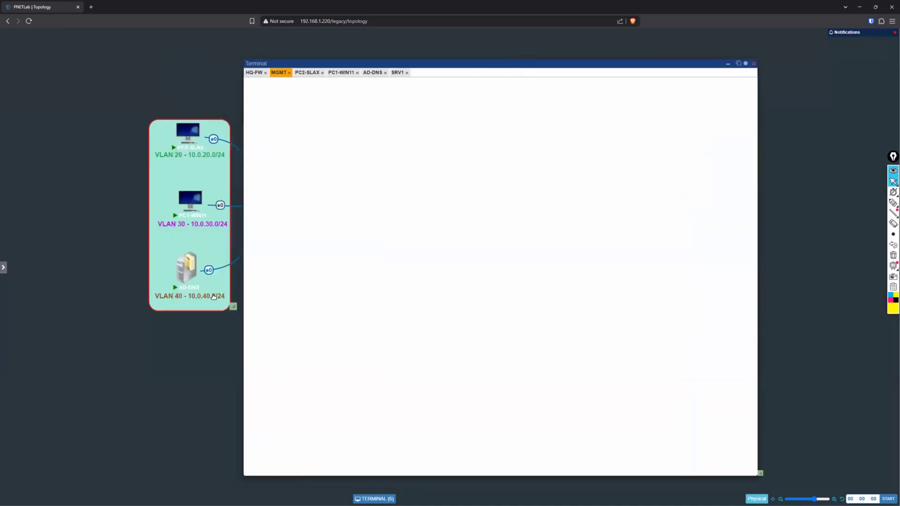
mouse_move(178, 281)
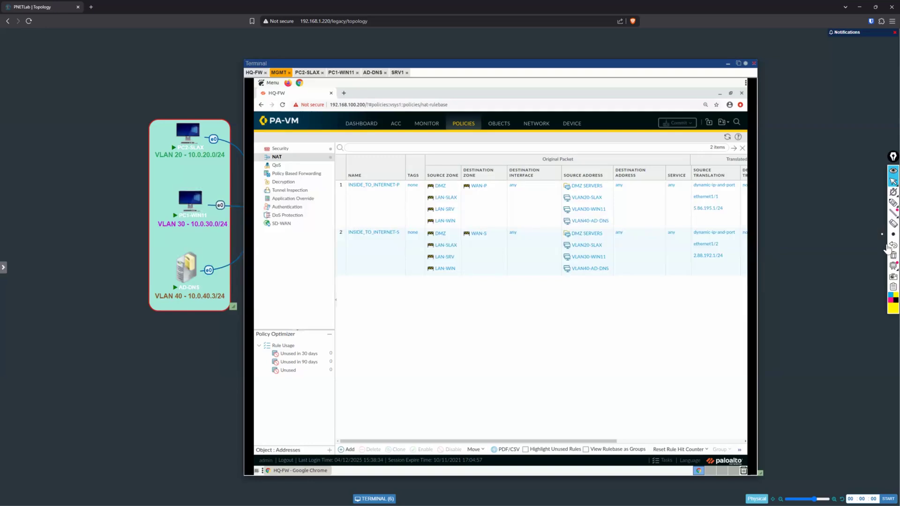
Step: Handwrite the black flow PKT → SRC zone → Routing → Destination zone → NAT below the NAT rules, with a circled note under Routing
click(893, 202)
click(893, 301)
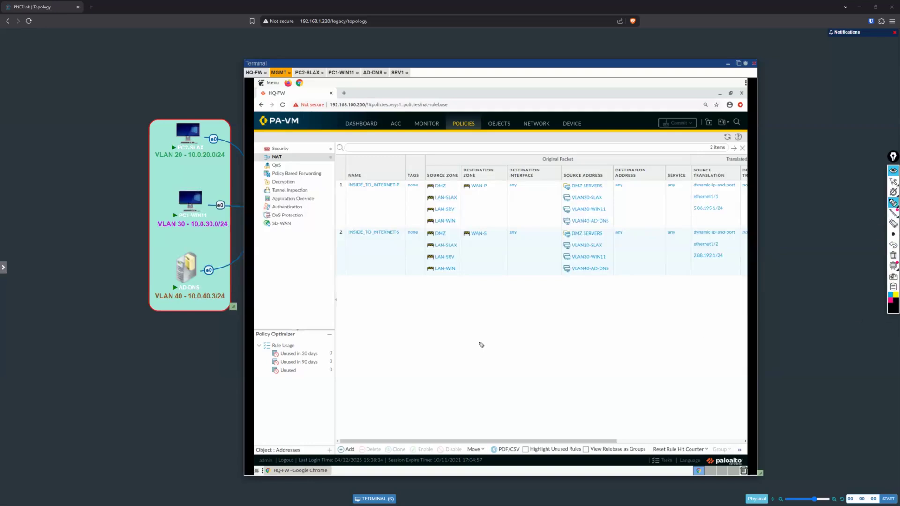
drag(386, 330, 390, 344)
mouse_move(401, 334)
mouse_down()
mouse_move(557, 289)
mouse_move(561, 310)
mouse_up()
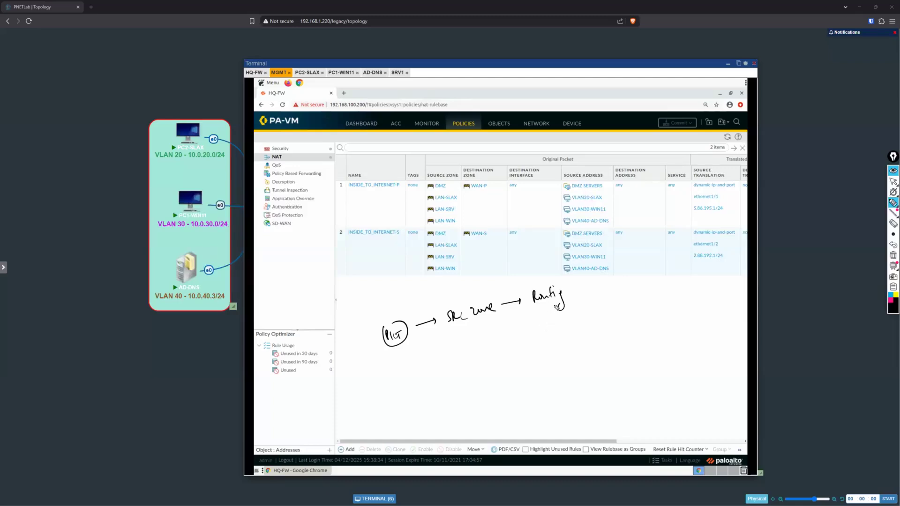
mouse_move(541, 323)
mouse_down()
mouse_move(537, 328)
mouse_move(554, 320)
mouse_move(557, 334)
mouse_up()
drag(571, 293, 651, 274)
drag(609, 299, 713, 265)
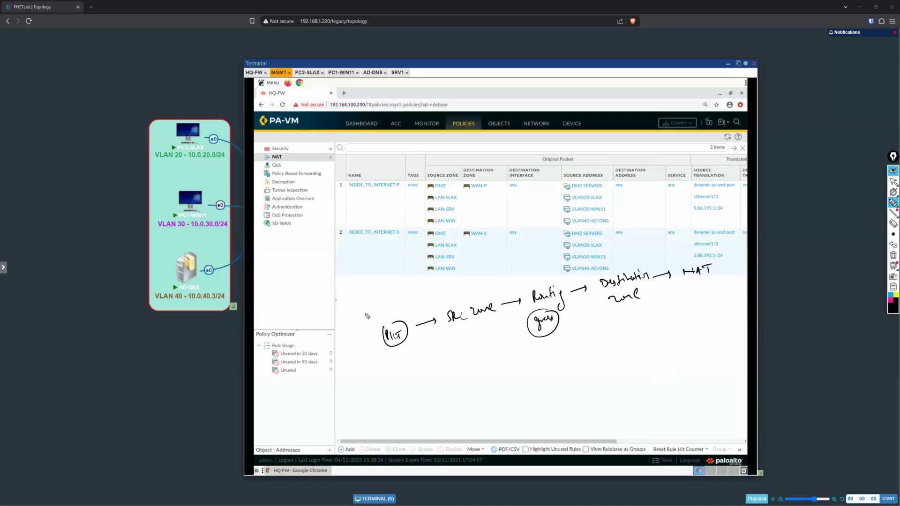
Step: Circle PC2-SLAX, bracket and underline the NAT references, and mark the Source Zone and Destination Zone columns with arrows
drag(167, 126, 199, 127)
drag(341, 167, 332, 193)
drag(332, 237, 359, 288)
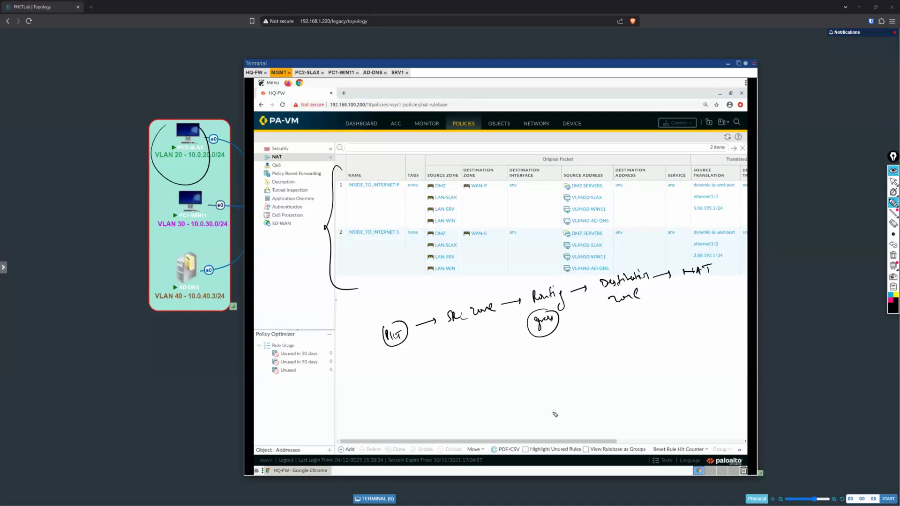
drag(687, 279, 716, 278)
mouse_move(440, 151)
mouse_down()
mouse_move(441, 172)
mouse_move(446, 164)
mouse_up()
drag(473, 151, 477, 166)
drag(472, 161, 482, 162)
Step: Move the terminal window off the central topology and clear all annotations
click(893, 182)
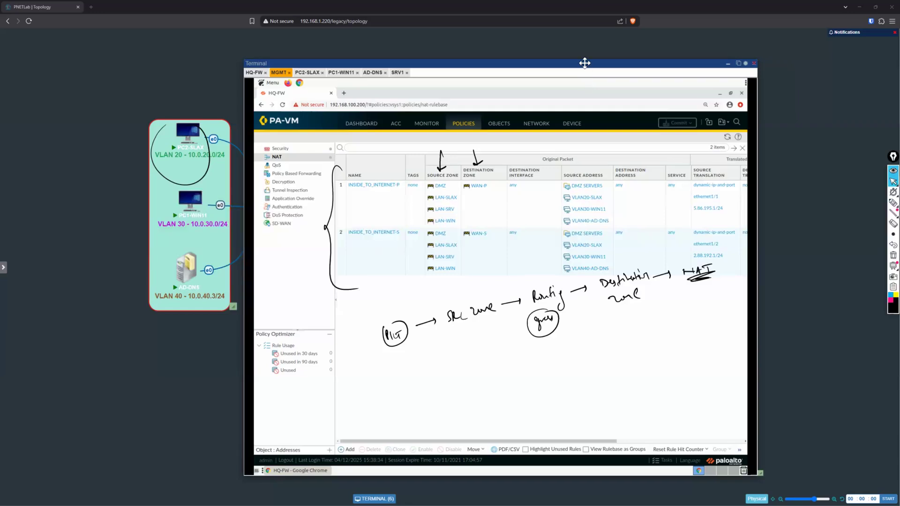
mouse_move(584, 60)
mouse_down()
mouse_move(648, 65)
mouse_move(675, 197)
mouse_up()
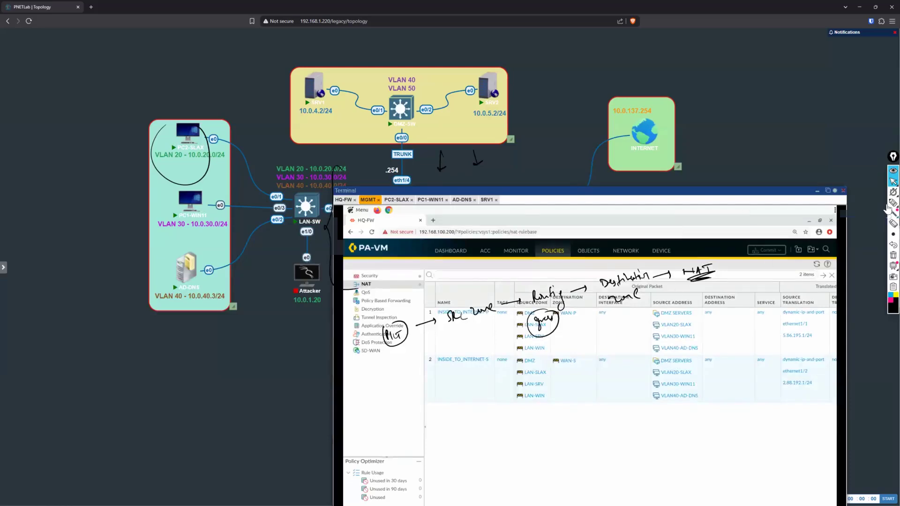
click(892, 255)
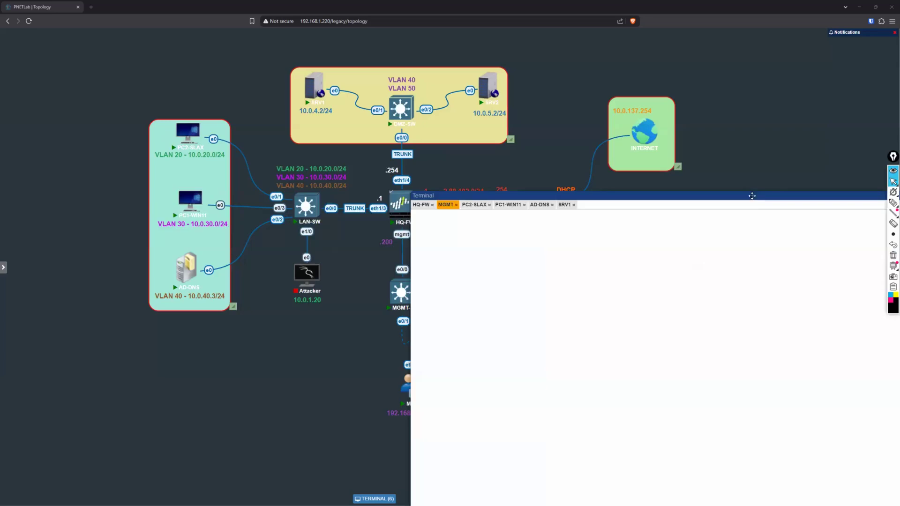
Step: Circle PC2-SLAX in magenta and trace its path through LAN-SW to HQ-FW
click(893, 202)
click(891, 300)
drag(159, 167, 202, 107)
drag(191, 170, 202, 107)
mouse_move(214, 158)
mouse_down()
mouse_move(247, 149)
mouse_move(295, 193)
mouse_move(388, 195)
mouse_up()
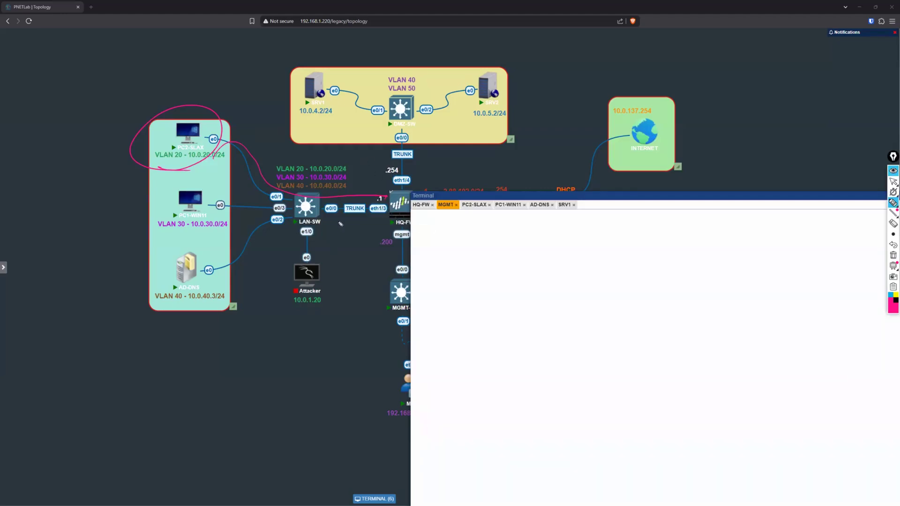
Step: Write the circled destination 8.8.8.8 under the LAN trunk and the ingress mapping eth1/3.20 → SLAX below the Attacker node
mouse_move(337, 219)
mouse_down()
mouse_move(339, 229)
mouse_move(369, 226)
mouse_up()
drag(172, 163, 194, 154)
drag(375, 215, 377, 214)
mouse_move(268, 342)
mouse_down()
mouse_move(262, 335)
mouse_move(270, 339)
mouse_up()
drag(300, 324, 310, 330)
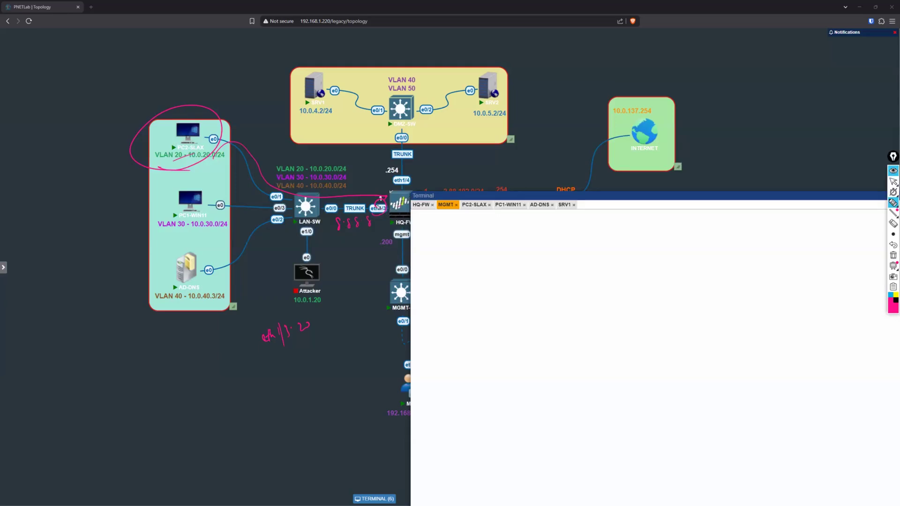
drag(269, 347, 297, 334)
mouse_move(285, 350)
mouse_down()
mouse_move(275, 388)
mouse_move(298, 380)
mouse_up()
mouse_move(342, 236)
mouse_down()
mouse_move(331, 231)
mouse_move(350, 238)
mouse_up()
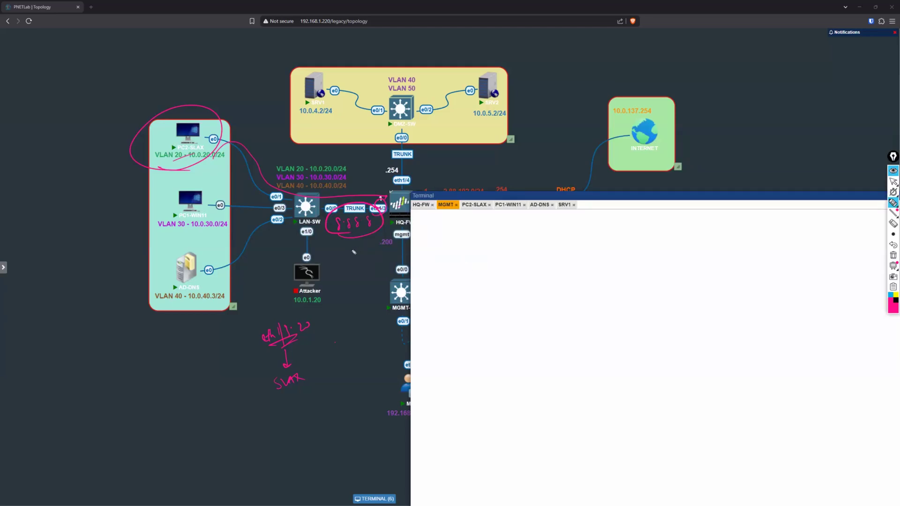
Step: Write the egress mapping eth1/1 → WAN-P beneath 8.8.8.8 and circle the SLAX and WAN-P zones
mouse_move(334, 273)
mouse_down()
mouse_move(354, 264)
mouse_move(351, 277)
mouse_up()
mouse_move(357, 256)
mouse_down()
mouse_move(356, 294)
mouse_move(340, 315)
mouse_move(365, 304)
mouse_up()
drag(371, 294, 369, 305)
mouse_move(315, 350)
mouse_down()
mouse_move(325, 348)
mouse_move(302, 370)
mouse_up()
drag(356, 281, 377, 281)
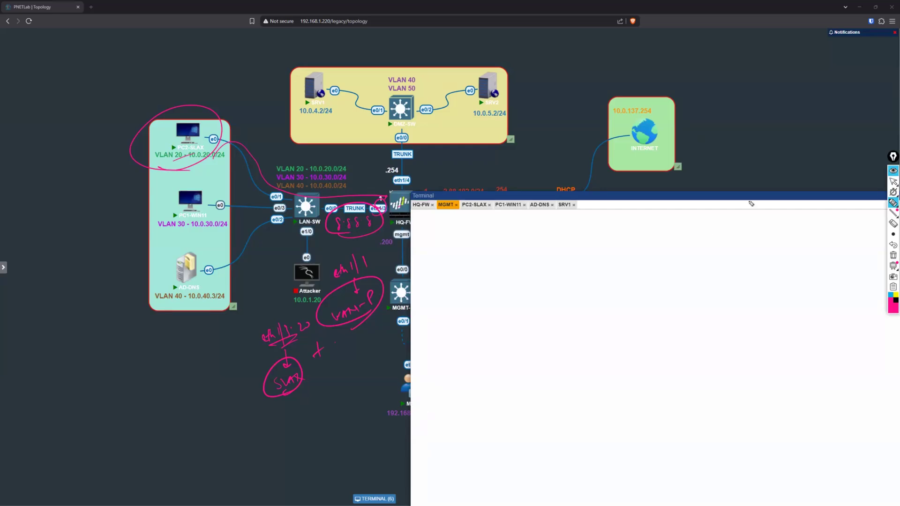
Step: Clear the annotations and move the terminal window away from HQ-FW, INET-EDGE and EXT-PC
click(893, 182)
click(892, 255)
mouse_move(752, 193)
mouse_down()
mouse_move(811, 197)
mouse_move(505, 253)
mouse_move(354, 292)
mouse_up()
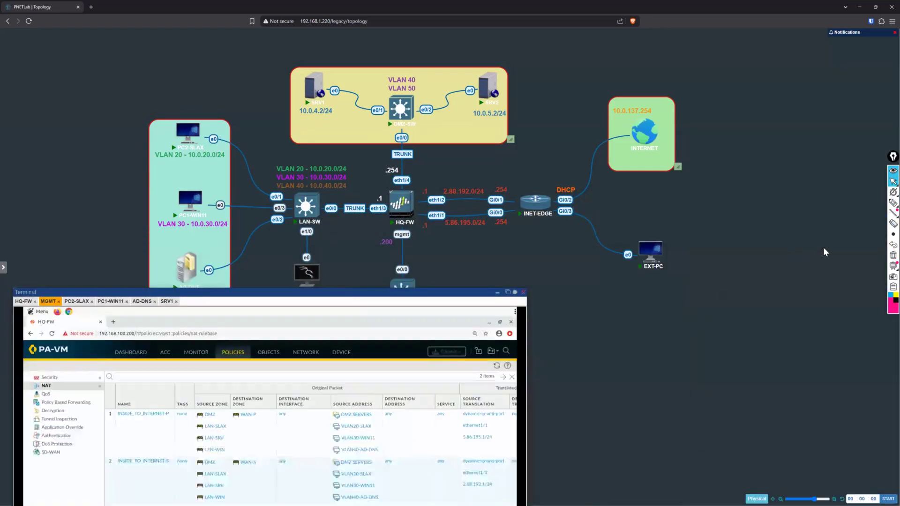
Step: Circle EXT-PC in yellow
click(893, 203)
click(896, 295)
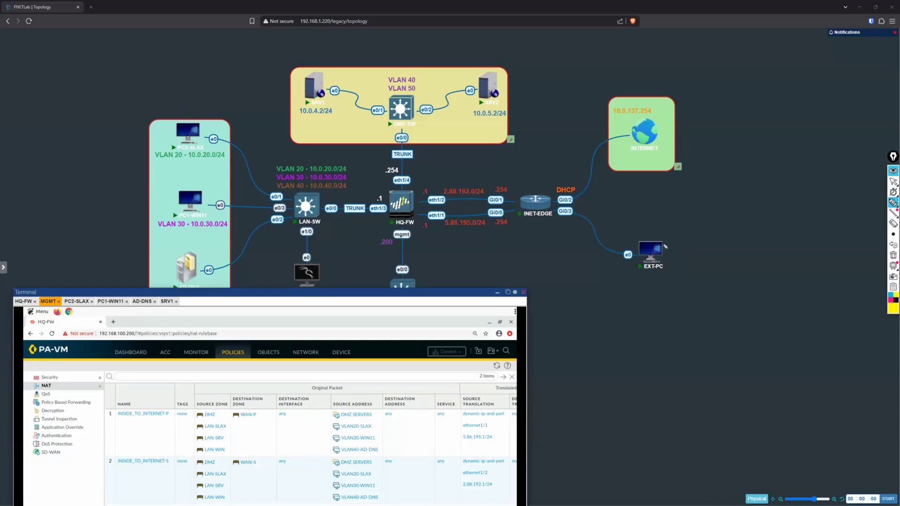
mouse_move(668, 236)
mouse_down()
mouse_move(676, 279)
mouse_move(667, 235)
mouse_up()
mouse_move(665, 296)
mouse_down()
mouse_move(660, 305)
mouse_move(725, 296)
mouse_move(708, 303)
mouse_move(749, 286)
mouse_up()
click(667, 305)
click(687, 302)
click(710, 295)
drag(747, 283, 756, 286)
drag(755, 282, 759, 293)
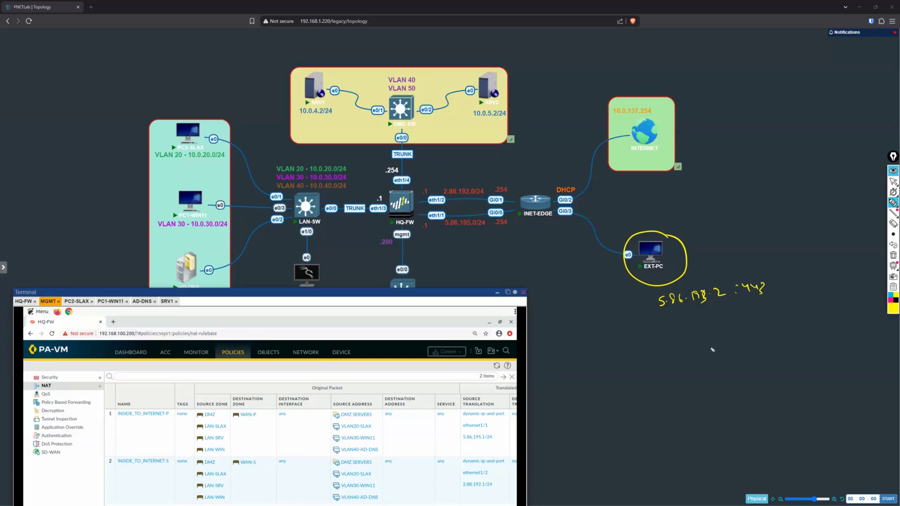
click(893, 224)
click(660, 300)
drag(763, 284, 657, 309)
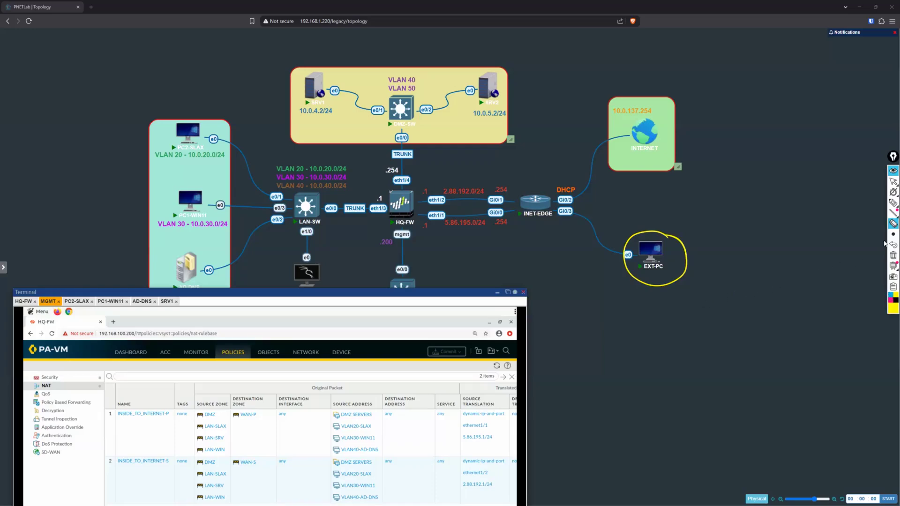
Step: Write the public service address 5.86.195.2:443 in yellow directly below EXT-PC
click(892, 202)
mouse_move(637, 296)
mouse_down()
mouse_move(669, 300)
mouse_move(712, 285)
mouse_up()
click(640, 298)
click(893, 244)
click(661, 297)
click(680, 291)
click(699, 282)
click(699, 286)
drag(715, 279, 718, 281)
drag(720, 276, 723, 283)
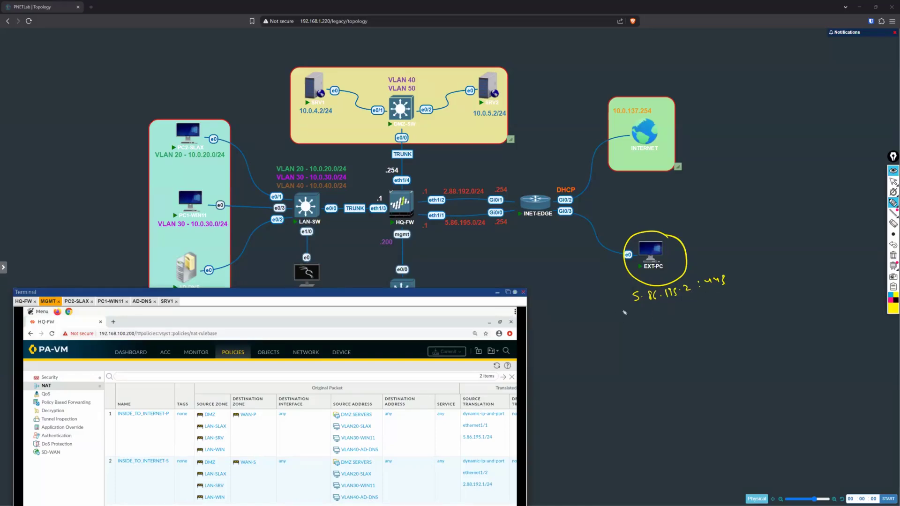
Step: Underline SRV1's address 10.0.4.2/24 in yellow and label 5.86.195.2:443 as DST in magenta
drag(301, 119, 331, 118)
click(896, 300)
click(891, 301)
drag(737, 280, 746, 278)
mouse_move(756, 273)
mouse_down()
mouse_move(764, 275)
mouse_move(757, 280)
mouse_up()
drag(763, 272, 766, 271)
Step: Write and circle 1.1.1.1 – SRC beside EXT-PC, and draw an arrow from EXT-PC to HQ-FW's eth1/1
click(697, 239)
drag(693, 236, 745, 228)
click(706, 237)
drag(750, 224, 751, 230)
mouse_move(760, 223)
mouse_down()
mouse_move(755, 229)
mouse_move(766, 228)
mouse_up()
click(892, 223)
drag(735, 229, 771, 227)
click(893, 202)
drag(621, 256, 436, 232)
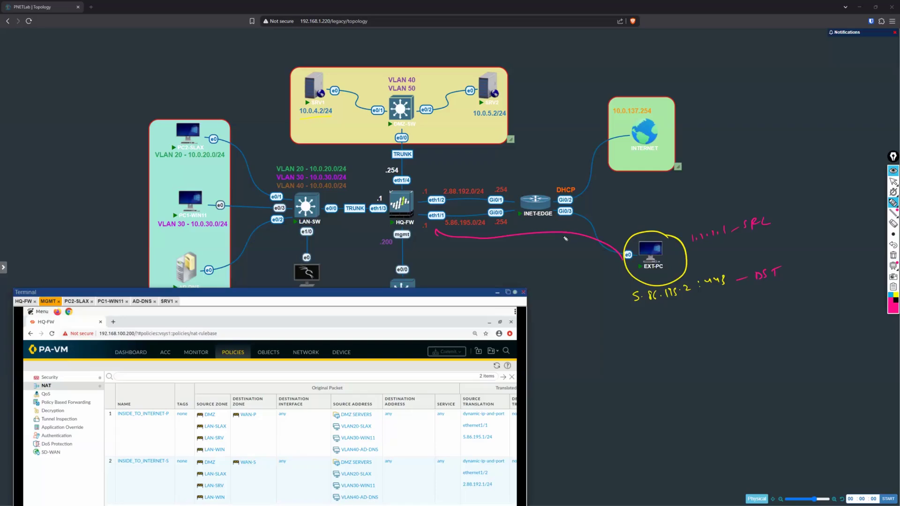
mouse_move(702, 248)
mouse_down()
mouse_move(736, 244)
mouse_move(691, 215)
mouse_move(703, 245)
mouse_up()
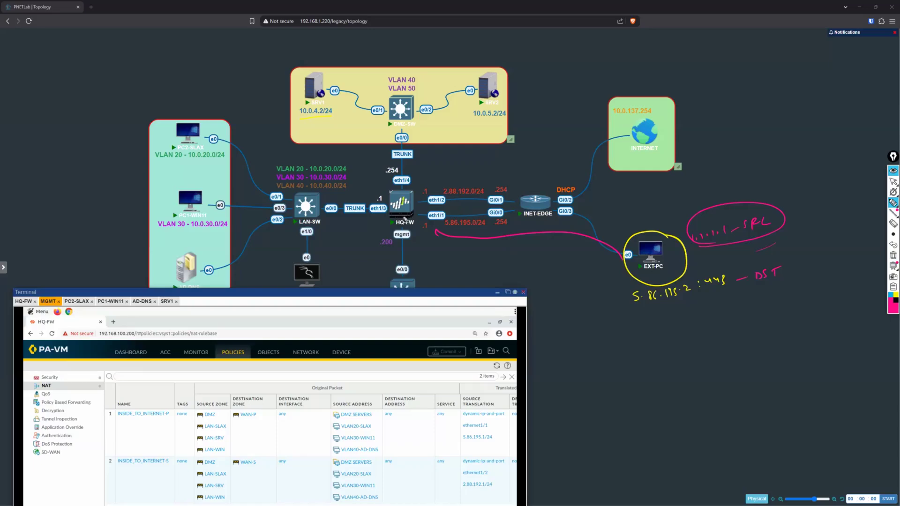
Step: Write 0.0.0.0/0 with an arrow down to the 1.1.1.1 – SRC note, and circle HQ-FW's eth1/1
drag(755, 171, 753, 197)
drag(747, 189, 757, 188)
drag(741, 147, 769, 136)
click(746, 145)
click(760, 140)
click(776, 138)
mouse_move(782, 134)
mouse_down()
mouse_move(791, 151)
mouse_move(799, 132)
mouse_up()
mouse_move(438, 225)
mouse_down()
mouse_move(449, 219)
mouse_move(433, 209)
mouse_move(427, 221)
mouse_up()
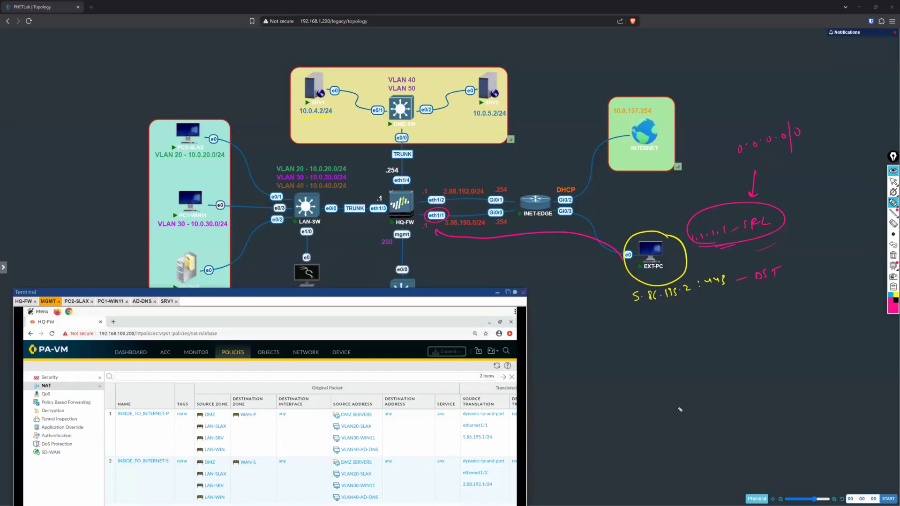
Step: Write SRC zone (WAN-P) beside the 0.0.0.0/0 note
mouse_move(819, 119)
mouse_down()
mouse_move(822, 136)
mouse_move(842, 127)
mouse_up()
drag(838, 123, 859, 124)
mouse_move(864, 128)
mouse_down()
mouse_move(868, 119)
mouse_move(874, 130)
mouse_up()
mouse_move(829, 93)
mouse_down()
mouse_move(824, 103)
mouse_move(887, 89)
mouse_up()
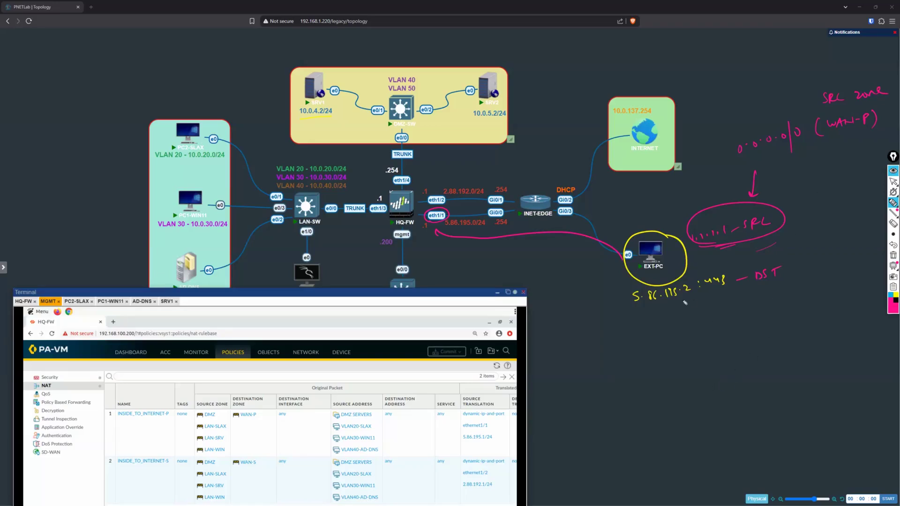
Step: Circle and underline the destination 5.86.195.2:443, and circle the 5.86.195.0/24 network next to eth1/1
mouse_move(640, 311)
mouse_down()
mouse_move(674, 310)
mouse_move(637, 282)
mouse_move(664, 306)
mouse_up()
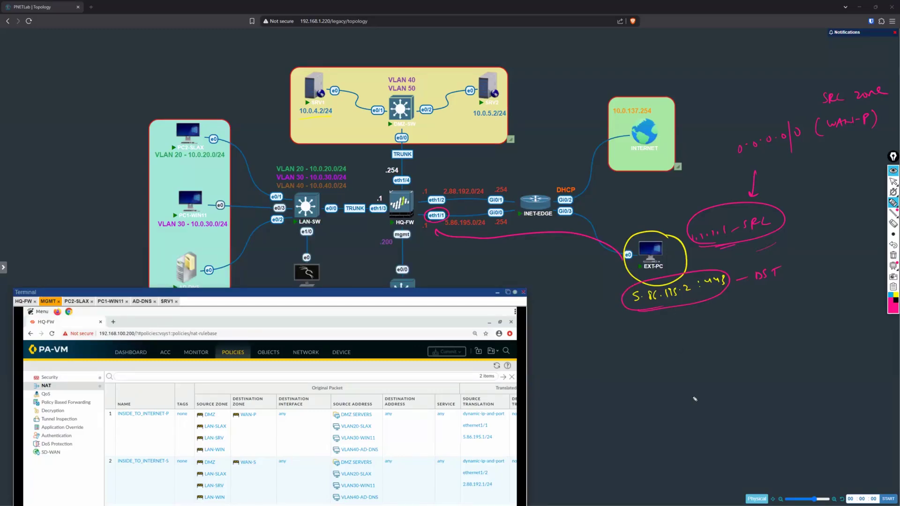
drag(649, 306, 677, 300)
mouse_move(488, 219)
mouse_down()
mouse_move(448, 229)
mouse_move(479, 215)
mouse_up()
Step: Write eth1/1 (WAN-P) DST zone below the DST label
mouse_move(755, 321)
mouse_down()
mouse_move(777, 317)
mouse_move(767, 355)
mouse_move(829, 324)
mouse_move(840, 333)
mouse_up()
mouse_move(786, 363)
mouse_down()
mouse_move(788, 374)
mouse_move(796, 370)
mouse_up()
drag(799, 368, 802, 369)
drag(807, 359, 840, 360)
drag(840, 357, 871, 349)
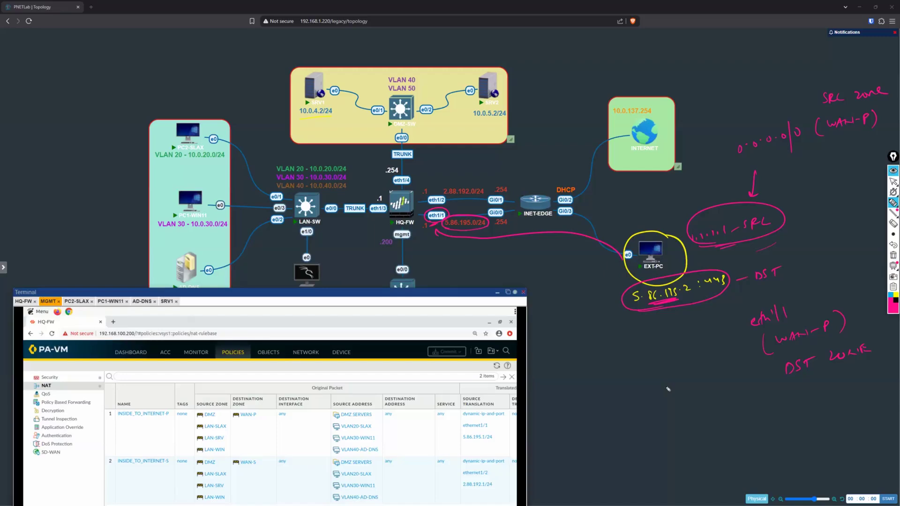
Step: Circle the source WAN-P and DST zone notes, link them with a double arrow, and circle the NAT table's source and destination zone columns
mouse_move(881, 109)
mouse_down()
mouse_move(839, 104)
mouse_move(888, 137)
mouse_move(879, 104)
mouse_up()
mouse_move(868, 338)
mouse_down()
mouse_move(796, 338)
mouse_move(832, 389)
mouse_move(864, 344)
mouse_up()
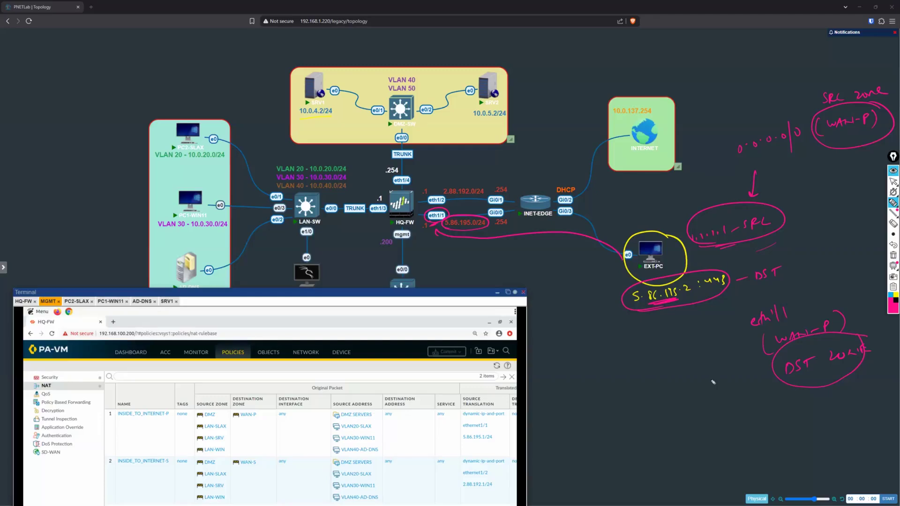
drag(849, 155, 827, 311)
drag(261, 432, 256, 388)
mouse_move(192, 393)
mouse_down()
mouse_move(180, 412)
mouse_move(204, 434)
mouse_up()
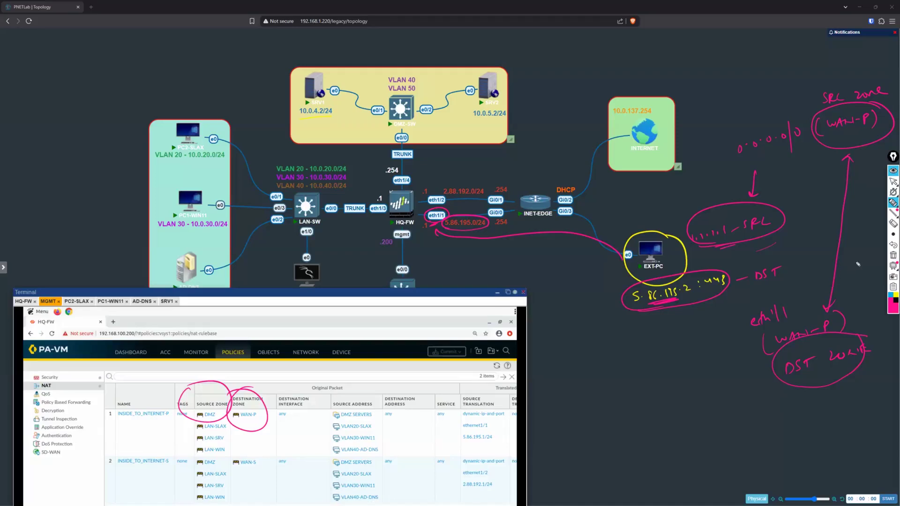
Step: Clear the topology annotations, circle PC2-SLAX and write 10.0.20.90/24 above it
click(893, 256)
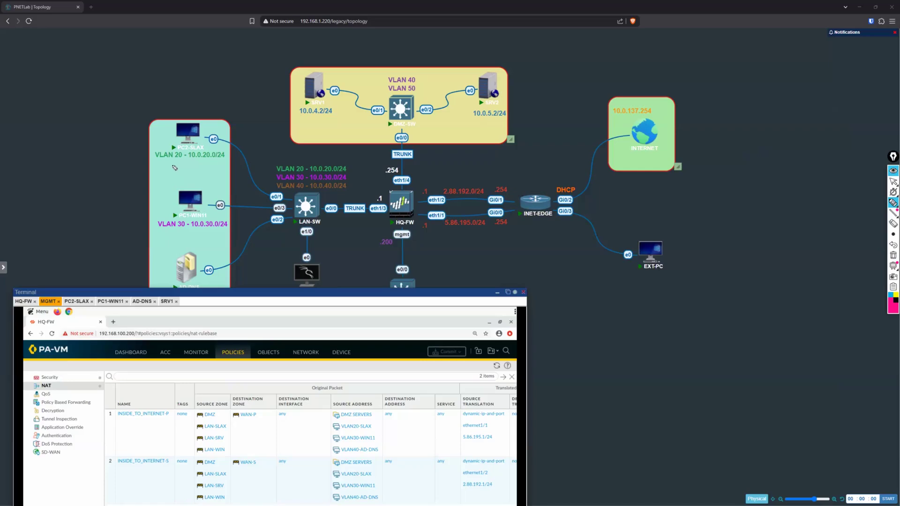
mouse_move(223, 142)
mouse_down()
mouse_move(150, 136)
mouse_move(180, 166)
mouse_up()
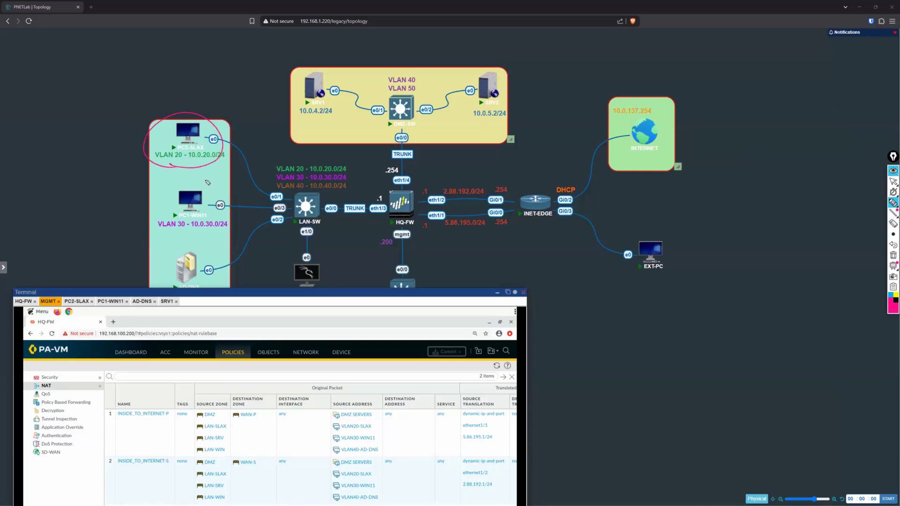
mouse_move(129, 101)
mouse_down()
mouse_move(131, 110)
mouse_move(198, 92)
mouse_up()
click(140, 101)
click(155, 102)
Step: Replace the /24 after 10.0.20.90 with SRC and write 8.8.8.8 – DST on the line below
click(892, 223)
drag(192, 89, 209, 96)
click(893, 202)
drag(205, 86, 232, 85)
mouse_move(157, 111)
mouse_down()
mouse_move(154, 117)
mouse_move(214, 106)
mouse_move(232, 87)
mouse_up()
Step: Trace the packet's path from PC2-SLAX into HQ-FW, noting PKT → SRC zone and eth1/3.20 at the incoming link
drag(222, 161, 384, 207)
mouse_move(603, 411)
mouse_down()
mouse_move(685, 414)
mouse_move(681, 436)
mouse_move(699, 432)
mouse_up()
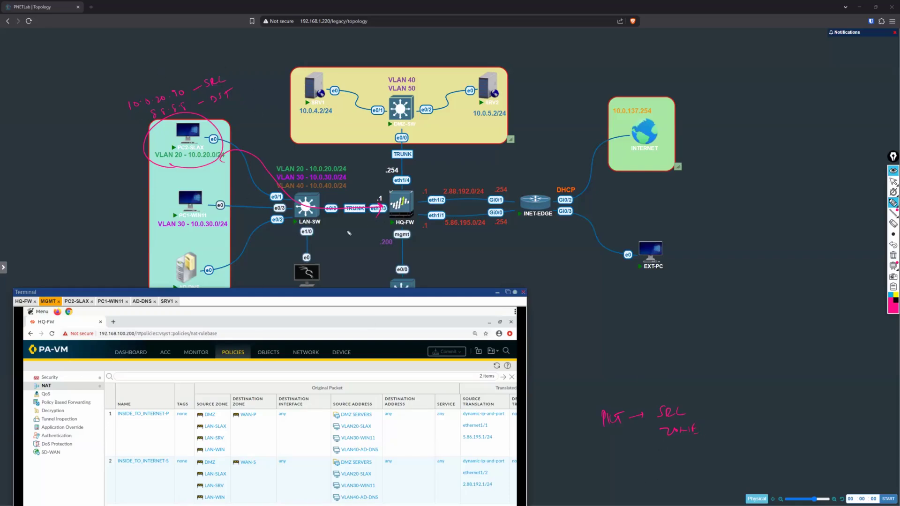
drag(346, 224, 377, 225)
click(363, 225)
Step: Box the source 10.0.20.90, and circle eth1/3.20 with an arrow down to the word zone
mouse_move(133, 114)
mouse_down()
mouse_move(227, 81)
mouse_move(228, 65)
mouse_move(114, 98)
mouse_up()
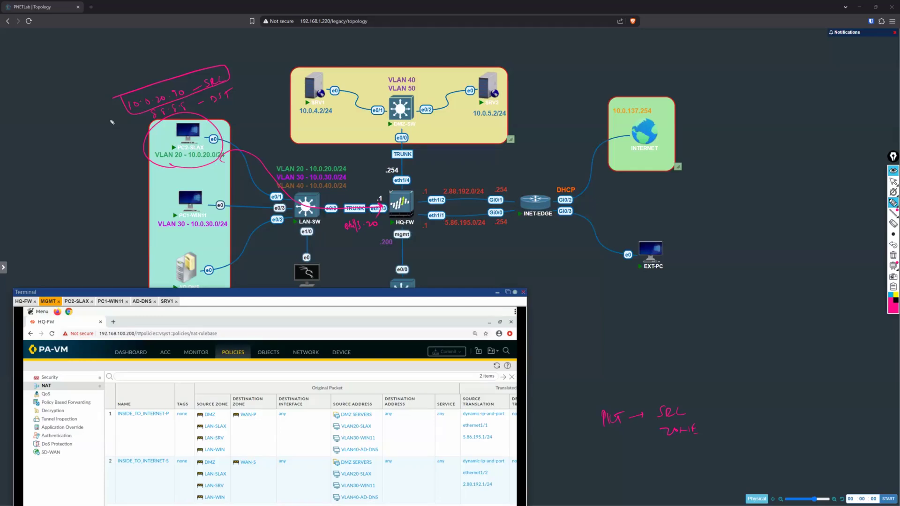
mouse_move(343, 237)
mouse_down()
mouse_move(378, 217)
mouse_move(346, 235)
mouse_up()
drag(358, 238, 359, 247)
drag(342, 258, 366, 256)
Step: Show the HQ-FW zones list with its columns adjusted so the full interface names are readable
click(893, 181)
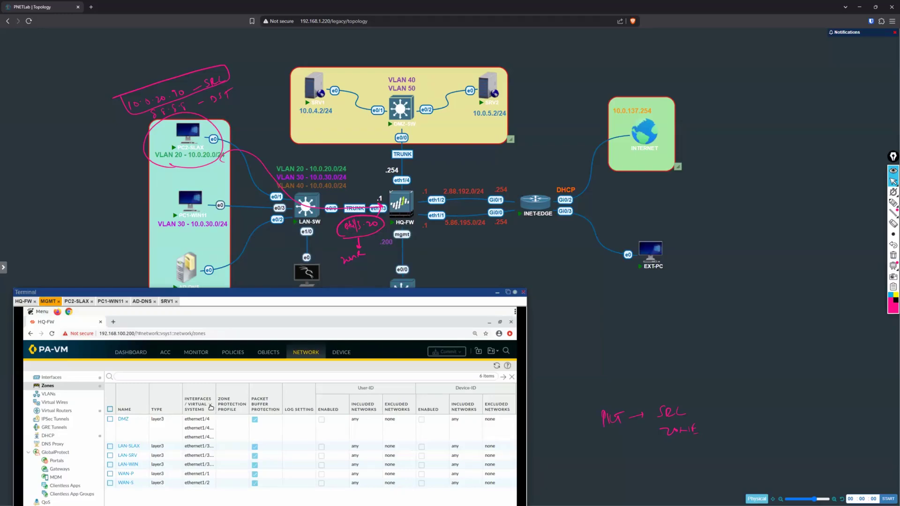
click(211, 405)
click(231, 431)
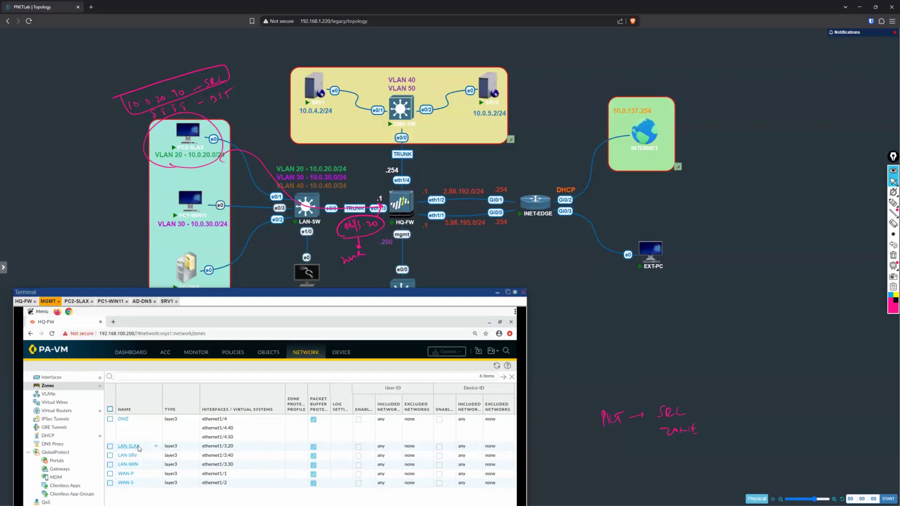
Step: Write LAN-SLAX in yellow below the zone note under eth1/3.20
click(894, 294)
click(893, 202)
drag(335, 268, 383, 268)
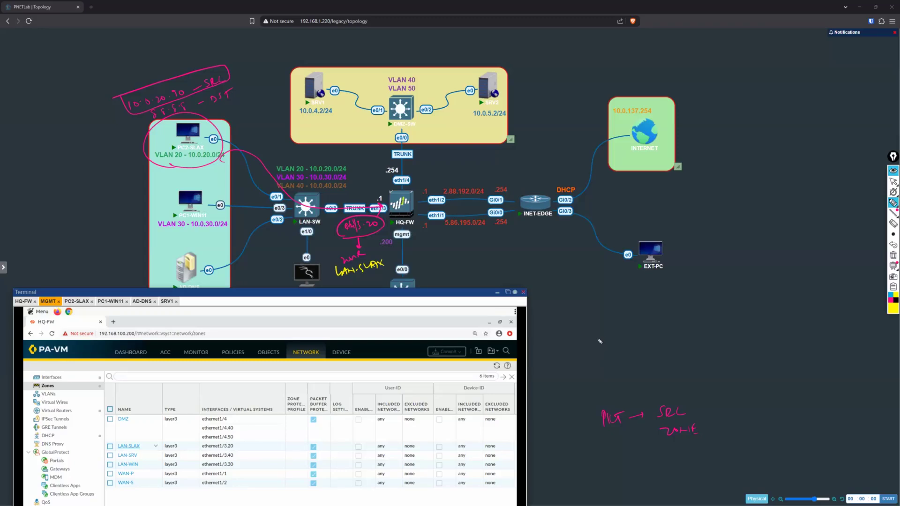
Step: Circle SRC zone in yellow and extend the packet flow in pink with → Routing lookup
mouse_move(690, 412)
mouse_down()
mouse_move(653, 406)
mouse_move(688, 395)
mouse_move(768, 402)
mouse_move(786, 391)
mouse_move(793, 405)
mouse_move(772, 417)
mouse_move(789, 424)
mouse_up()
click(889, 299)
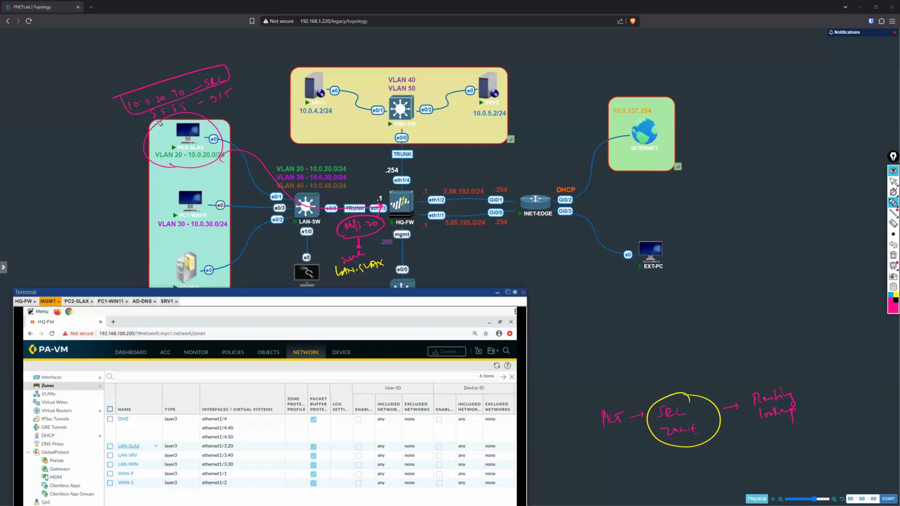
Step: Circle the destination 8.8.8.8 and write Default Routing above HQ-FW's WAN links
mouse_move(168, 118)
mouse_down()
mouse_move(186, 101)
mouse_move(183, 119)
mouse_up()
drag(421, 176, 480, 158)
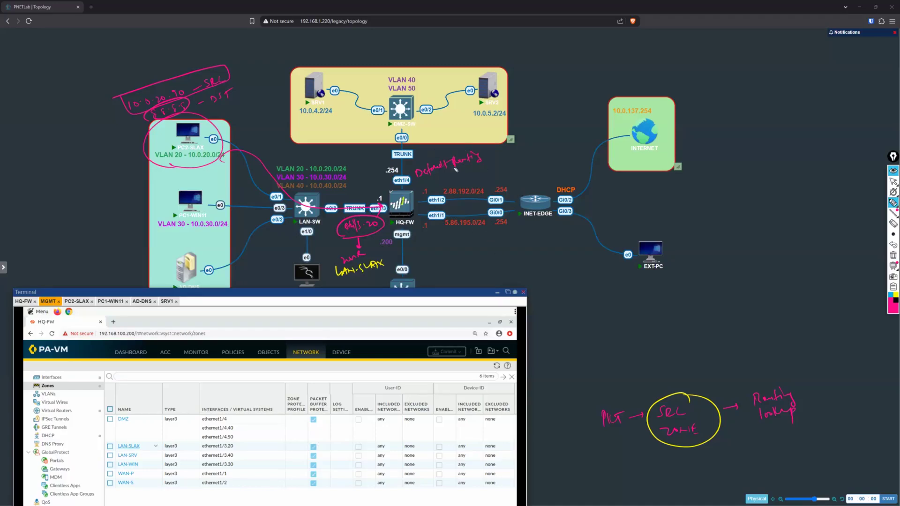
Step: Open the forwarding table in the runtime stats of virtual router VR-01
click(892, 181)
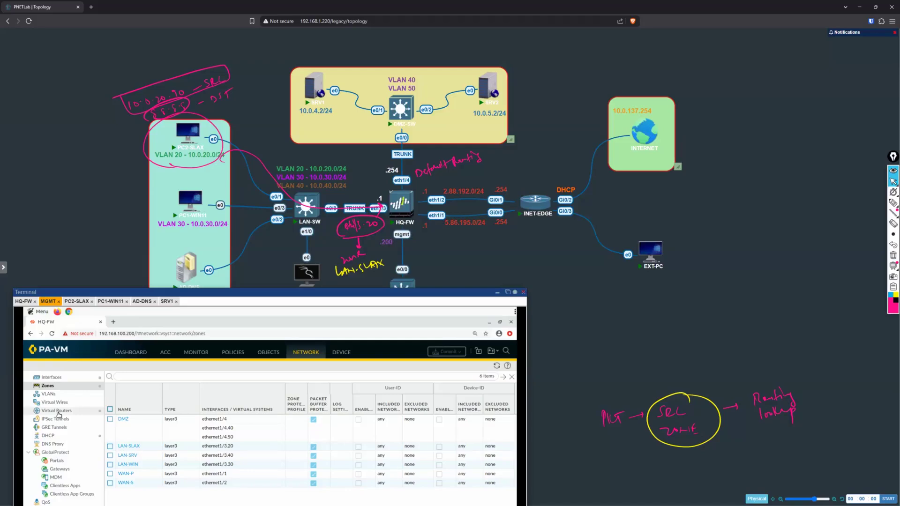
click(57, 411)
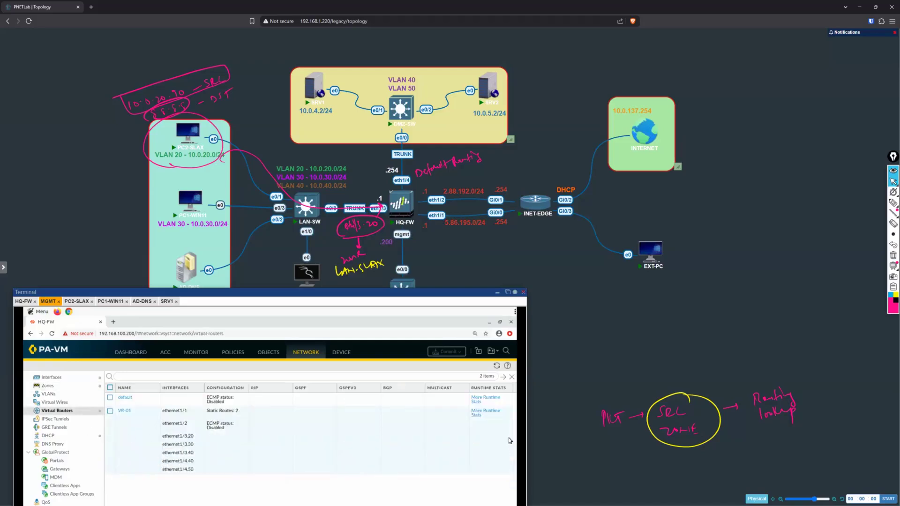
click(481, 414)
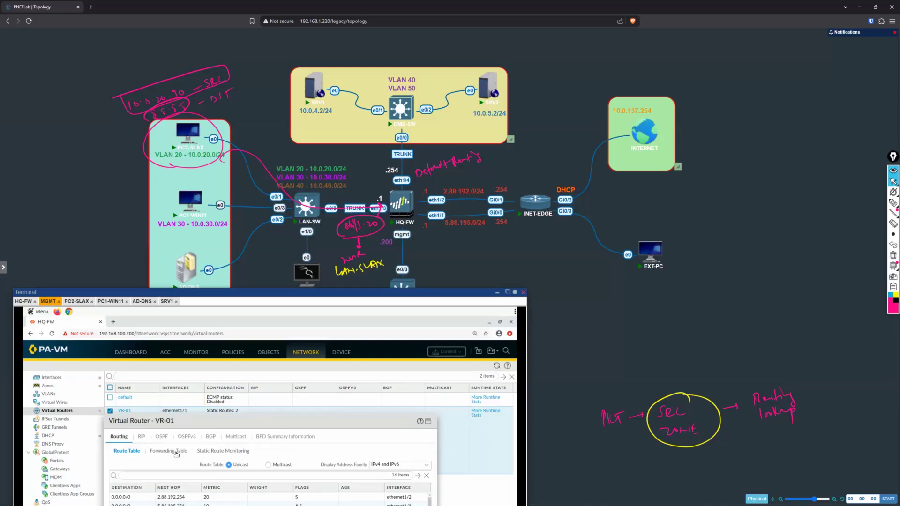
click(176, 453)
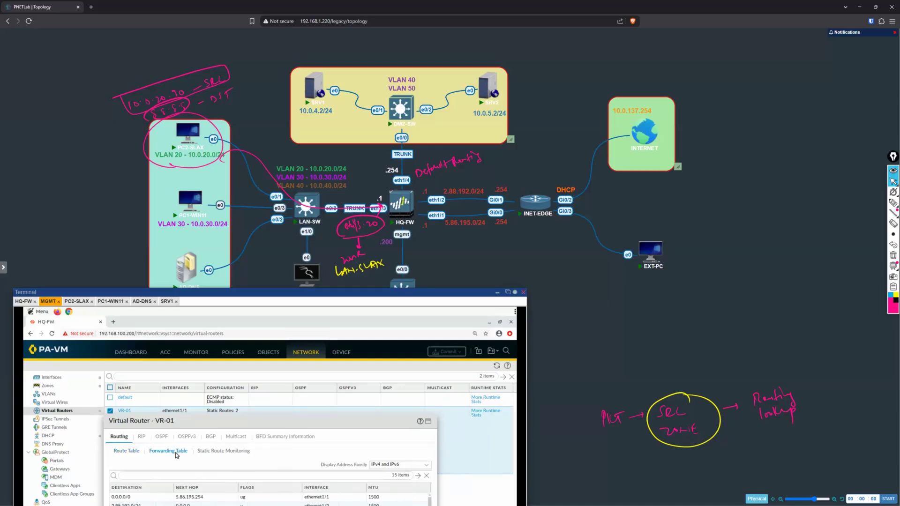
Step: Underline the 0.0.0.0/0 route and its next hop in the forwarding table, and circle its interface ethernet1/1
click(892, 203)
drag(113, 502, 202, 501)
mouse_move(310, 503)
mouse_down()
mouse_move(334, 501)
mouse_move(312, 488)
mouse_move(335, 498)
mouse_up()
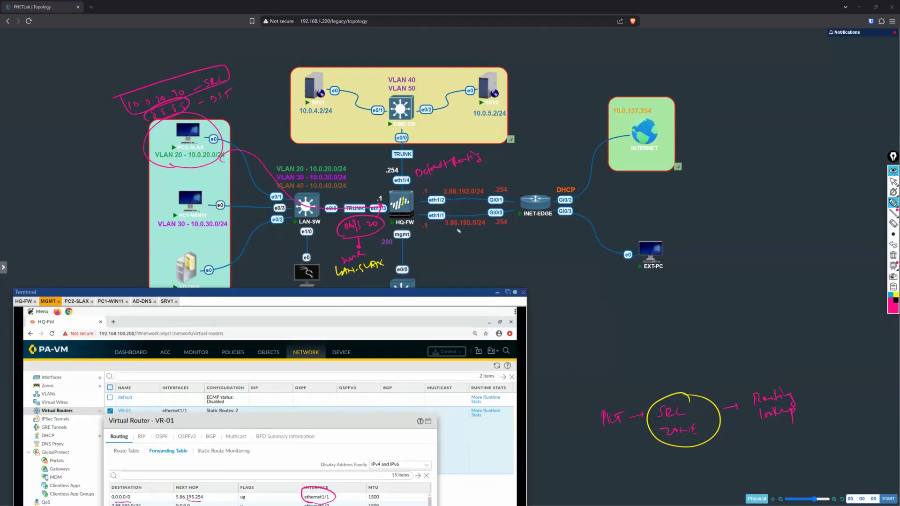
Step: Write eth1/1 and WAN-P below the 5.86.195.0/24 link
drag(444, 240, 466, 237)
click(893, 182)
click(893, 203)
drag(438, 249, 448, 248)
drag(449, 255, 455, 251)
drag(457, 254, 472, 252)
drag(470, 243, 472, 248)
Step: Complete the flow with eth1/1 under Routing lookup and → DST zone WAN-P, and write the zone pair LAN-SLAX and WAN-P above it
mouse_move(762, 439)
mouse_down()
mouse_move(782, 432)
mouse_move(784, 442)
mouse_up()
drag(790, 424, 789, 441)
mouse_move(825, 394)
mouse_down()
mouse_move(847, 388)
mouse_move(850, 403)
mouse_move(863, 398)
mouse_up()
drag(831, 426, 867, 419)
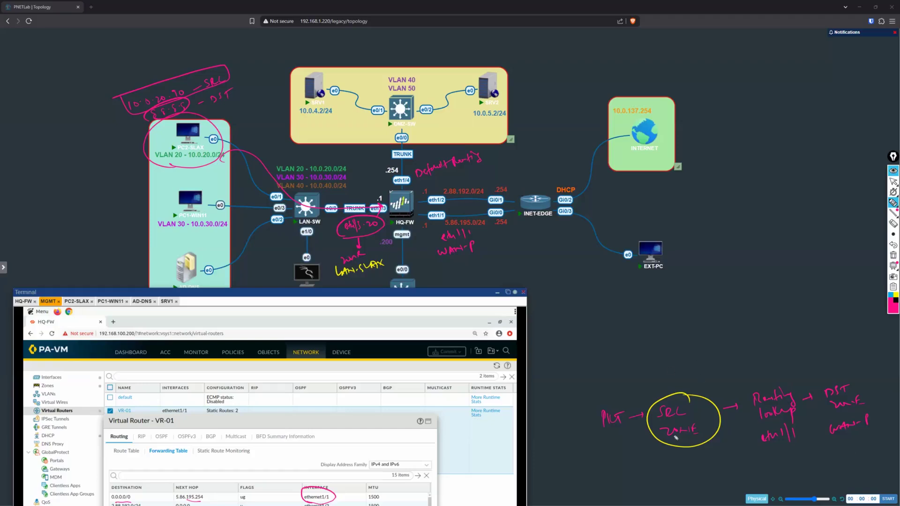
mouse_move(599, 360)
mouse_down()
mouse_move(617, 373)
mouse_move(745, 336)
mouse_up()
Step: Move the Terminal window higher, close the VR-01 routing details and return to the firewall's NAT policies
click(893, 181)
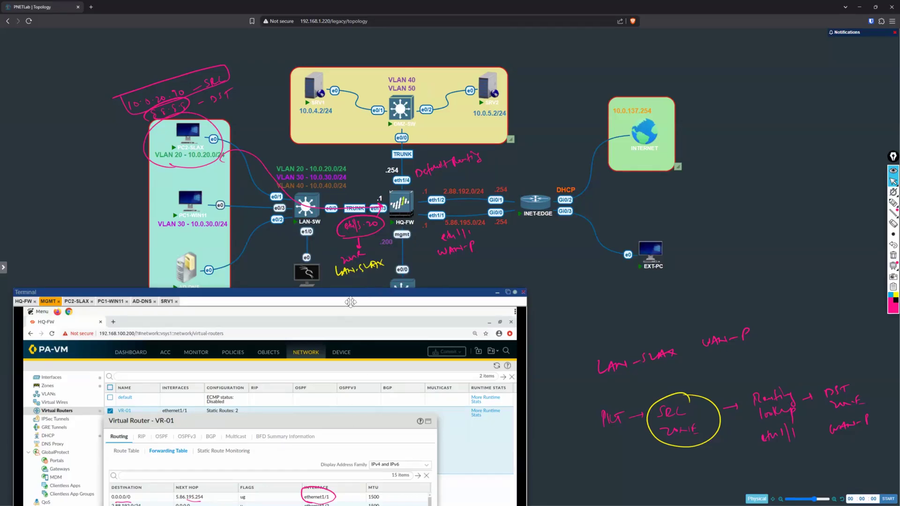
drag(349, 292, 358, 198)
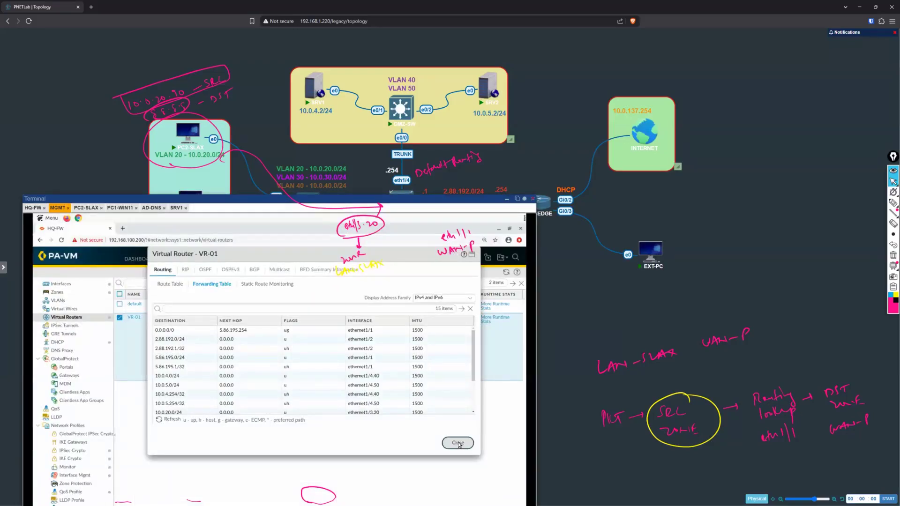
click(457, 442)
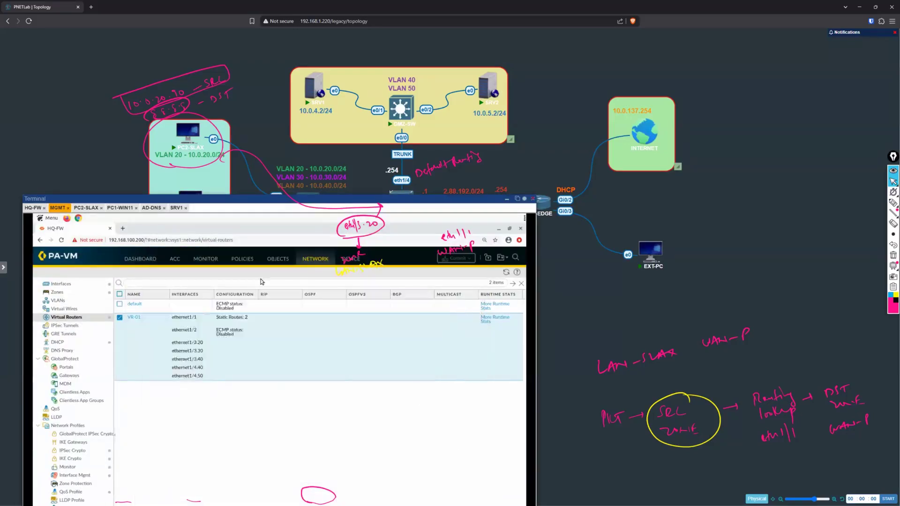
click(238, 260)
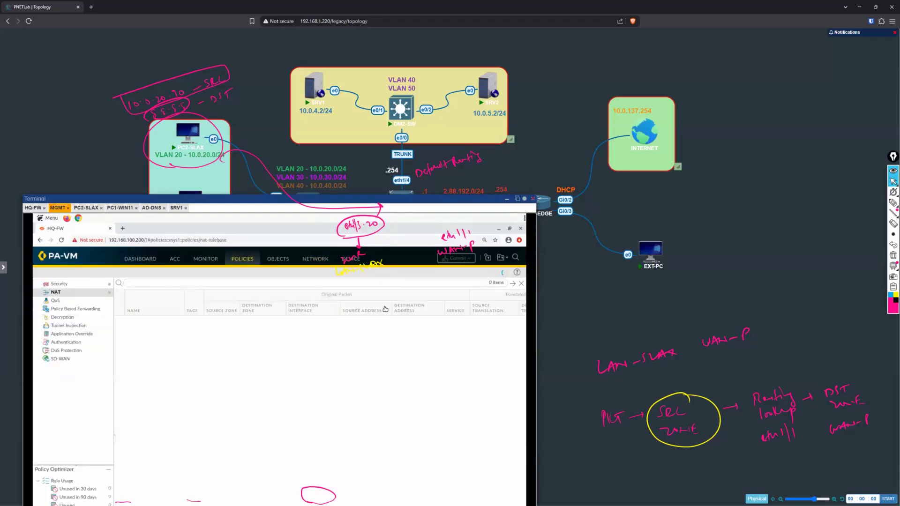
Step: In rule INSIDE_TO_INTERNET-P, underline LAN-SLAX, WAN-P and VLAN20-SLAX in black, point an arrow at the source note, and circle 5.86.195.1/24
click(893, 202)
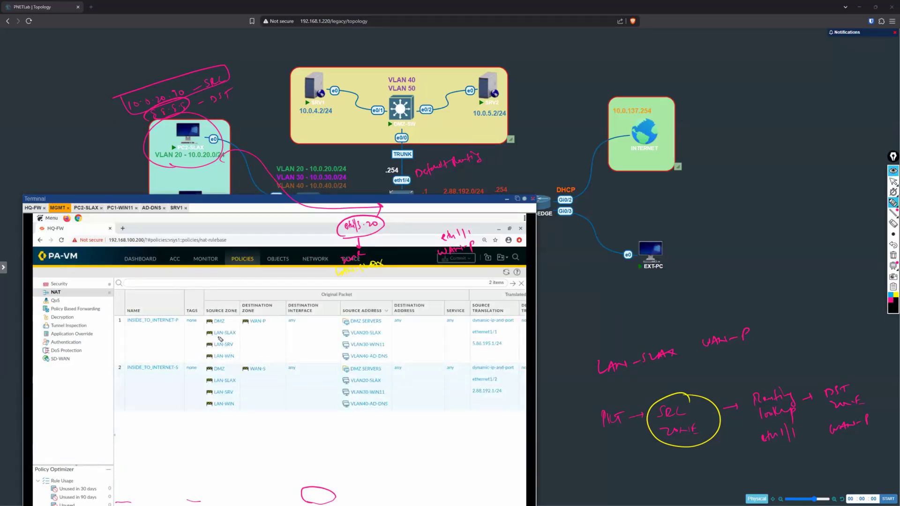
drag(214, 338, 270, 325)
drag(352, 336, 381, 337)
drag(169, 52, 171, 73)
mouse_move(480, 353)
mouse_down()
mouse_move(509, 344)
mouse_move(472, 341)
mouse_move(484, 351)
mouse_up()
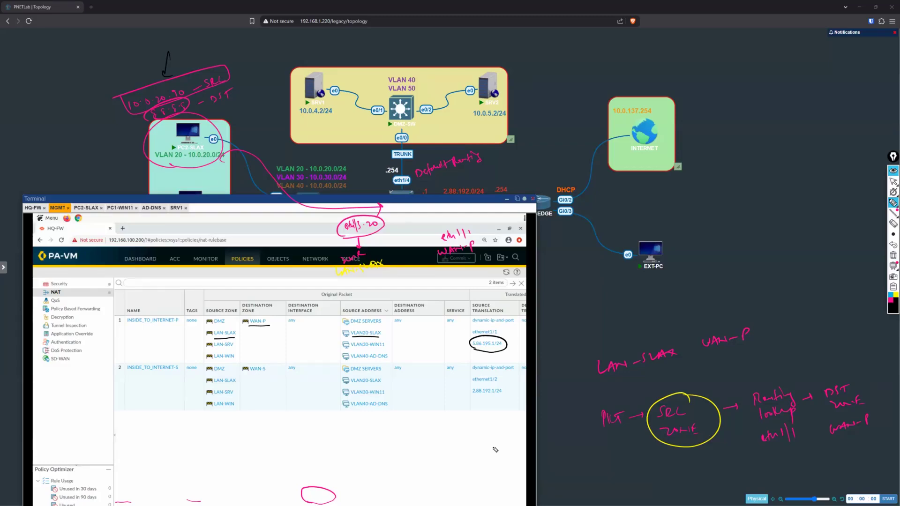
Step: Clear all annotations and move the Terminal window below the topology so HQ-FW and its links are uncovered
click(893, 255)
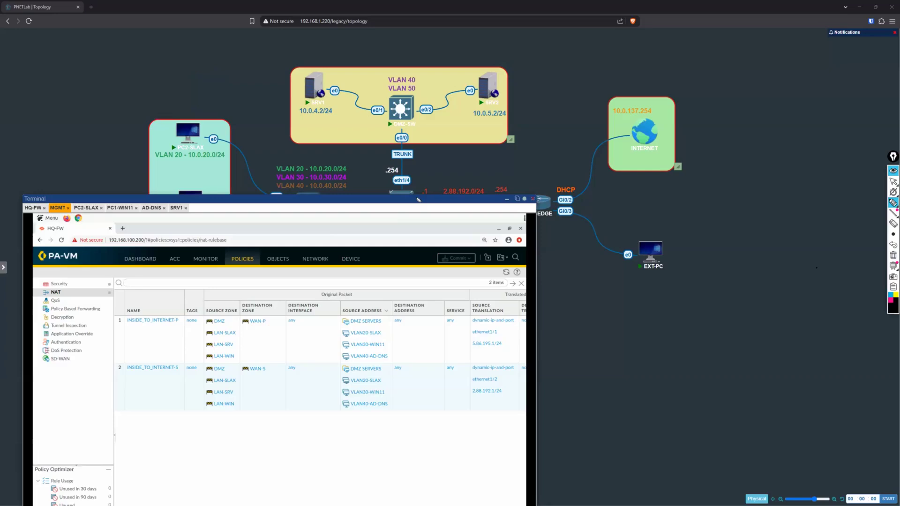
click(892, 182)
drag(294, 199, 858, 270)
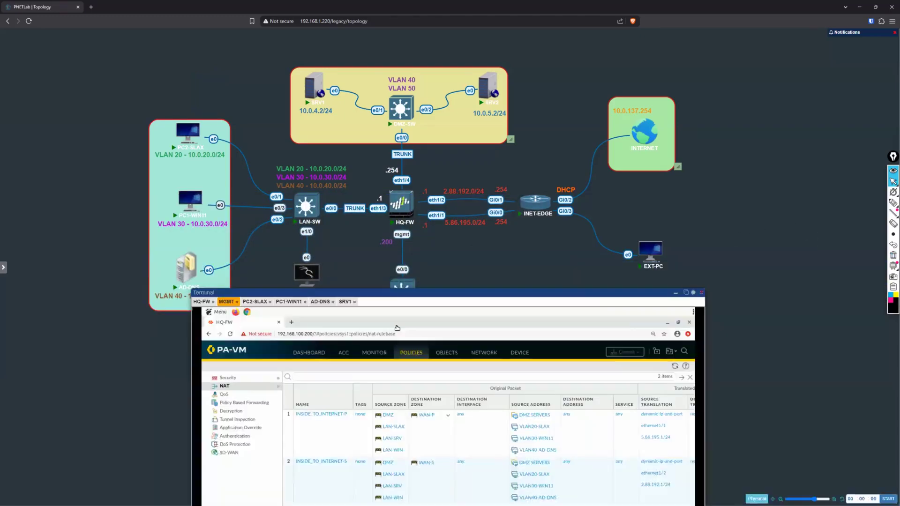
Step: Write SRC – 1.1.1.1 in pink beside EXT-PC, erasing the /24 suffix
click(892, 202)
click(891, 301)
drag(671, 235, 666, 244)
drag(673, 236, 679, 242)
drag(682, 236, 711, 236)
drag(715, 231, 738, 229)
mouse_move(746, 215)
mouse_down()
mouse_move(742, 234)
mouse_move(751, 224)
mouse_up()
drag(752, 218, 756, 222)
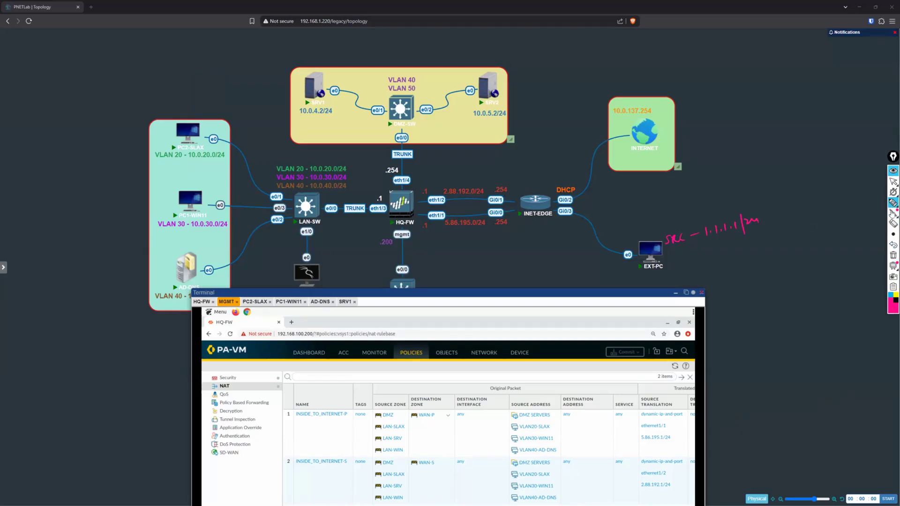
click(893, 224)
drag(756, 220, 741, 224)
Step: Draw a stick figure beside the INTERNET box
click(893, 204)
drag(685, 100, 684, 109)
mouse_move(684, 110)
mouse_down()
mouse_move(683, 120)
mouse_move(697, 124)
mouse_up()
Step: Write DST – 5.86.195.2/24 below the SRC note beside EXT-PC
drag(668, 253, 669, 258)
drag(678, 252, 688, 251)
mouse_move(718, 244)
mouse_down()
mouse_move(713, 255)
mouse_move(732, 248)
mouse_up()
click(723, 252)
mouse_move(739, 240)
mouse_down()
mouse_move(739, 248)
mouse_move(784, 247)
mouse_move(794, 235)
mouse_up()
click(743, 248)
click(763, 240)
drag(797, 229, 801, 234)
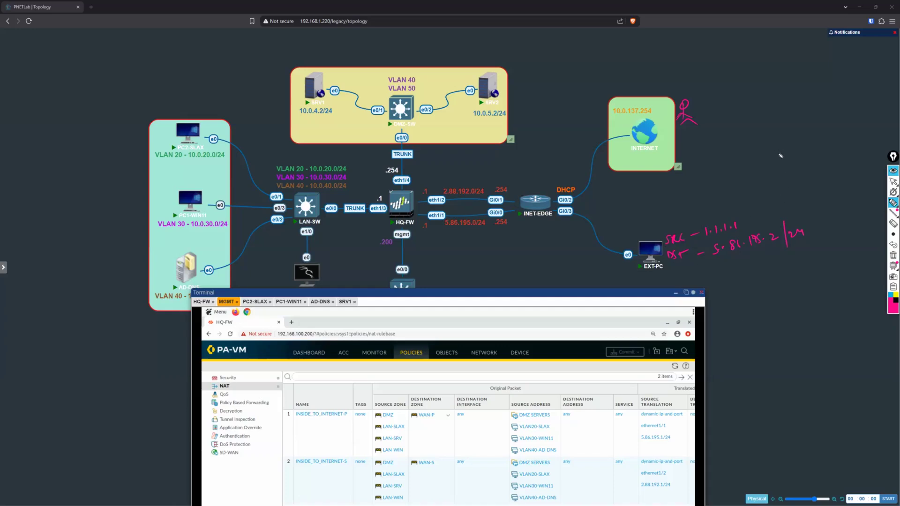
Step: Write eretail.com above the EXT-PC notes and draw a curved arrow from it to the DST address
drag(768, 159, 846, 140)
drag(807, 161, 797, 212)
drag(804, 211, 797, 213)
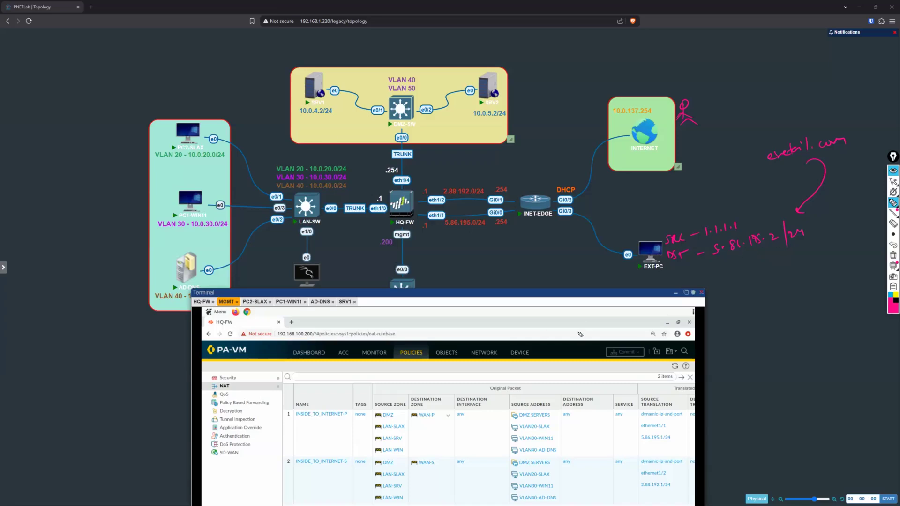
Step: Draw the packet's path from EXT-PC to eth1/1, write PKT – SRC zone, and box SRC – 1.1.1.1
mouse_move(623, 270)
mouse_down()
mouse_move(528, 237)
mouse_move(438, 240)
mouse_up()
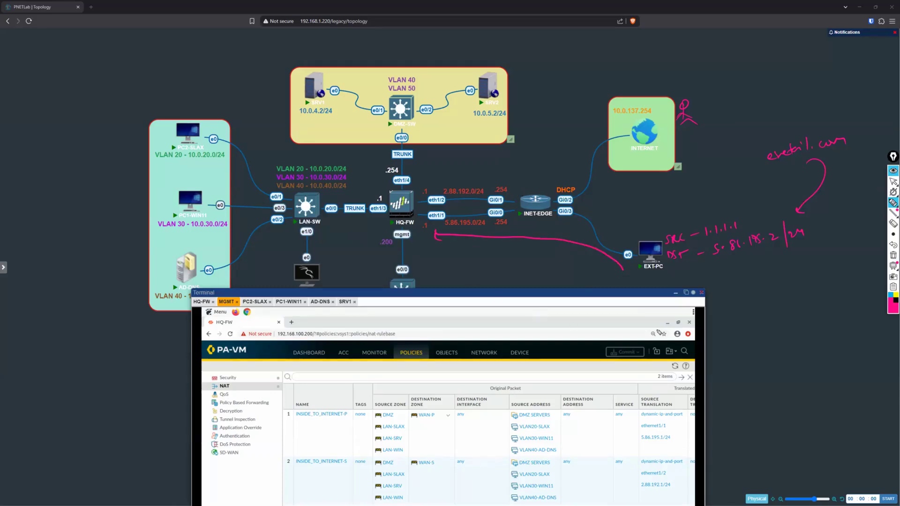
mouse_move(673, 46)
mouse_down()
mouse_move(696, 36)
mouse_move(784, 35)
mouse_up()
mouse_move(663, 239)
mouse_down()
mouse_move(682, 250)
mouse_move(740, 232)
mouse_move(660, 236)
mouse_up()
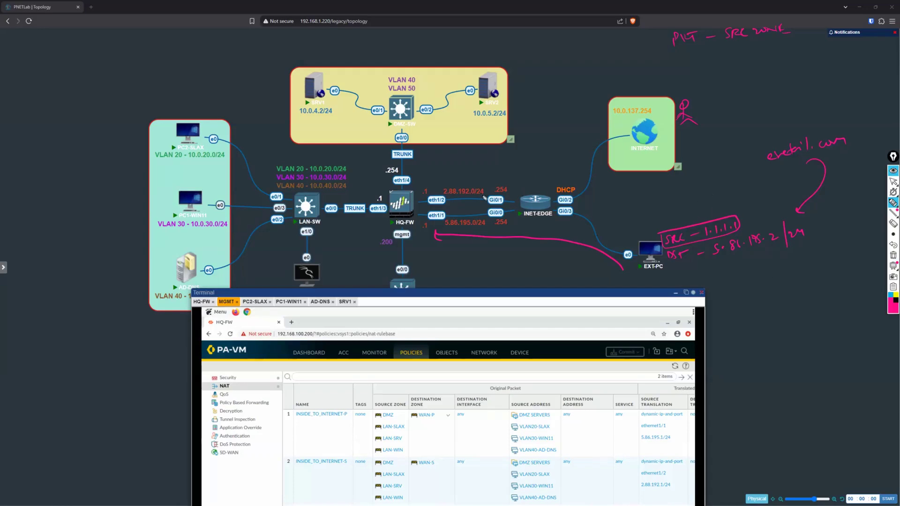
Step: Write Default Route above HQ-FW's WAN links, and circle eth1/1 with an arrow down to WAN-P
drag(419, 172, 485, 149)
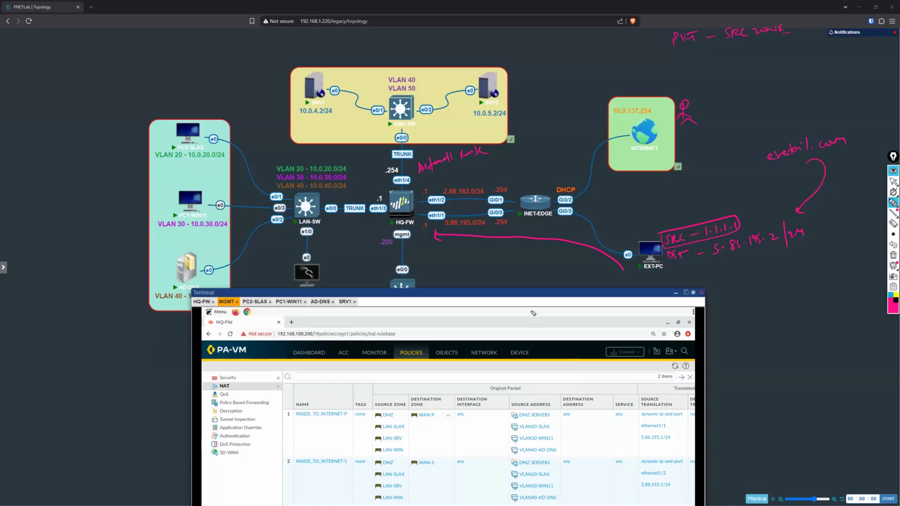
mouse_move(431, 225)
mouse_down()
mouse_move(451, 218)
mouse_move(429, 221)
mouse_move(442, 254)
mouse_move(436, 268)
mouse_move(452, 263)
mouse_up()
drag(456, 268, 459, 259)
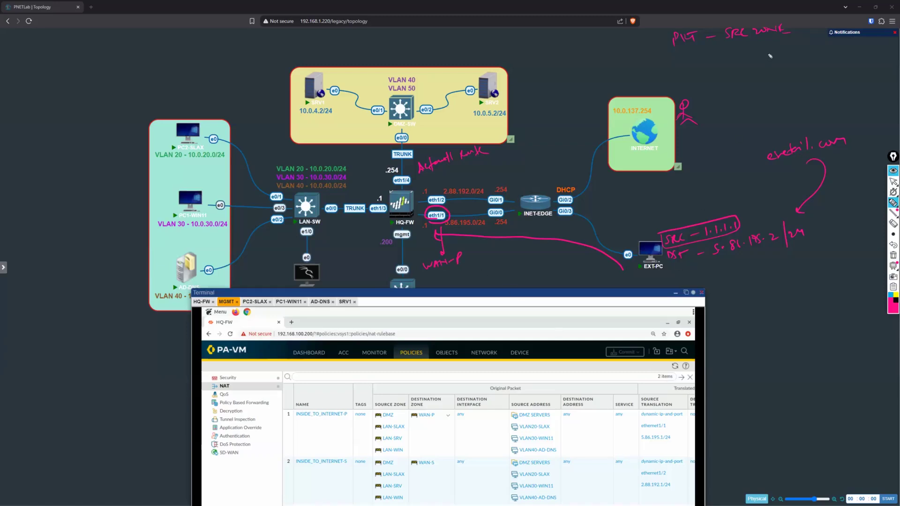
Step: Underline SRC zone, write WAN-P below it and extend the flow with Routing lookup
drag(735, 43, 775, 40)
mouse_move(742, 49)
mouse_down()
mouse_move(769, 45)
mouse_move(750, 59)
mouse_move(770, 57)
mouse_up()
mouse_move(776, 64)
mouse_down()
mouse_move(776, 49)
mouse_move(777, 57)
mouse_move(803, 48)
mouse_move(810, 72)
mouse_move(833, 63)
mouse_move(839, 76)
mouse_move(879, 54)
mouse_up()
Step: Box destination 5.86.195.2, circle the 5.86.195.0/24 network, and write eth1/1 leading to DST zone under Routing lookup
mouse_move(711, 258)
mouse_down()
mouse_move(710, 238)
mouse_move(750, 230)
mouse_move(784, 247)
mouse_move(723, 261)
mouse_up()
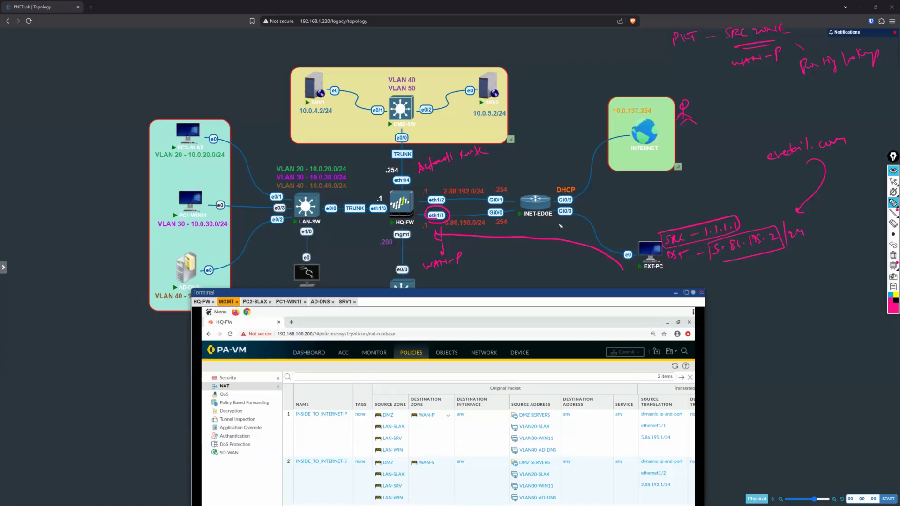
mouse_move(449, 231)
mouse_down()
mouse_move(488, 219)
mouse_move(445, 221)
mouse_up()
mouse_move(825, 85)
mouse_down()
mouse_move(847, 85)
mouse_move(814, 121)
mouse_move(830, 110)
mouse_up()
mouse_move(827, 112)
mouse_down()
mouse_move(827, 120)
mouse_move(887, 105)
mouse_up()
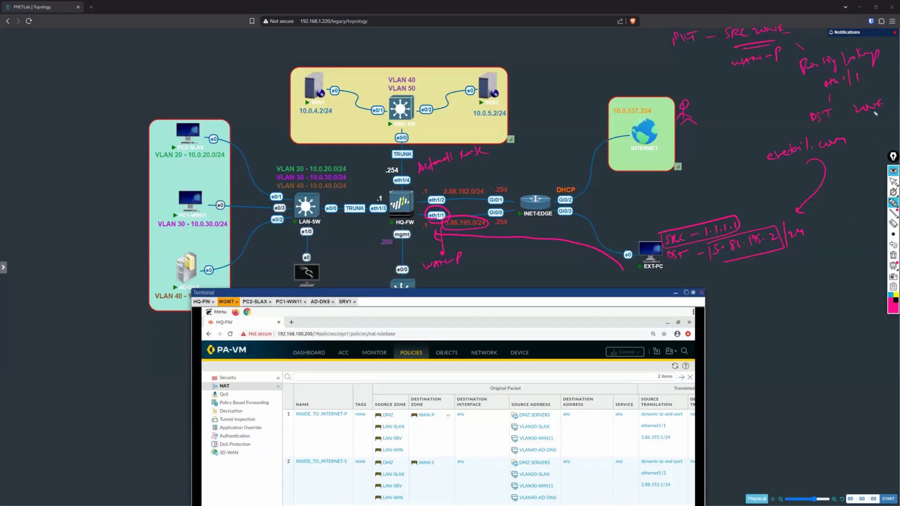
Step: Write WAN-P under DST zone, circle both the source and destination zone notes, and add an arrow to NAT Policy
drag(826, 123, 862, 126)
drag(866, 121, 865, 126)
drag(727, 25, 713, 46)
mouse_move(830, 89)
mouse_down()
mouse_move(857, 139)
mouse_move(853, 199)
mouse_move(868, 200)
mouse_move(843, 221)
mouse_move(861, 230)
mouse_move(872, 223)
mouse_move(871, 245)
mouse_up()
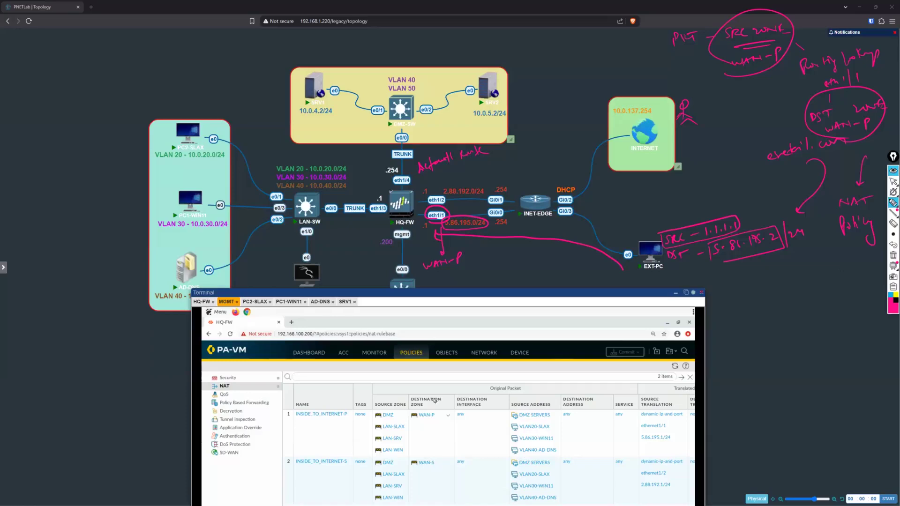
Step: Scribble out the source zones of rule INSIDE_TO_INTERNET-P and write WAN-P above the source zone column
mouse_move(375, 424)
mouse_down()
mouse_move(393, 412)
mouse_move(388, 436)
mouse_move(403, 454)
mouse_up()
mouse_move(374, 392)
mouse_down()
mouse_move(378, 399)
mouse_move(404, 388)
mouse_move(402, 380)
mouse_up()
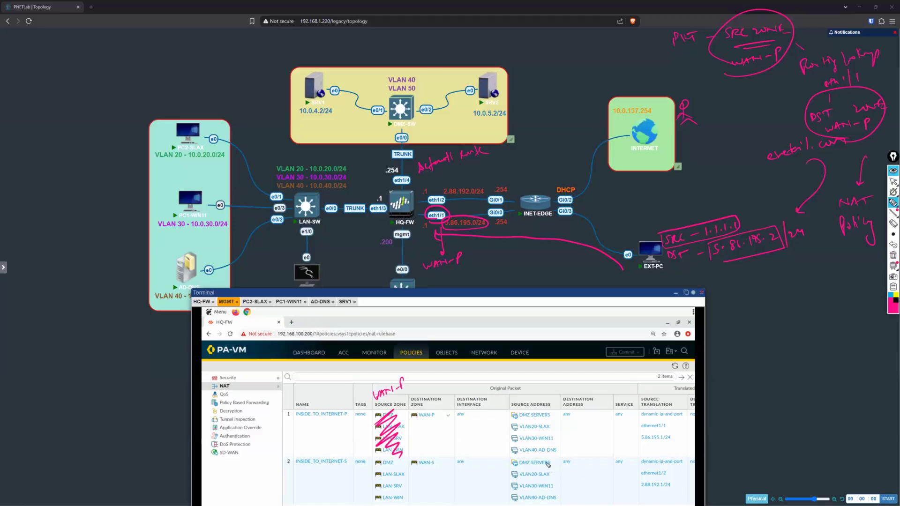
Step: Scribble out the first rule's source addresses, write 5.86.195.2 above that column, and write 10.0.4.2 under destination address
mouse_move(532, 407)
mouse_down()
mouse_move(510, 435)
mouse_move(515, 450)
mouse_move(554, 457)
mouse_up()
mouse_move(506, 396)
mouse_down()
mouse_move(499, 403)
mouse_move(526, 399)
mouse_up()
mouse_move(530, 390)
mouse_down()
mouse_move(529, 399)
mouse_move(555, 389)
mouse_move(569, 418)
mouse_move(560, 417)
mouse_move(575, 412)
mouse_move(567, 436)
mouse_move(591, 429)
mouse_up()
drag(596, 424, 603, 429)
drag(606, 423, 606, 425)
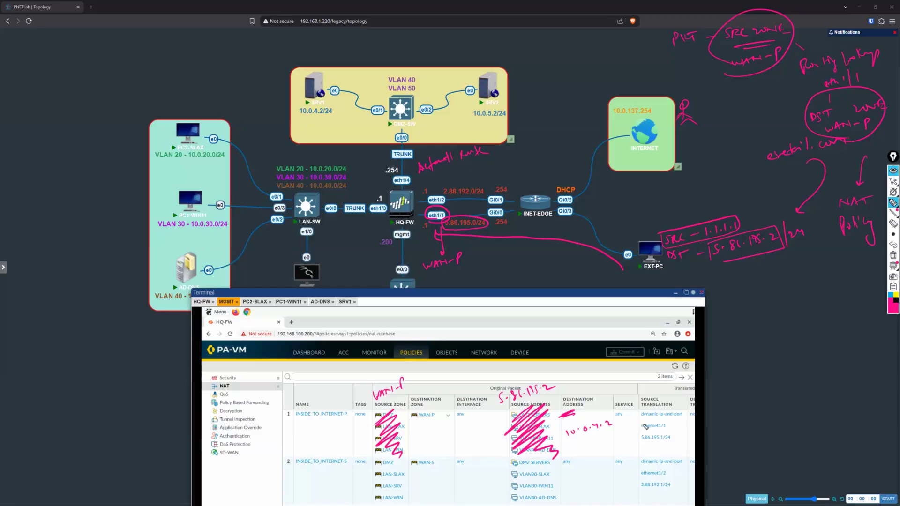
Step: Draw an arrow from 5.86.195.2 to 10.0.4.2, emphasise Routing lookup and eth1/1, and enclose the zone lookup notes
mouse_move(555, 389)
mouse_down()
mouse_move(565, 386)
mouse_move(586, 410)
mouse_move(564, 393)
mouse_up()
drag(802, 78, 864, 61)
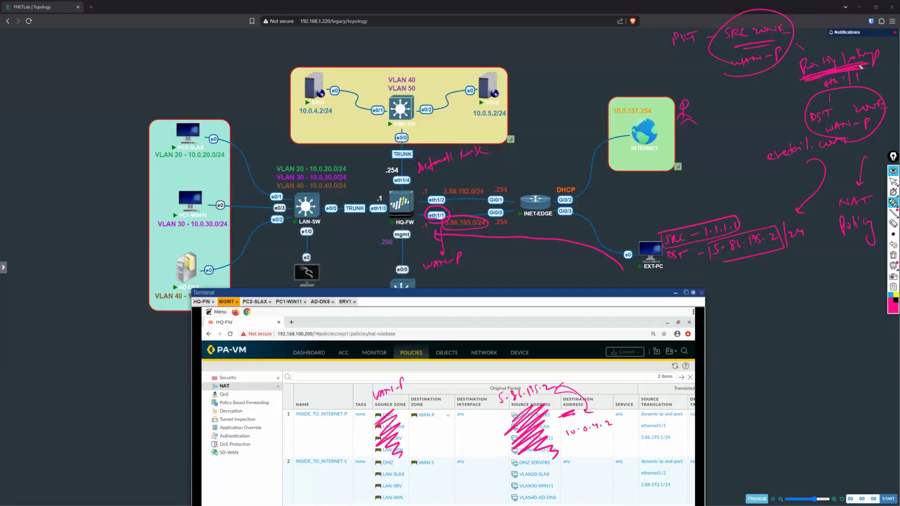
mouse_move(857, 71)
mouse_down()
mouse_move(877, 53)
mouse_move(842, 78)
mouse_up()
drag(828, 94, 846, 93)
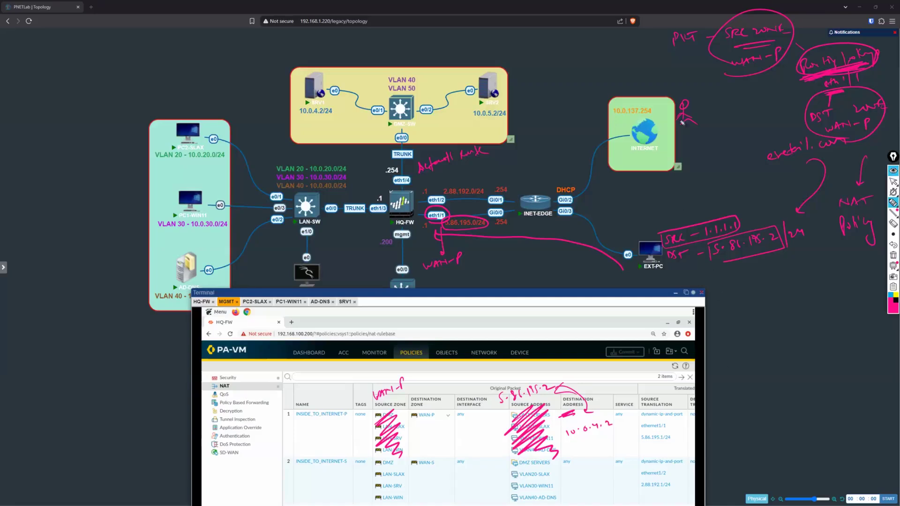
mouse_move(658, 30)
mouse_down()
mouse_move(722, 96)
mouse_move(819, 148)
mouse_move(889, 52)
mouse_move(640, 23)
mouse_up()
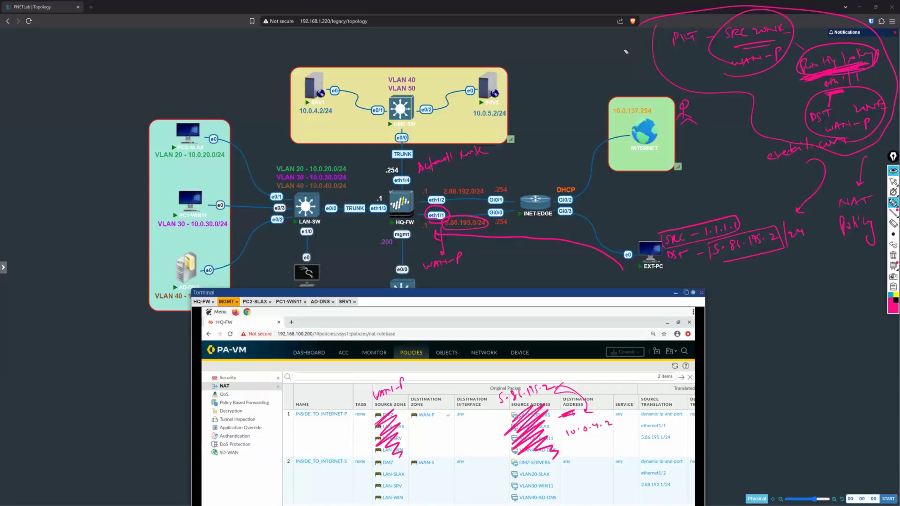
Step: Underline SRV1's address and the boxed 5.86.195.2, and add an arrow from 5.86.195.2 down to a circled 10.0.4.2
drag(305, 127, 332, 122)
drag(772, 246, 713, 261)
mouse_move(730, 264)
mouse_down()
mouse_move(771, 253)
mouse_move(760, 292)
mouse_up()
mouse_move(740, 302)
mouse_down()
mouse_move(740, 314)
mouse_move(811, 299)
mouse_move(792, 322)
mouse_move(747, 297)
mouse_up()
click(750, 305)
click(768, 306)
click(779, 304)
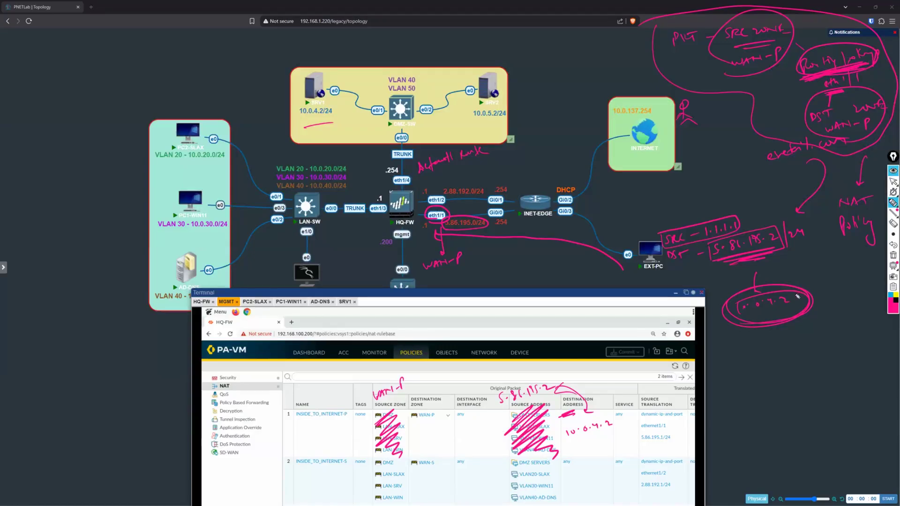
drag(727, 262, 771, 253)
drag(752, 286, 757, 283)
Step: Write 5.86.195.3 leading to 10.0.5.2, then bracket the 5.86.195.2 and 10.0.4.2 pair and label it 1:1
mouse_move(748, 363)
mouse_down()
mouse_move(764, 375)
mouse_move(823, 370)
mouse_move(759, 424)
mouse_move(820, 415)
mouse_up()
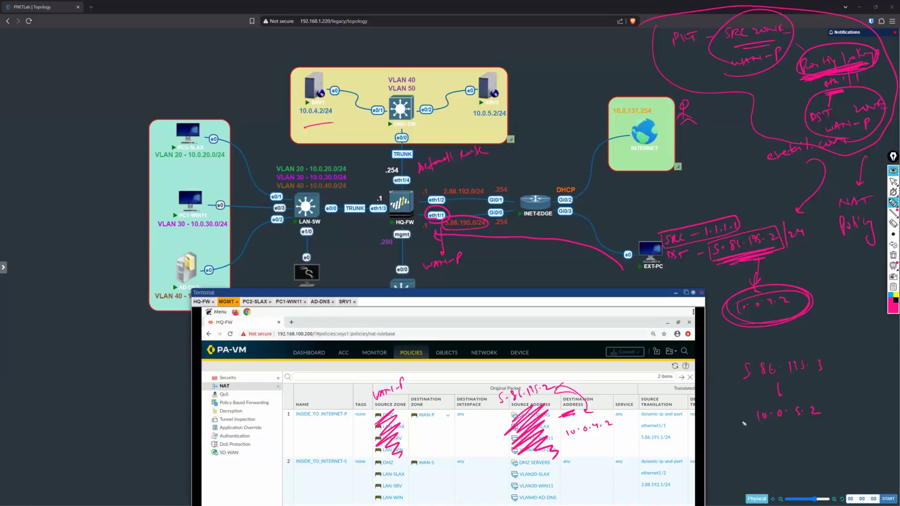
mouse_move(809, 239)
mouse_down()
mouse_move(827, 245)
mouse_move(821, 310)
mouse_up()
mouse_move(774, 267)
mouse_down()
mouse_move(774, 276)
mouse_move(784, 267)
mouse_up()
mouse_move(757, 262)
mouse_down()
mouse_move(754, 286)
mouse_move(772, 270)
mouse_up()
mouse_move(740, 305)
mouse_down()
mouse_move(793, 294)
mouse_move(772, 304)
mouse_up()
drag(752, 333, 746, 345)
mouse_move(754, 334)
mouse_down()
mouse_move(753, 349)
mouse_move(773, 344)
mouse_up()
click(759, 345)
drag(776, 336, 828, 341)
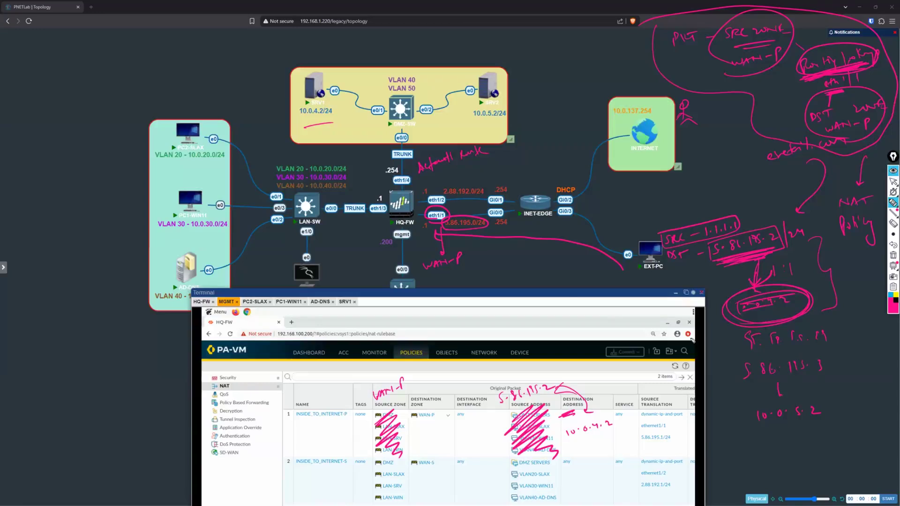
Step: Sketch a labelled box over DMZ-SW's e0/0 uplink and draw lines linking SRV1 and SRV2 to the switch
mouse_move(387, 141)
mouse_down()
mouse_move(433, 149)
mouse_move(416, 142)
mouse_up()
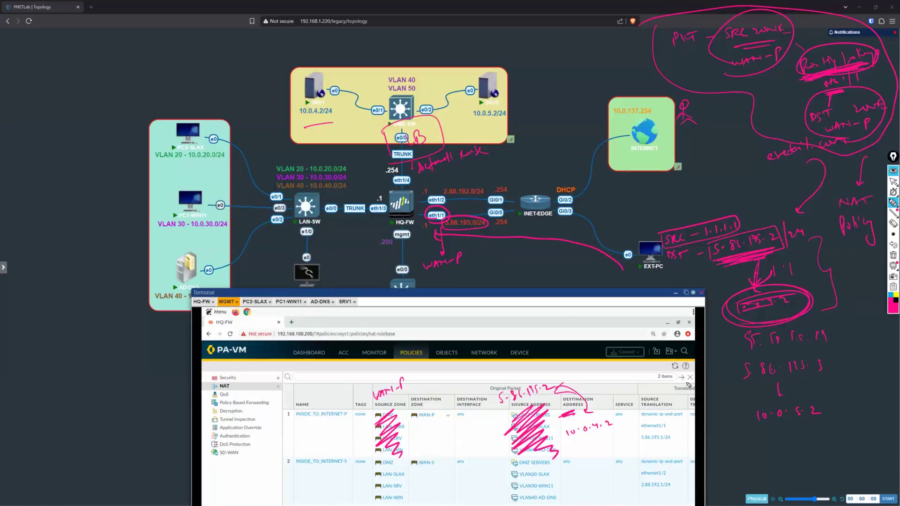
mouse_move(304, 74)
mouse_down()
mouse_move(380, 119)
mouse_move(405, 53)
mouse_up()
drag(473, 56, 416, 113)
drag(417, 112, 499, 83)
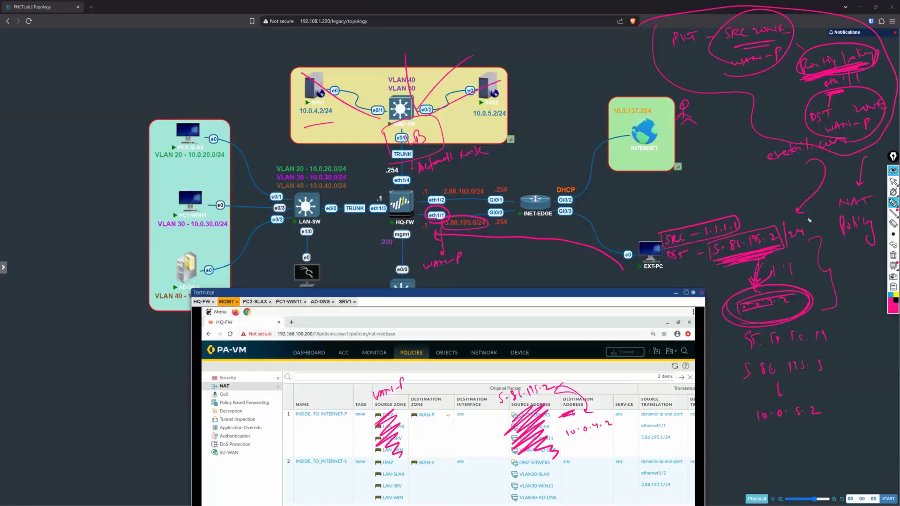
Step: Clear all drawn annotations and move the terminal window up to expose the full NAT rulebase
click(889, 182)
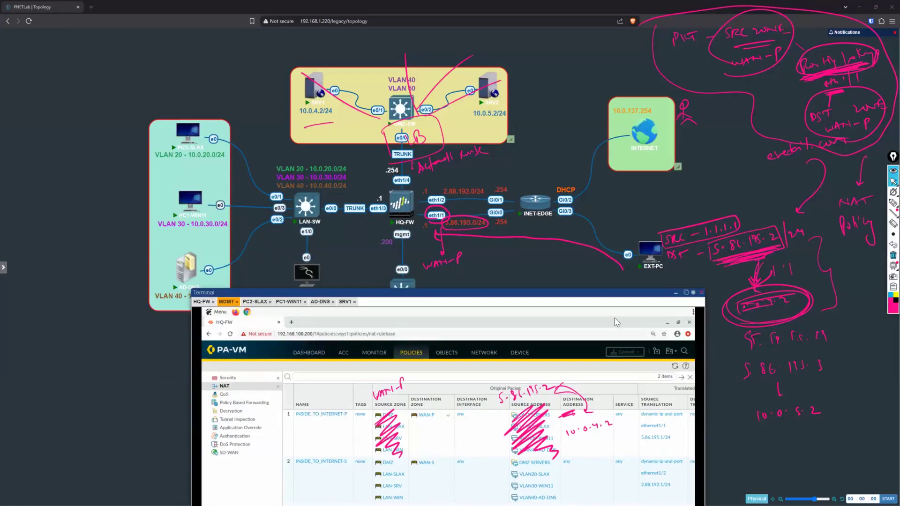
click(891, 256)
drag(439, 160, 432, 69)
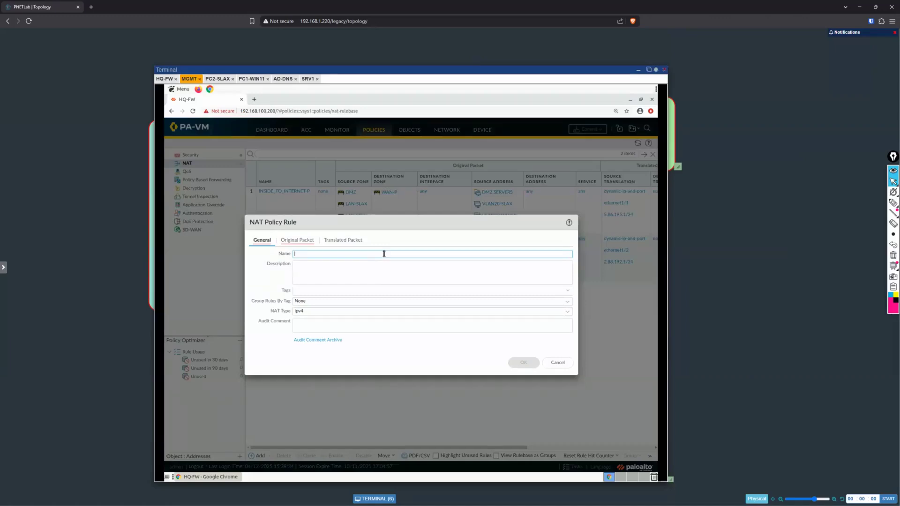
Step: Name the new NAT policy rule INTERNET_TO_DMZ
text(INTER)
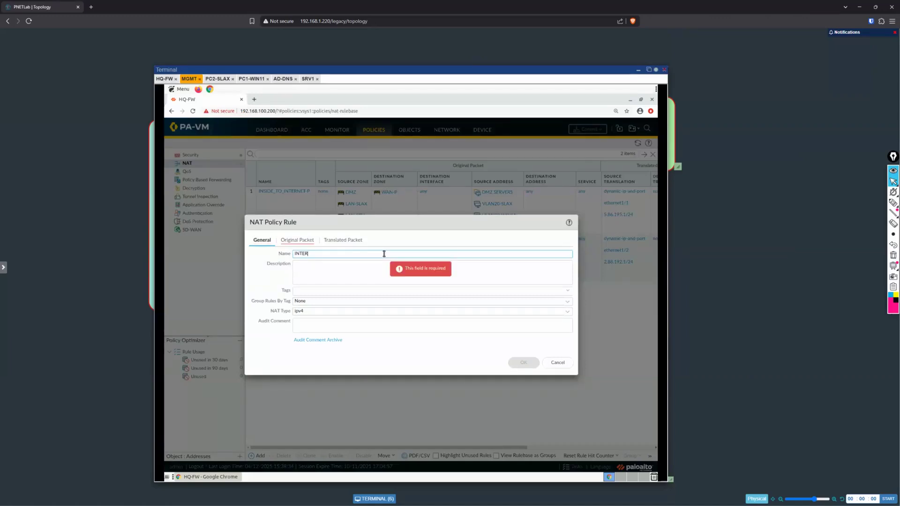
text(NET_)
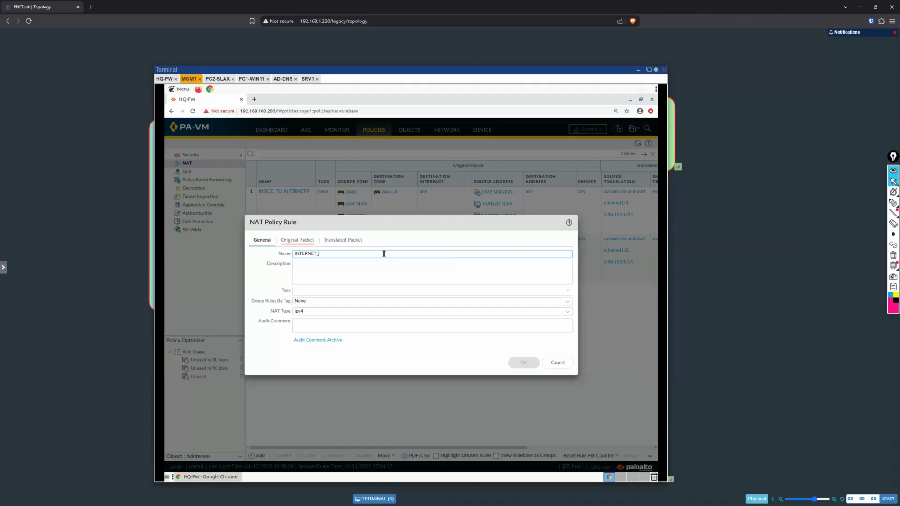
text(TO_DMZ)
key(Tab)
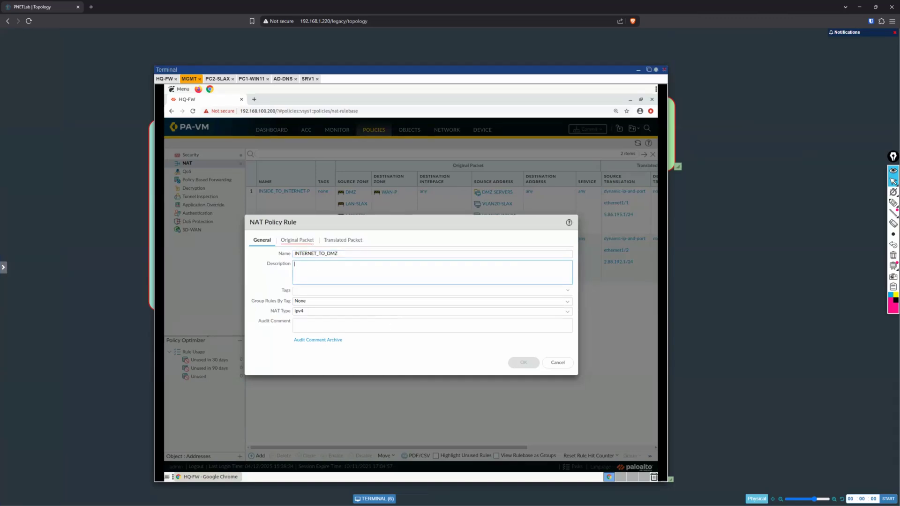
Step: Set both the source zone and the destination zone of the rule's original packet to WAN-P
click(297, 240)
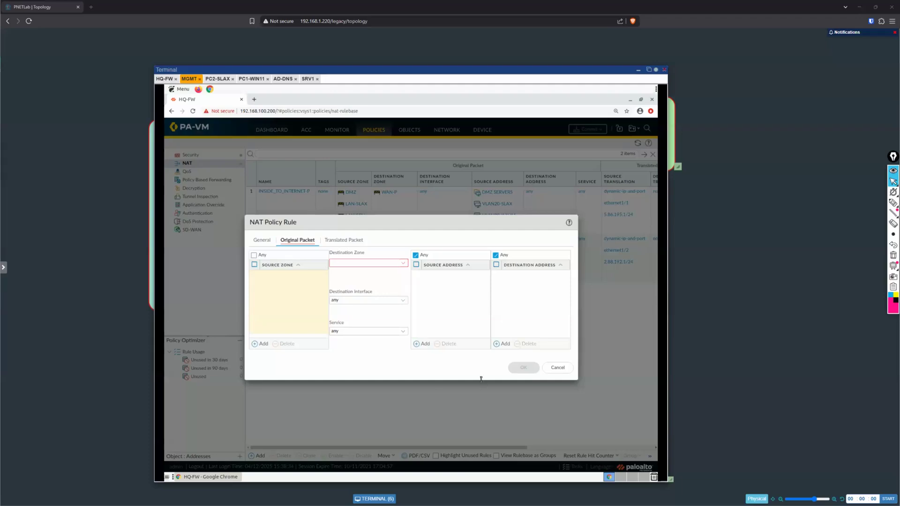
click(256, 343)
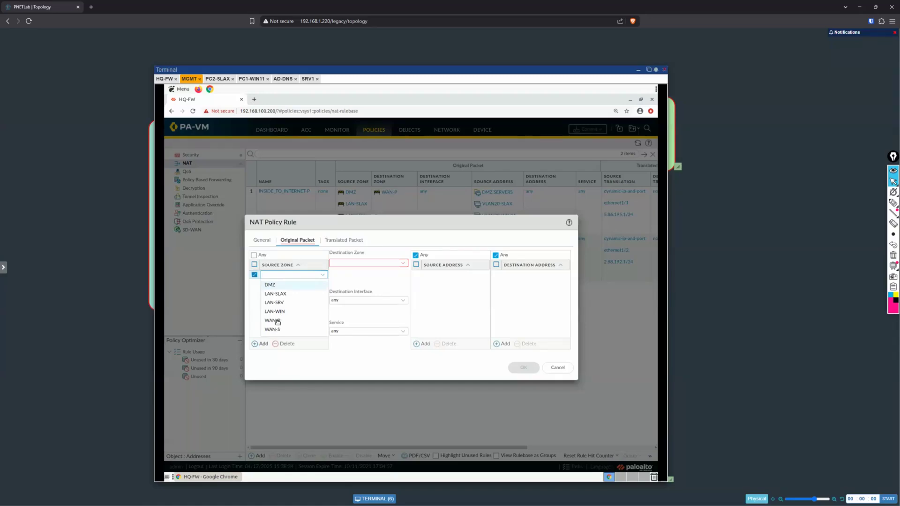
click(277, 322)
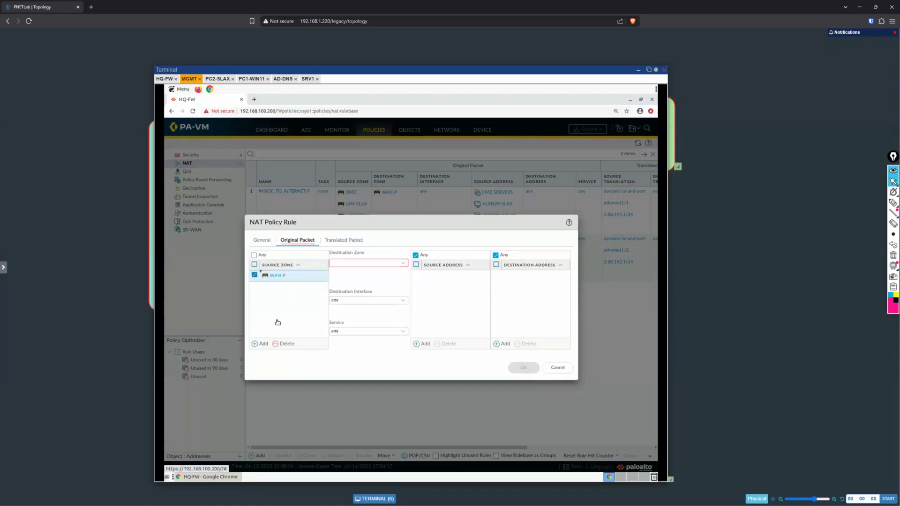
click(405, 264)
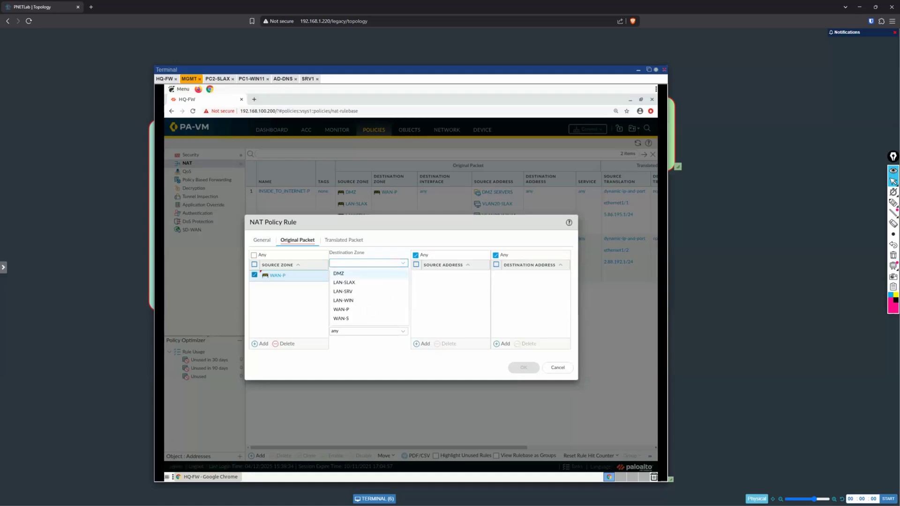
click(358, 310)
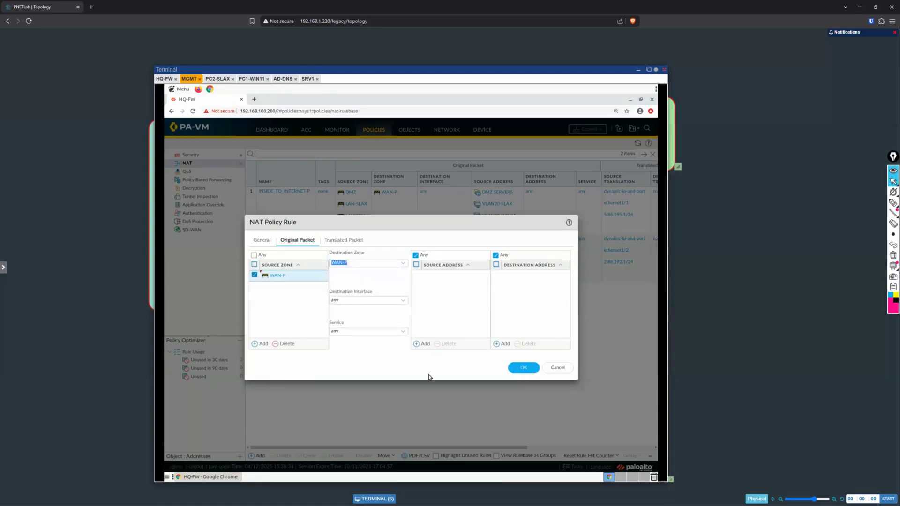
click(358, 270)
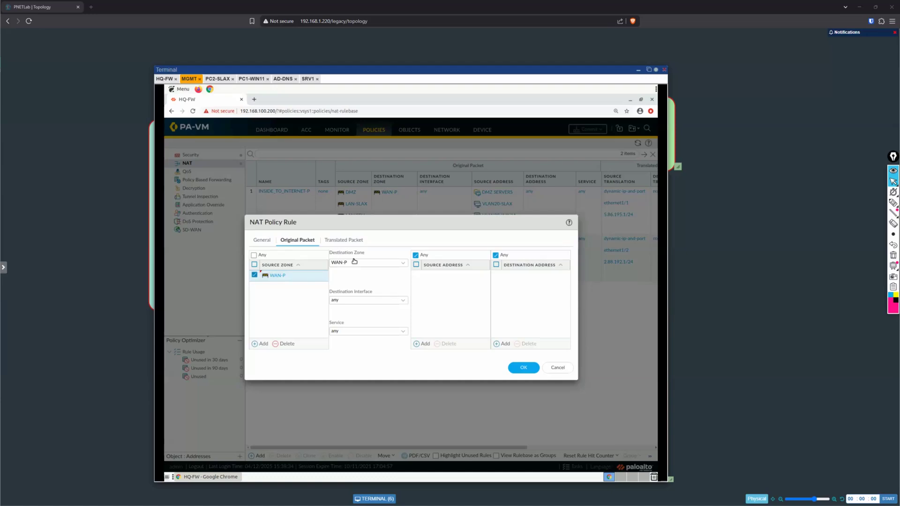
Step: Set the original packet's destination interface to ethernet1/1
click(404, 301)
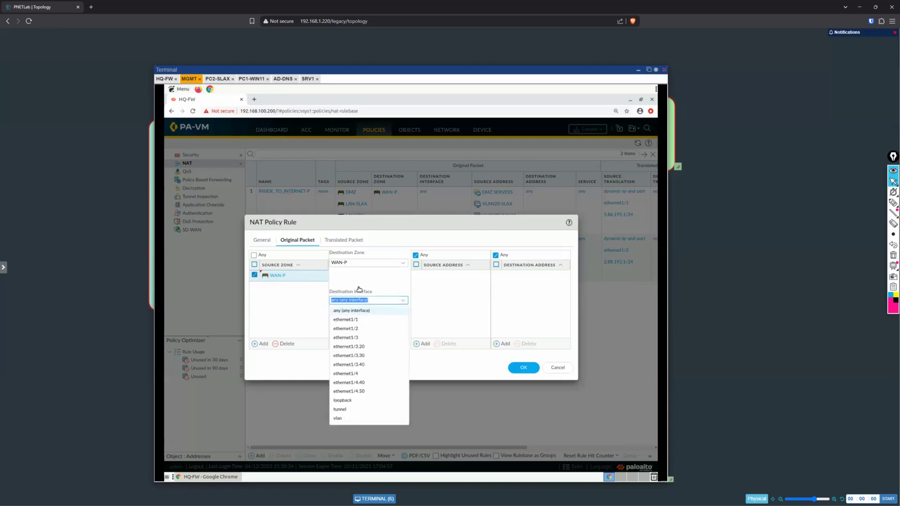
key(Down)
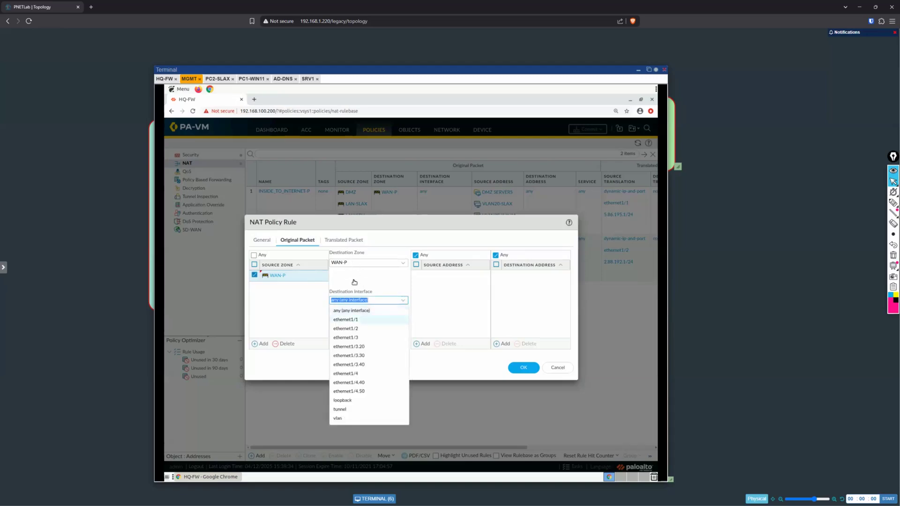
key(Return)
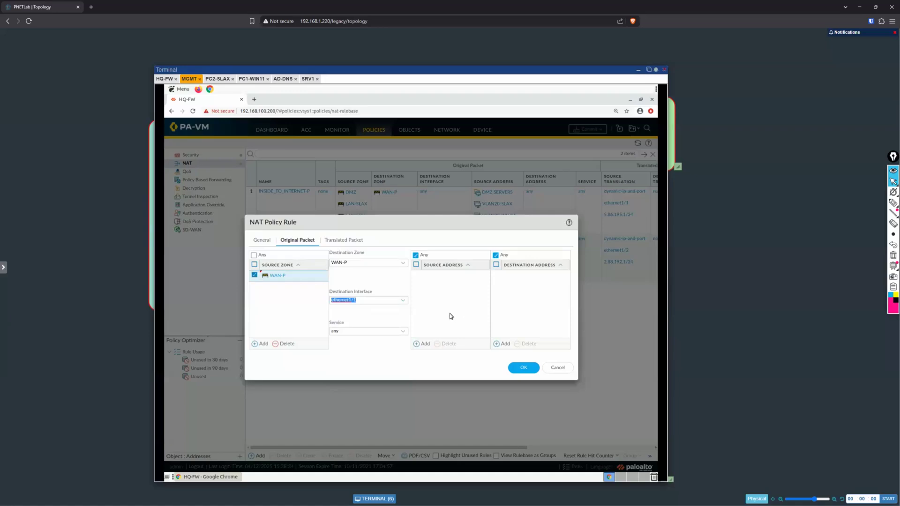
click(449, 286)
Step: Check the topology behind the terminal window and add 5.86.195.2 as the original packet's destination address
click(498, 345)
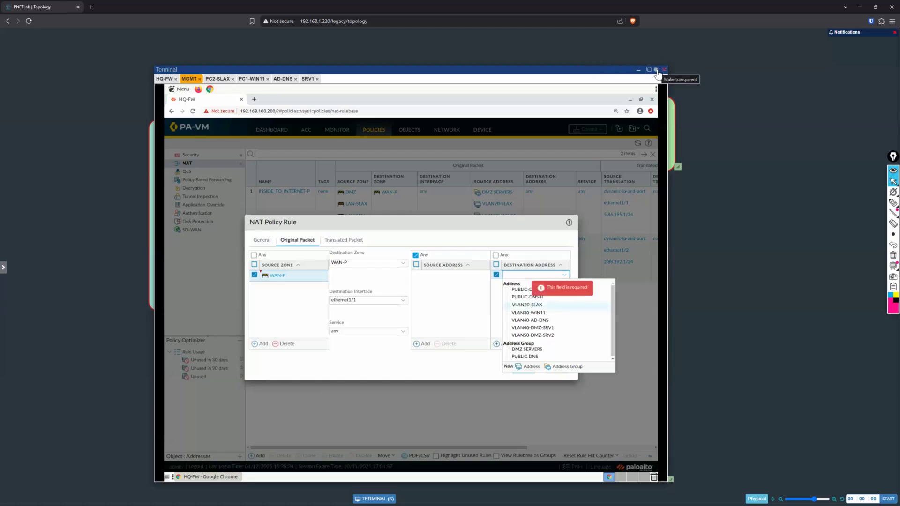
click(656, 72)
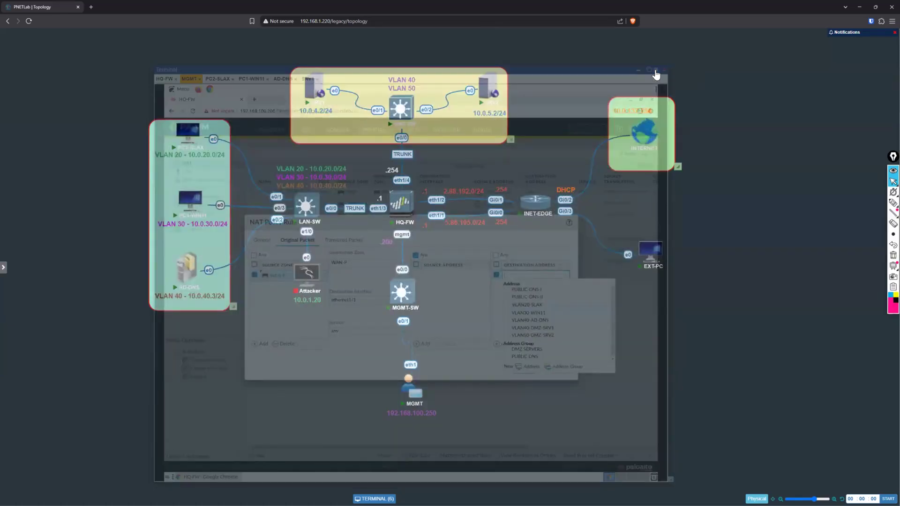
click(656, 72)
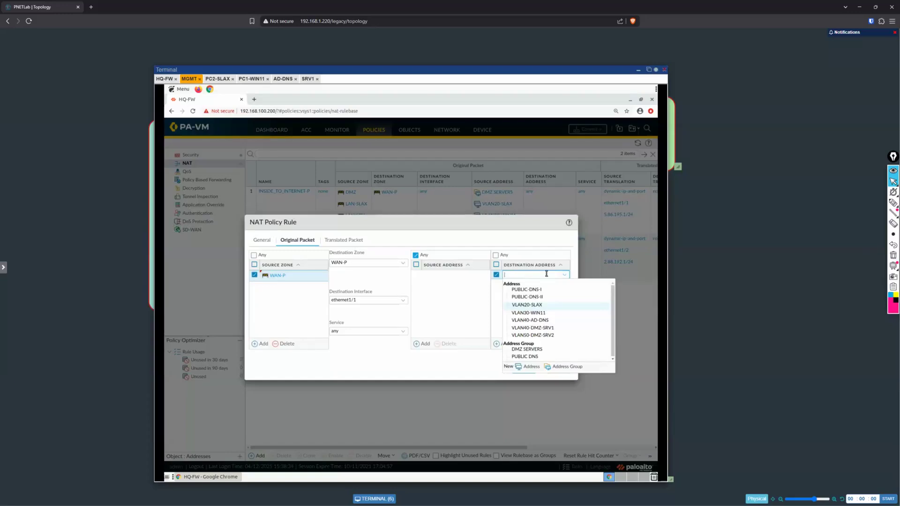
text(5.8)
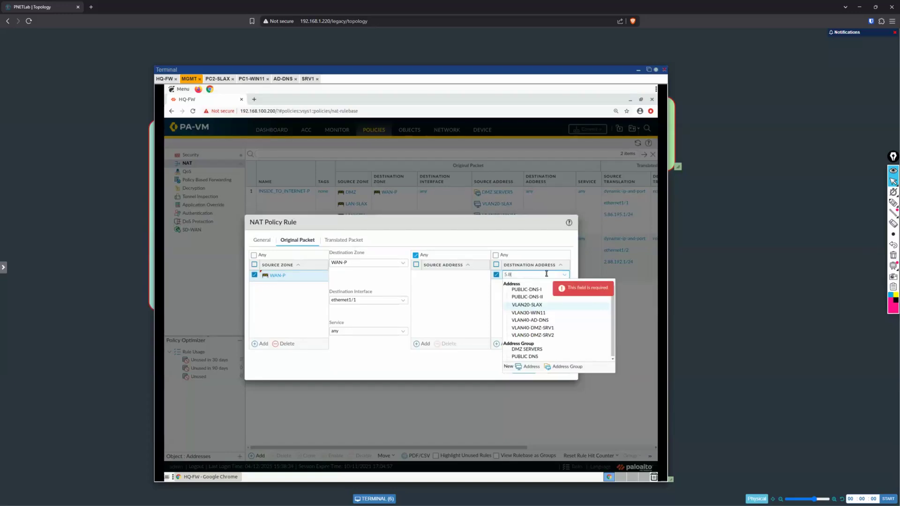
text(6.195)
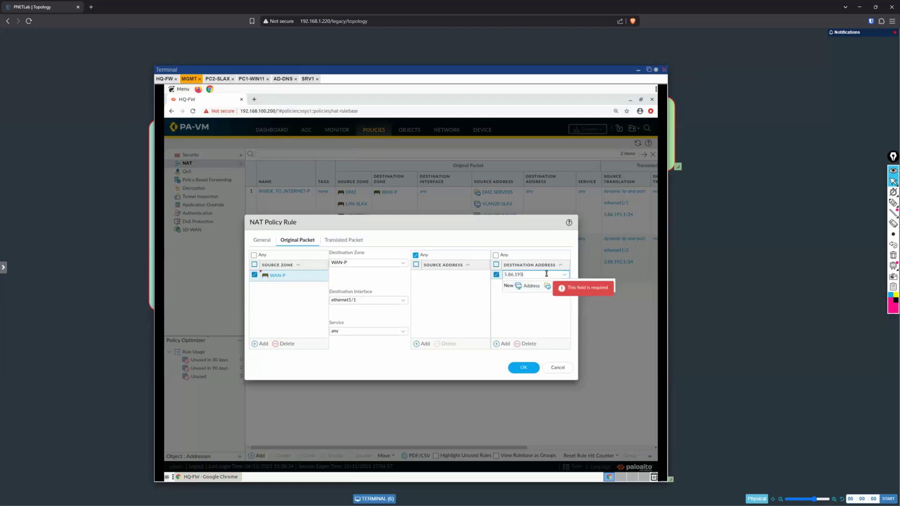
text(.2)
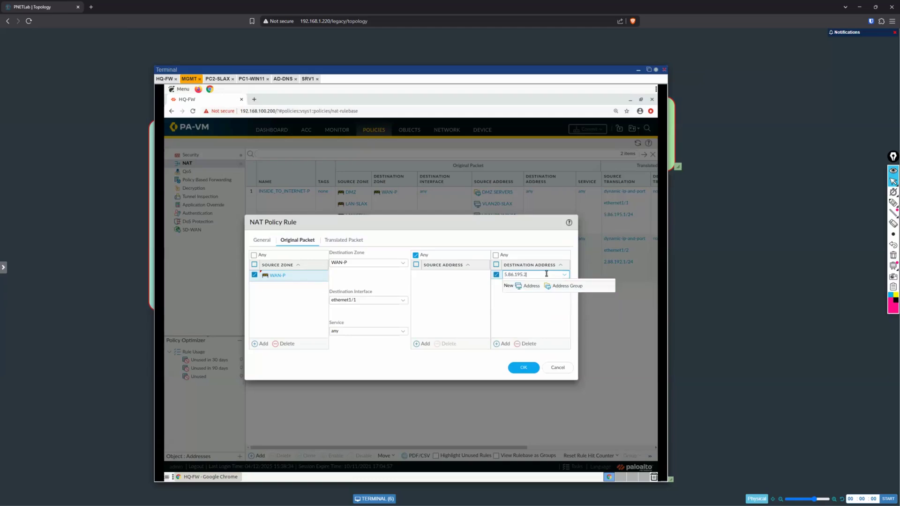
click(536, 314)
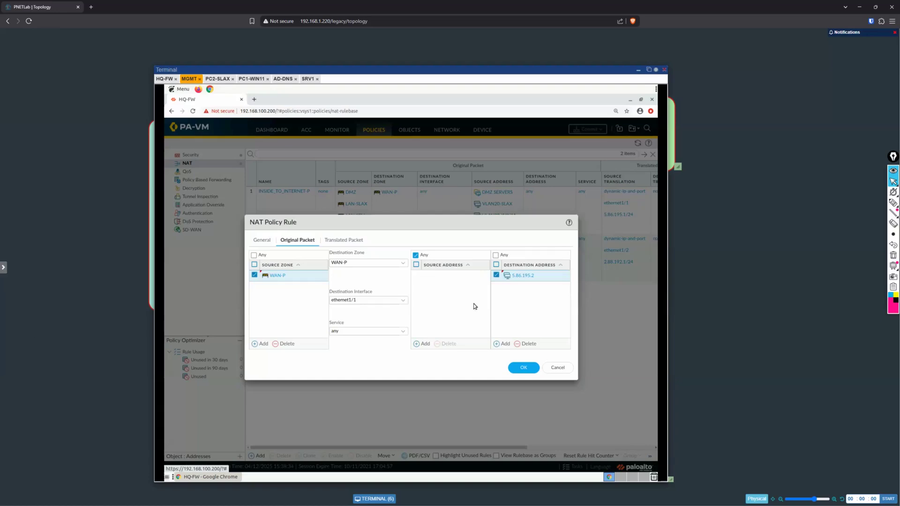
Step: Configure Static IP destination address translation to VLAN40-DMZ-SRV1 and save the NAT rule
click(334, 241)
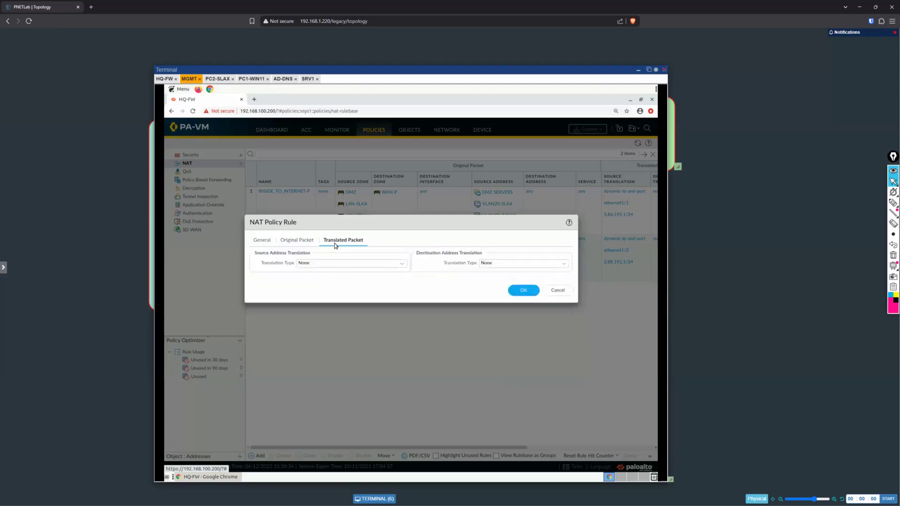
click(565, 265)
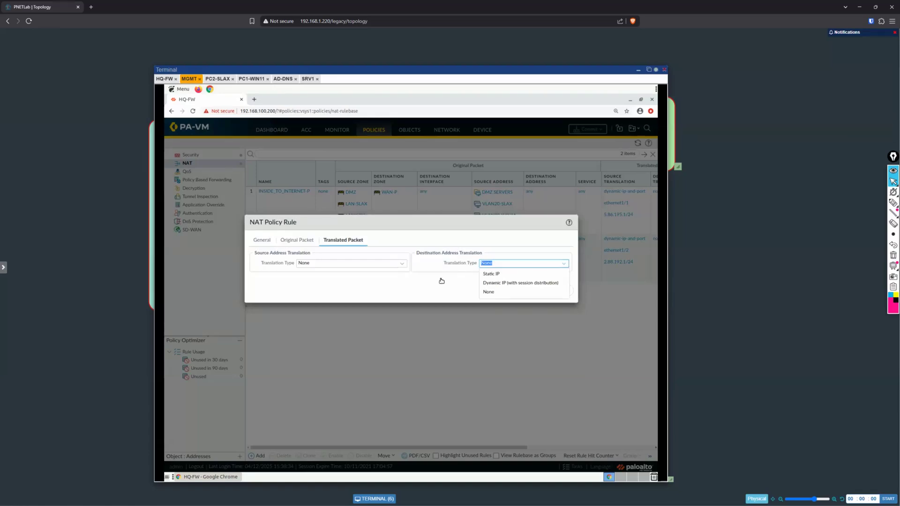
click(519, 275)
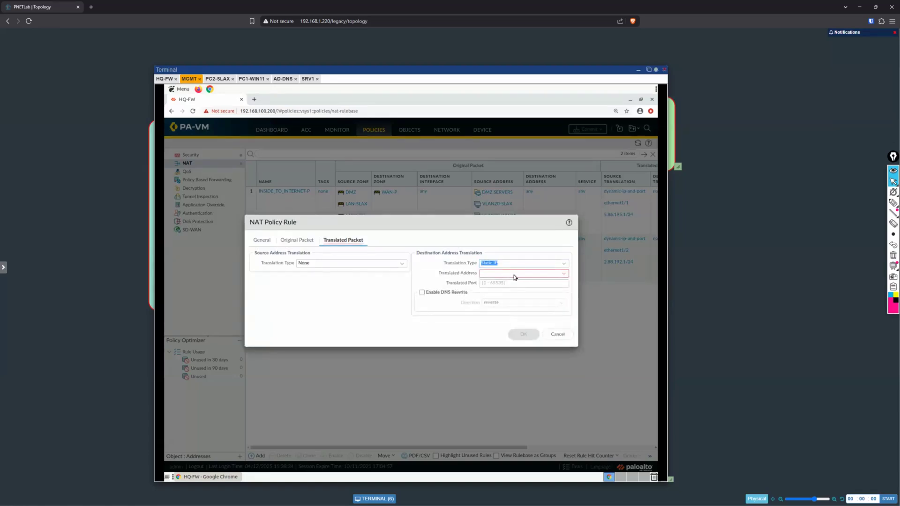
click(564, 274)
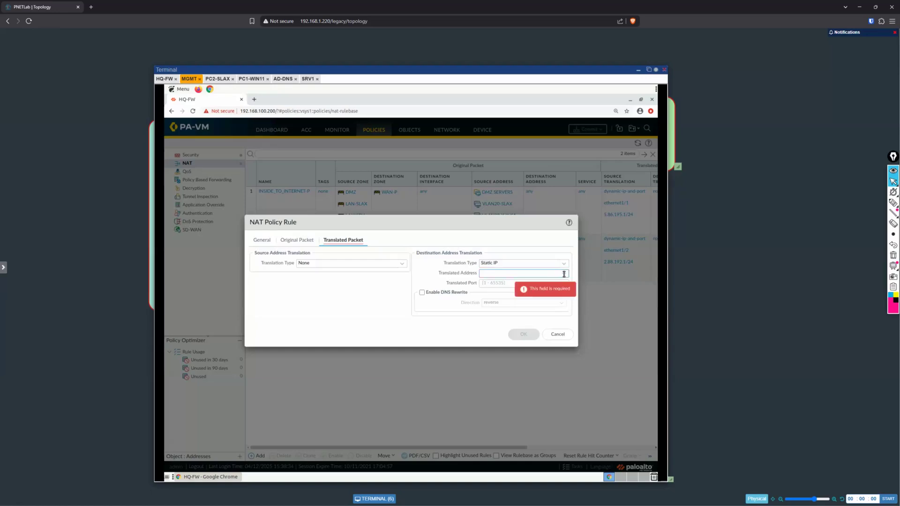
click(564, 274)
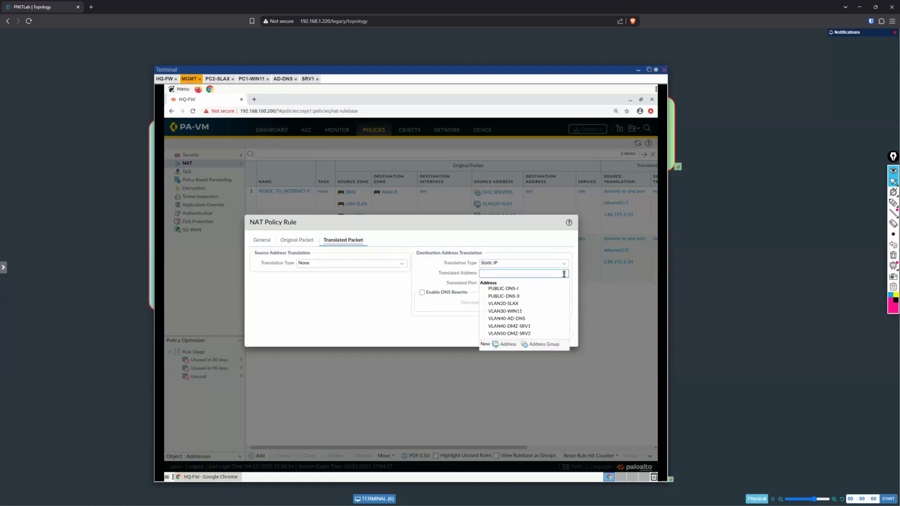
click(527, 327)
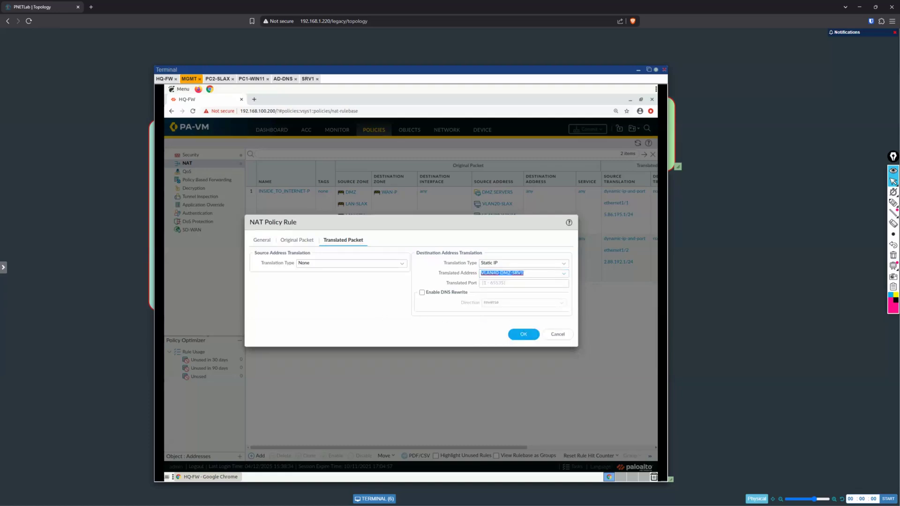
click(523, 334)
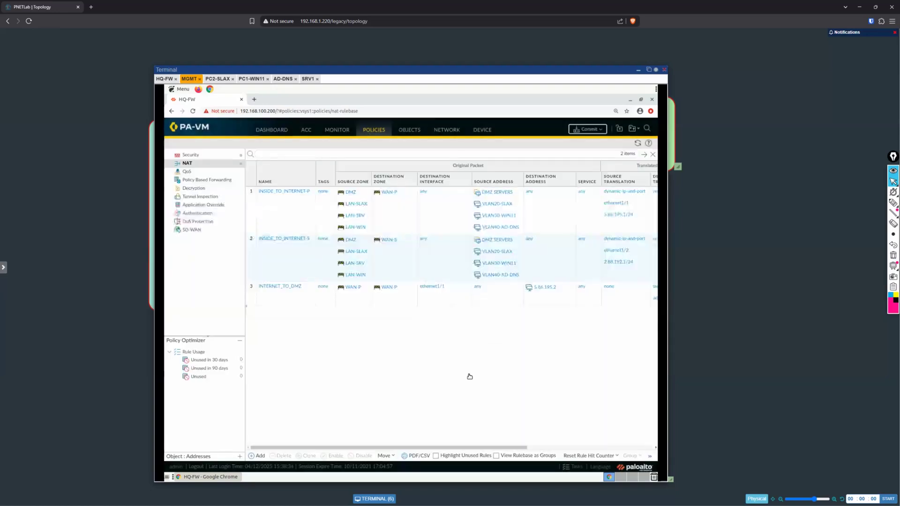
Step: Review the original and translated packet settings of the INTERNET_TO_DMZ rule in the NAT rulebase
click(656, 448)
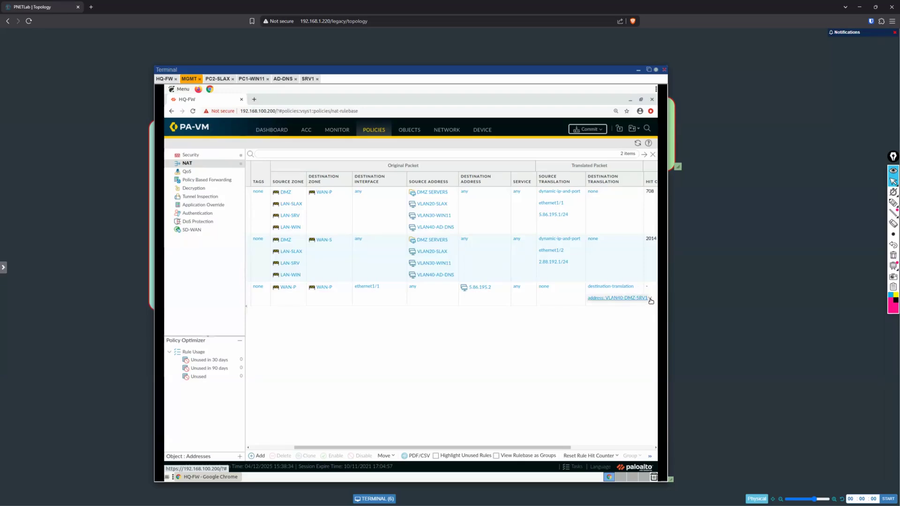
click(649, 299)
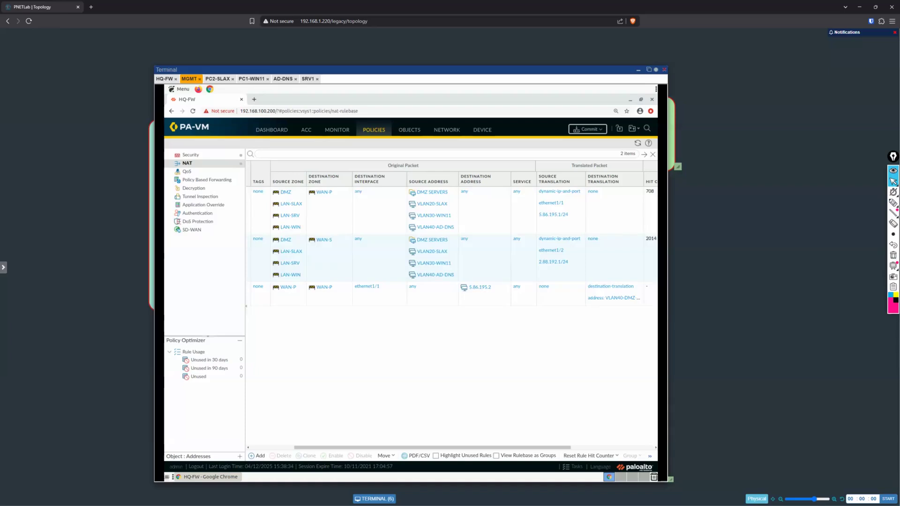
key(alt+Tab)
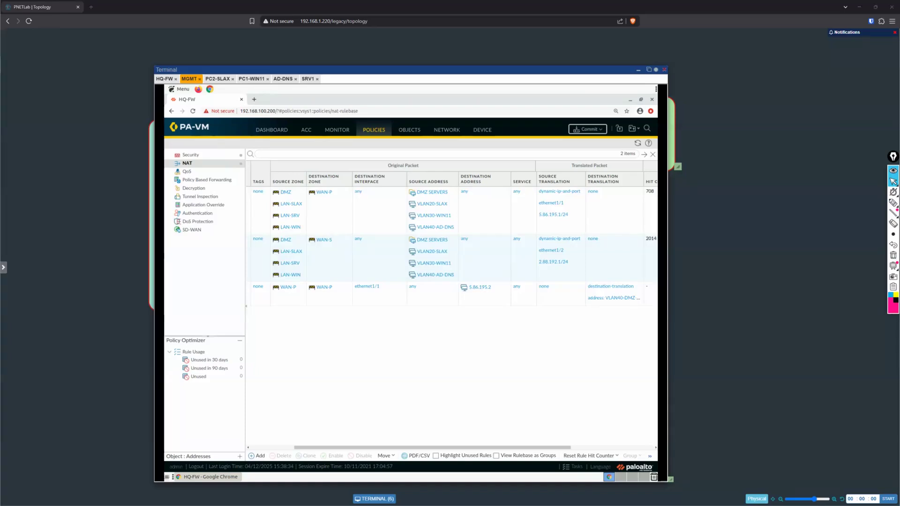
click(485, 358)
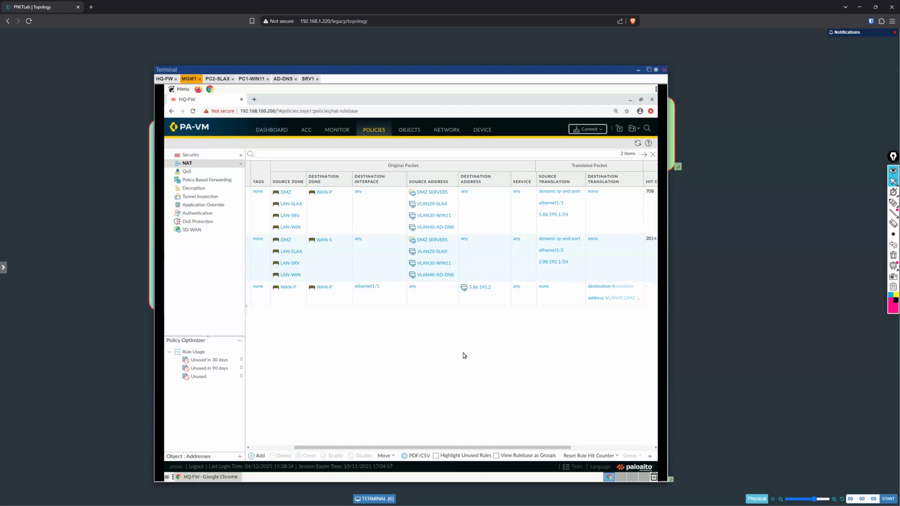
scroll(463, 355, left, 3)
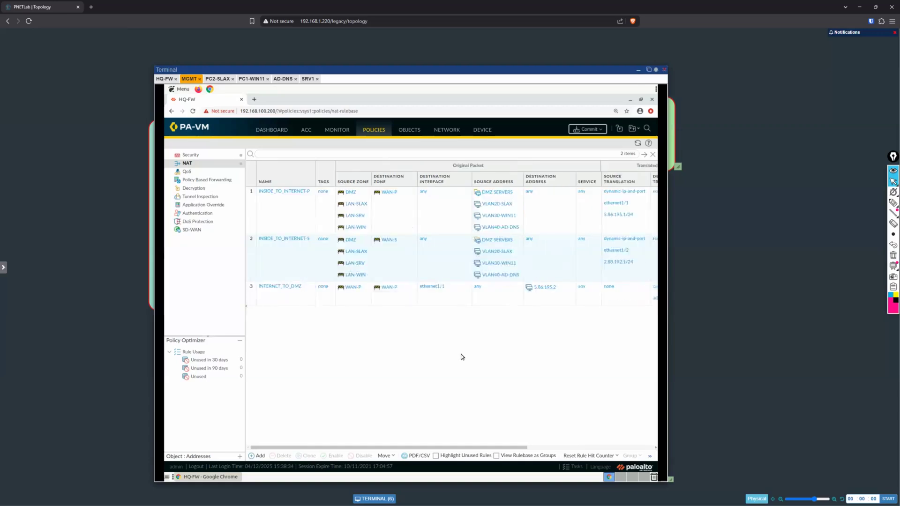
Step: Open the INTERNET_TO_DMZ rule and review its original packet and translated packet settings
click(282, 287)
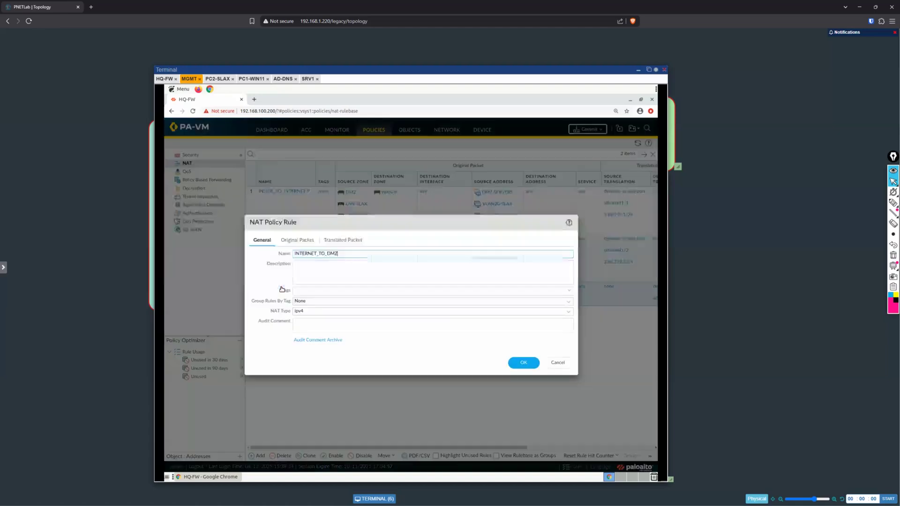
click(310, 242)
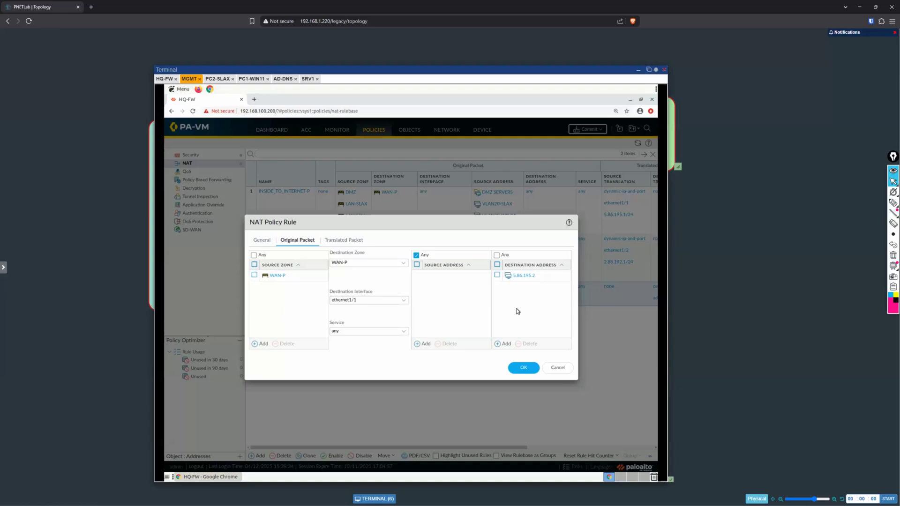
click(348, 240)
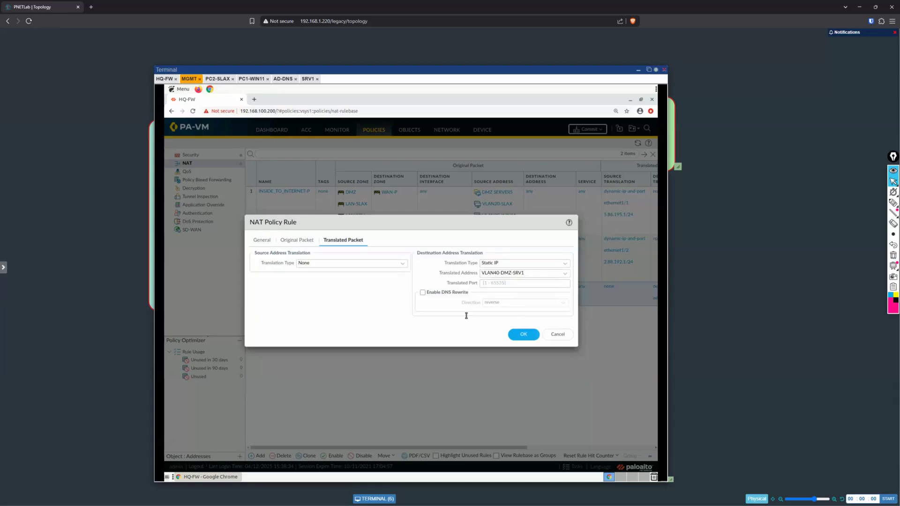
Step: Try 8443 as the translated port of the destination address translation and clear the field again
click(499, 283)
text(8443)
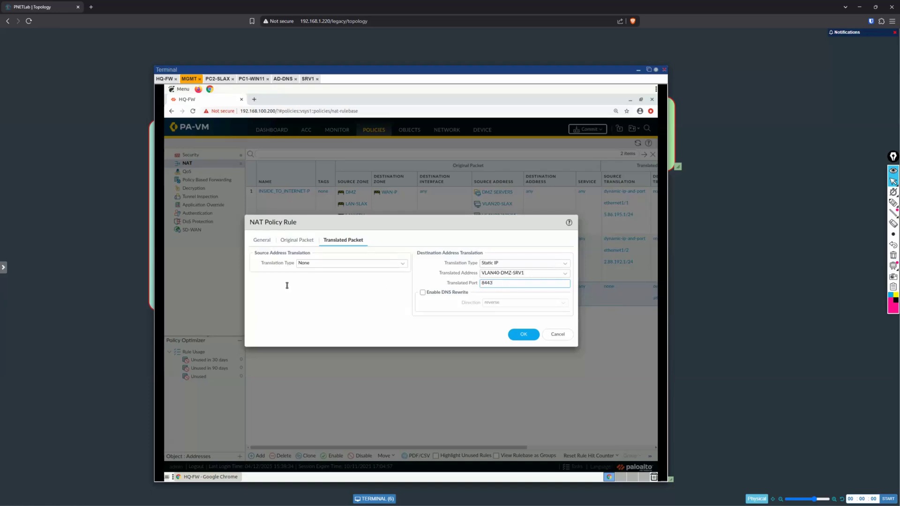
key(BackSpace)
key(BackSpace)
key(BackSpace)
key(BackSpace)
click(371, 301)
Step: Set the destination translation type to Dynamic IP (with session distribution), choose Round Robin and check the other session distribution methods
click(565, 267)
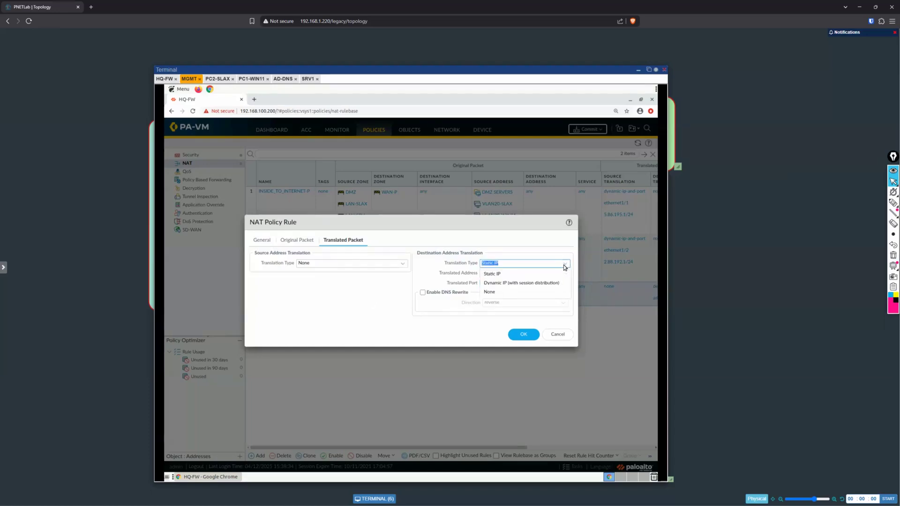
click(518, 283)
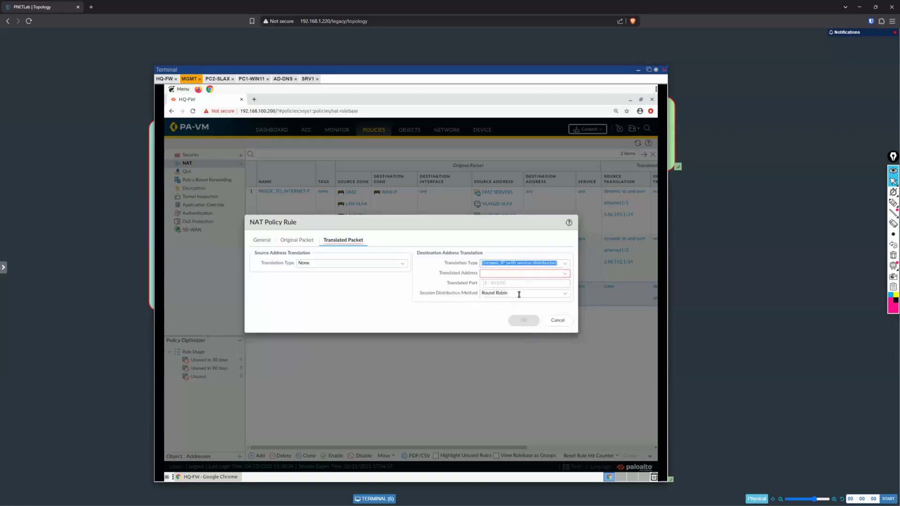
click(487, 284)
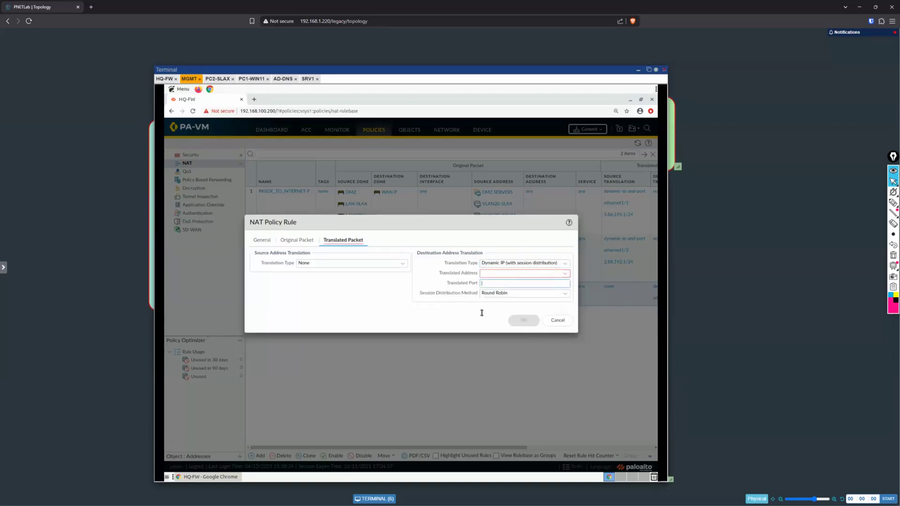
click(566, 294)
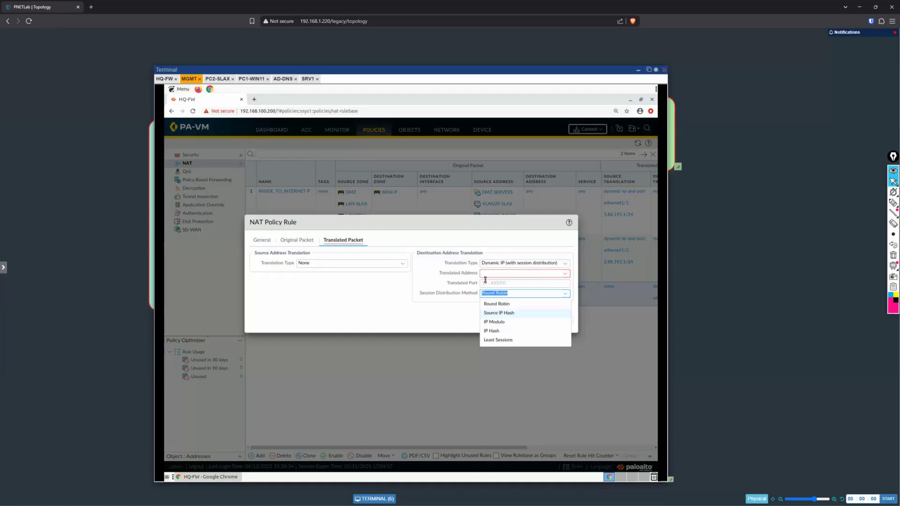
click(516, 303)
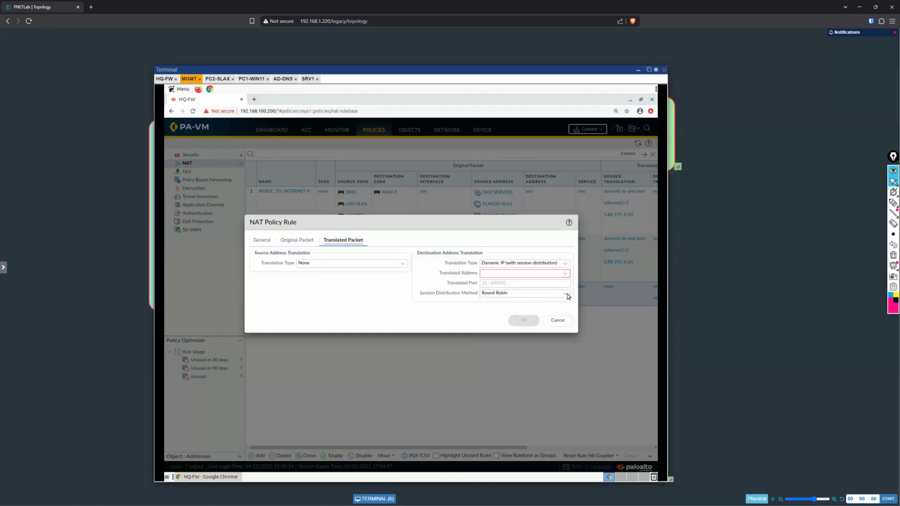
click(566, 294)
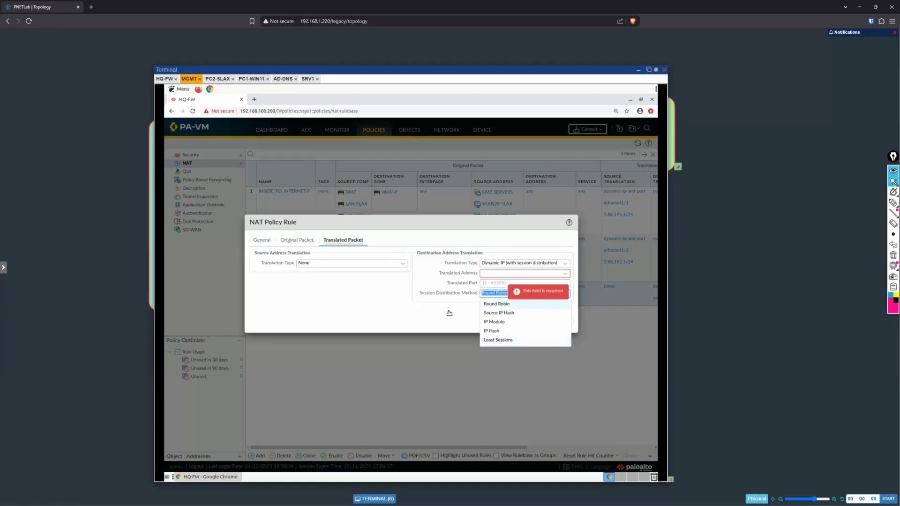
click(557, 257)
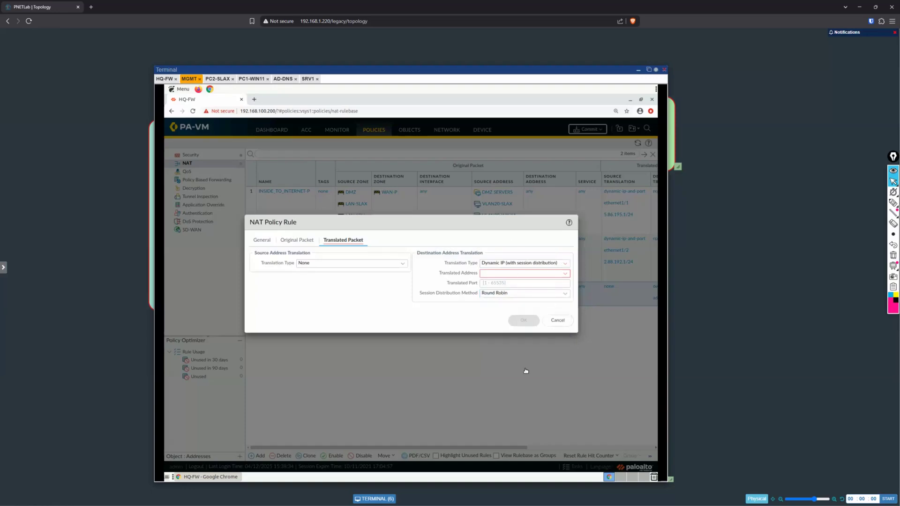
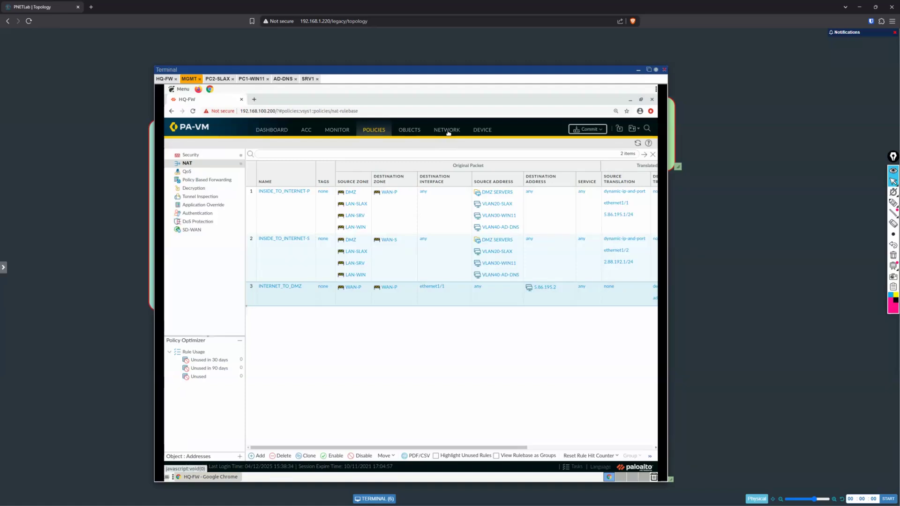
Step: Open the list of Ethernet interfaces and adjust its columns to fit their contents
click(448, 132)
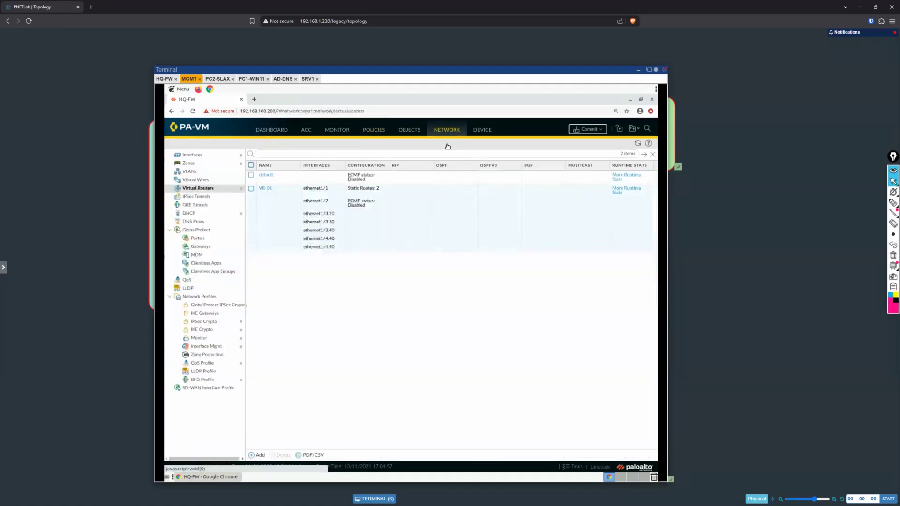
click(193, 157)
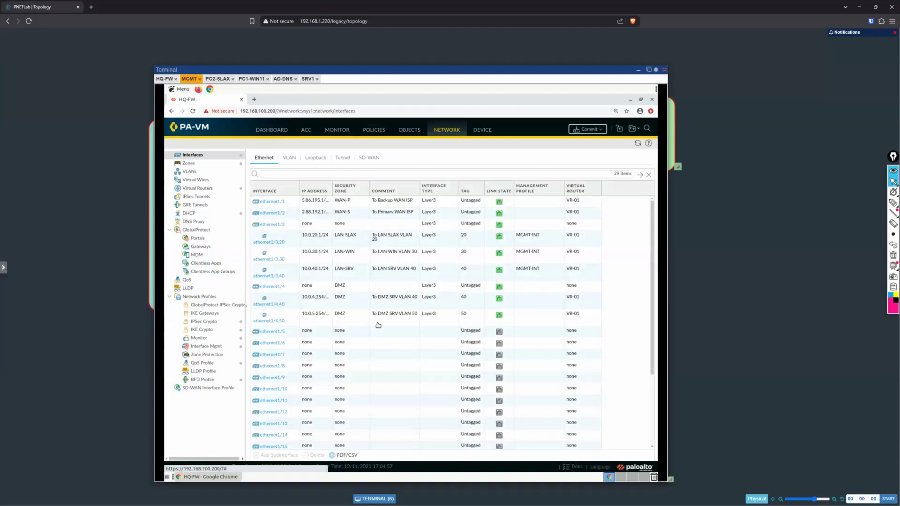
click(327, 194)
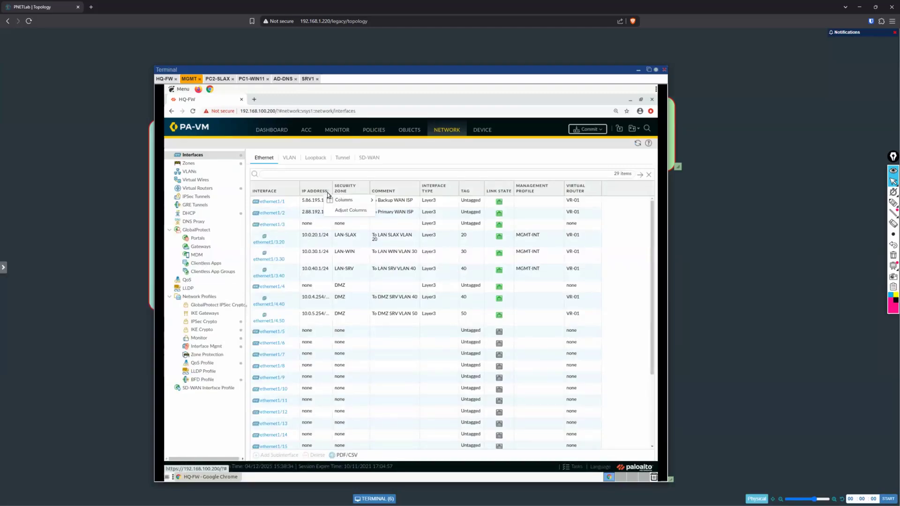
click(350, 210)
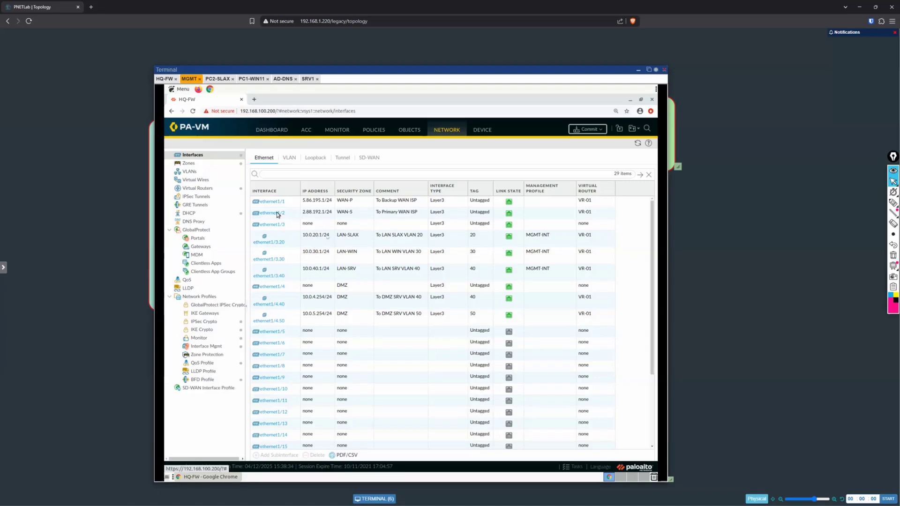
Step: Change the comment of interface ethernet1/2 to "To Backup WAN ISP"
mouse_move(274, 212)
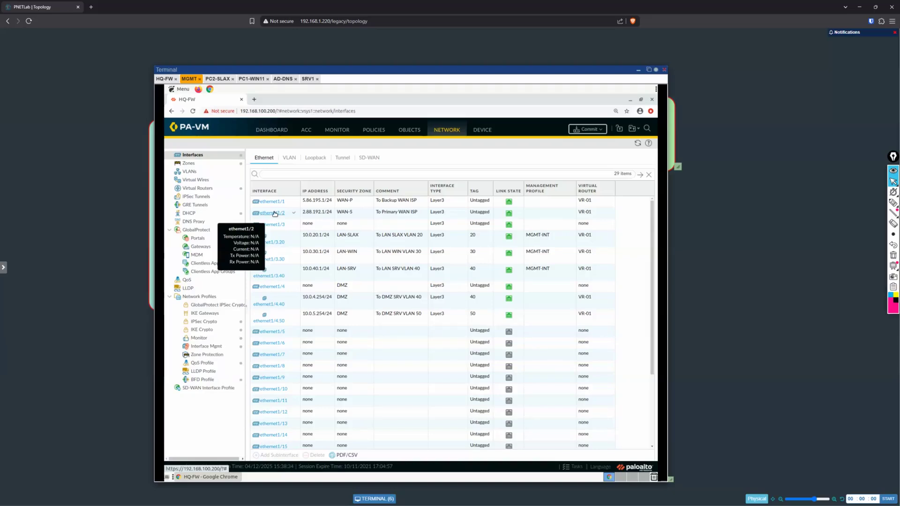
click(274, 212)
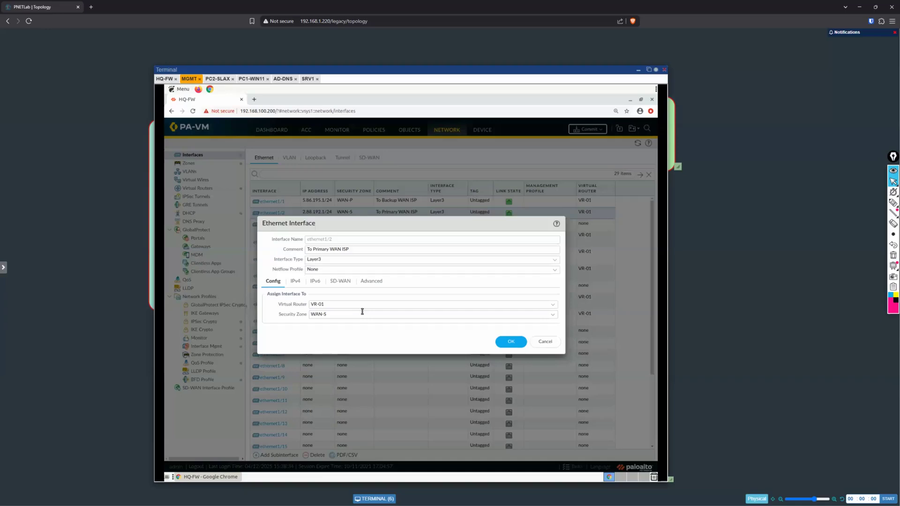
key(BackSpace)
key(BackSpace)
key(BackSpace)
key(BackSpace)
key(BackSpace)
key(BackSpace)
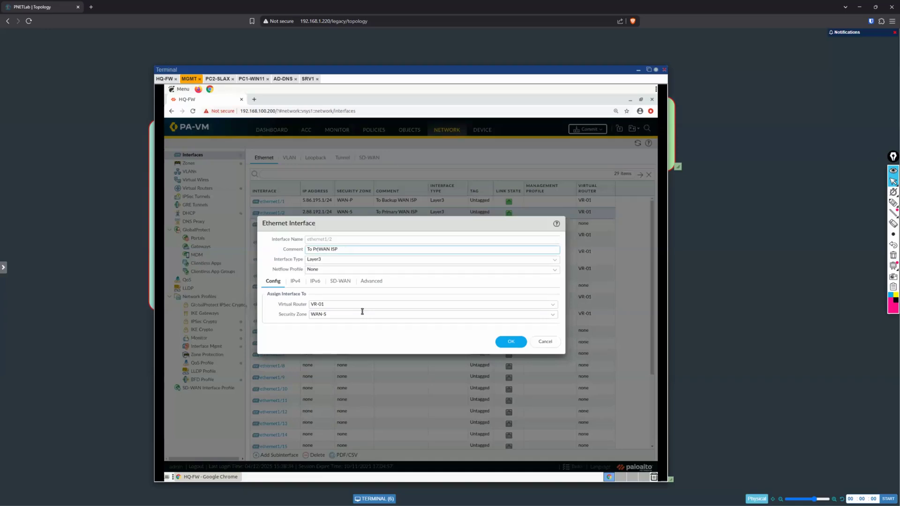
key(BackSpace)
key(BackSpace)
text(Backup)
Step: Delete the static IPv4 address 2.88.192.1/24 from ethernet1/2 and save the interface
click(295, 282)
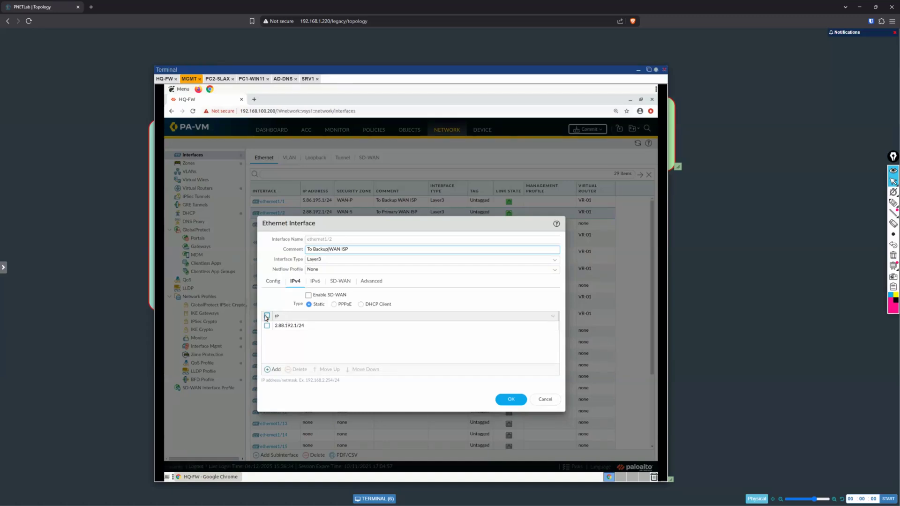
click(268, 370)
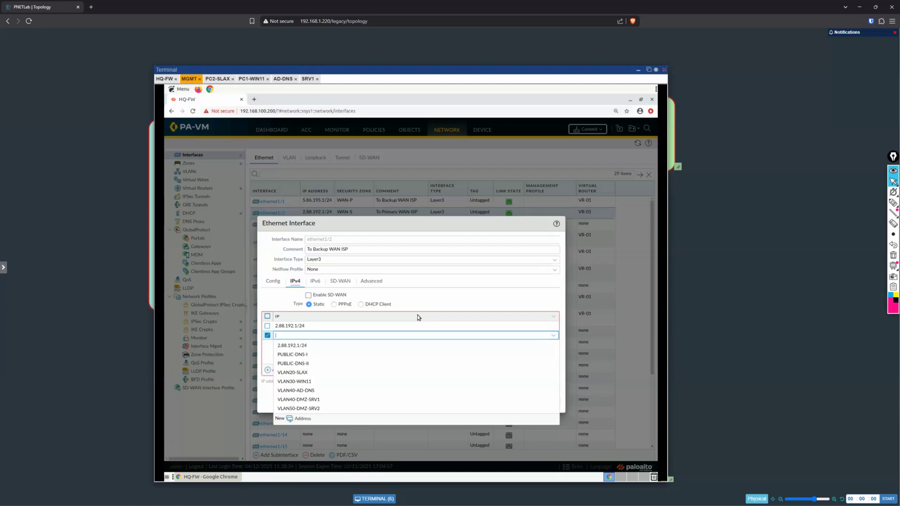
click(428, 304)
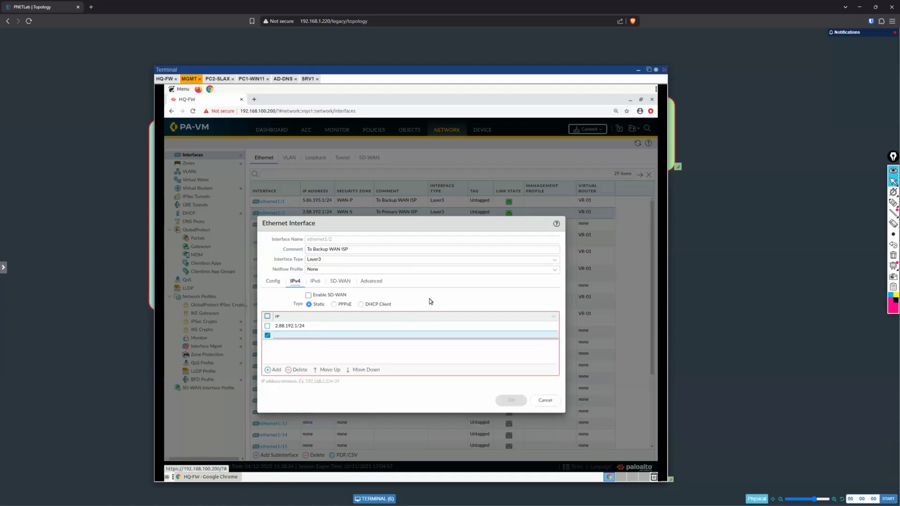
click(396, 353)
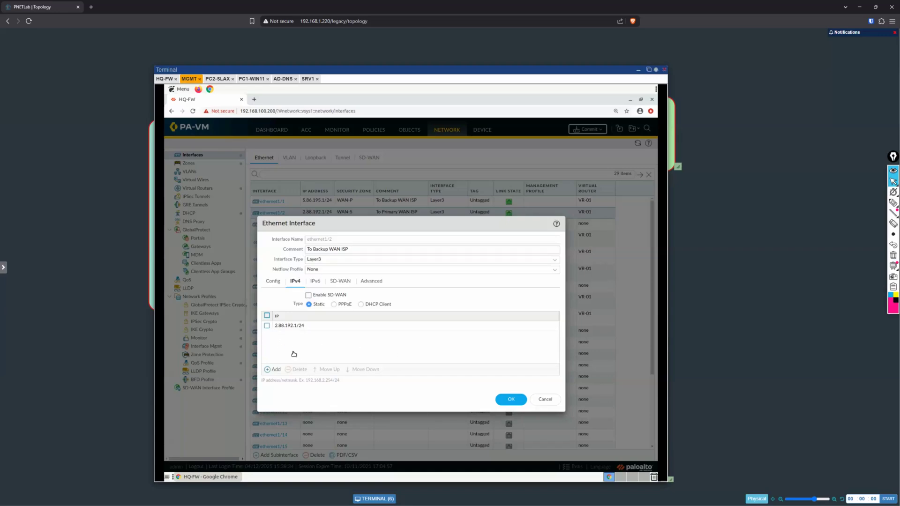
click(296, 370)
click(509, 399)
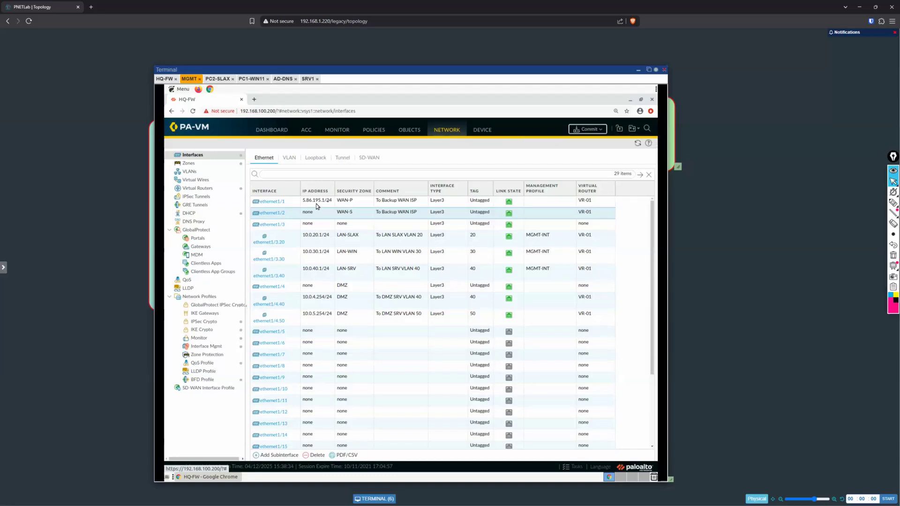
Step: Try to commit all pending changes and check the commit status details
click(588, 130)
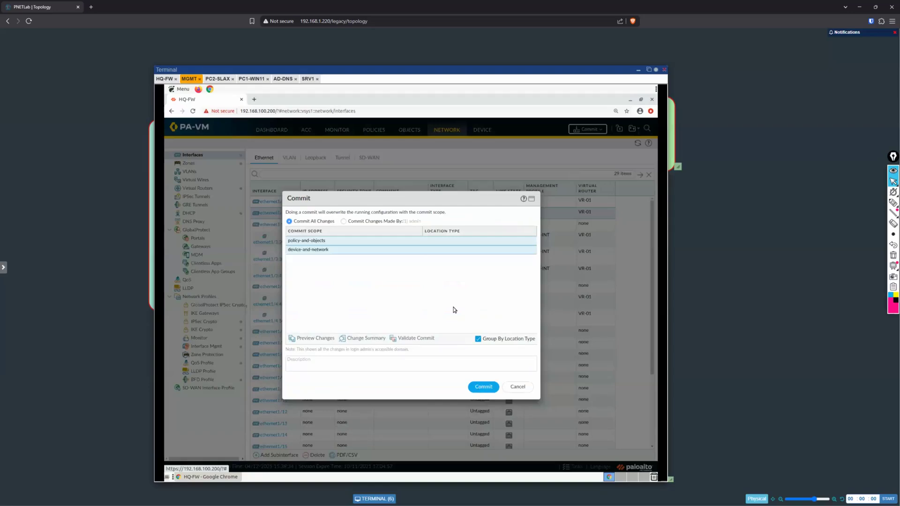
key(Return)
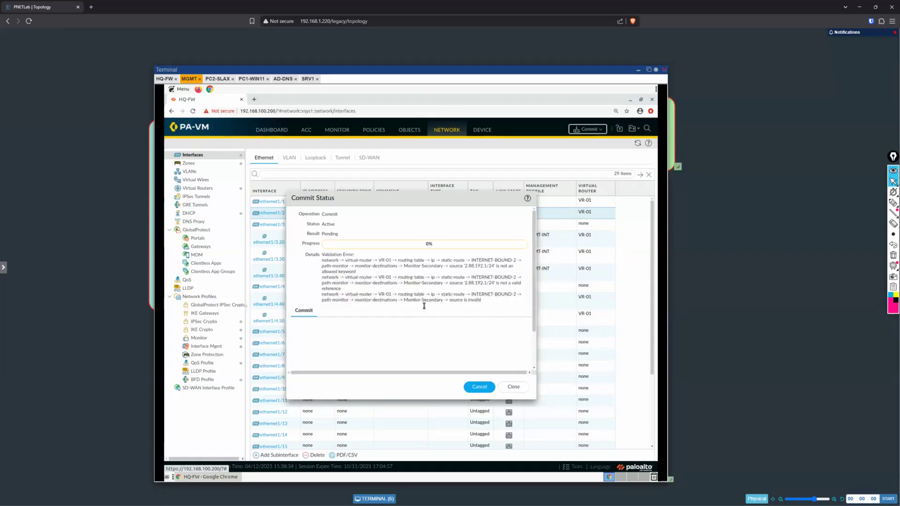
click(513, 387)
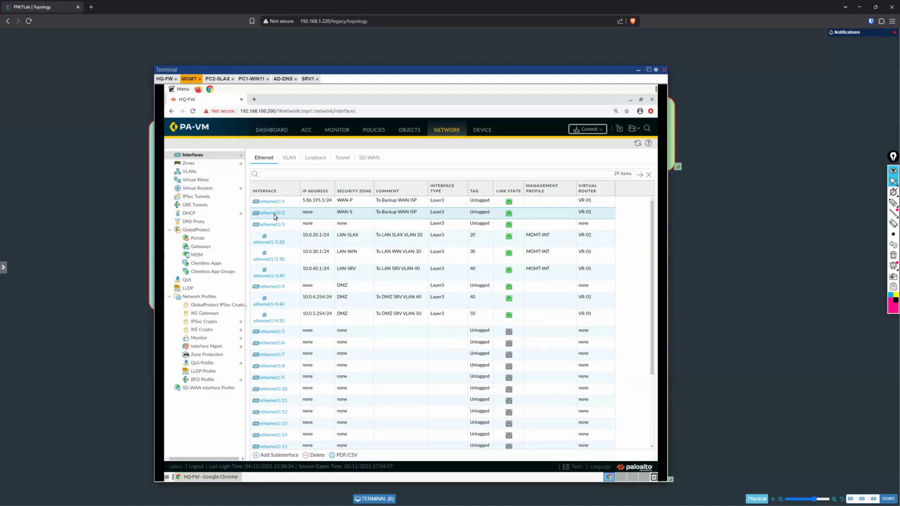
Step: Try to set the virtual router of ethernet1/2 to None, and leave the interface settings without saving
mouse_move(274, 215)
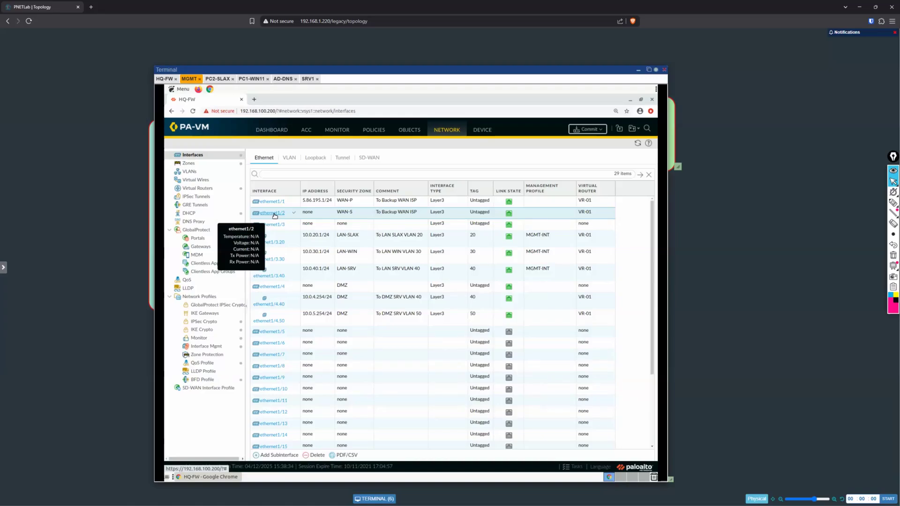
click(275, 214)
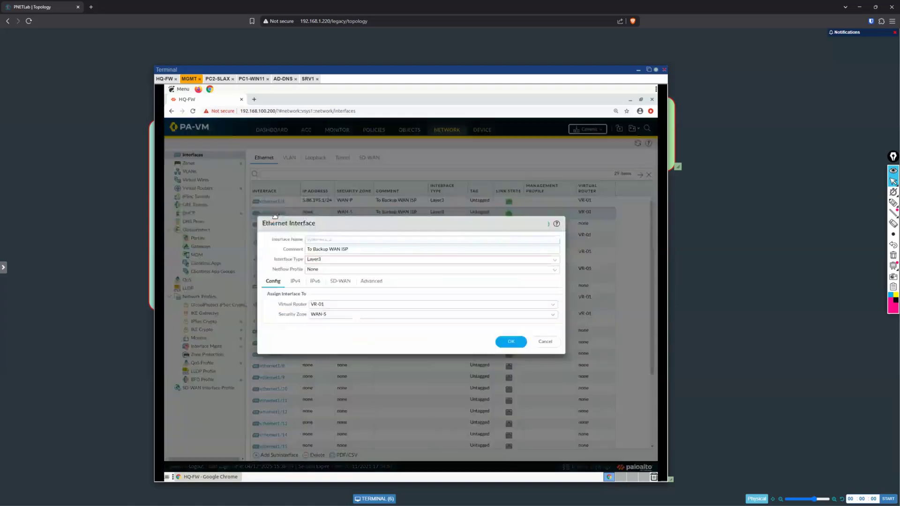
click(555, 304)
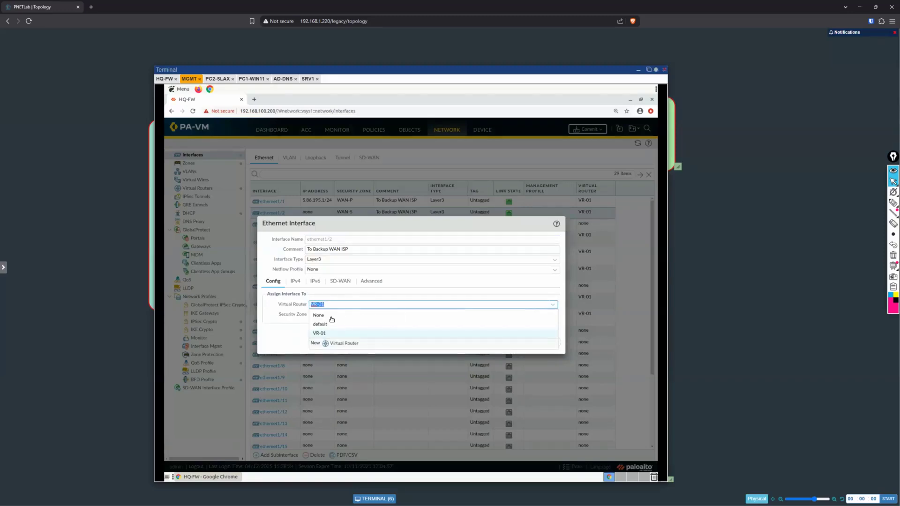
click(331, 317)
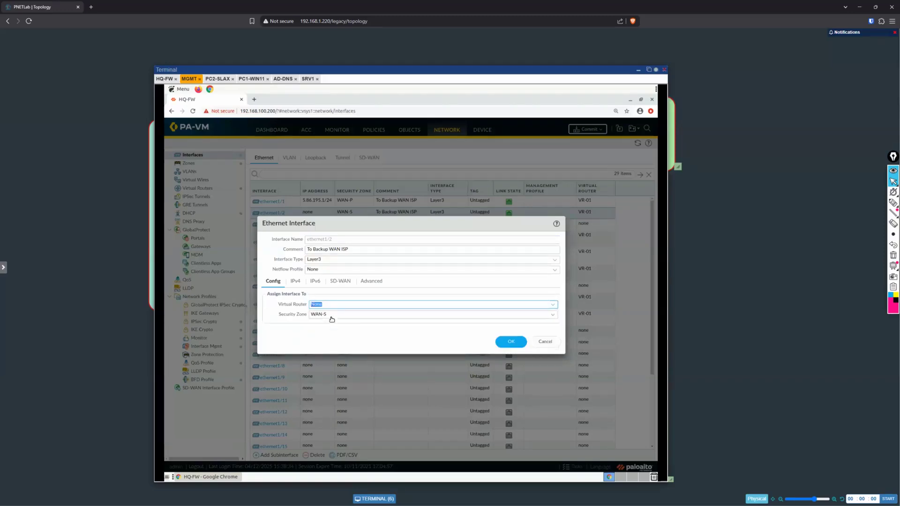
click(511, 342)
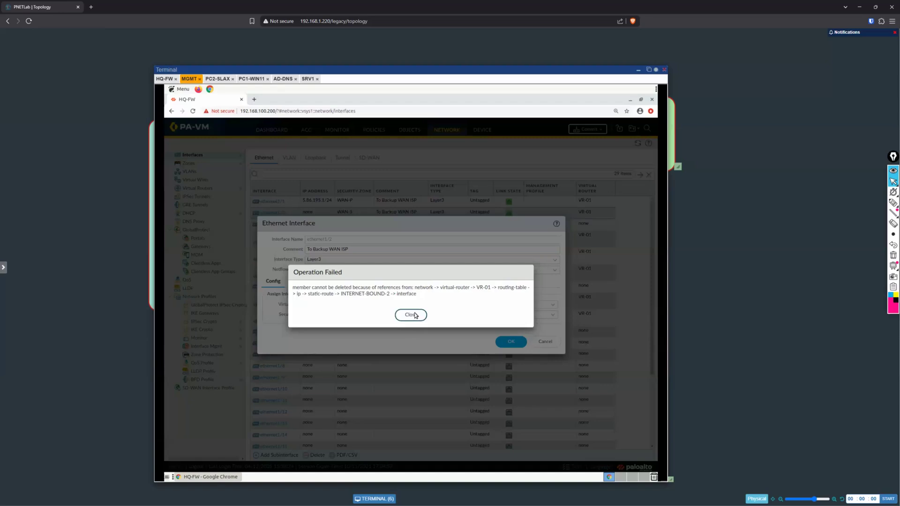
click(416, 316)
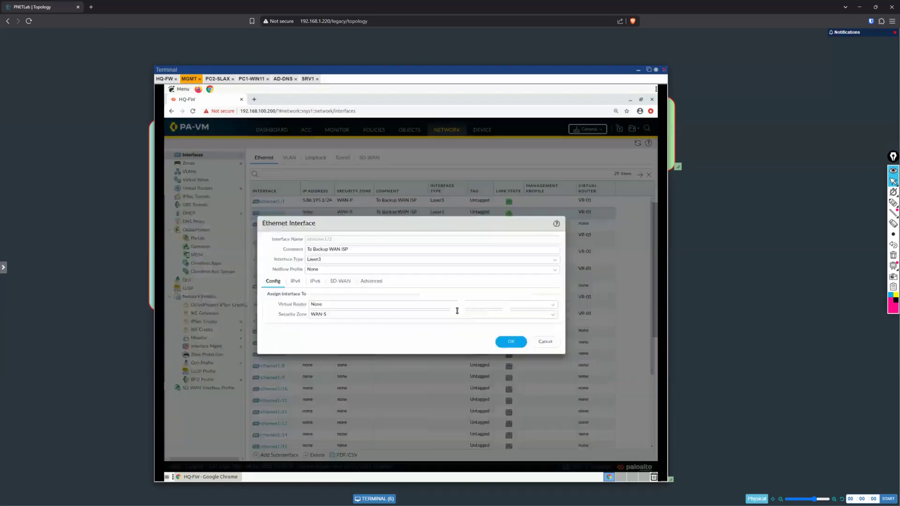
click(549, 344)
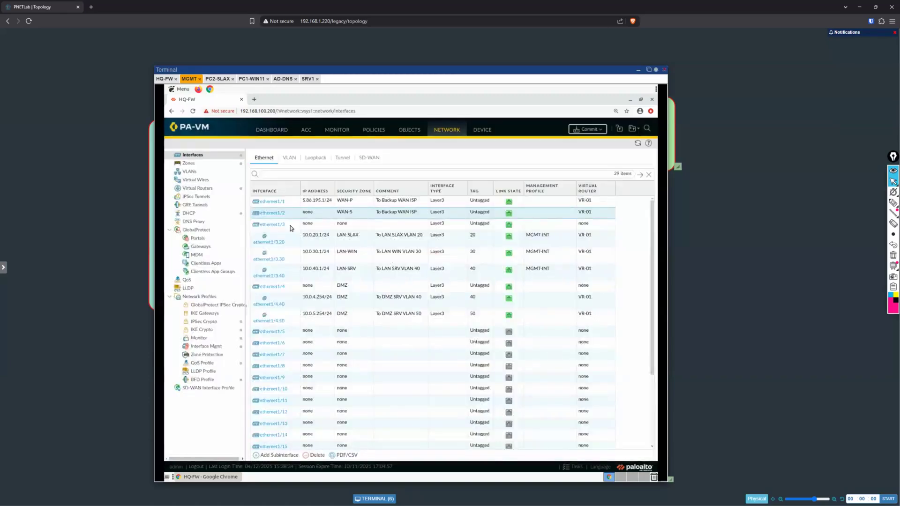
Step: Delete the INTERNET-BOUND-2 static route from virtual router VR-01 and save the router
click(198, 190)
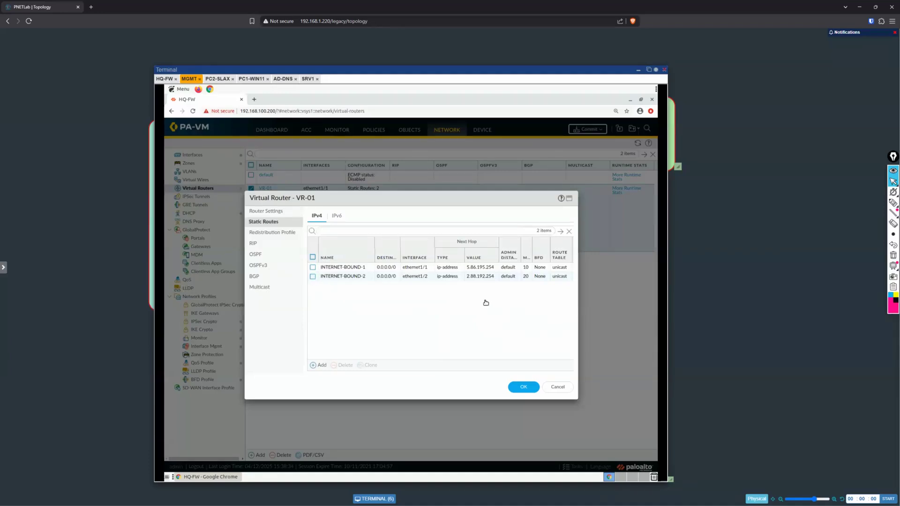
click(406, 276)
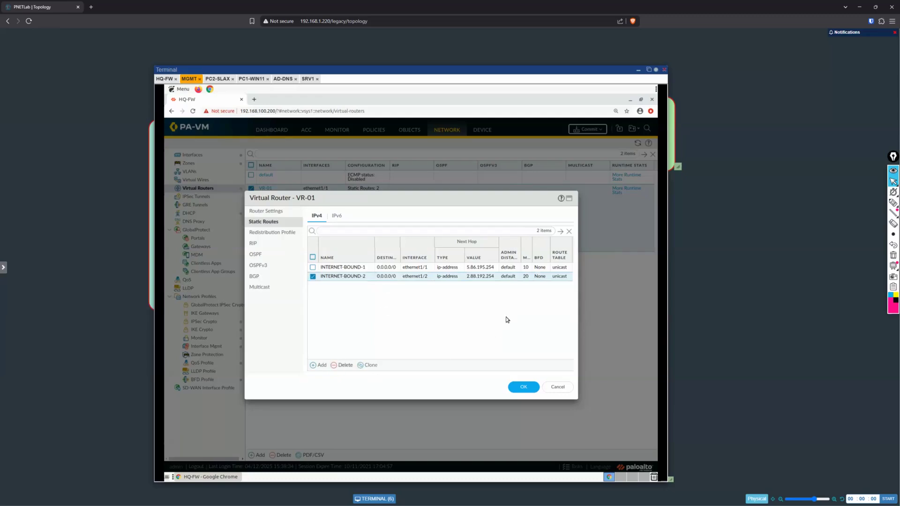
click(524, 387)
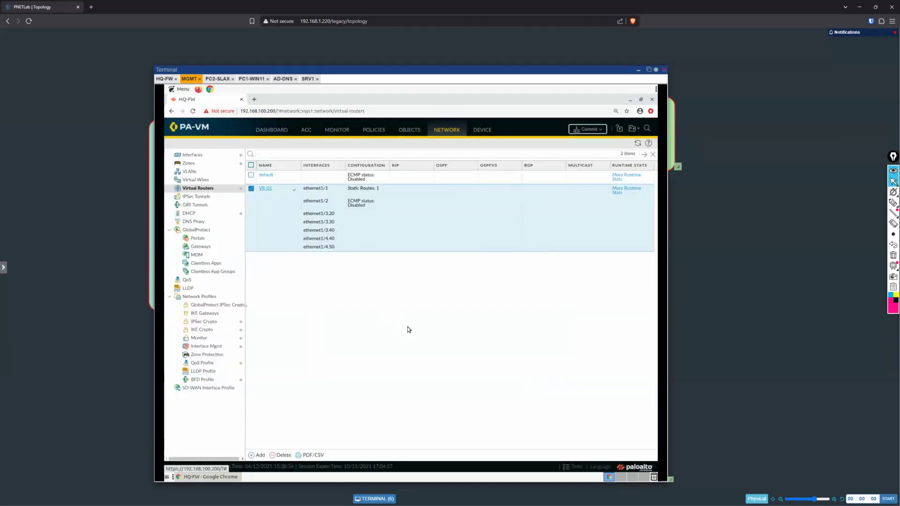
Step: Remove interface ethernet1/2 from virtual router VR-01 and save the router
click(265, 189)
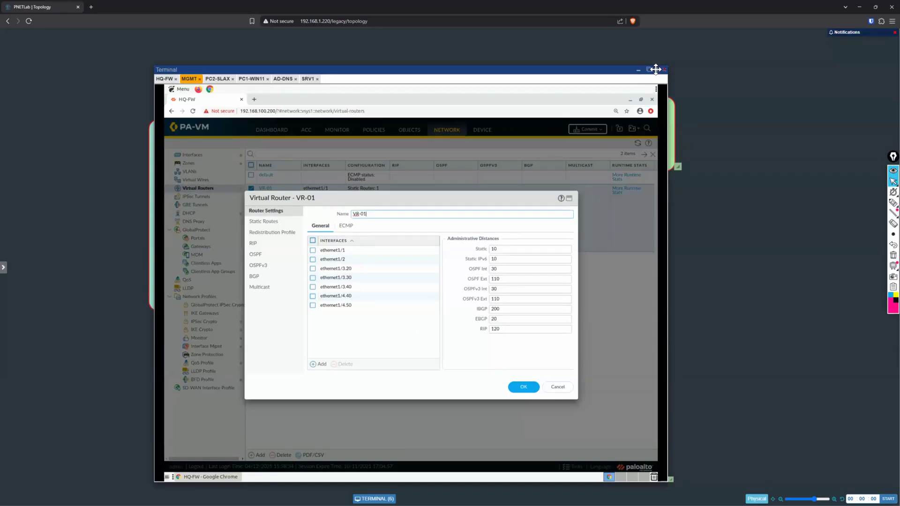
click(657, 70)
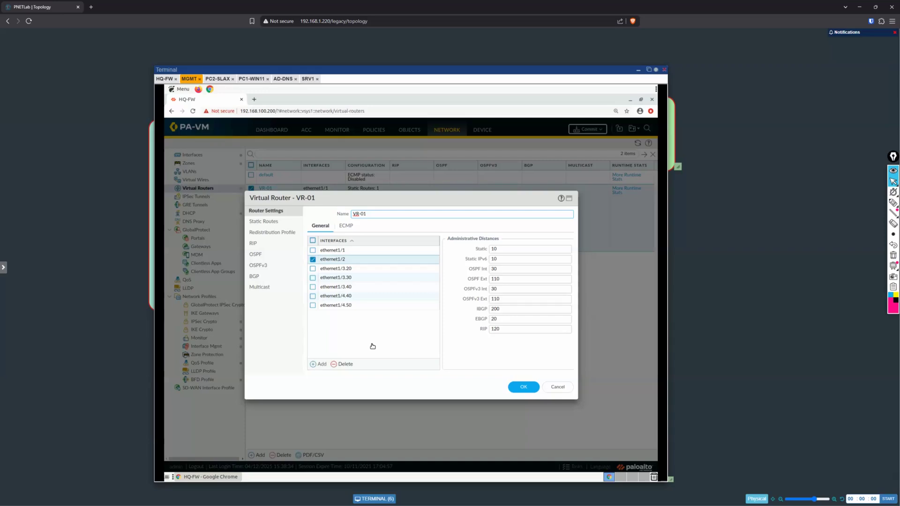
click(525, 387)
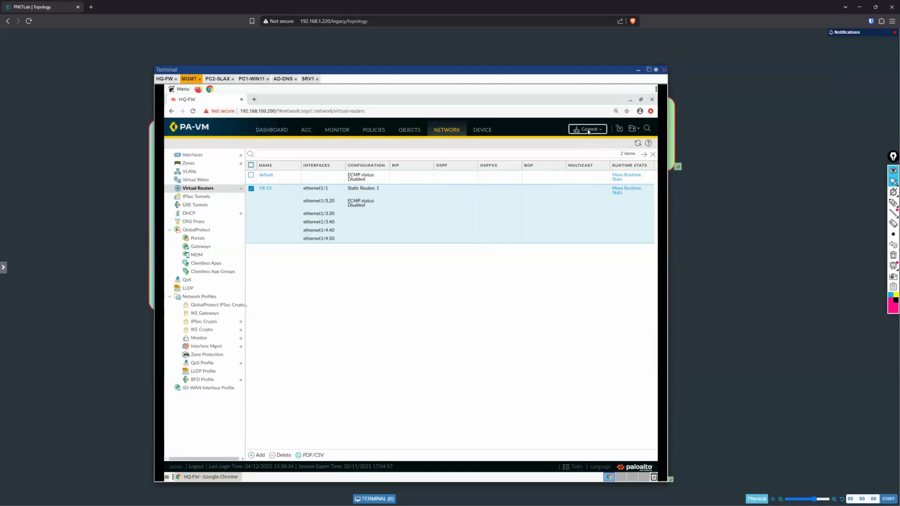
Step: Try the commit of all changes again and examine the validation details for invalid address references
click(587, 130)
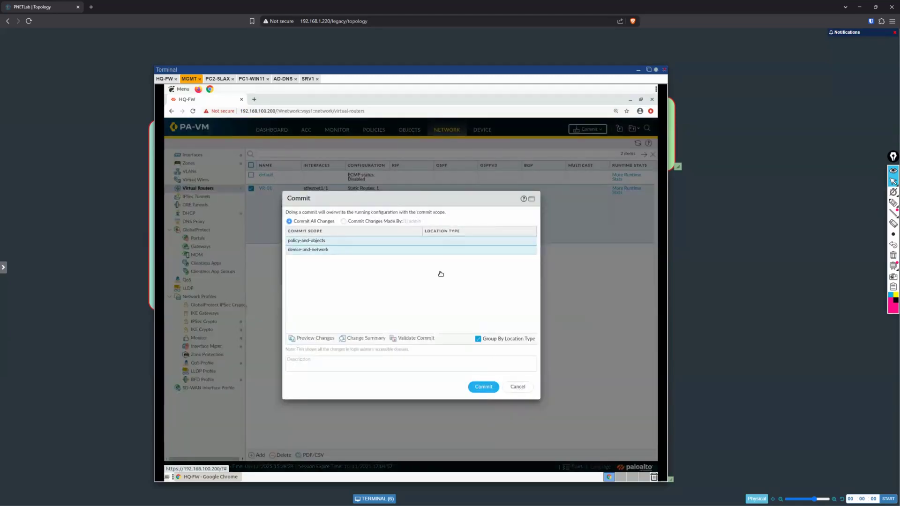
key(Return)
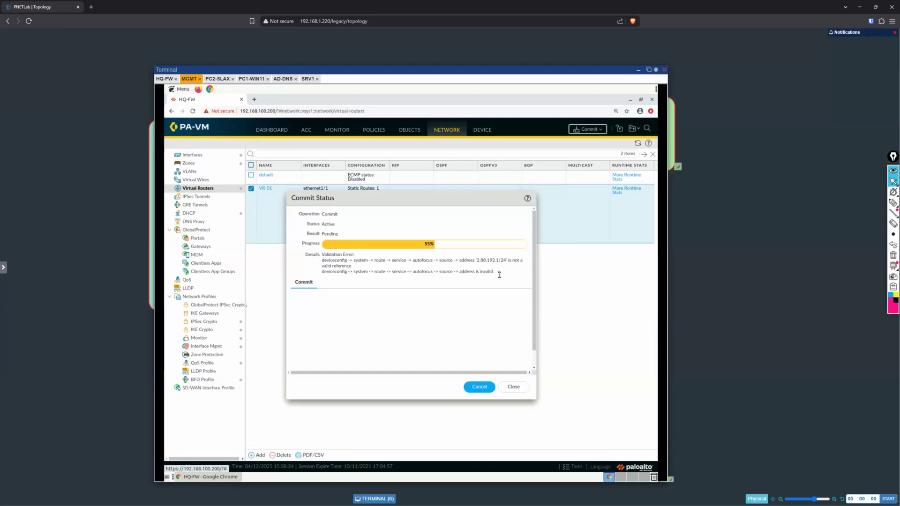
drag(457, 271, 395, 274)
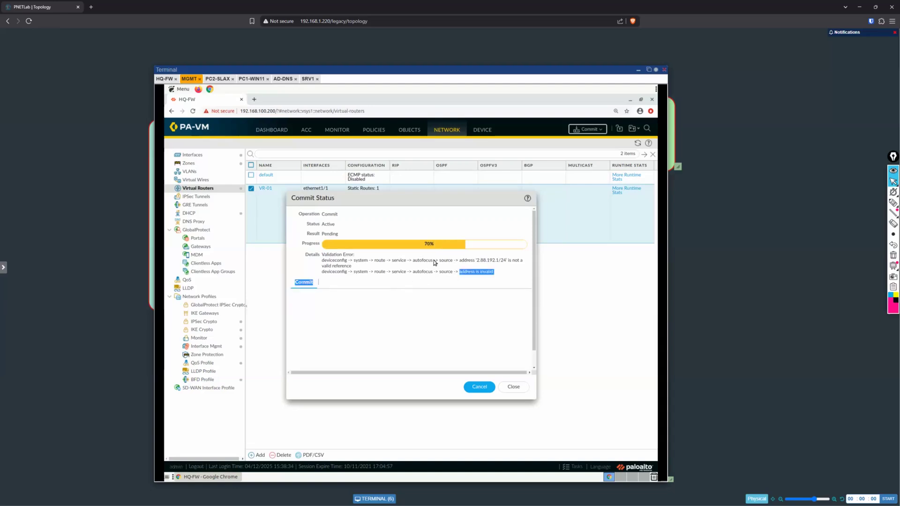
triple_click(517, 267)
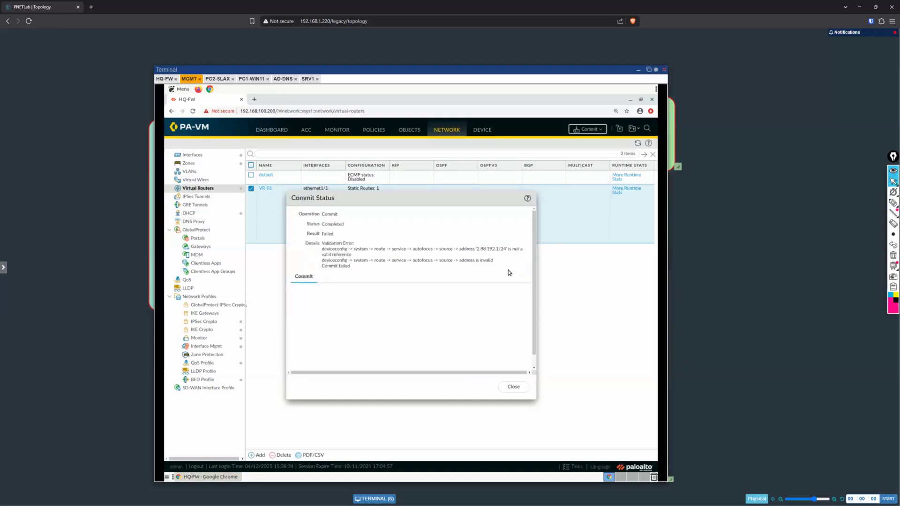
click(513, 387)
click(513, 388)
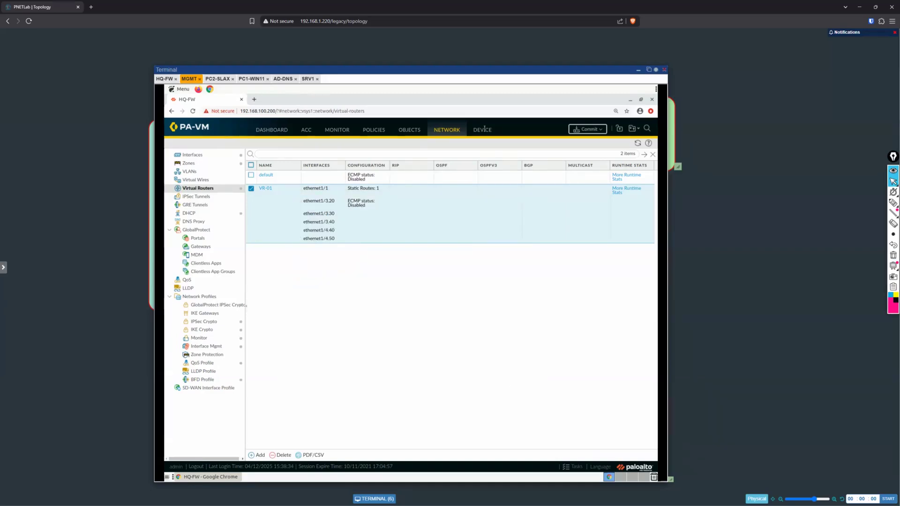
Step: Set the device's service route configuration to use the management interface for all services and save it
click(483, 130)
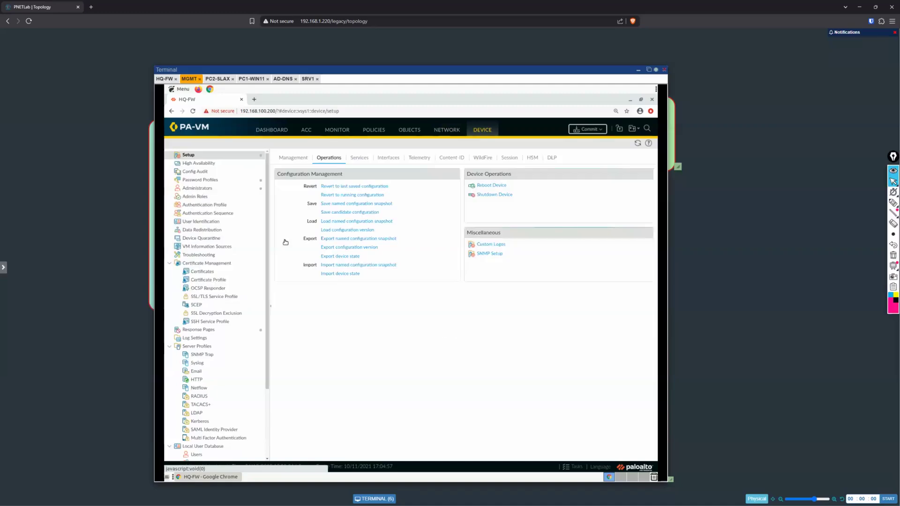
click(360, 158)
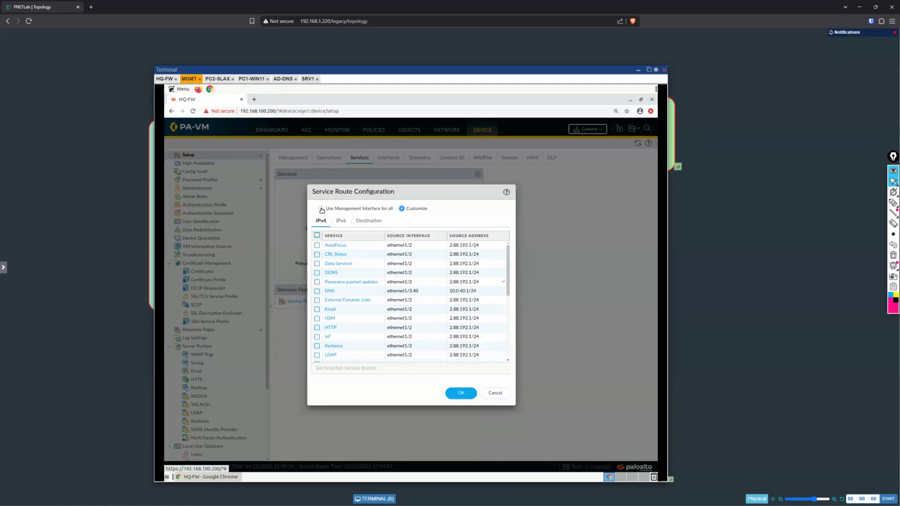
click(322, 209)
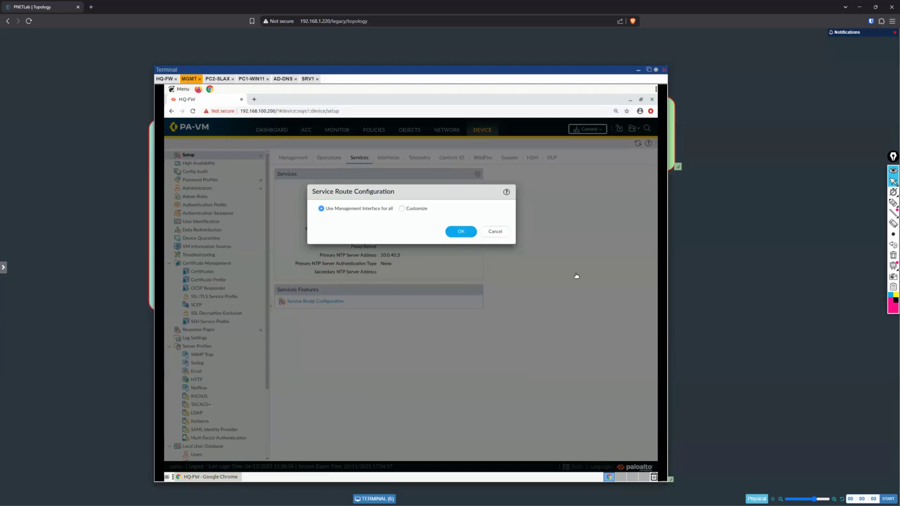
key(Return)
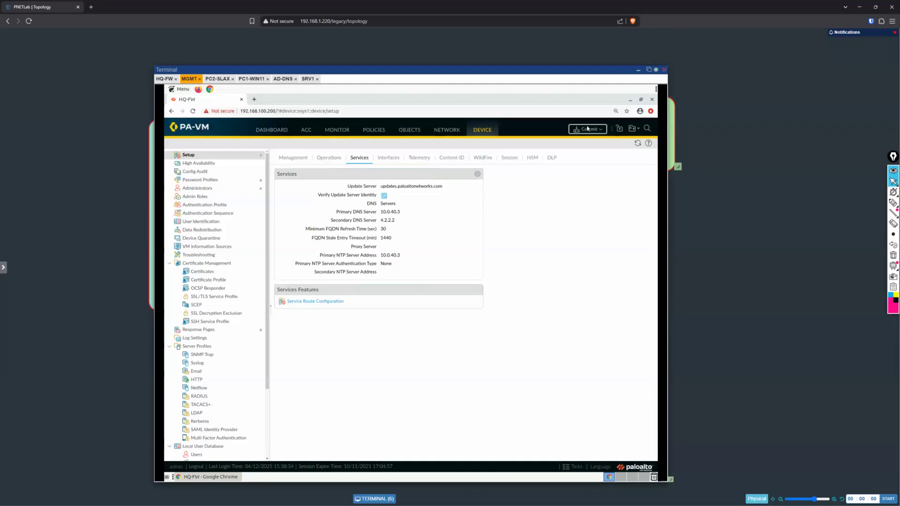
Step: Try to commit the changes with the updated service routes, examine the validation details for remaining references, and close the commit status
click(587, 129)
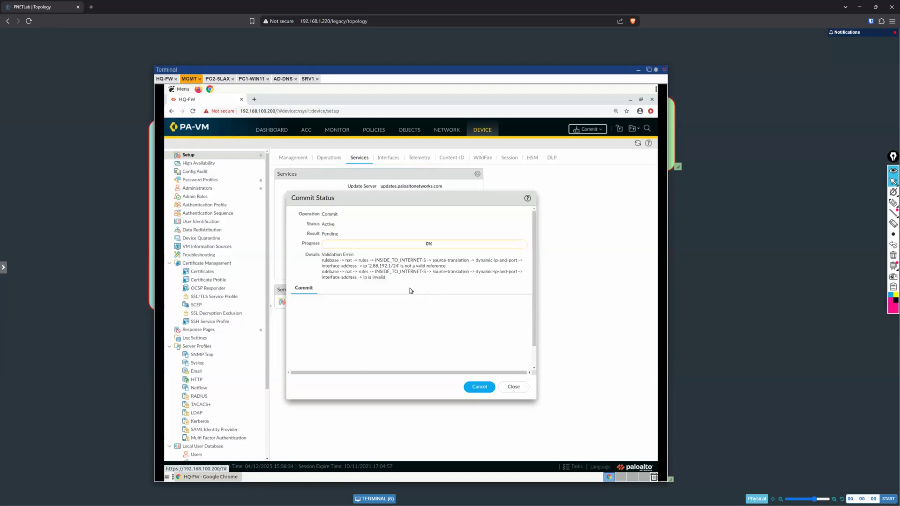
drag(340, 260, 351, 260)
triple_click(467, 283)
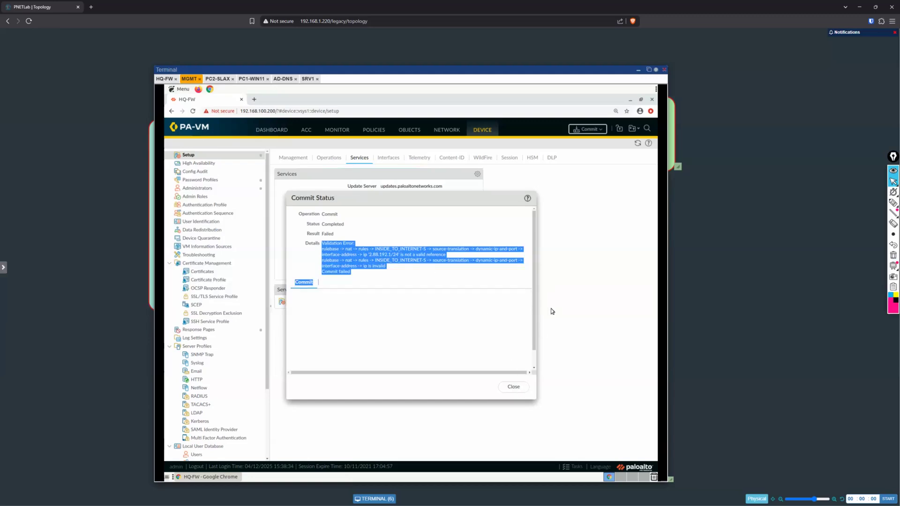
key(Escape)
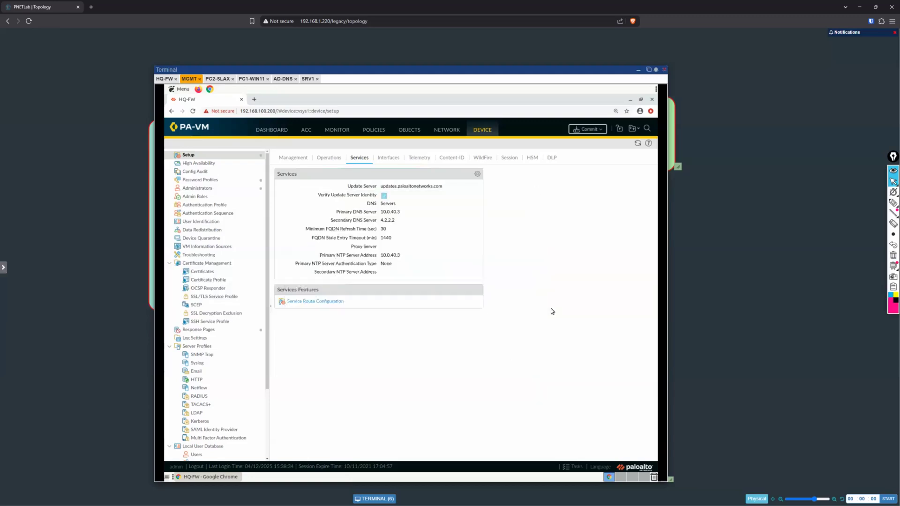
click(327, 158)
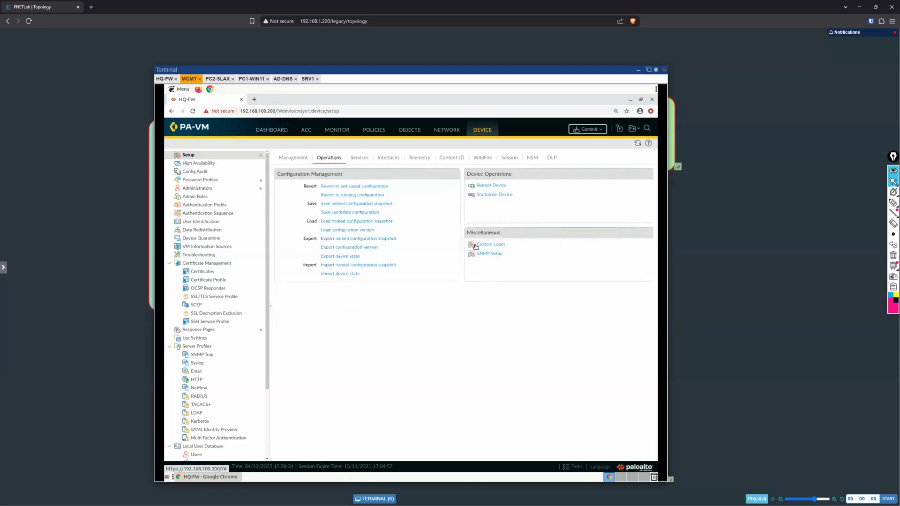